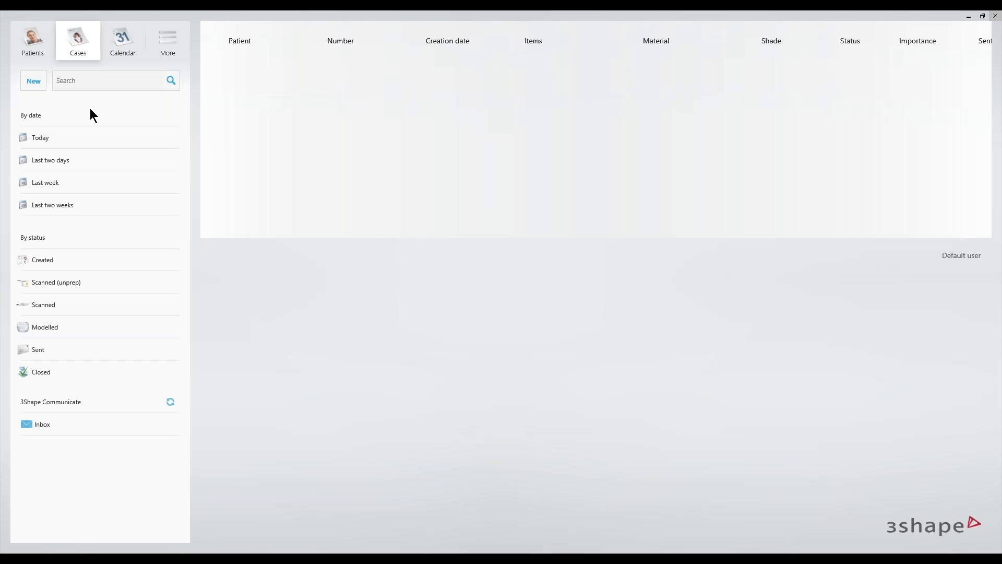
Step: Create a new case for lower molar 30 with Implant Planning, Surgical Guide and an Implant Studio Virtual Crown
click(34, 81)
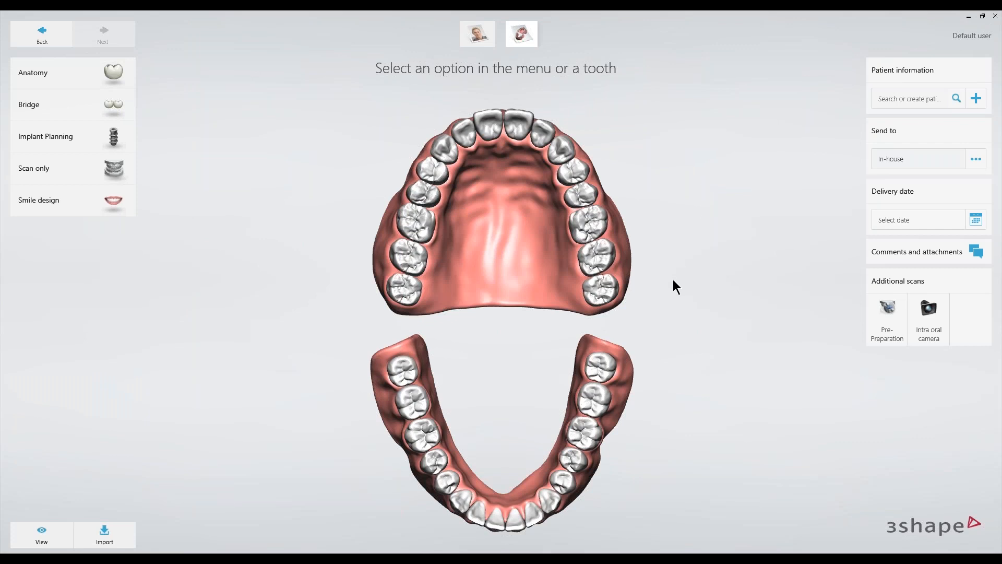
right_drag(669, 280, 698, 262)
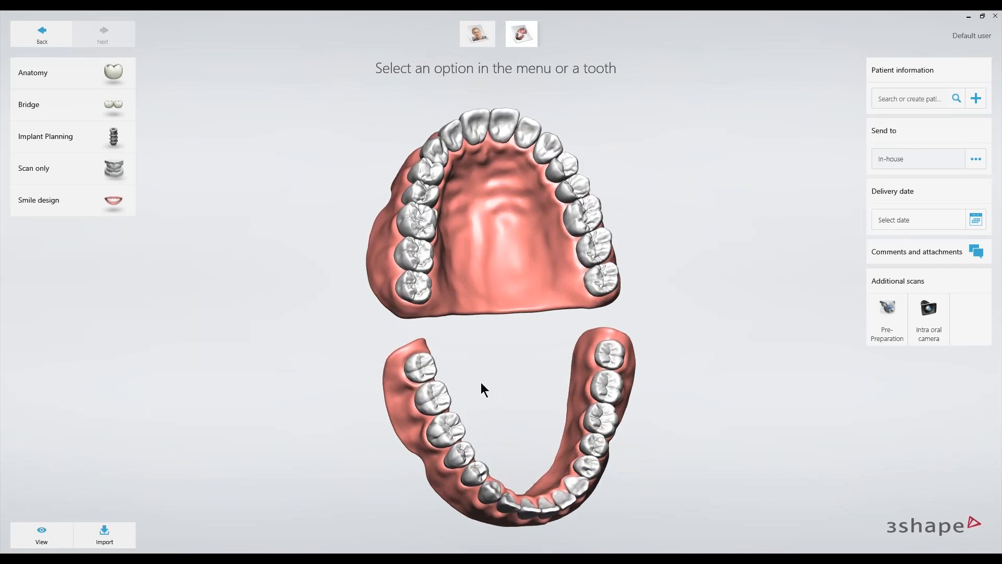
click(451, 427)
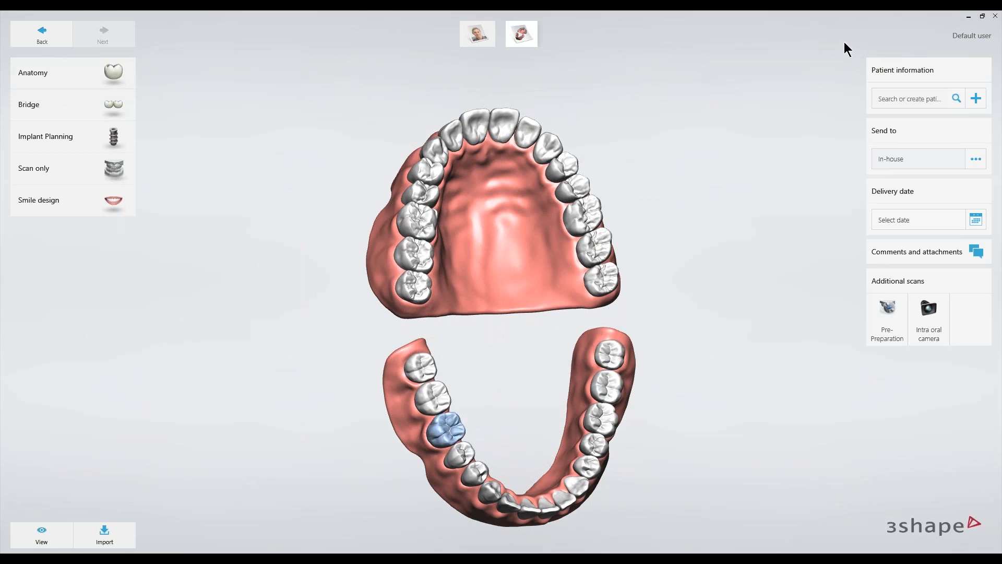
click(83, 136)
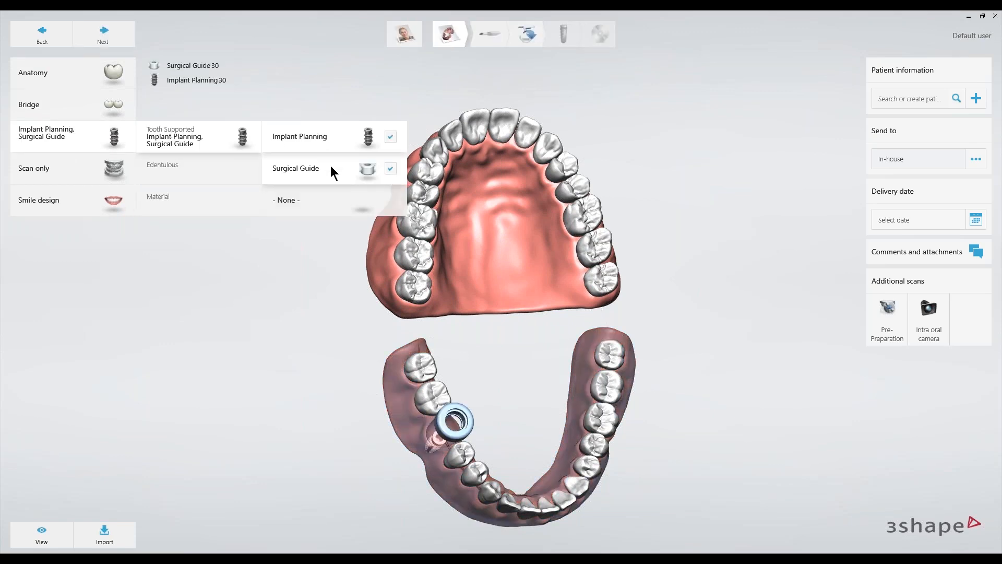
click(102, 77)
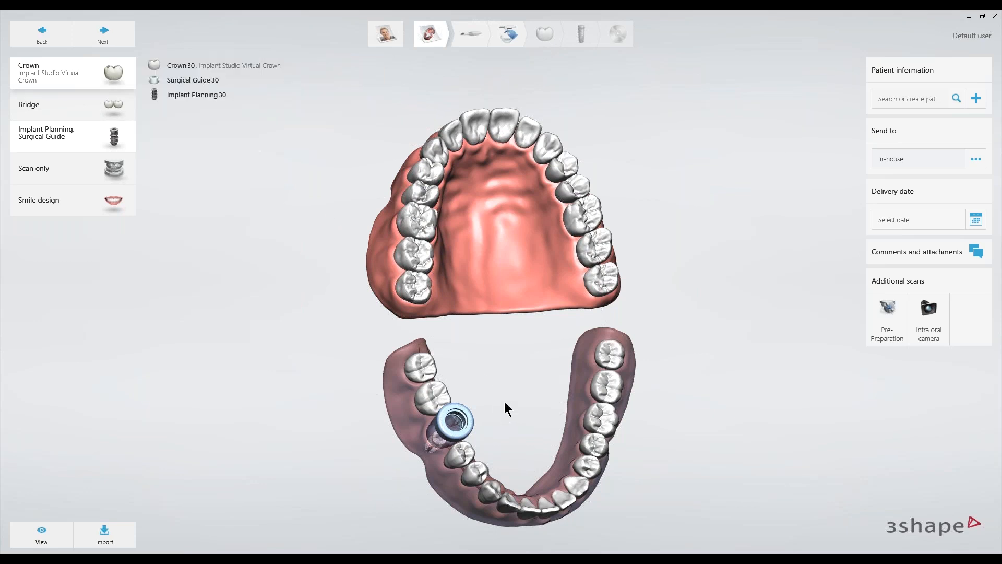
right_drag(504, 402, 540, 334)
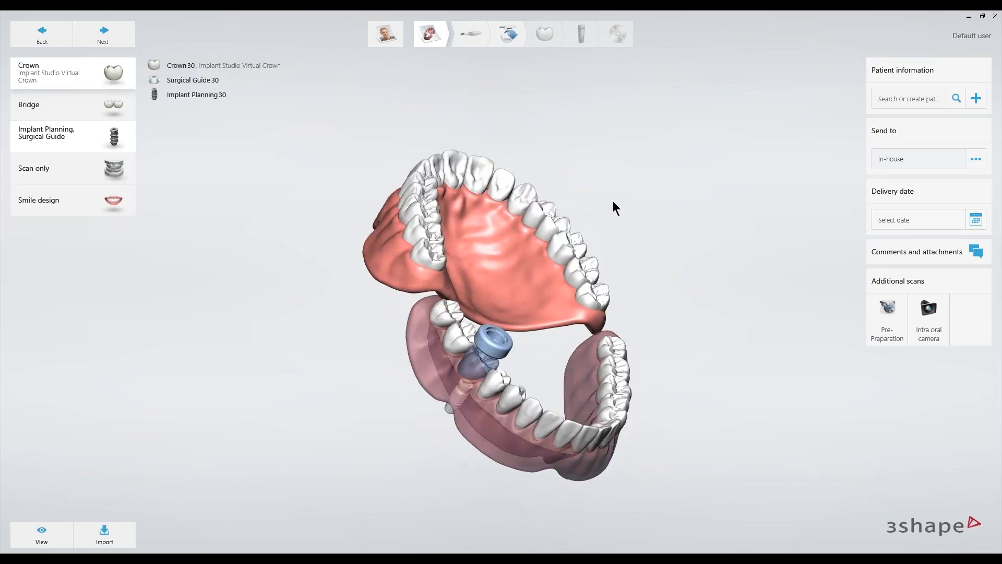
Step: Add a new patient to the case by entering the patient's last name and saving the record
click(976, 99)
click(537, 258)
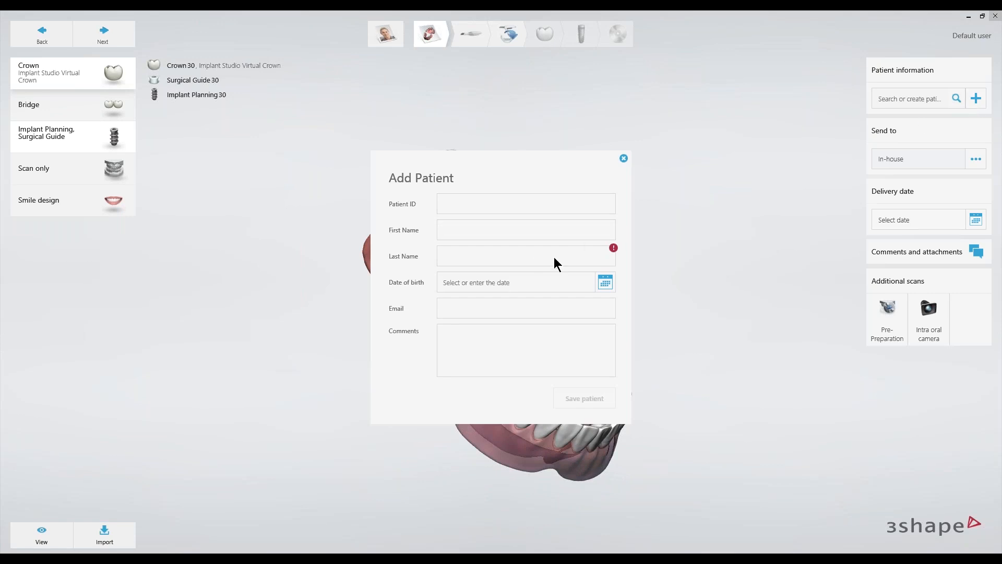
text(Besgaux Test)
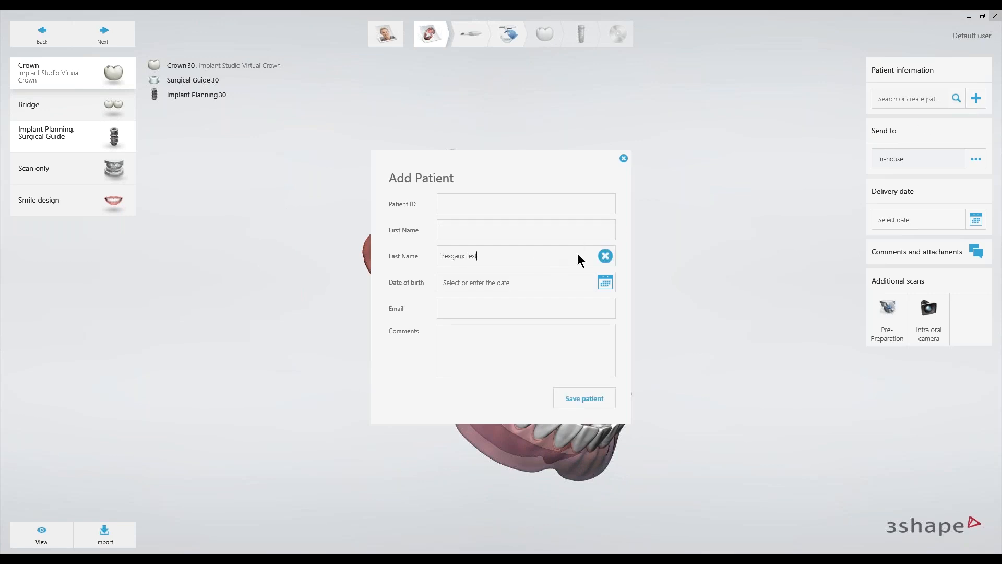
click(588, 403)
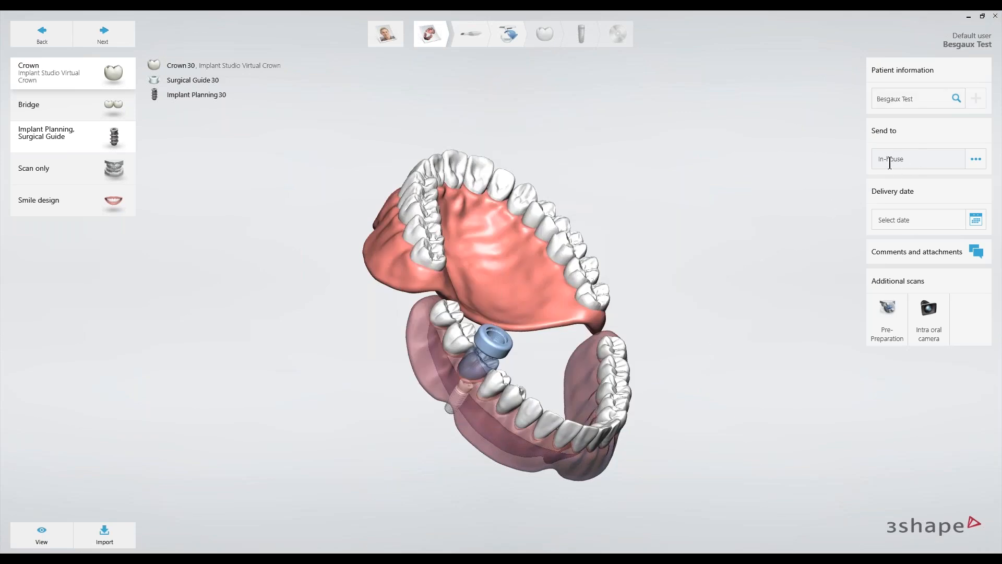
Step: Choose In-house as the case's send destination and proceed to the scan import stage, accepting the save charge
click(973, 159)
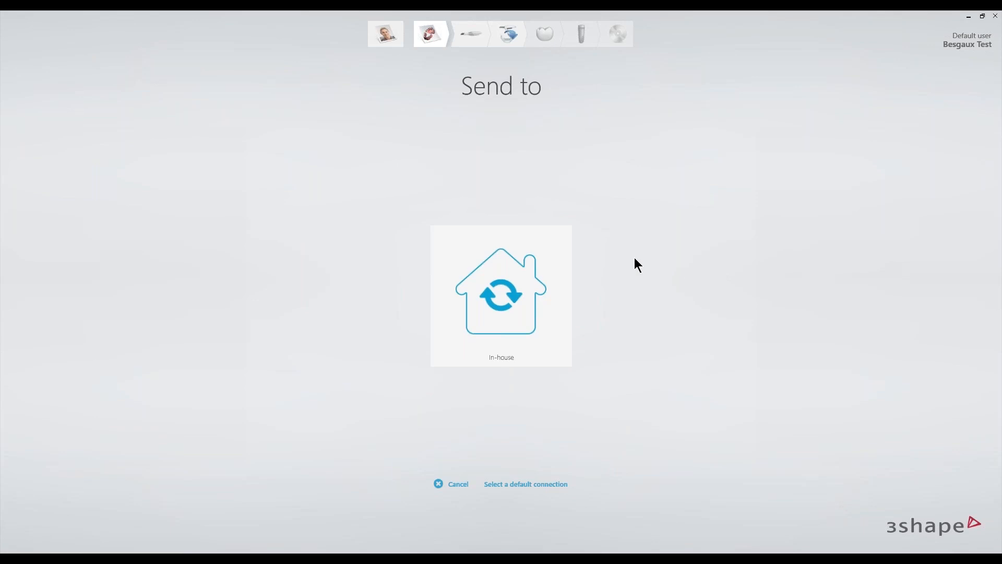
click(523, 274)
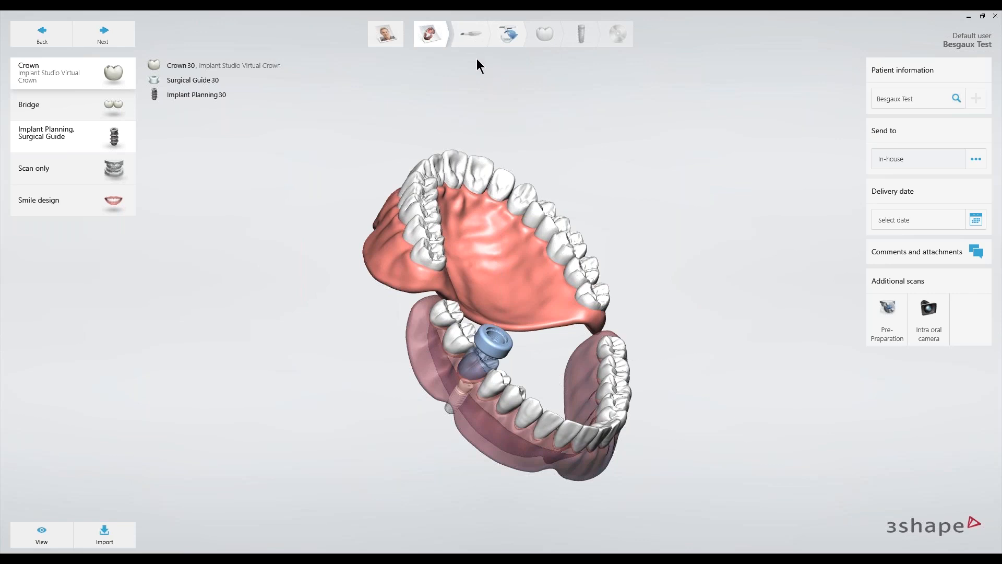
click(506, 35)
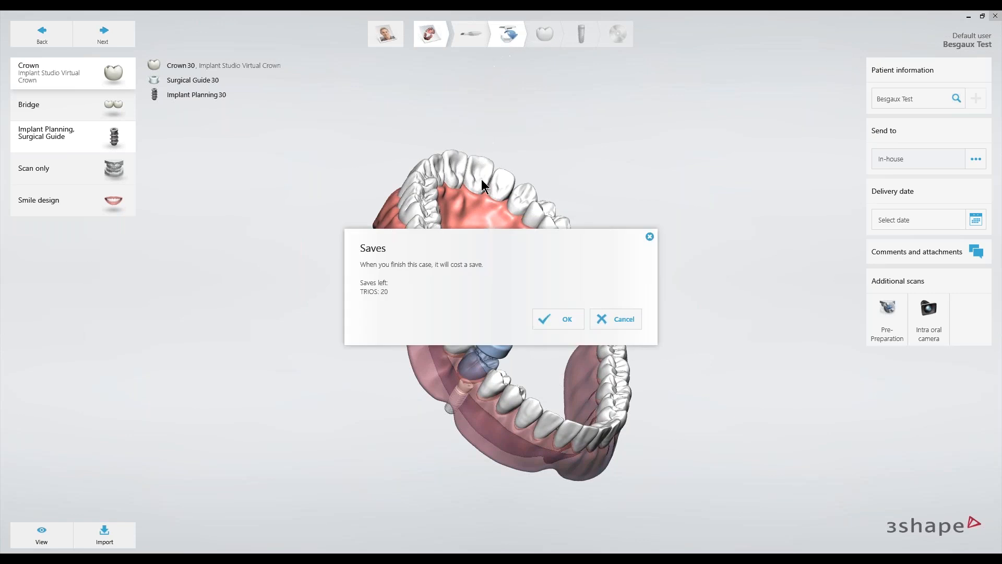
click(536, 321)
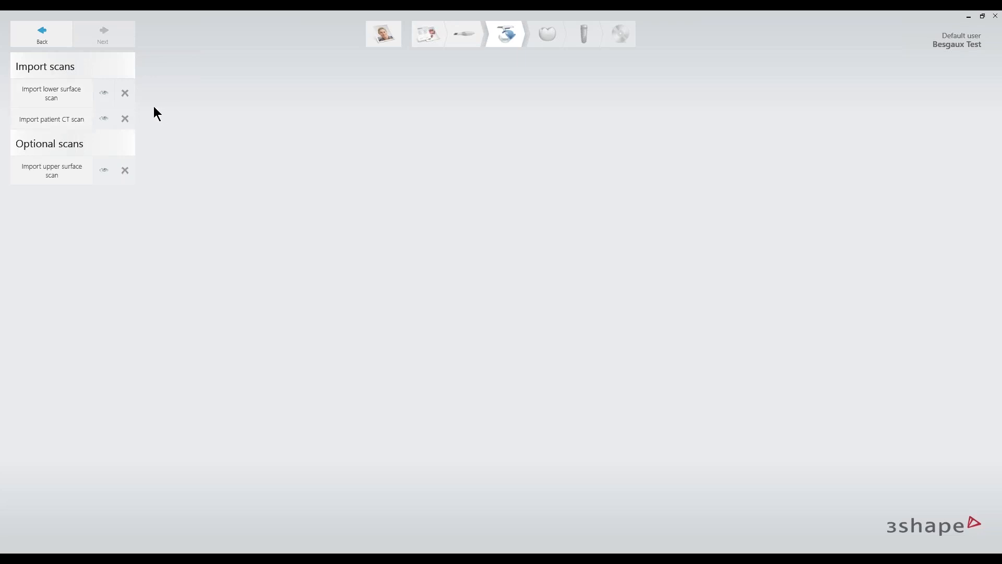
Step: Import LowerJawScan from the patient's demo case folder as the lower surface scan and inspect the model
click(68, 93)
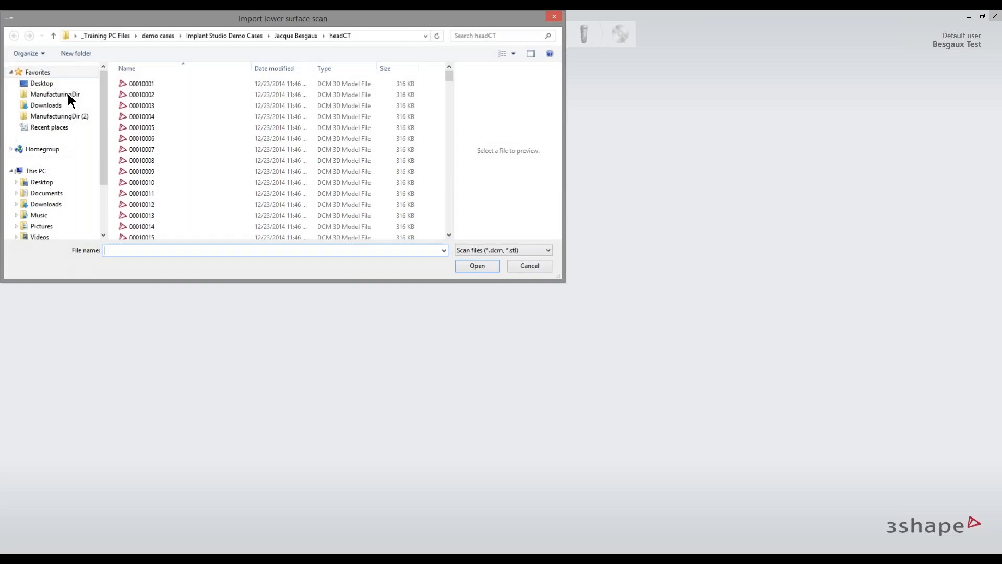
click(296, 35)
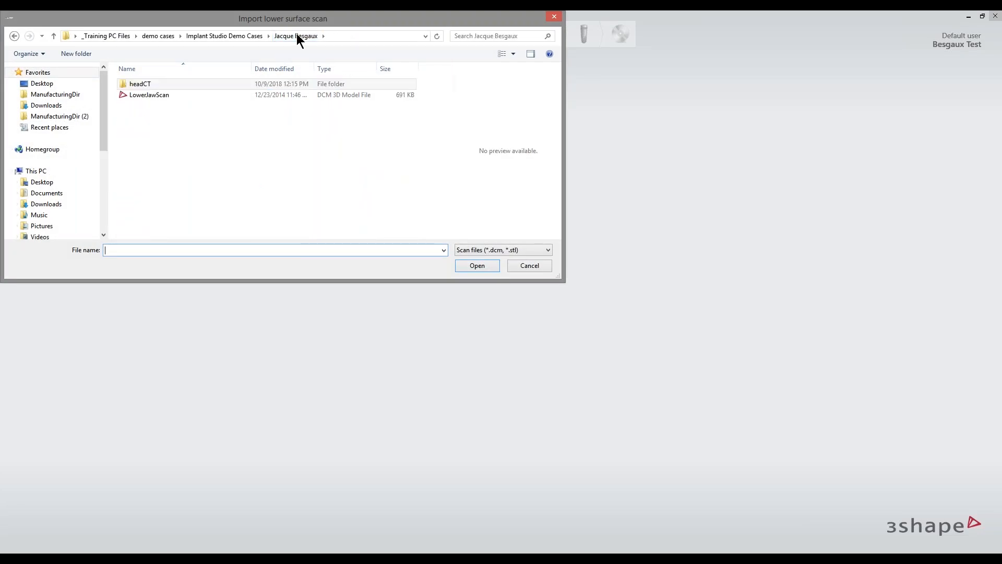
click(214, 94)
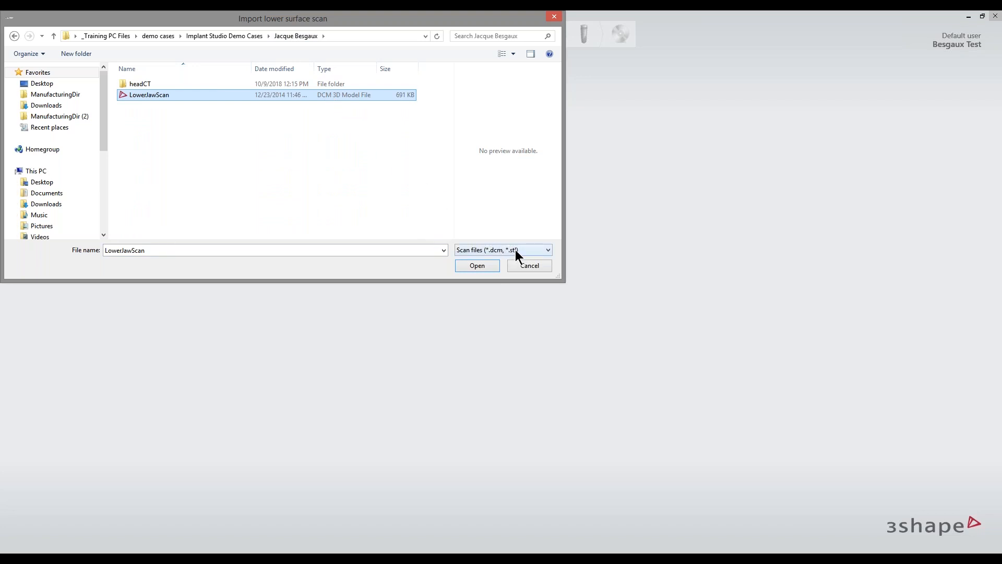
click(477, 265)
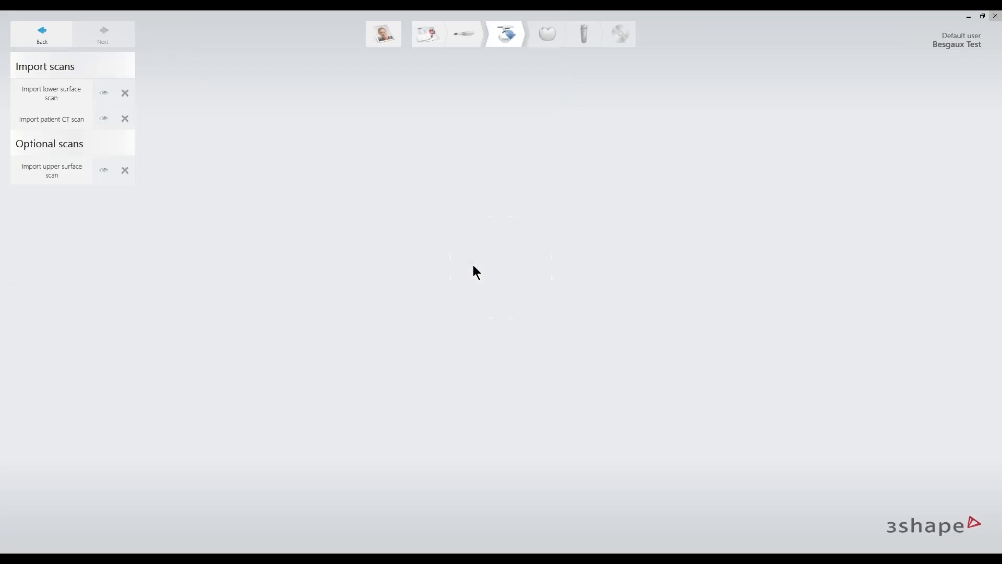
right_drag(506, 252, 339, 261)
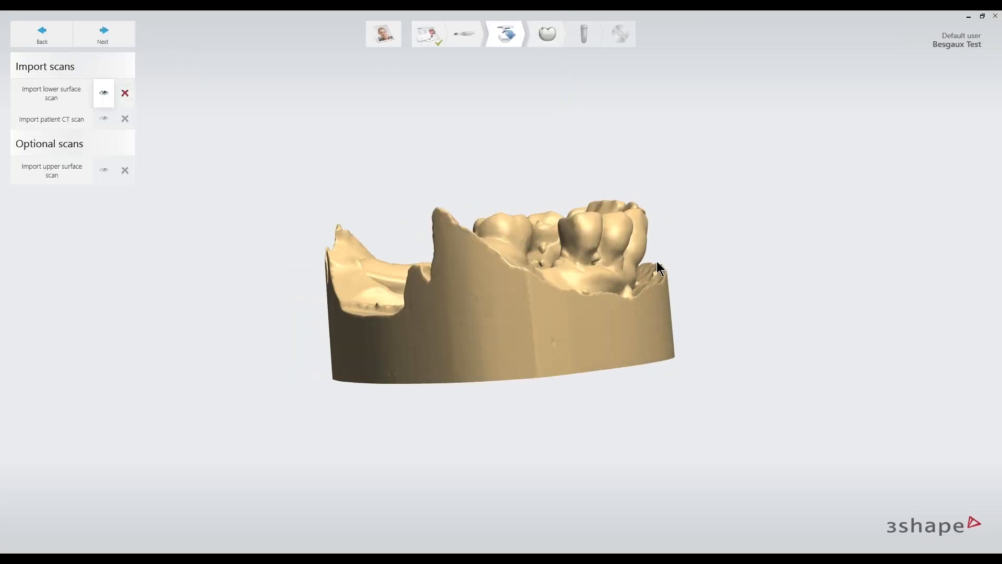
right_drag(657, 261, 472, 317)
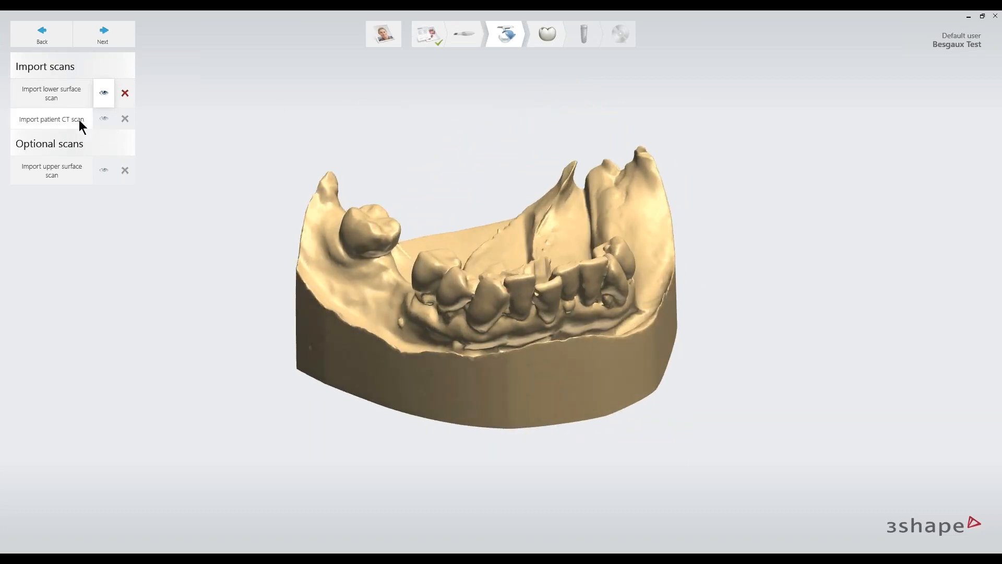
Step: Load the patient CT series from the headCT folder using slice file 00010015
click(53, 121)
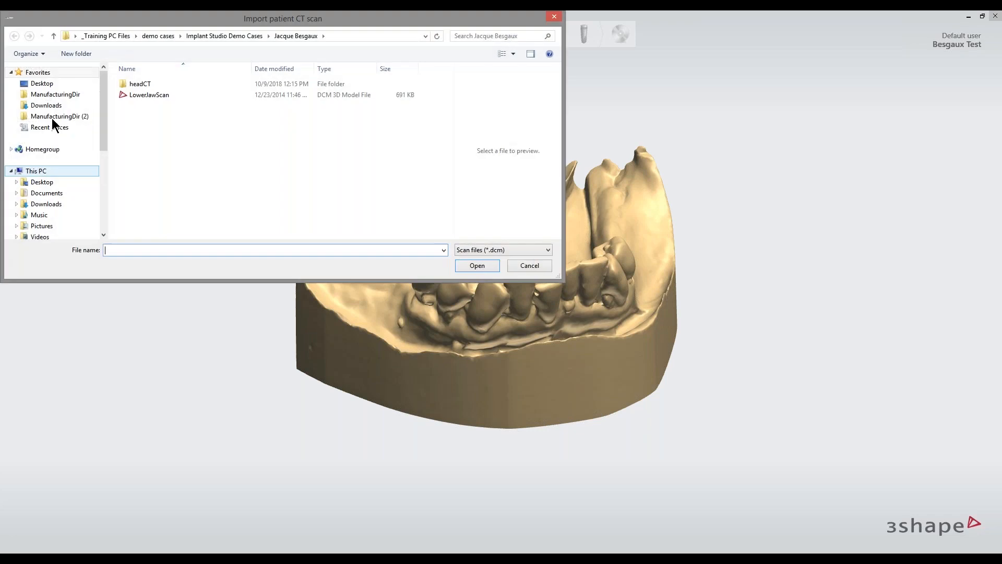
drag(249, 24, 456, 163)
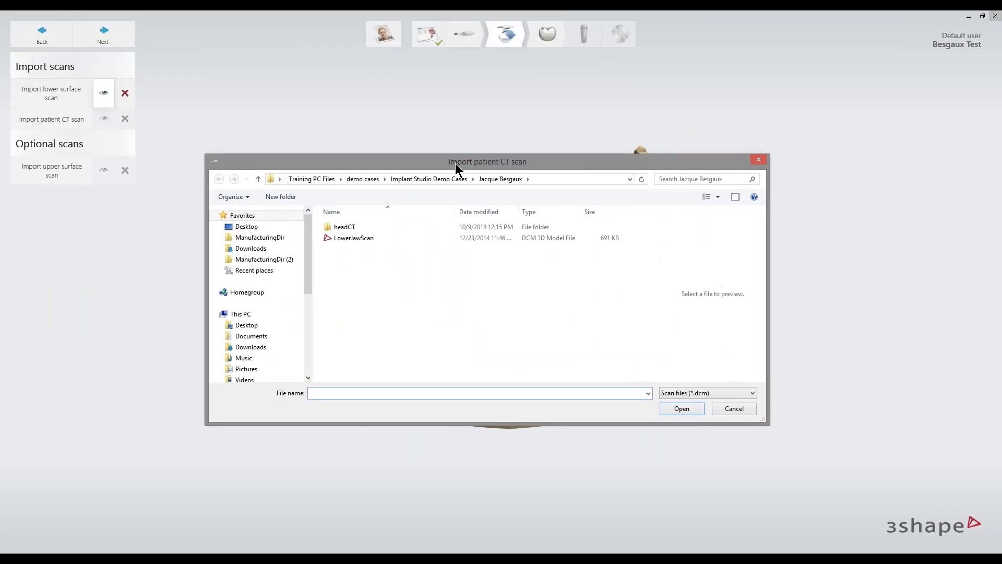
double_click(353, 227)
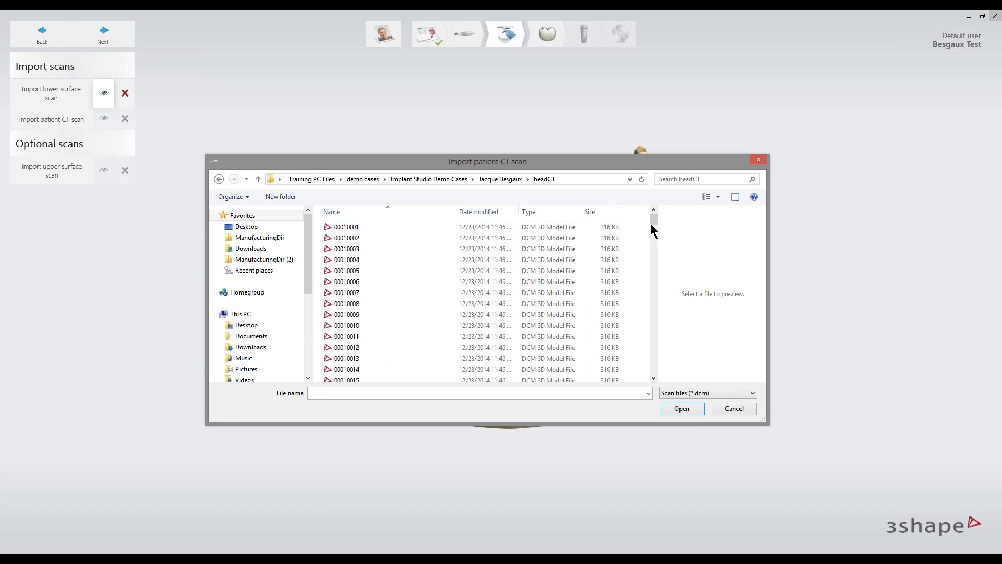
mouse_move(653, 221)
mouse_down()
mouse_move(655, 312)
mouse_move(651, 225)
mouse_up()
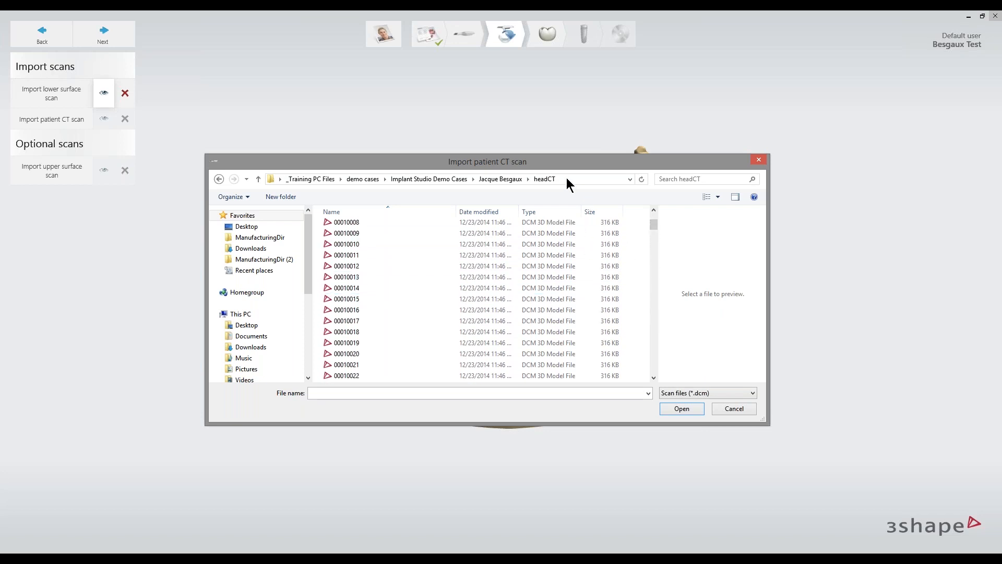
click(384, 299)
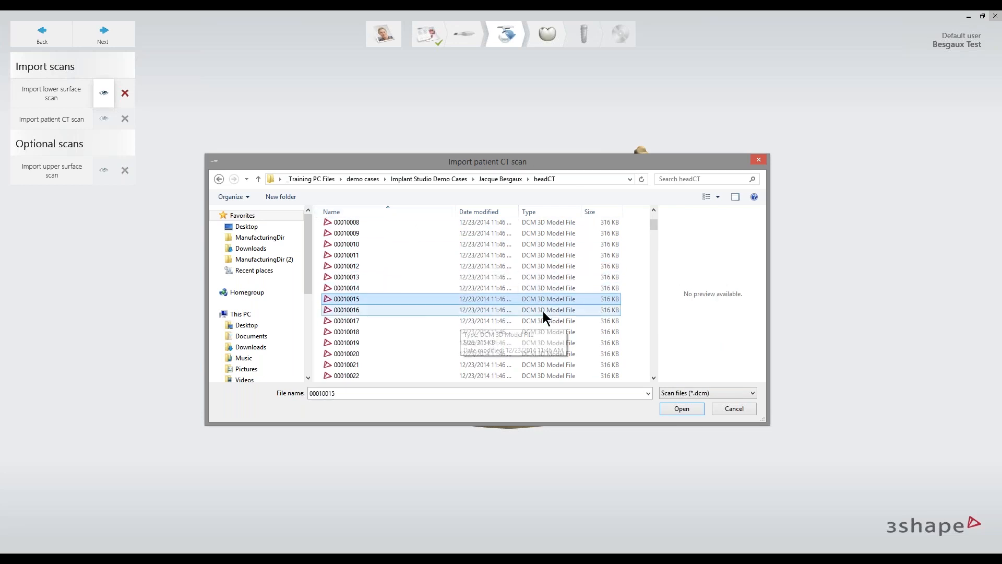
click(685, 409)
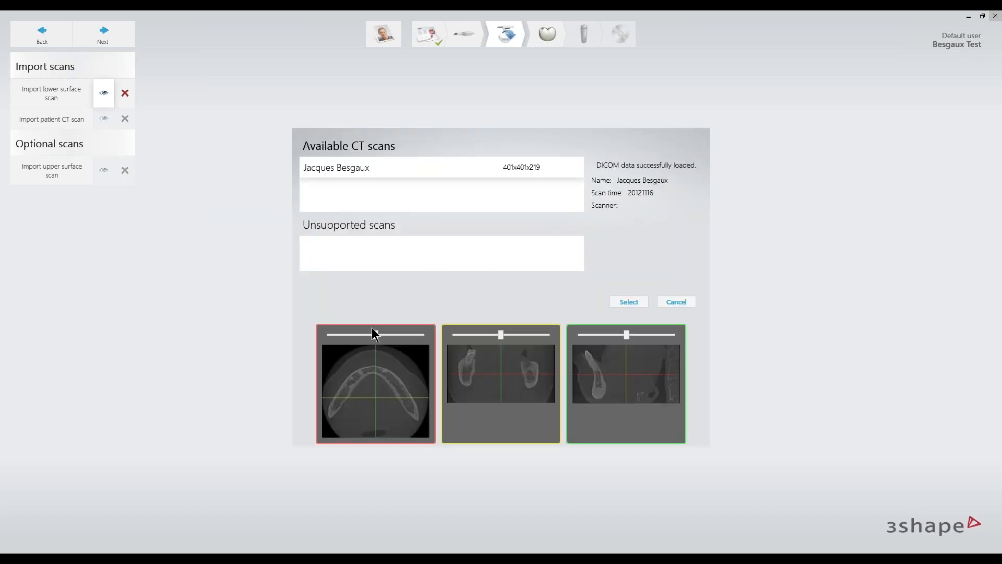
Step: Check the slices in the three CT previews, accept the available scan and inspect the imported jaw volume
mouse_move(377, 336)
mouse_down()
mouse_move(414, 335)
mouse_move(358, 339)
mouse_up()
drag(502, 335, 524, 335)
drag(626, 334, 611, 338)
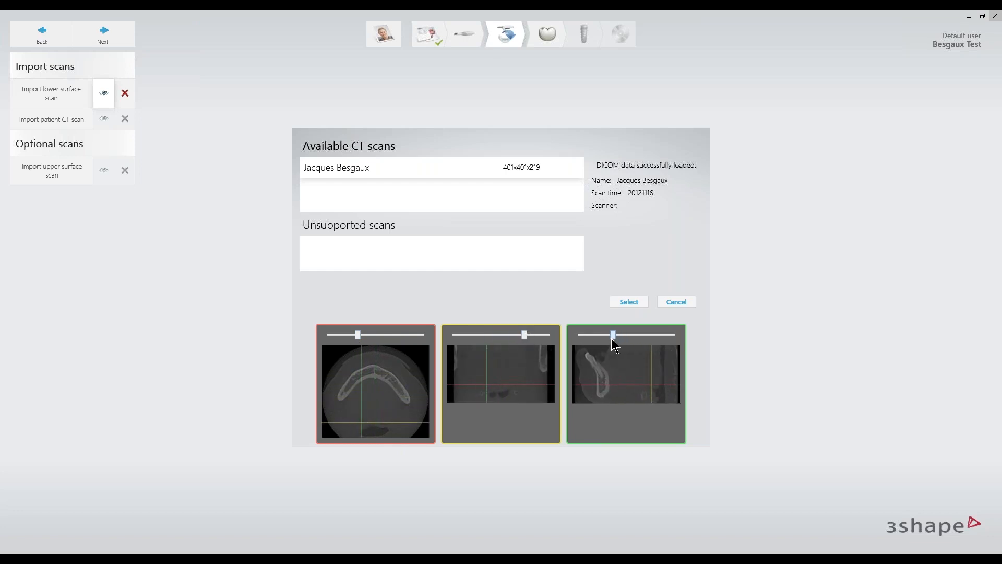
click(621, 303)
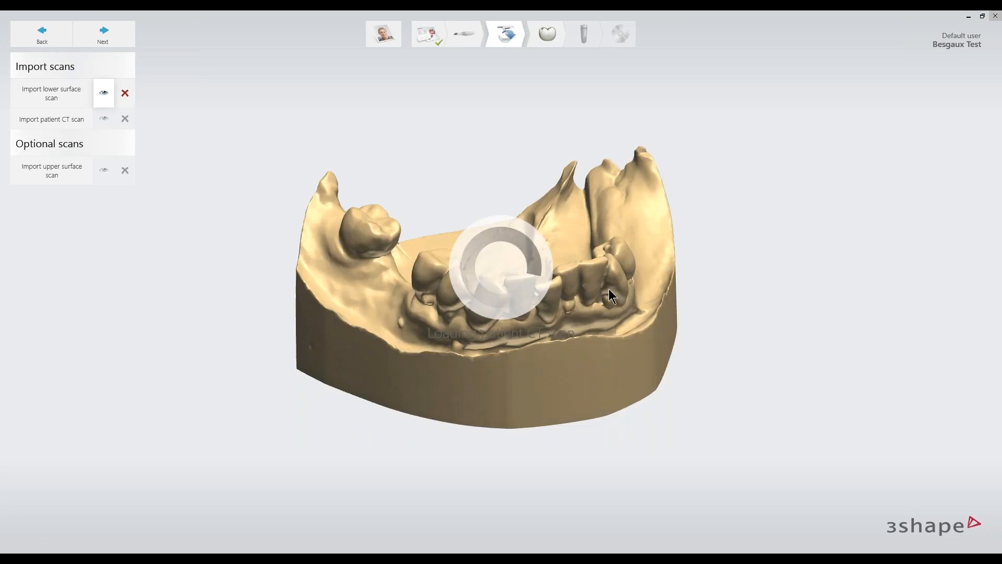
right_drag(568, 299, 603, 331)
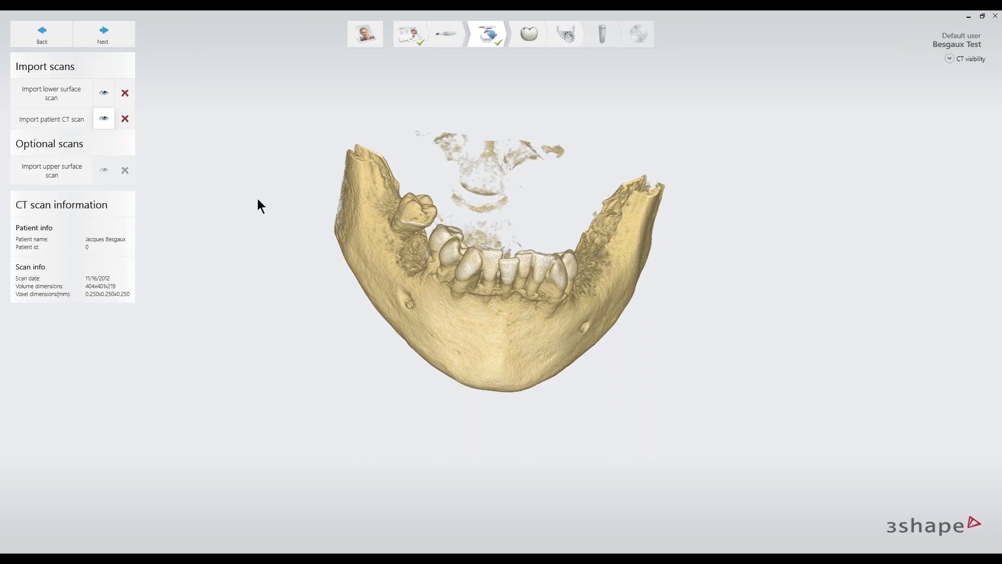
right_drag(258, 198, 277, 231)
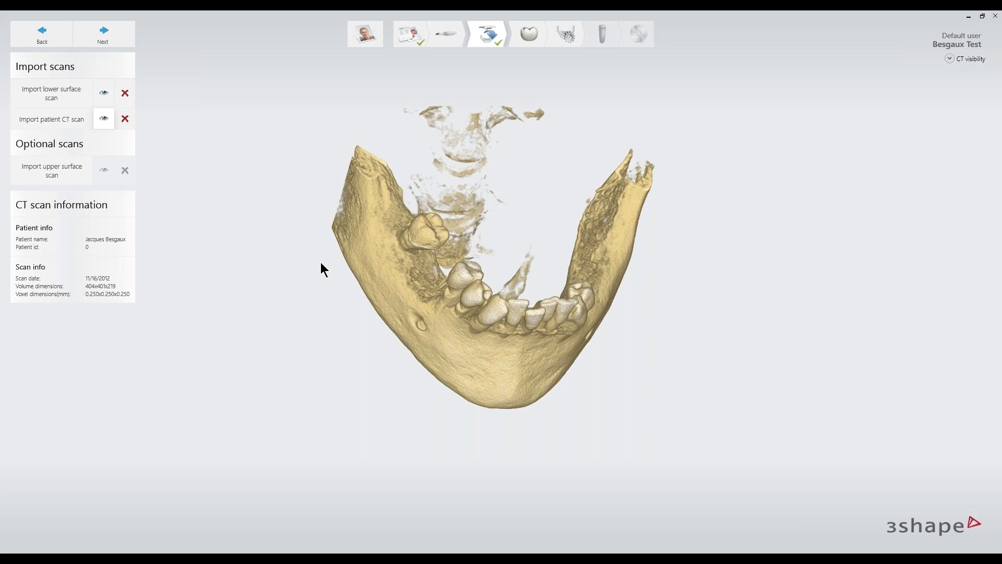
right_drag(320, 266, 295, 252)
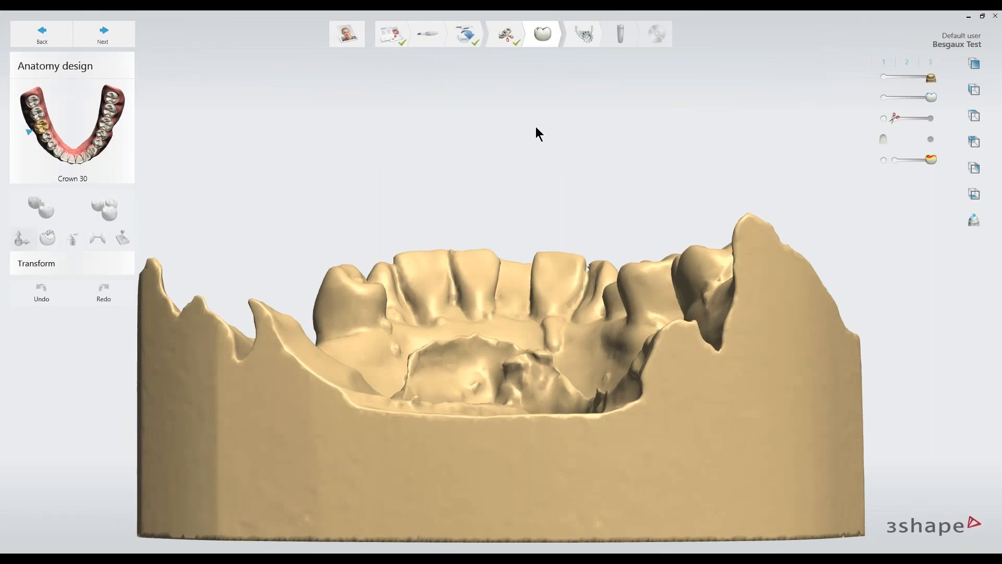
Step: Return to the Preparation stage and outline the premolar in front of the gap for tooth removal
right_drag(549, 57, 552, 116)
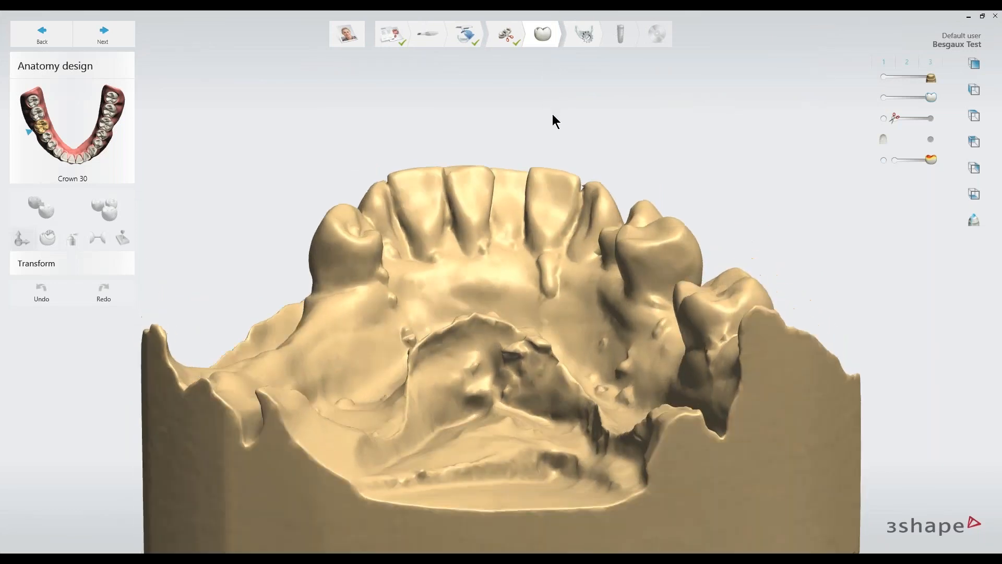
click(509, 36)
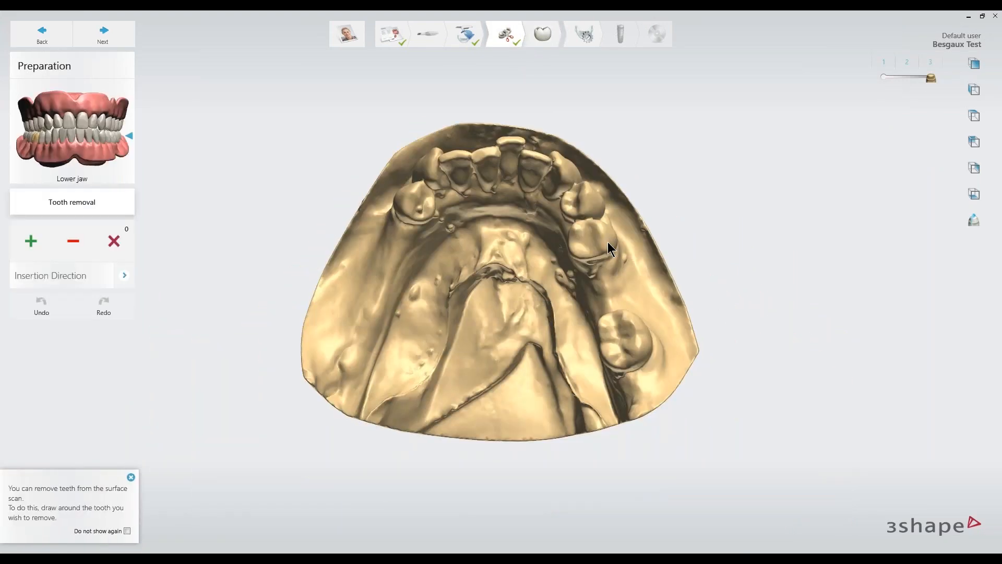
scroll(629, 284, up, 3)
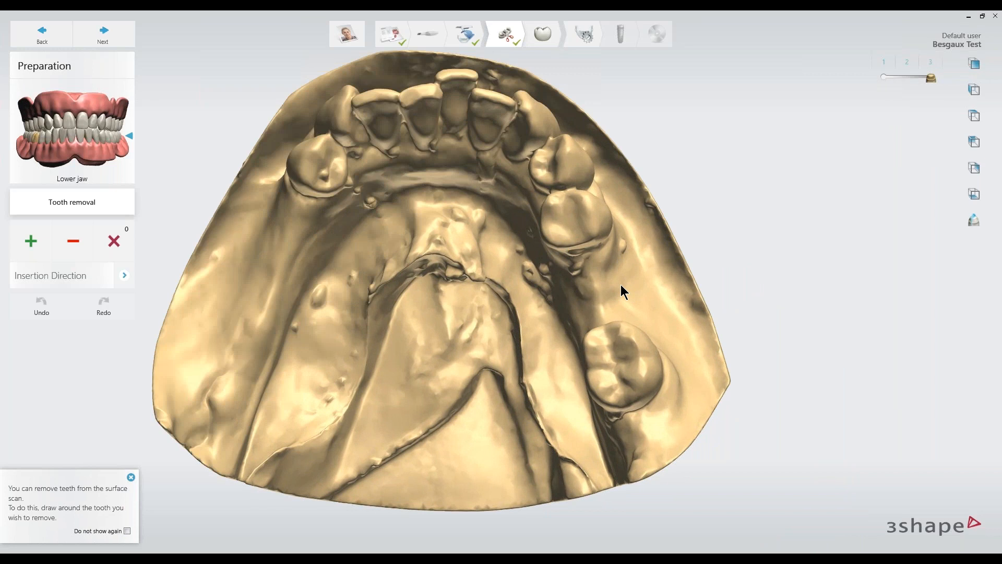
right_drag(621, 283, 635, 269)
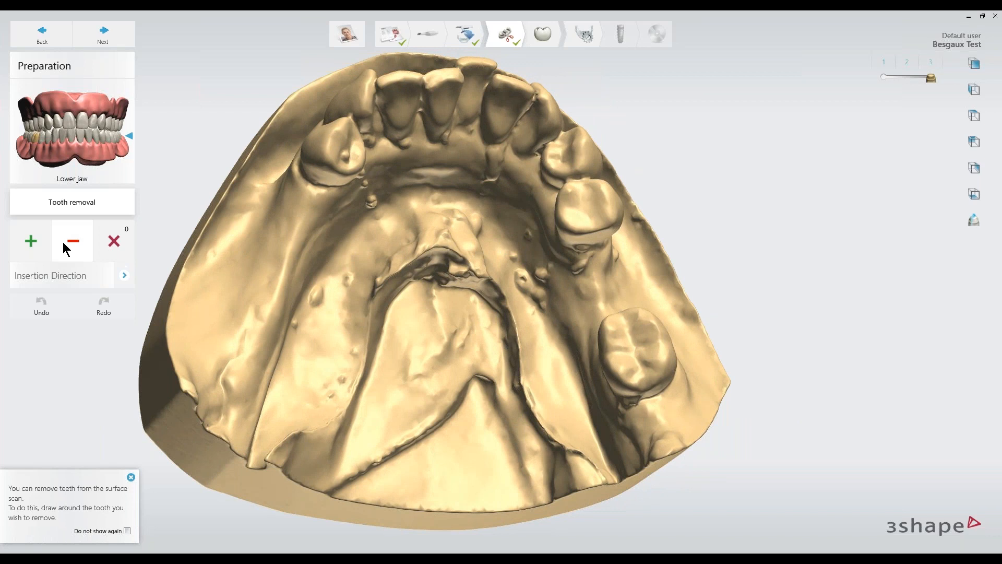
click(33, 242)
right_drag(454, 251, 565, 223)
scroll(563, 218, up, 2)
drag(565, 168, 549, 203)
drag(552, 260, 578, 272)
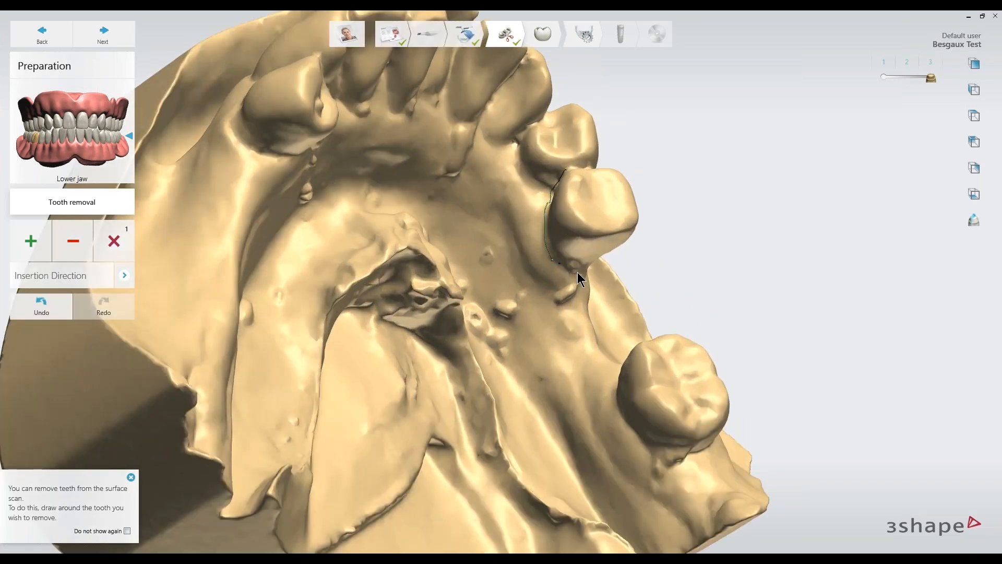
mouse_move(609, 284)
right_down()
mouse_move(522, 281)
mouse_move(602, 282)
right_up()
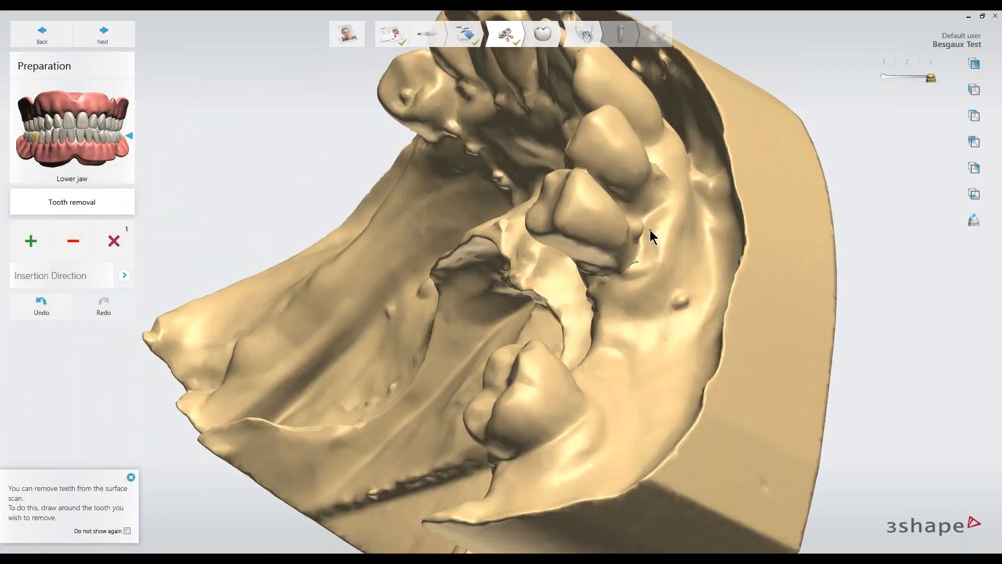
right_drag(642, 252, 600, 213)
click(569, 170)
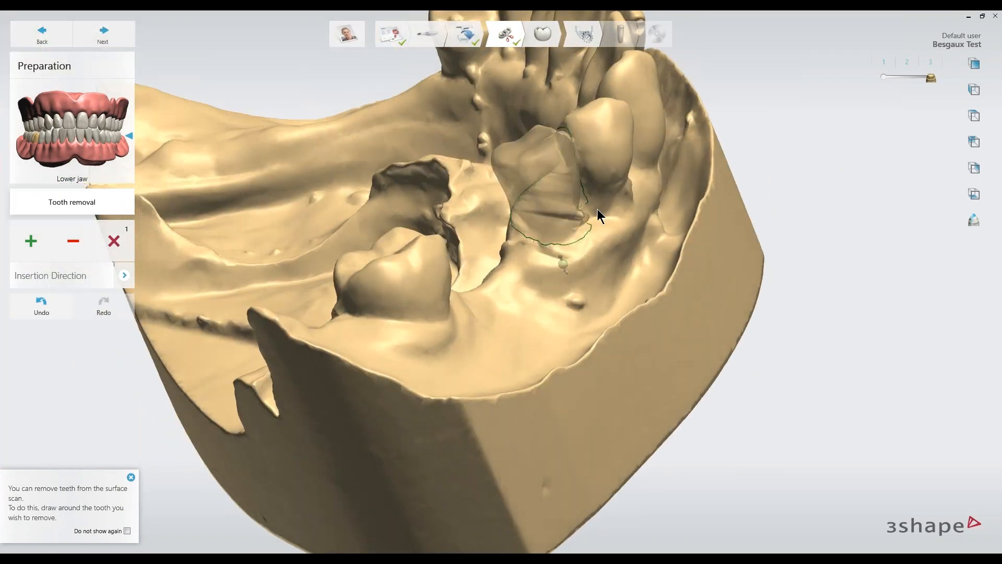
Step: Refine the tooth removal outline along the neighbouring premolar, inspect the removed area, and delete the tooth removal
scroll(597, 208, up, 3)
scroll(588, 213, up, 2)
drag(588, 217, 589, 241)
right_drag(687, 261, 517, 219)
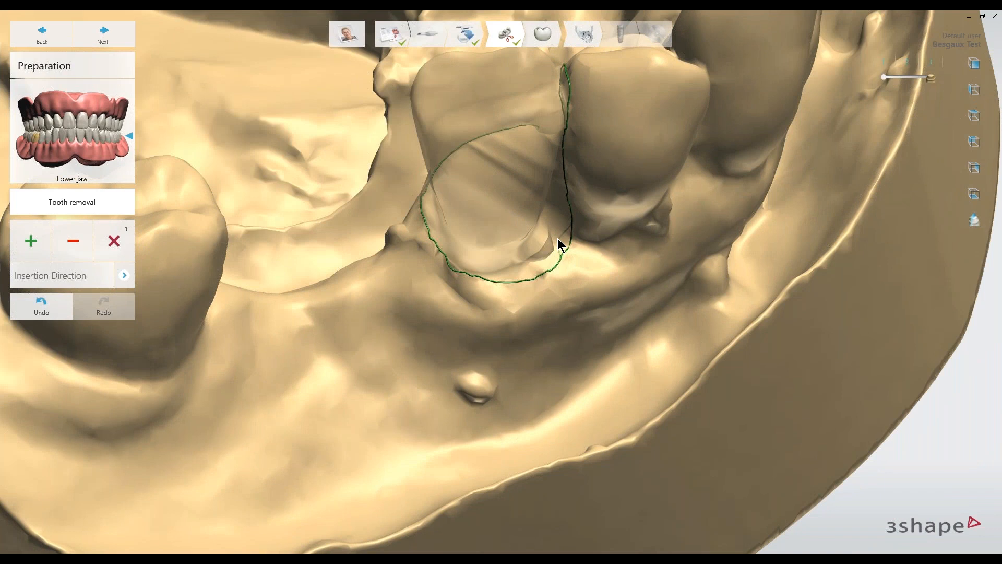
scroll(558, 238, down, 4)
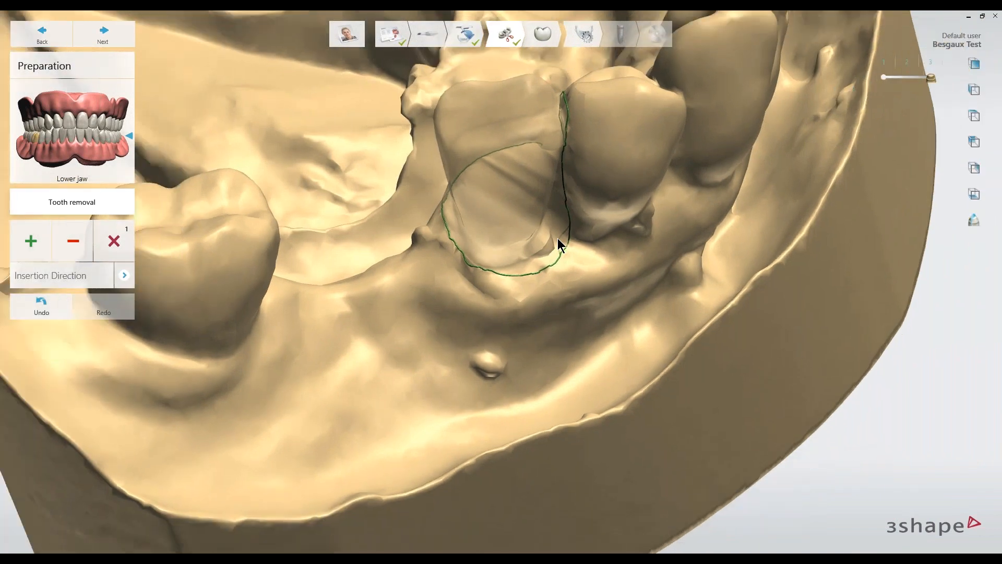
scroll(573, 268, down, 5)
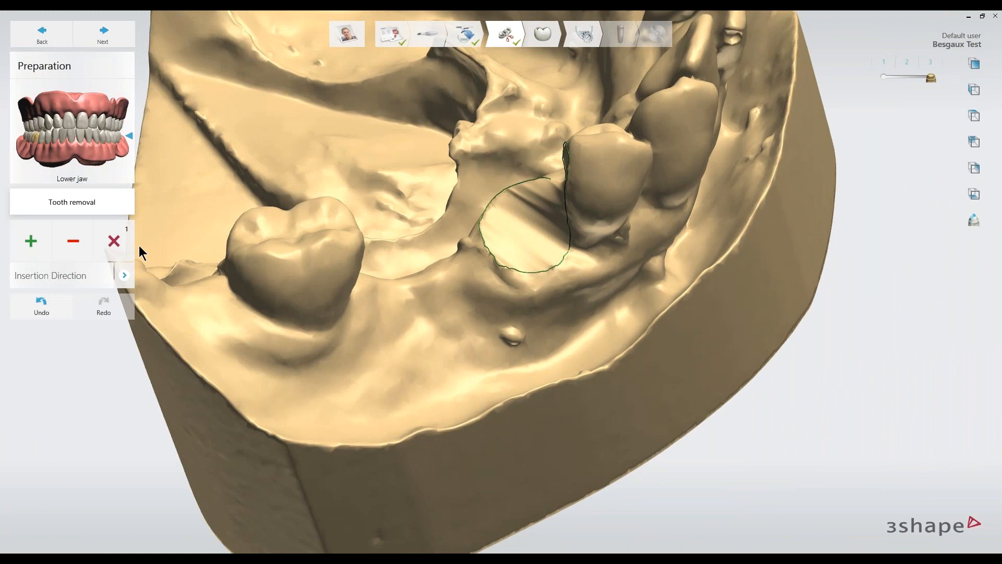
click(117, 237)
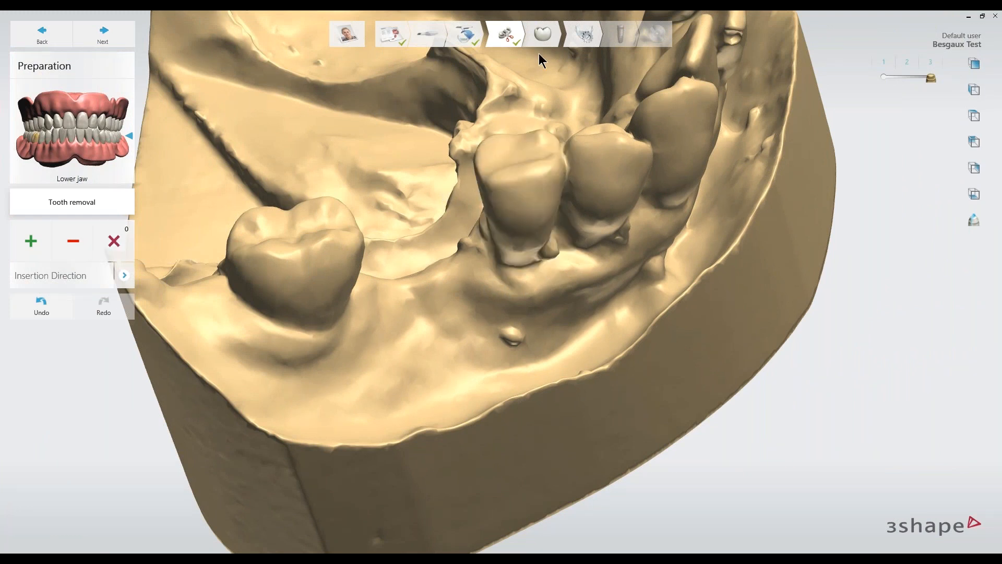
Step: Go to Anatomy design and place crown 30 in the gap between the premolar and the molar
click(543, 37)
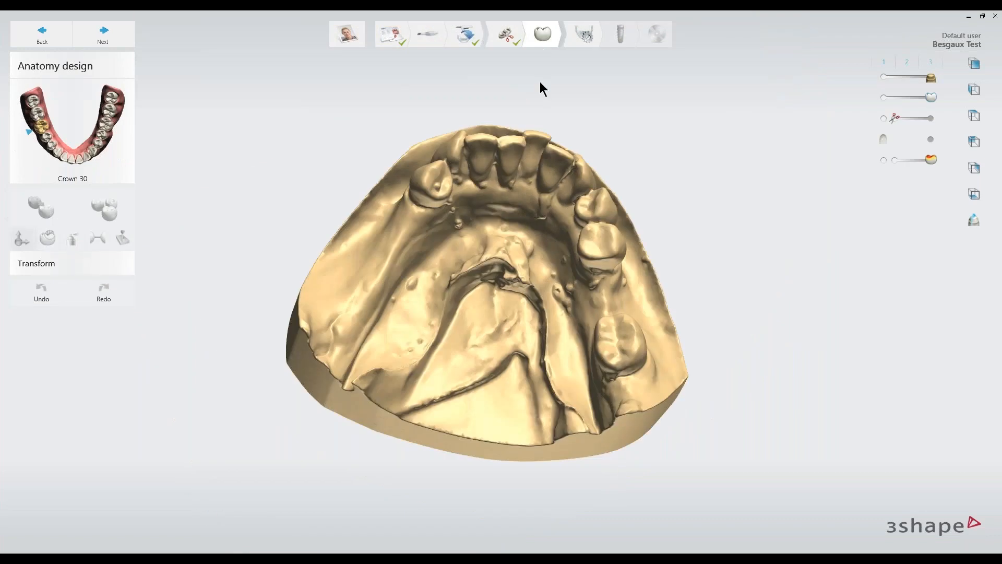
right_drag(454, 304, 469, 324)
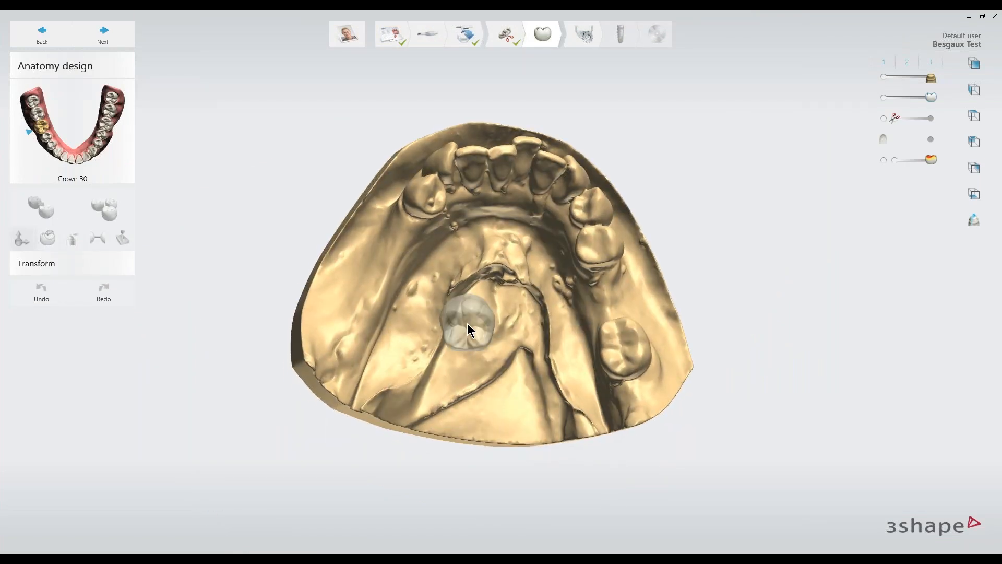
scroll(534, 331, up, 3)
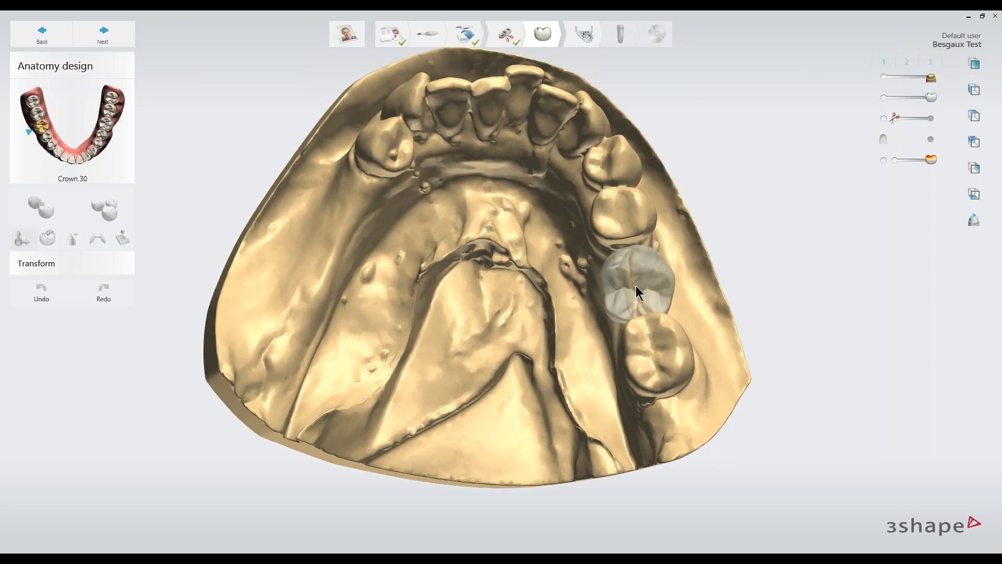
click(635, 288)
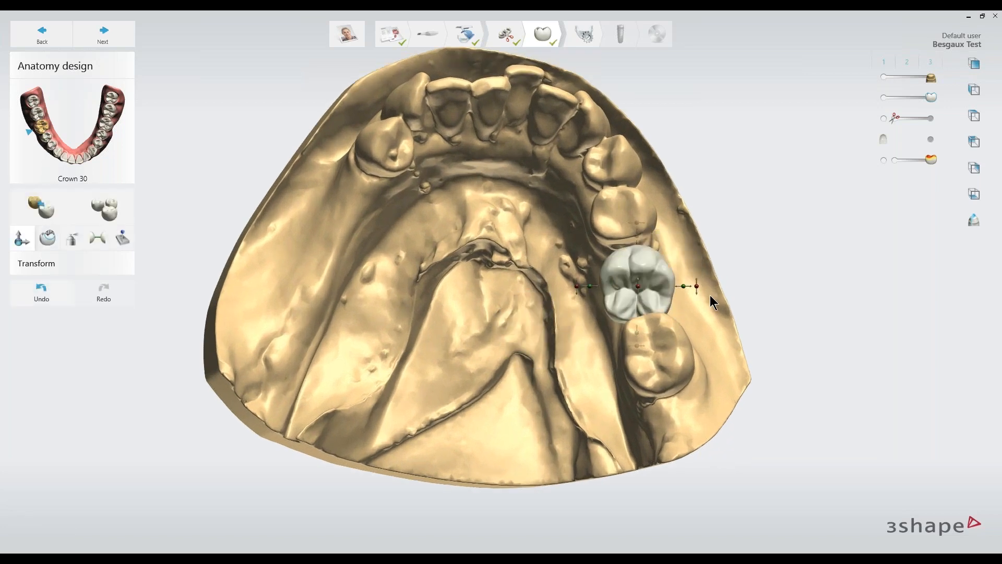
Step: Rotate crown 30 to follow the arch and adjust its position between the neighbouring teeth
scroll(710, 296, up, 2)
drag(622, 190, 670, 266)
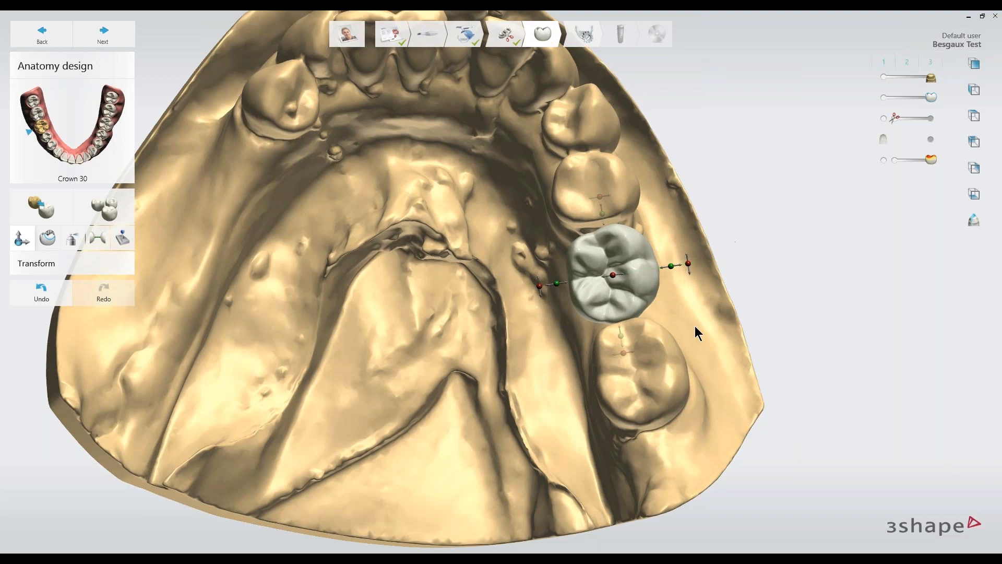
right_drag(695, 326, 468, 255)
drag(586, 211, 590, 211)
drag(610, 259, 604, 244)
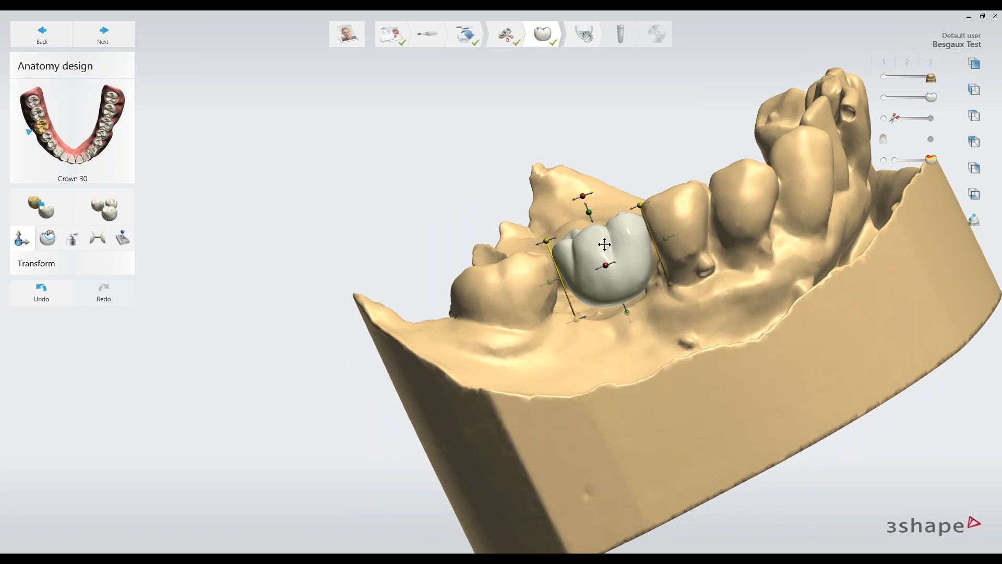
Step: Fine-tune crown 30's rotation in the occlusal view and check its fit from the side
right_drag(604, 244, 669, 272)
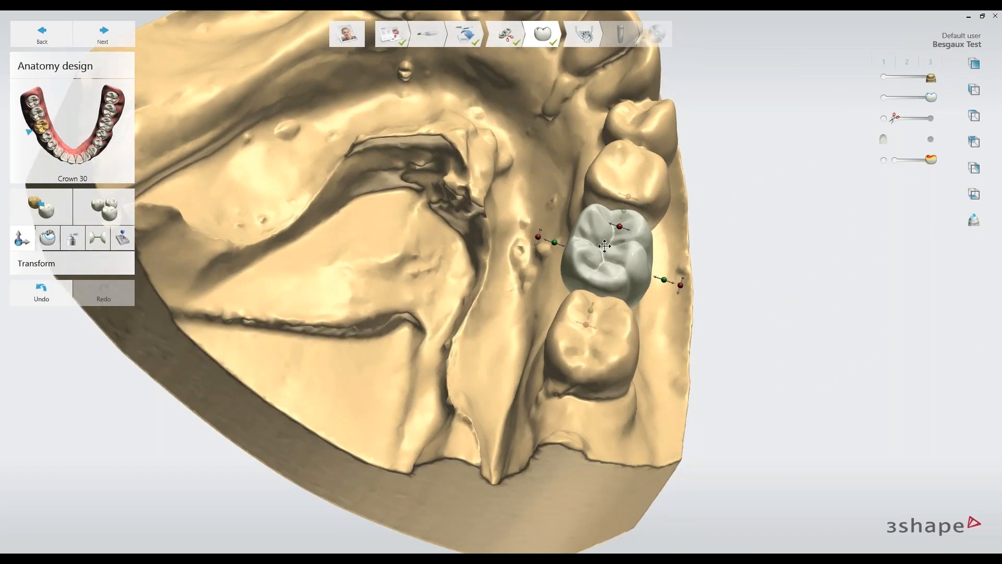
right_drag(609, 265, 588, 334)
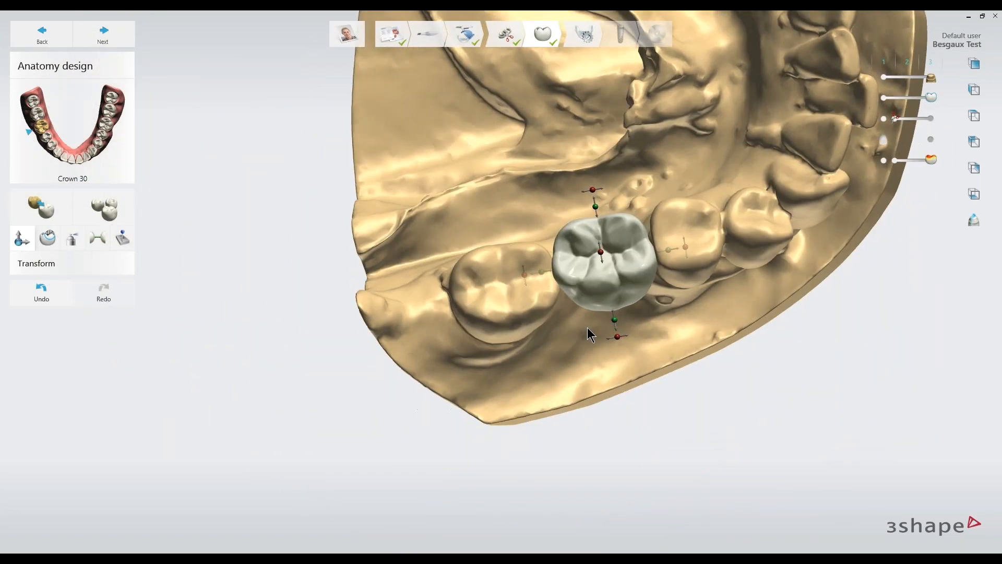
drag(593, 190, 588, 191)
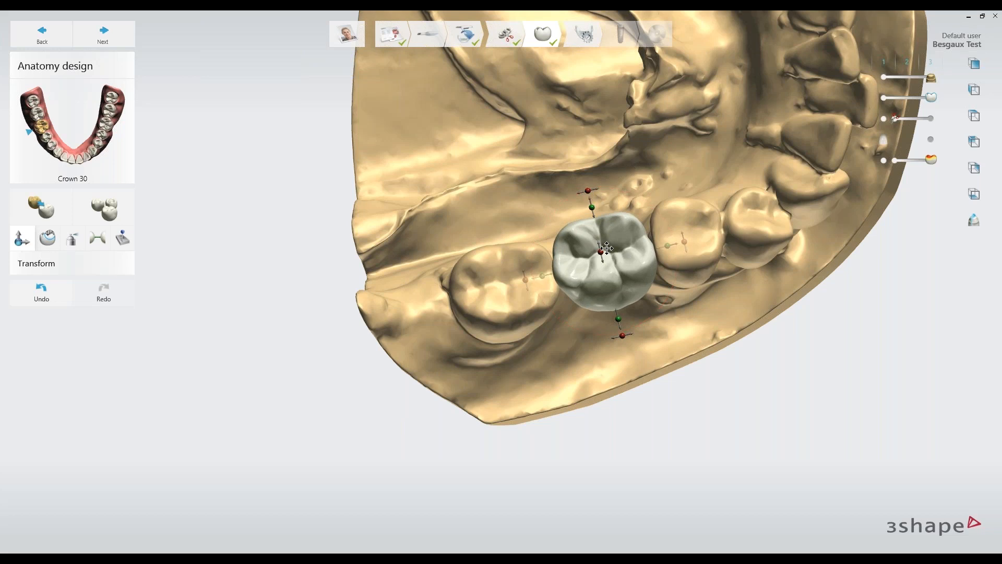
right_drag(666, 290, 530, 153)
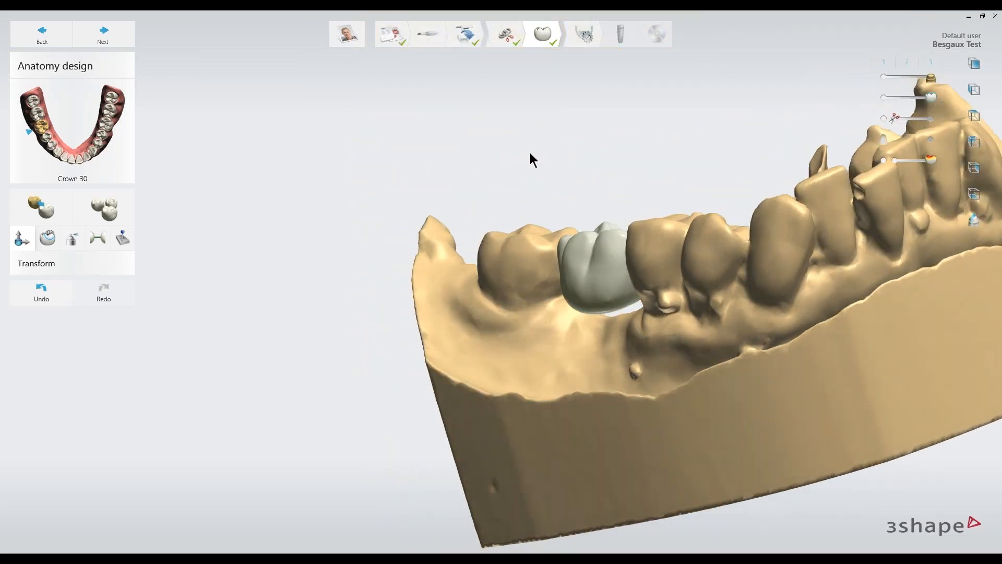
Step: Proceed to CT cropping and trim the region's front and back in the axial view to about 400x301x218
click(115, 43)
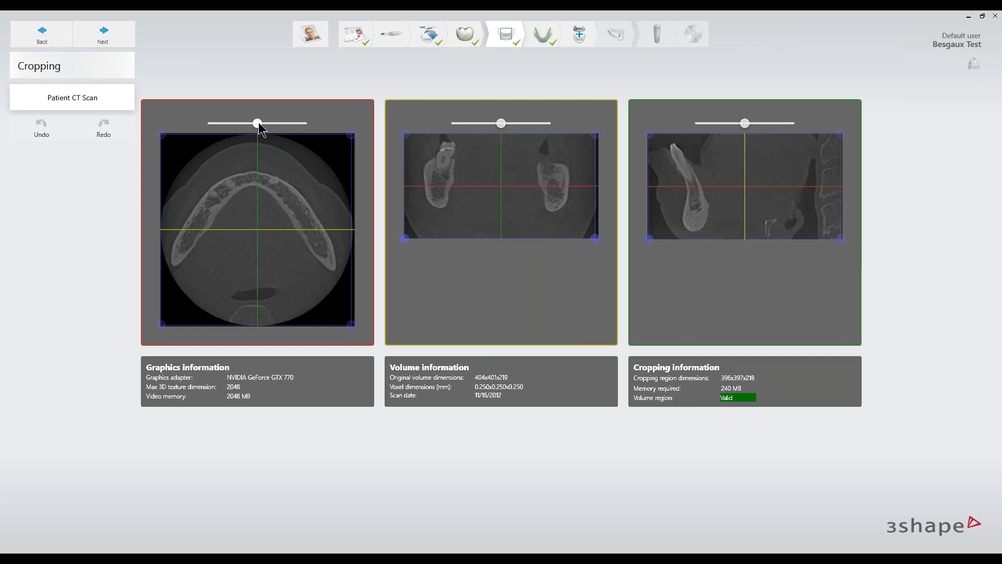
drag(258, 128, 305, 123)
mouse_move(292, 124)
mouse_down()
mouse_move(255, 137)
mouse_move(303, 126)
mouse_move(282, 132)
mouse_move(291, 132)
mouse_up()
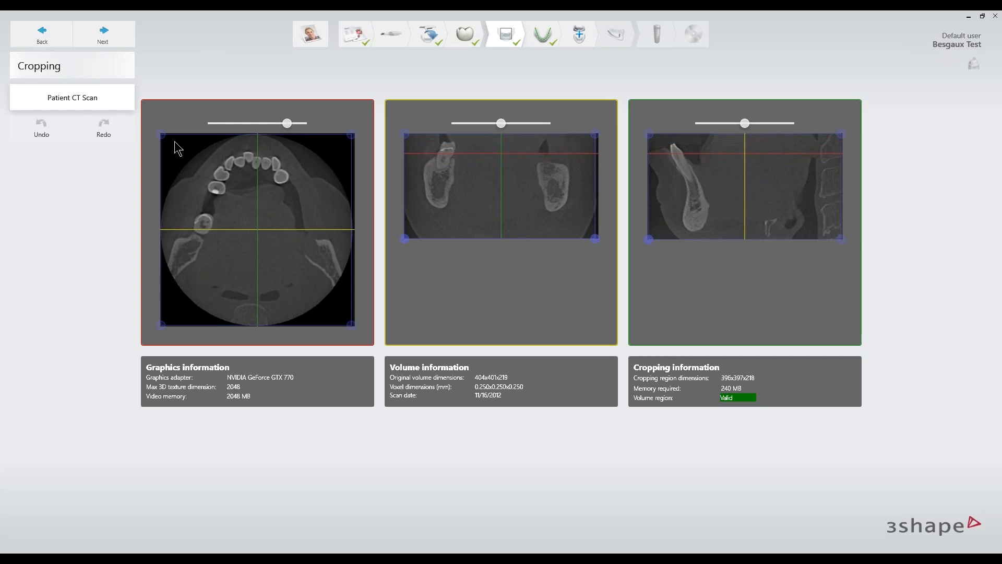
drag(353, 140, 351, 153)
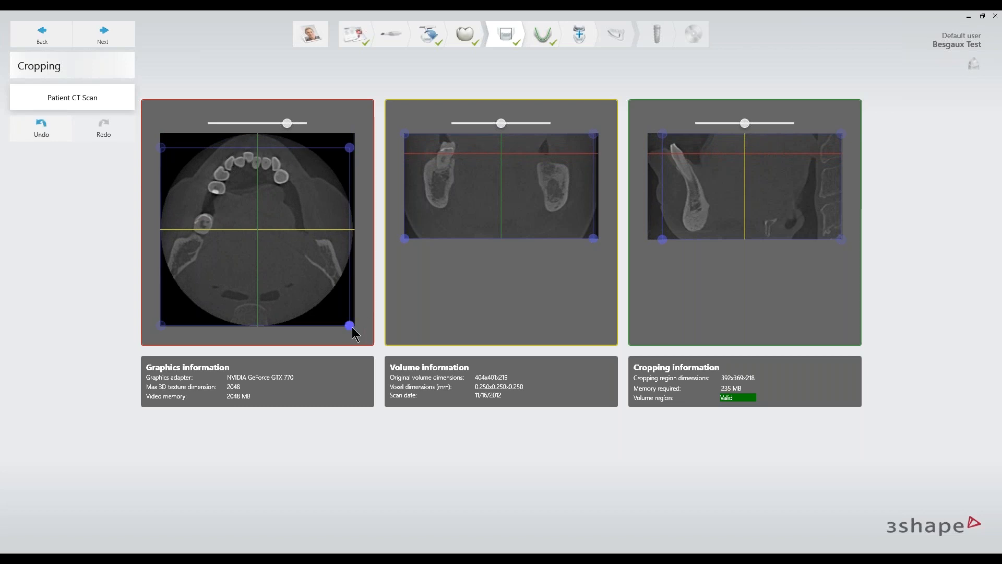
drag(350, 325, 354, 292)
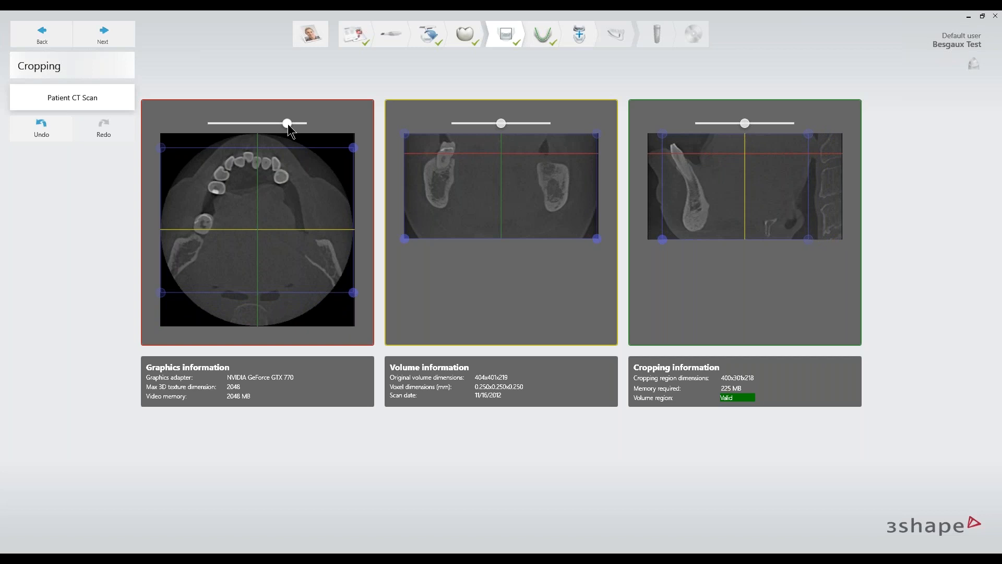
Step: Check the CT slices and raise the cropping region's lower border below the chin to about 400x301x205
mouse_move(287, 124)
mouse_down()
mouse_move(225, 133)
mouse_move(304, 123)
mouse_move(250, 130)
mouse_move(300, 124)
mouse_move(277, 127)
mouse_up()
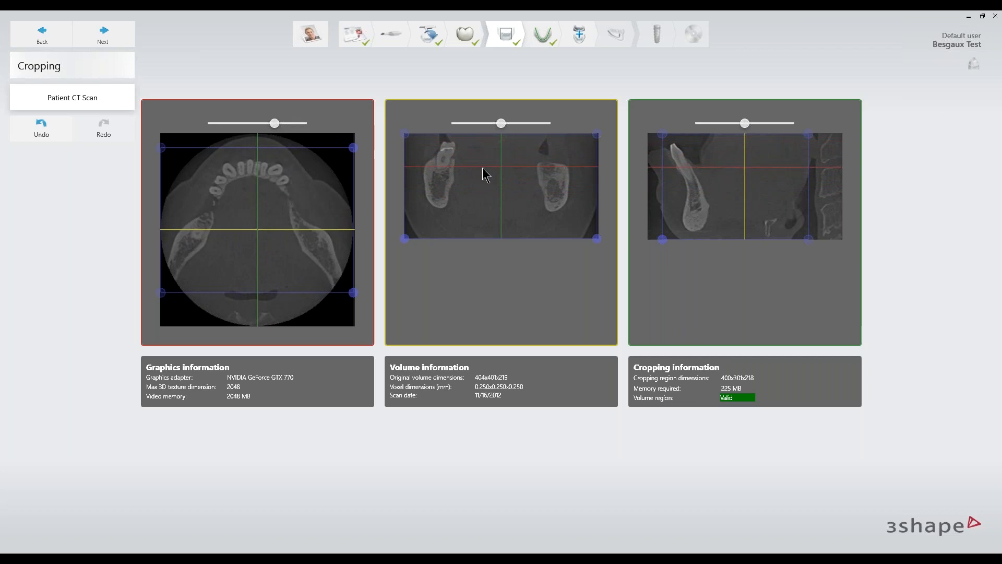
drag(501, 125, 476, 137)
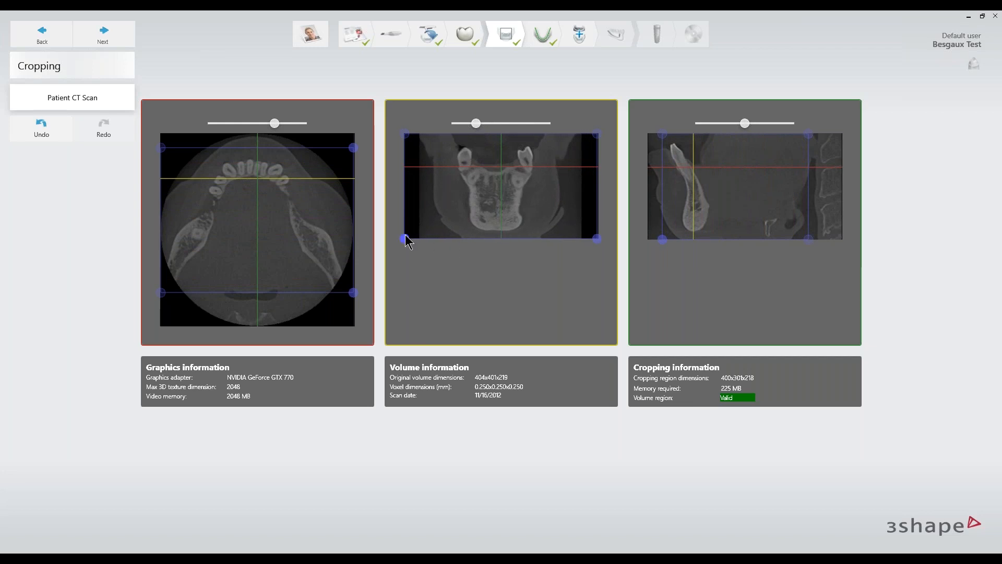
drag(406, 238, 406, 234)
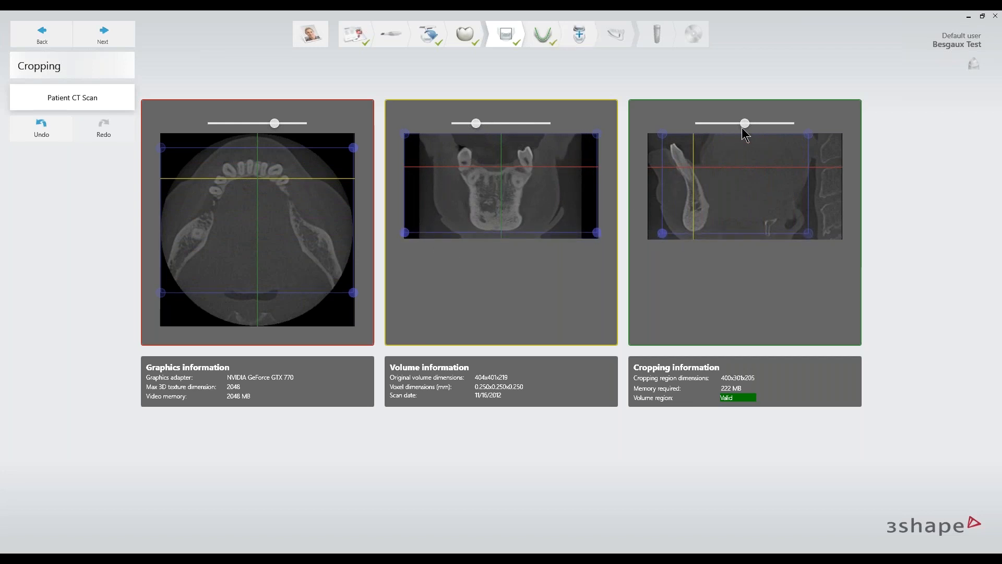
drag(744, 126, 765, 123)
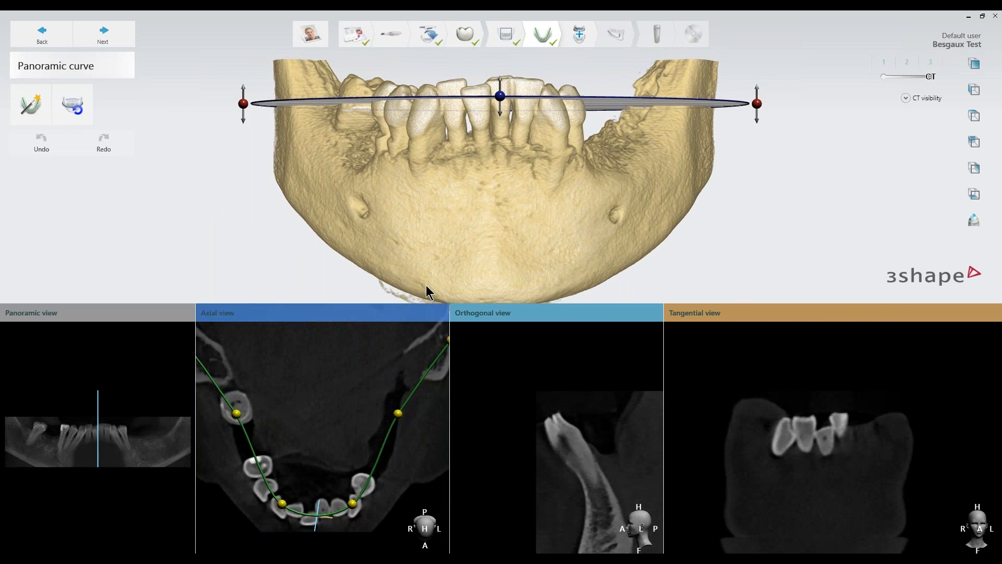
Step: Lower the panoramic curve's axial plane through the lower teeth, working from a side view of the jaw
right_drag(441, 192, 637, 205)
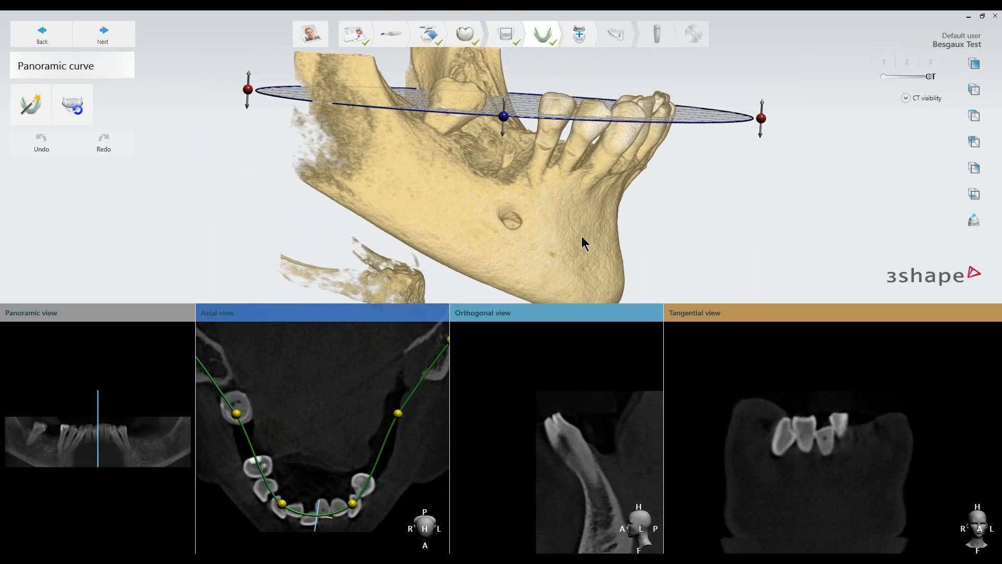
right_drag(582, 239, 615, 234)
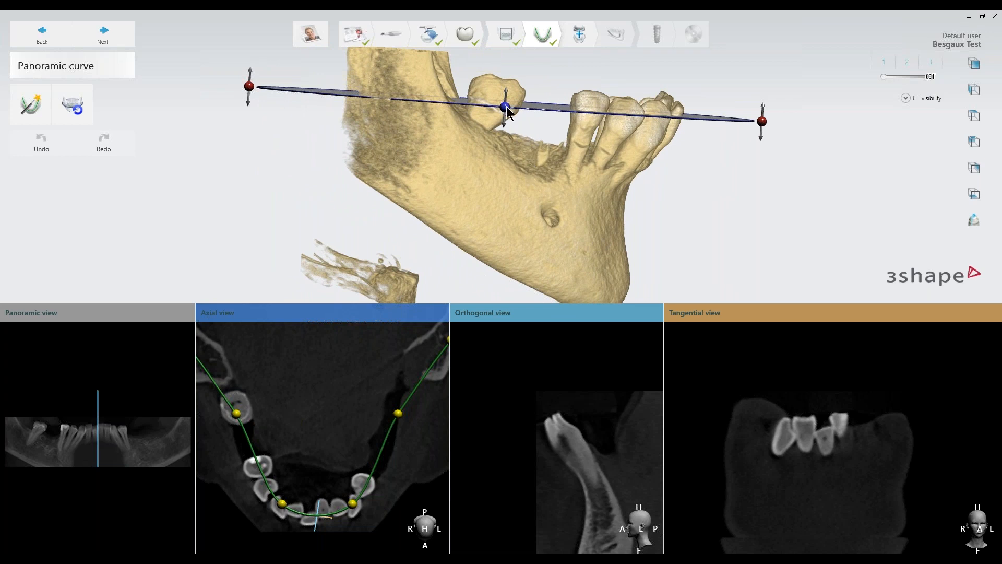
mouse_move(508, 111)
mouse_down()
mouse_move(509, 152)
mouse_move(510, 130)
mouse_up()
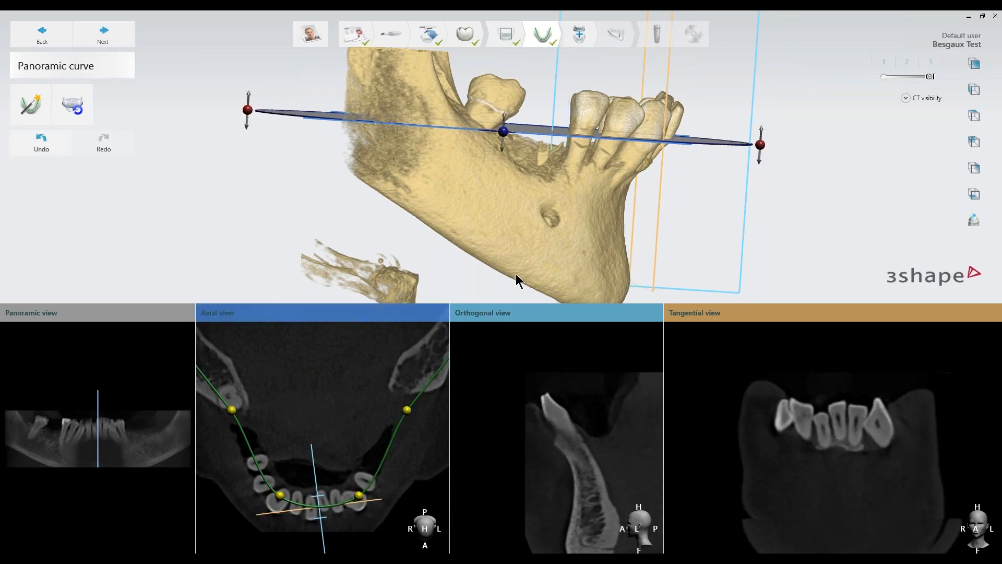
Step: Tilt the panoramic curve's axial plane down toward the front teeth in the side view and lower it slightly
middle_drag(506, 207, 503, 211)
right_drag(499, 211, 501, 210)
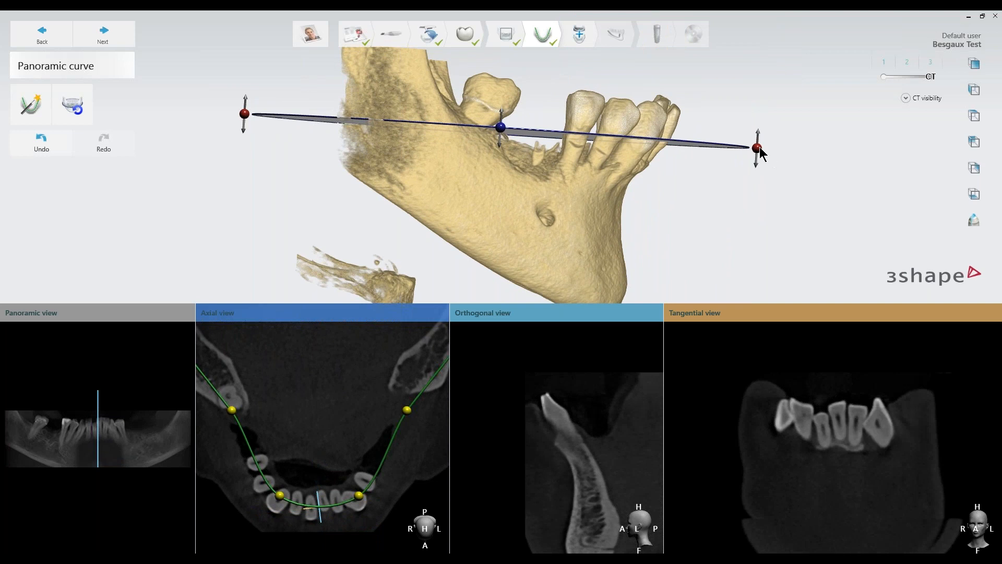
drag(759, 149, 745, 221)
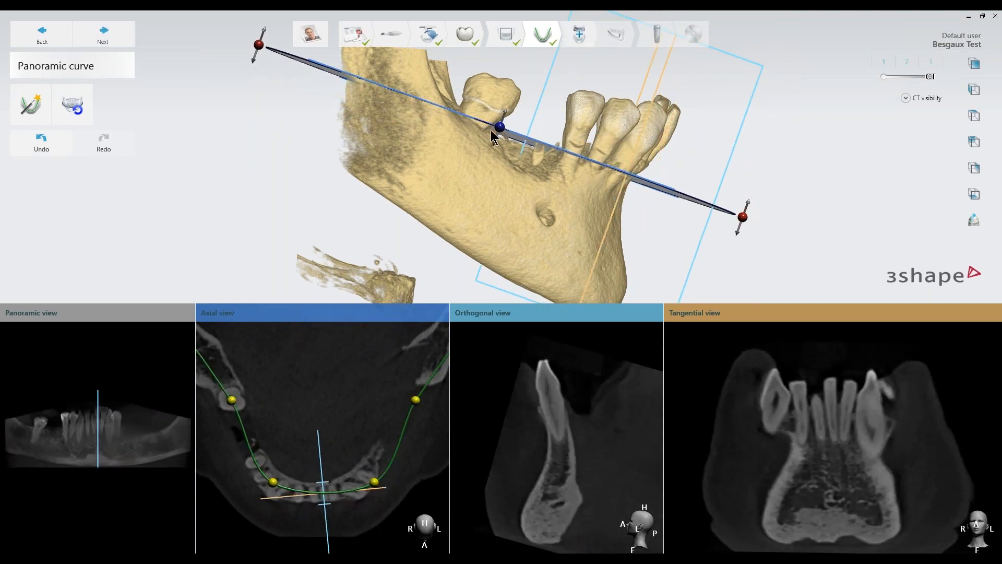
drag(502, 133, 502, 137)
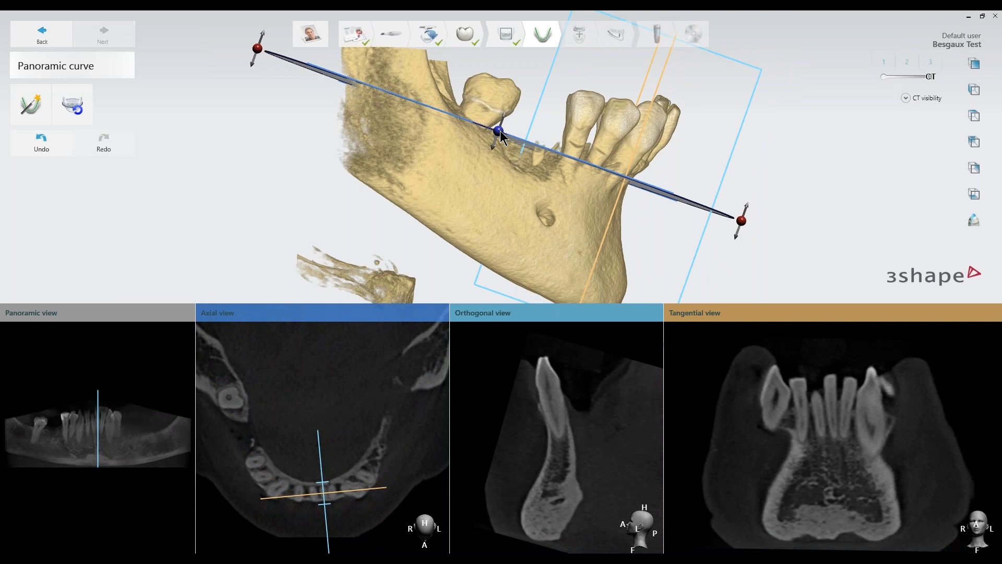
Step: Level the axial plane sideways from the front of the jaw and raise it slightly along the tooth roots
right_drag(689, 222, 466, 165)
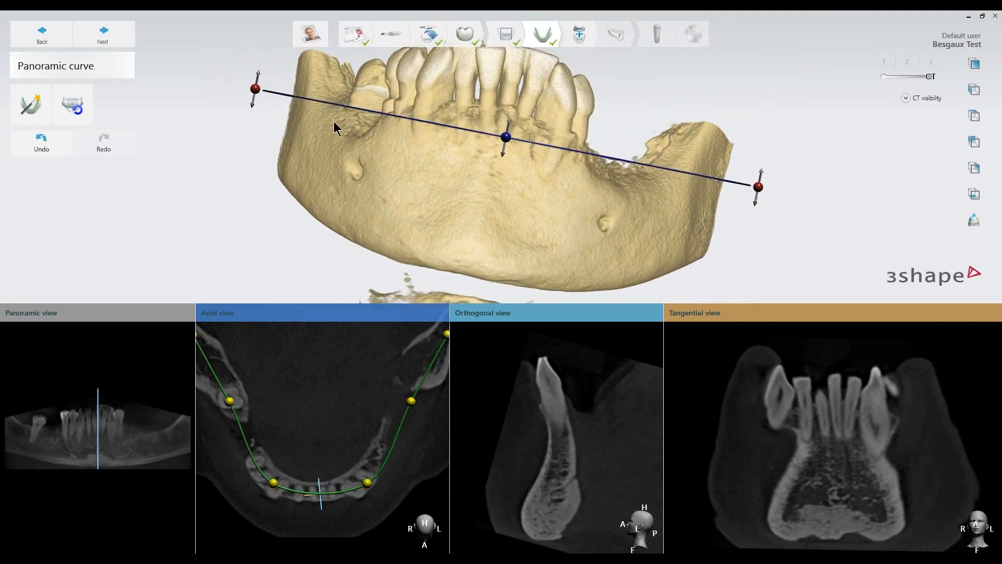
drag(255, 92, 252, 100)
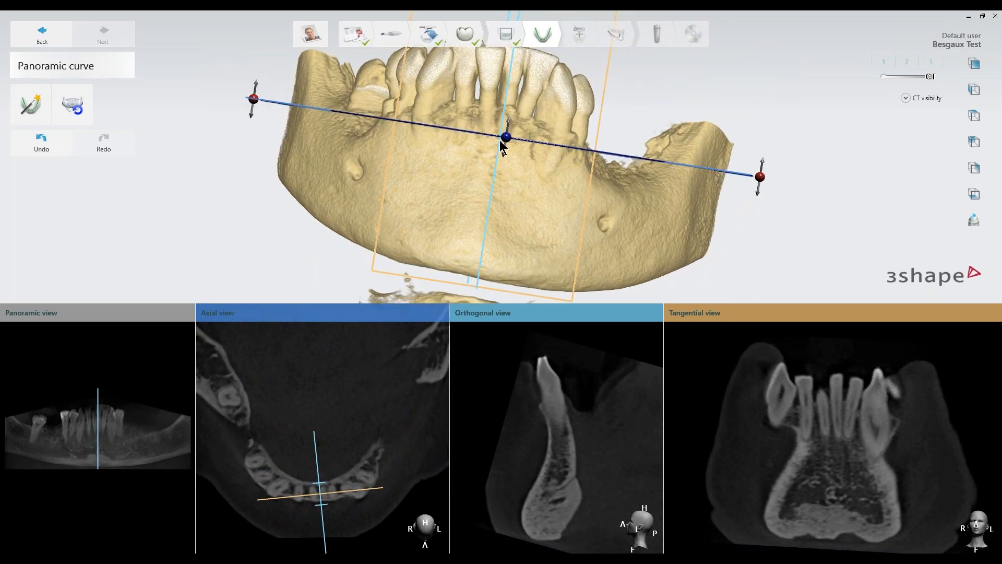
drag(505, 140, 508, 128)
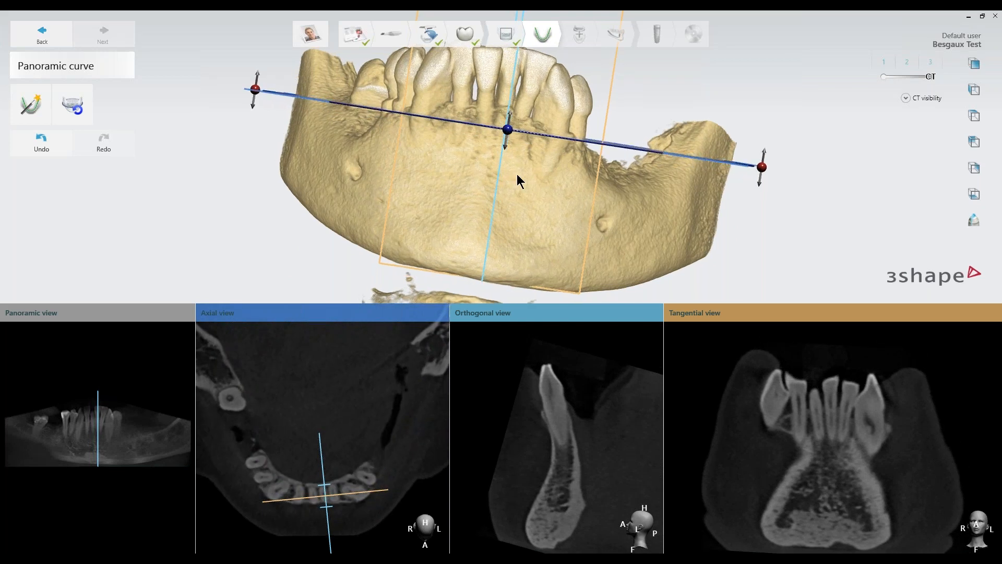
right_drag(519, 179, 560, 200)
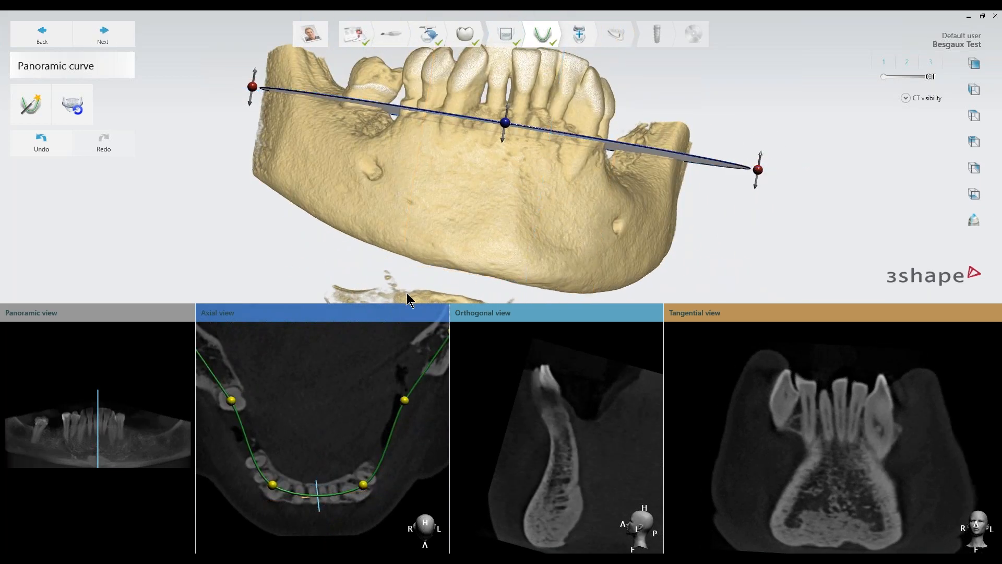
Step: Enlarge the axial view and centre the panoramic curve's end point and molar point on the patient's right side
drag(401, 303, 535, 287)
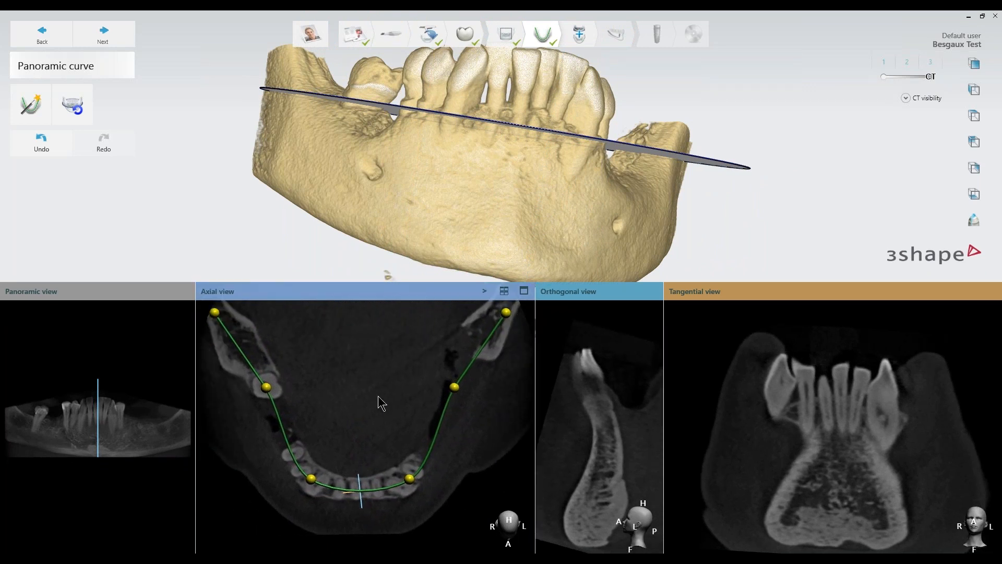
scroll(371, 399, down, 2)
middle_drag(344, 368, 350, 395)
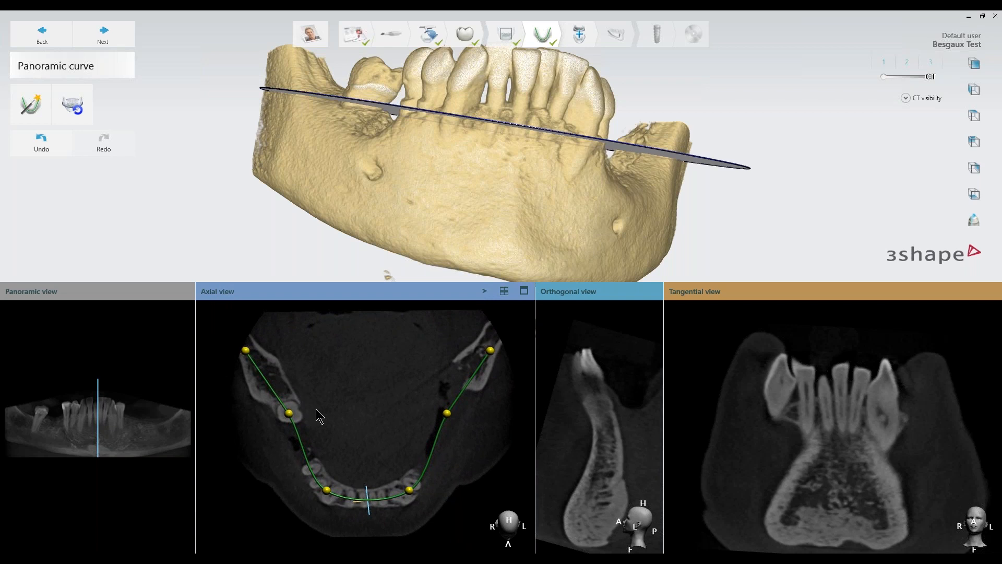
scroll(324, 425, up, 2)
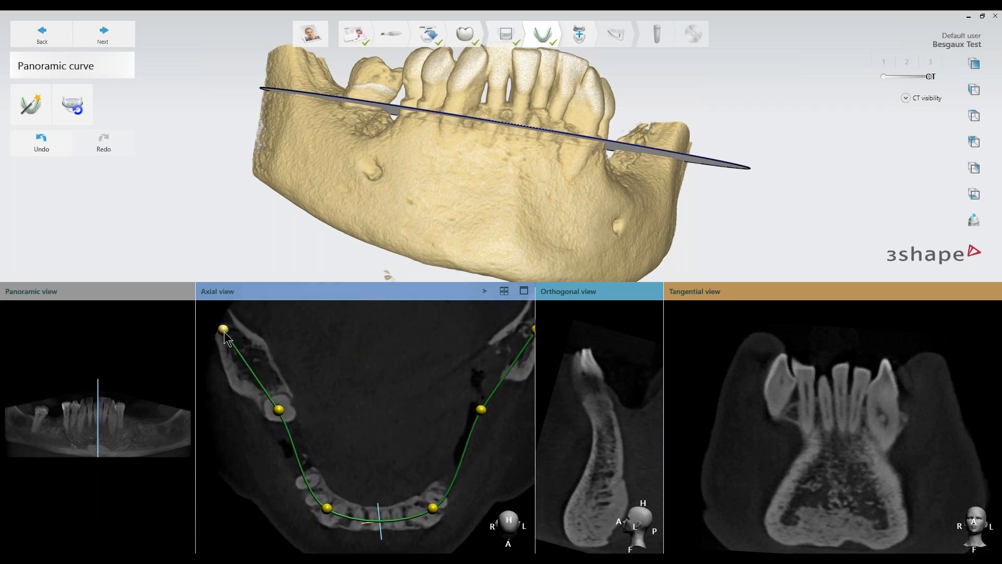
mouse_move(224, 329)
mouse_down()
mouse_move(237, 327)
mouse_move(228, 328)
mouse_up()
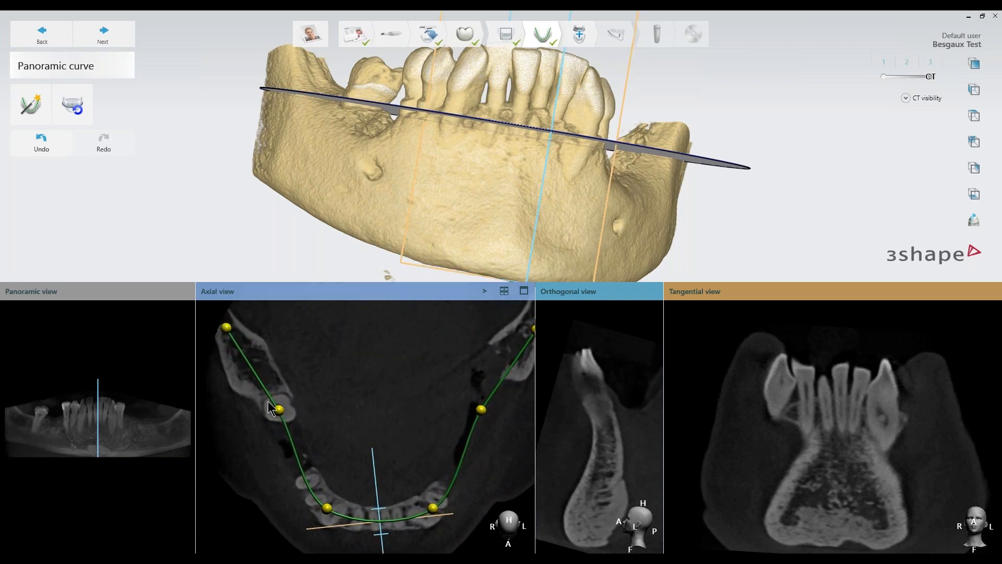
drag(279, 410, 279, 411)
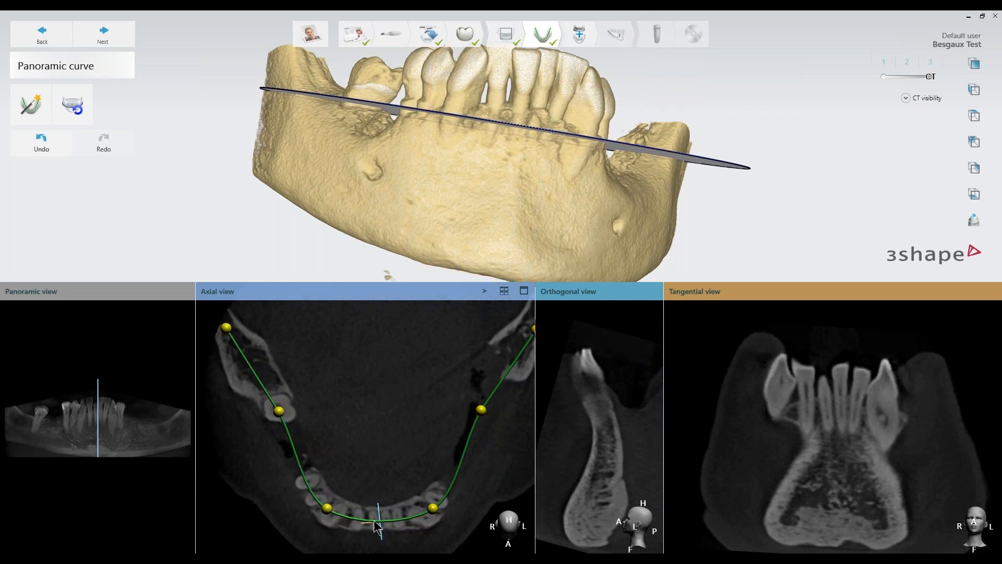
Step: Adjust the panoramic curve's three points on the patient's left side to follow the arch, and proceed to scan alignment
drag(437, 507, 428, 508)
drag(482, 408, 479, 408)
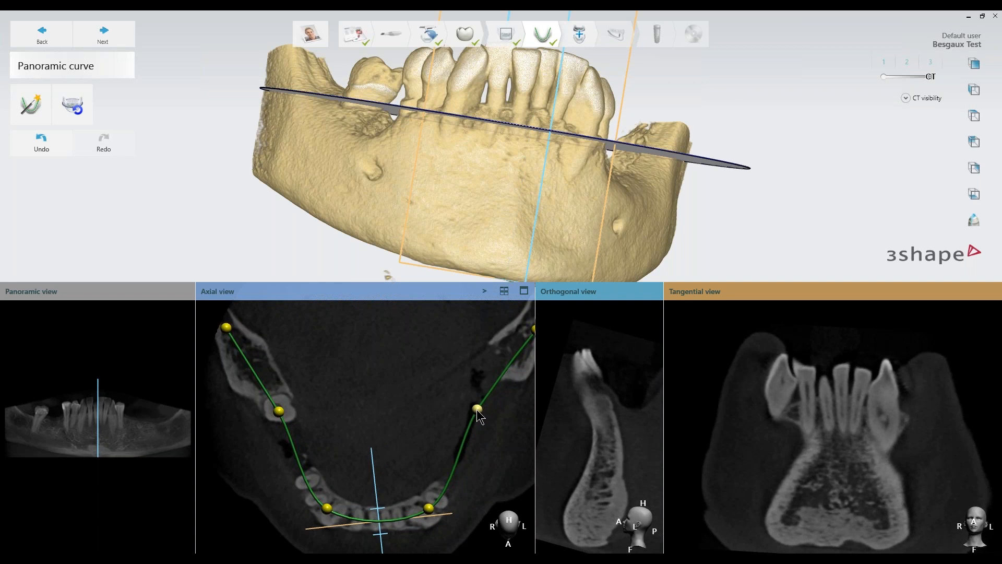
middle_drag(529, 335, 484, 349)
drag(491, 343, 487, 337)
drag(432, 418, 432, 403)
middle_drag(340, 418, 399, 394)
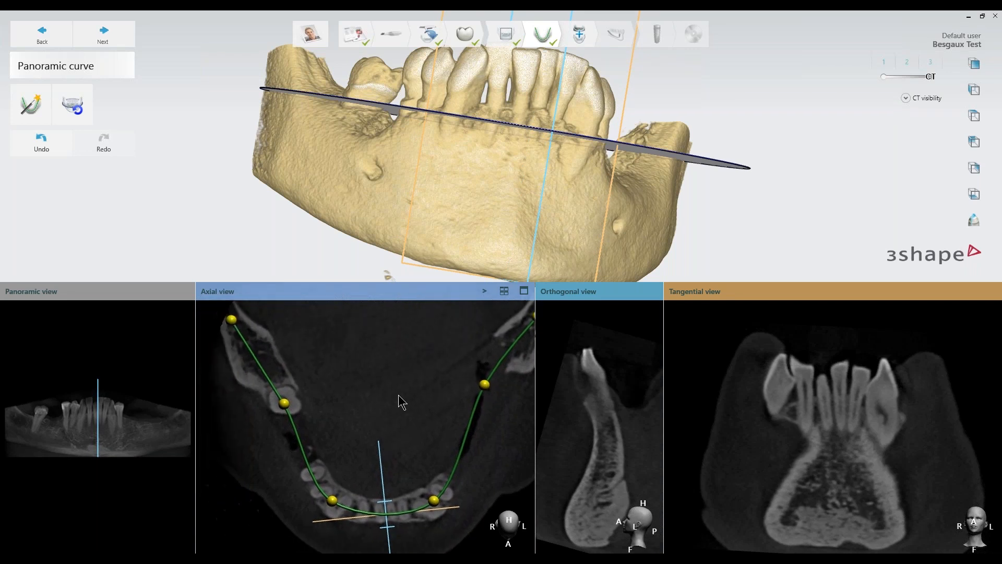
scroll(400, 395, down, 2)
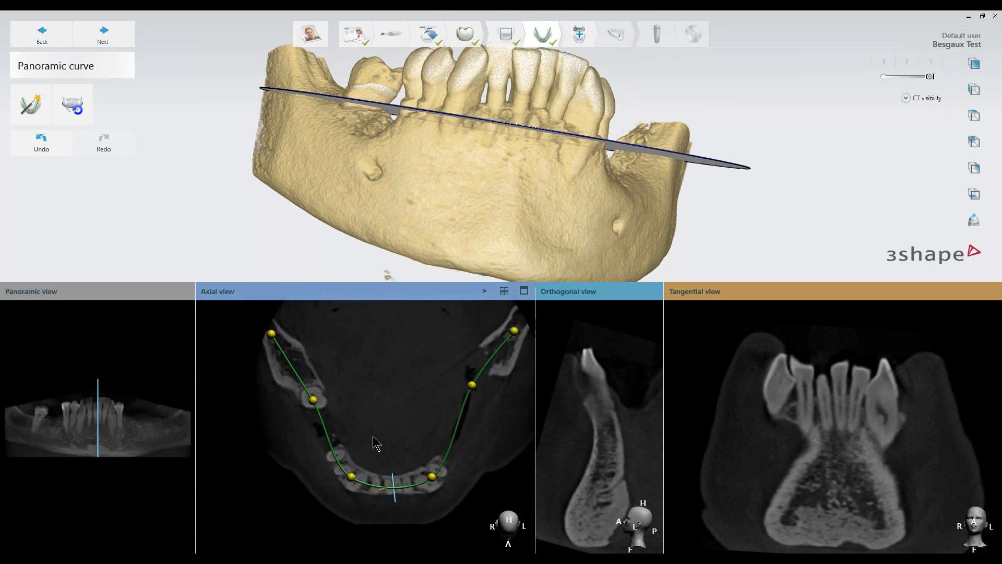
click(121, 43)
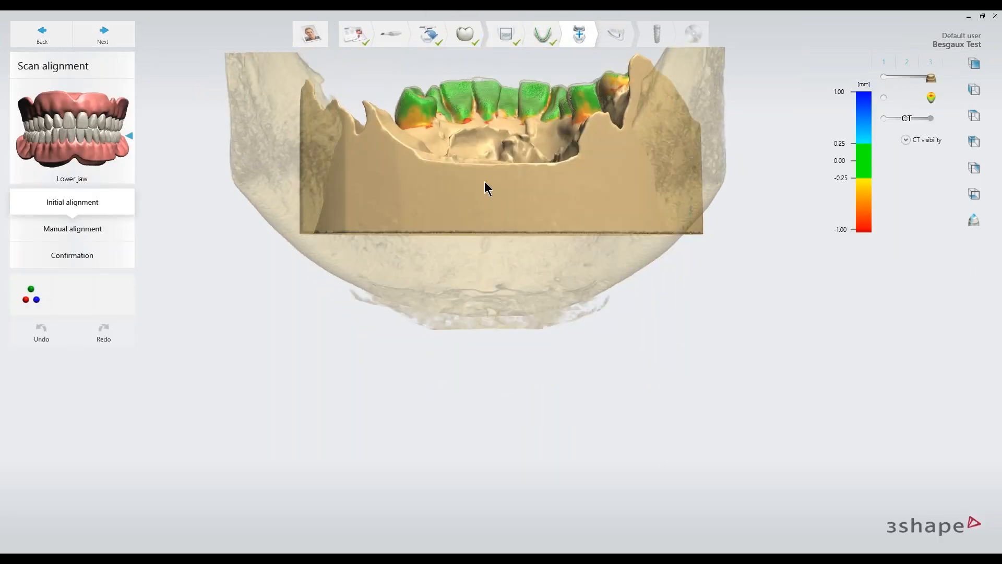
Step: Examine the lower jaw surface scan's fit to the CT teeth from several angles using the deviation color map
right_drag(715, 236, 377, 226)
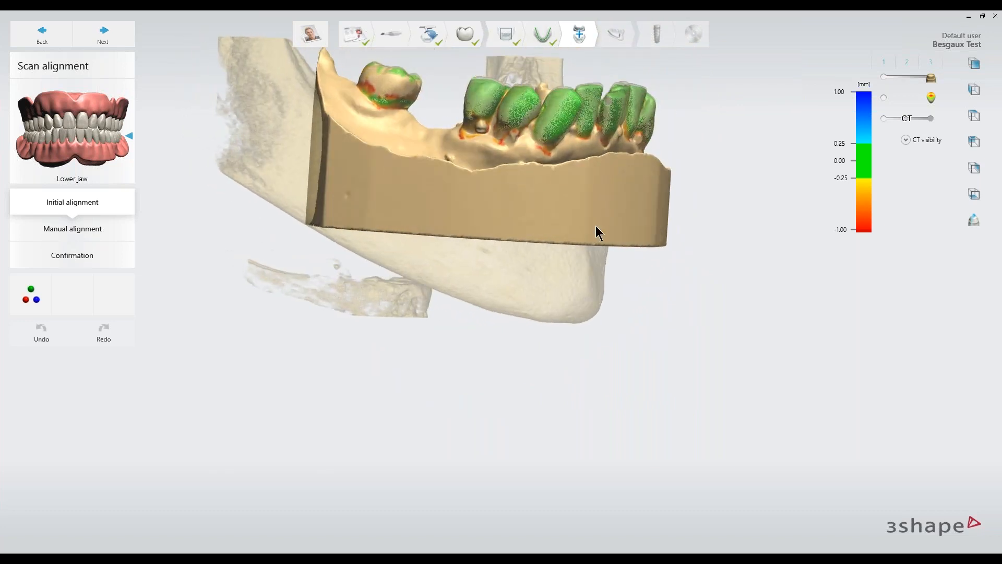
right_drag(596, 233, 494, 226)
right_drag(569, 190, 577, 273)
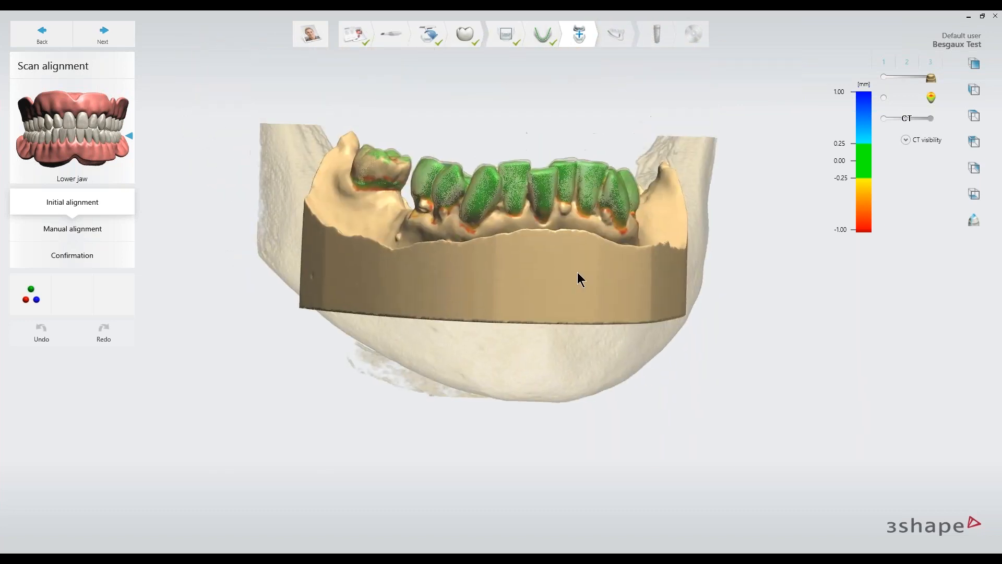
middle_drag(578, 272, 575, 276)
scroll(573, 274, up, 2)
middle_drag(560, 238, 589, 275)
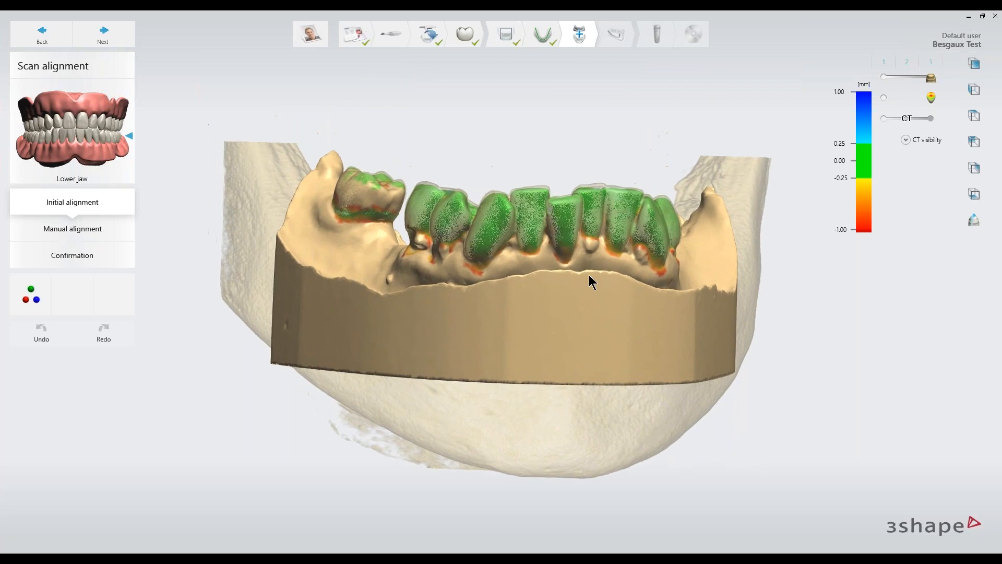
right_drag(589, 274, 549, 292)
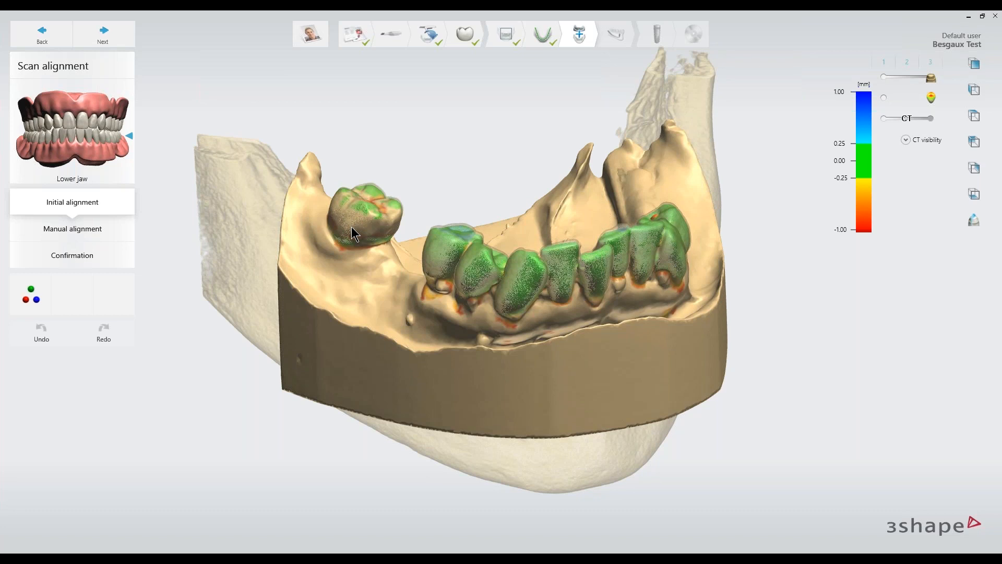
right_drag(376, 237, 449, 246)
mouse_move(450, 246)
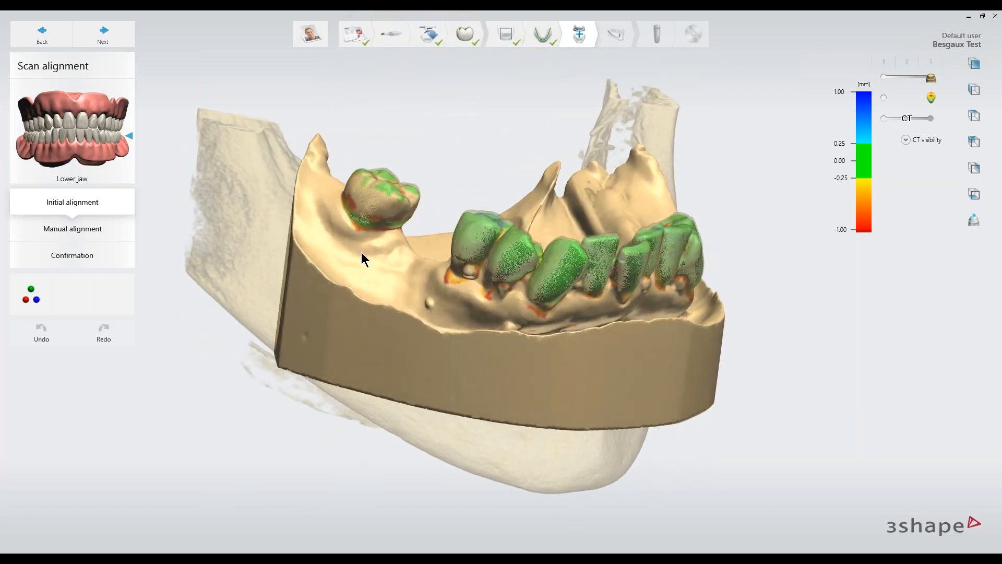
Step: Start three-point alignment, enlarge the 3D preview, turn both models toward the front and dismiss the matching-points hint
click(37, 291)
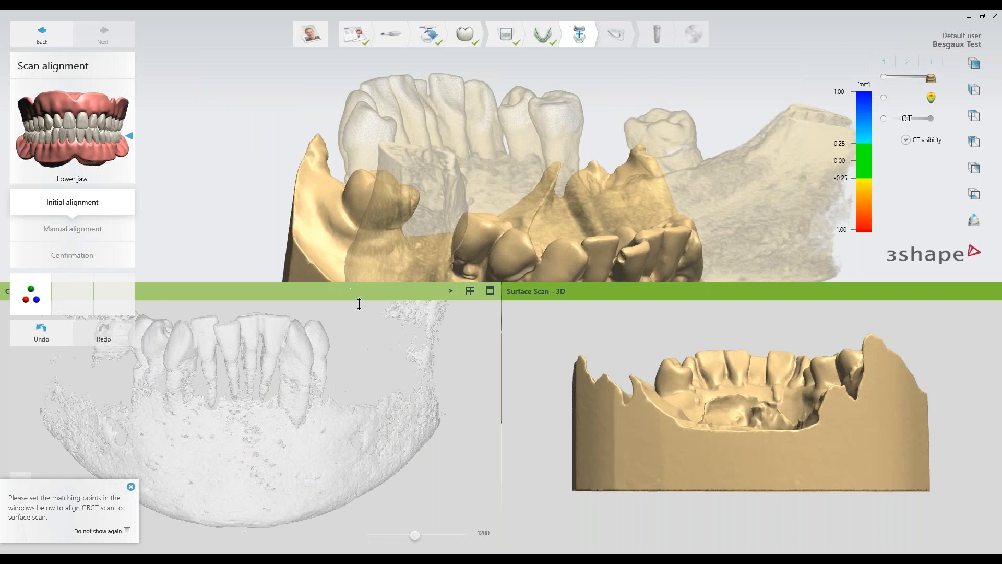
drag(359, 304, 385, 365)
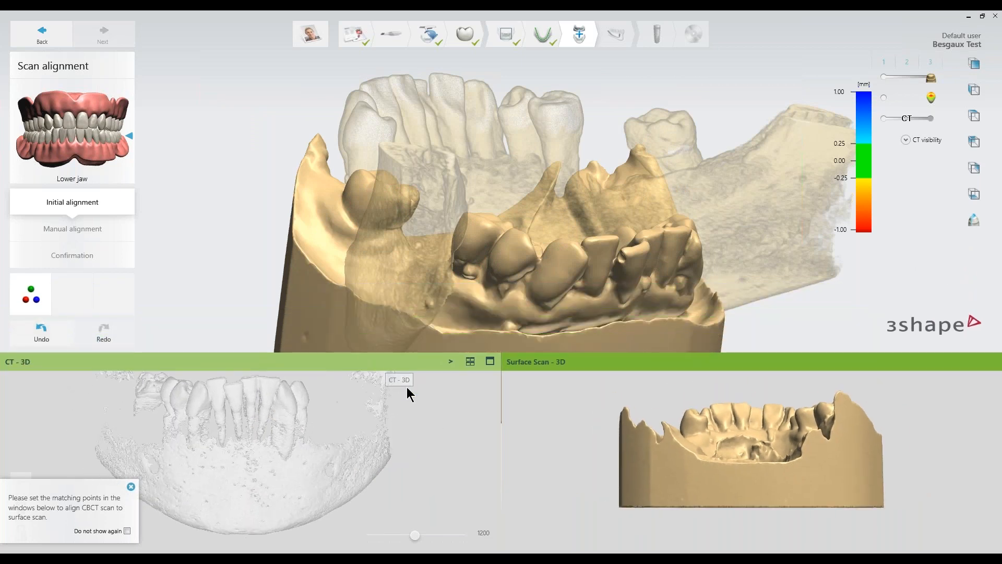
right_drag(828, 432, 676, 453)
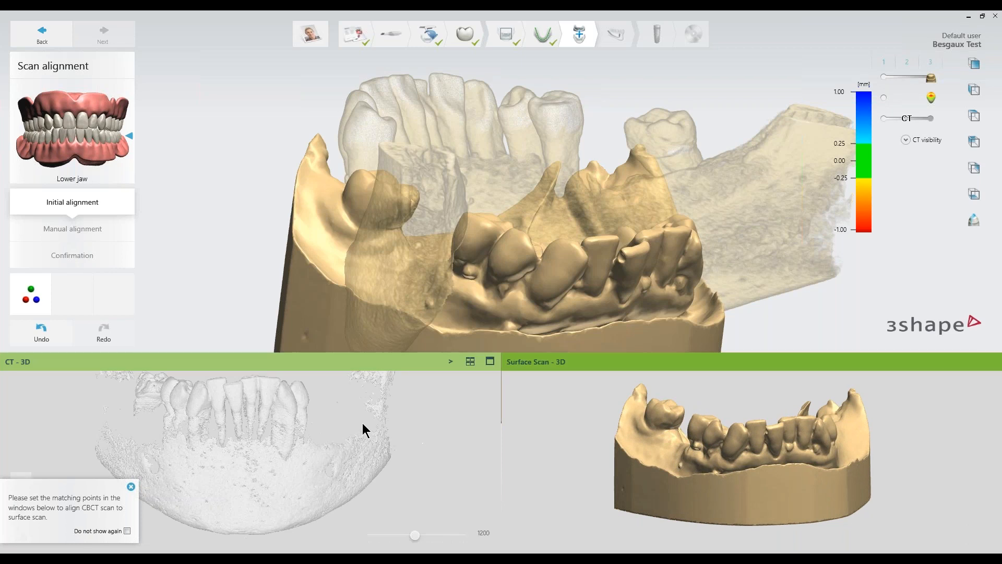
mouse_move(363, 424)
right_down()
mouse_move(359, 431)
mouse_move(367, 426)
right_up()
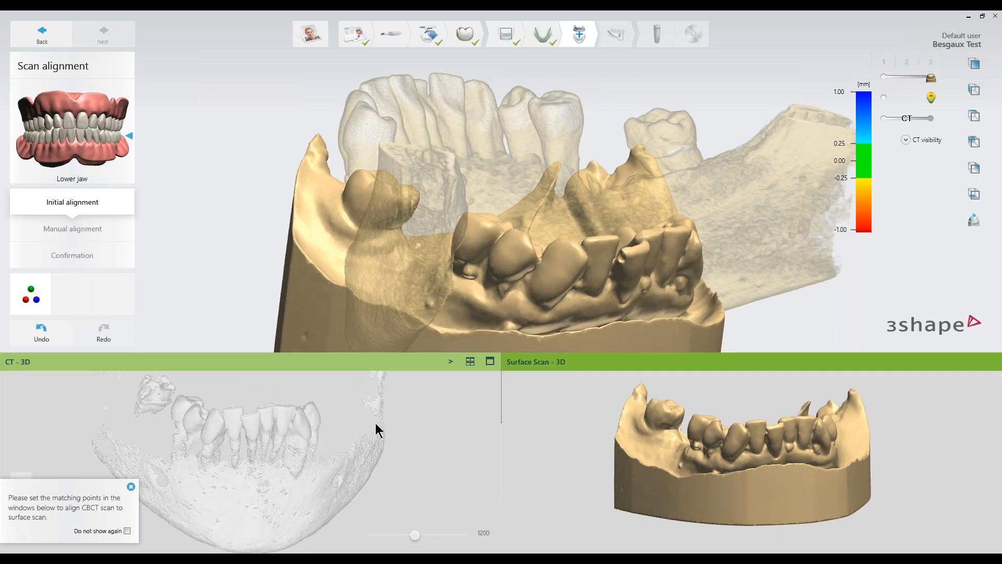
click(129, 486)
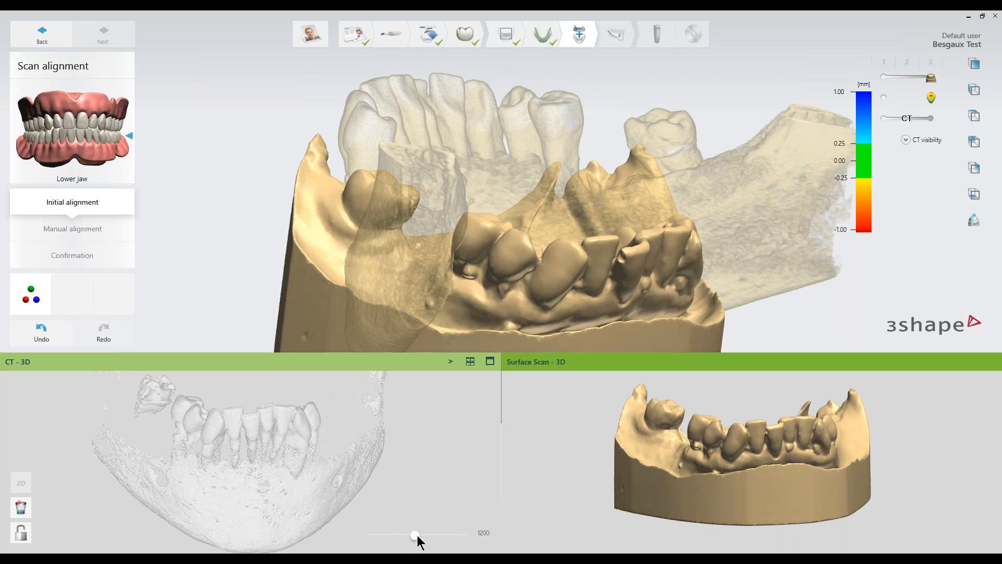
Step: Set the CT model's visibility threshold to 629 and orient it to show the lower teeth
drag(418, 535, 396, 536)
right_drag(355, 453, 284, 434)
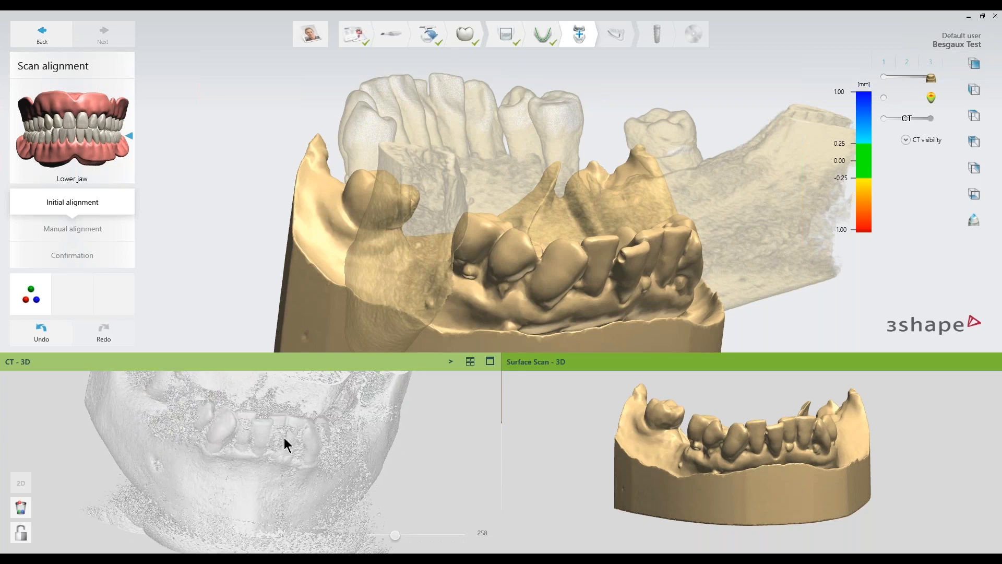
drag(396, 532, 403, 533)
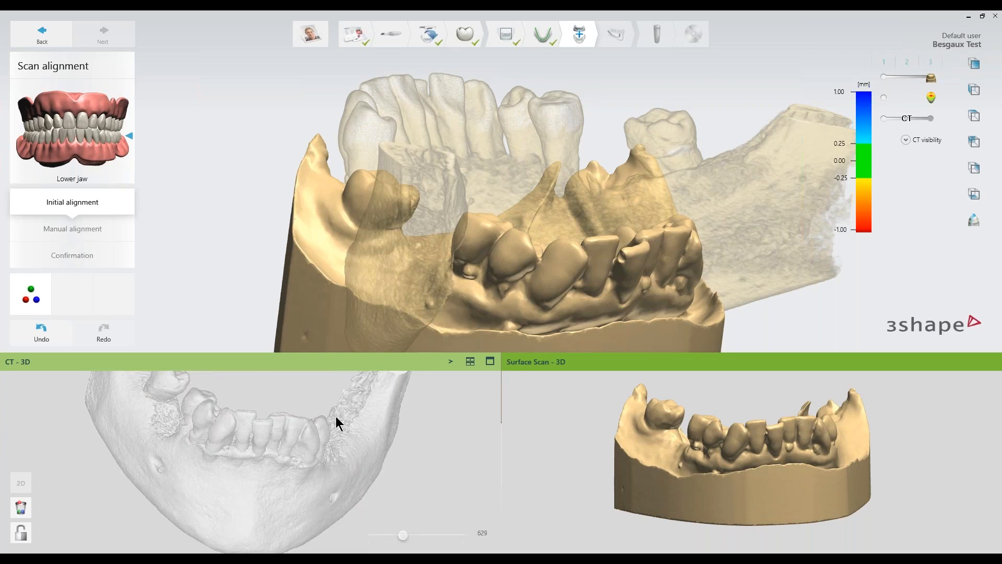
right_drag(340, 421, 337, 448)
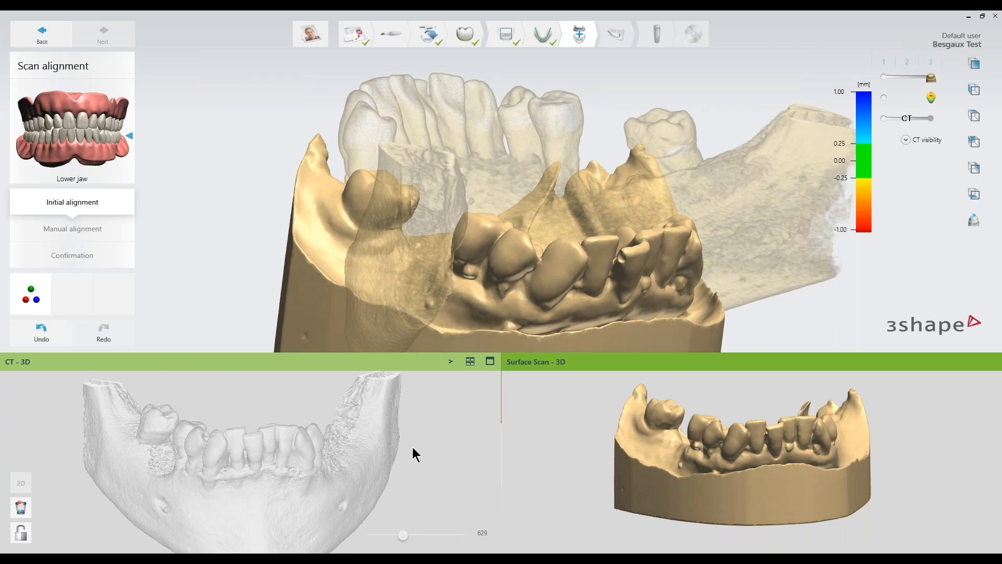
Step: Match the surface scan's orientation to the CT model and lock the two views together
scroll(775, 440, up, 2)
mouse_move(774, 440)
right_down()
mouse_move(758, 442)
mouse_move(756, 432)
right_up()
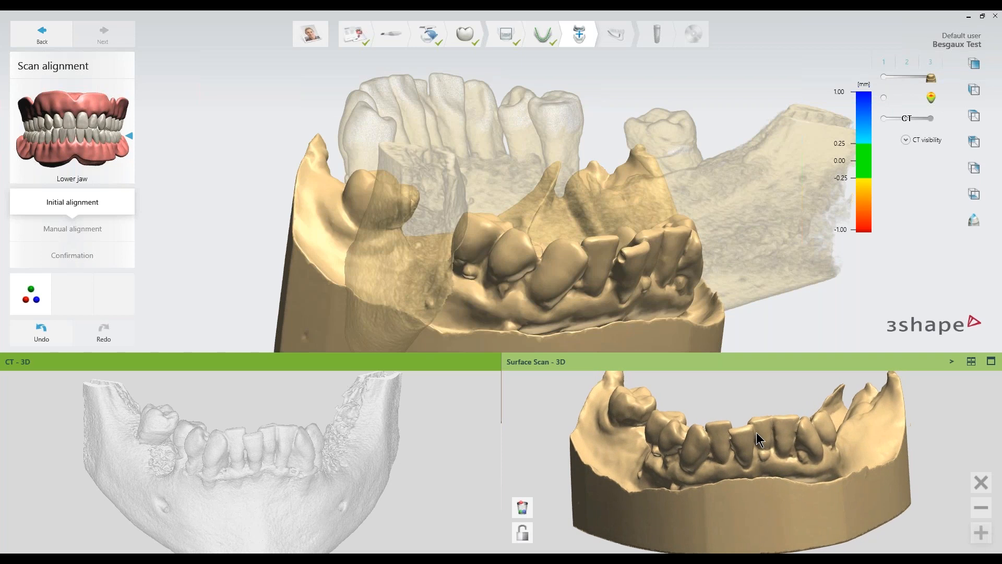
click(523, 532)
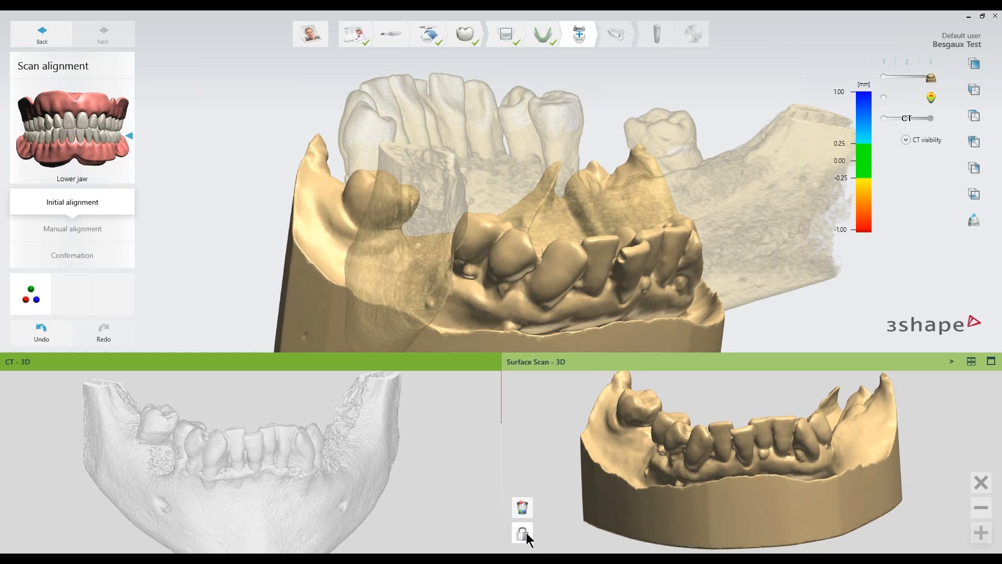
right_drag(609, 481, 675, 472)
scroll(628, 462, up, 5)
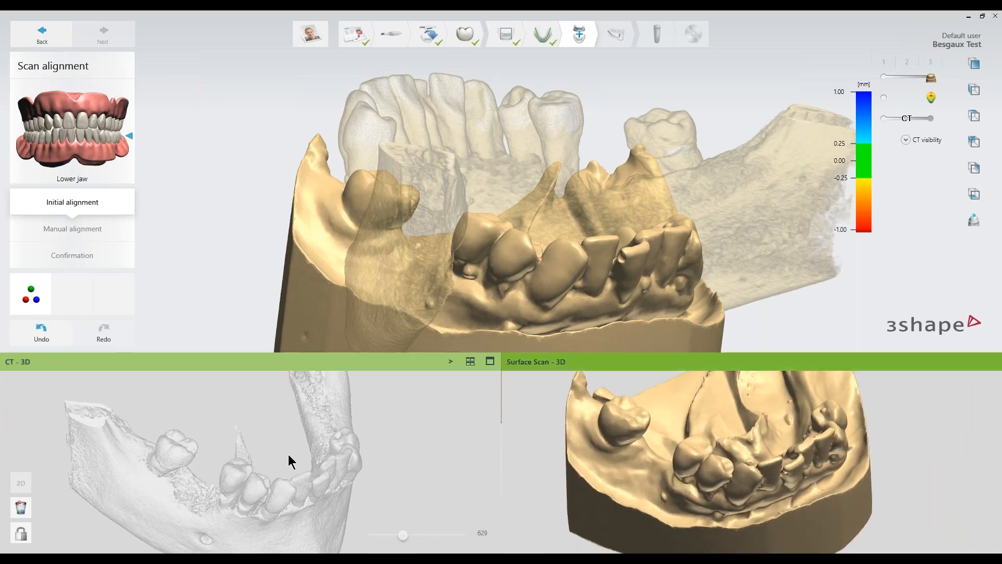
Step: Place the first pair of matching points on the isolated rear molar in the CT model and the surface scan
scroll(198, 453, up, 5)
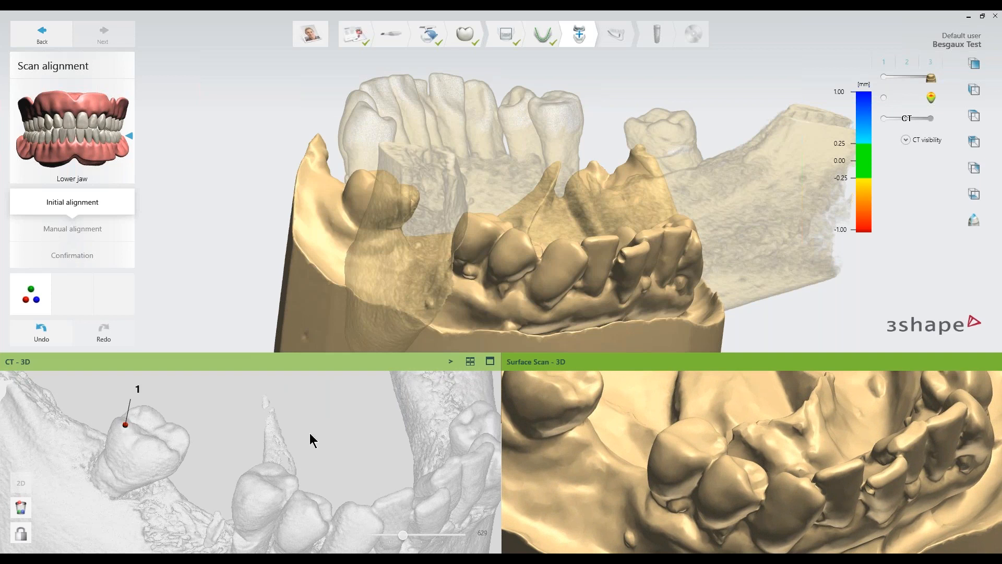
scroll(569, 428, up, 3)
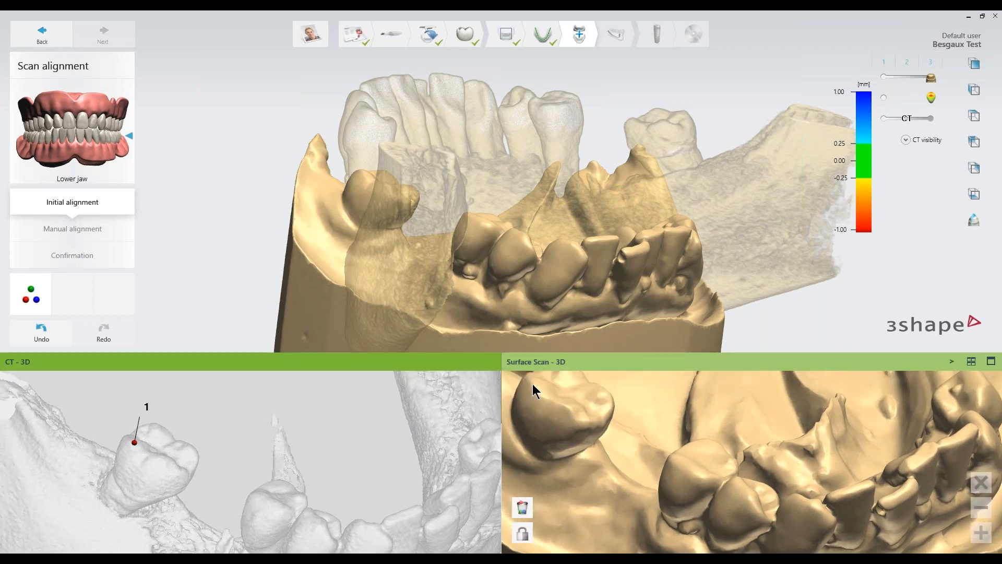
click(533, 384)
middle_drag(373, 478, 334, 427)
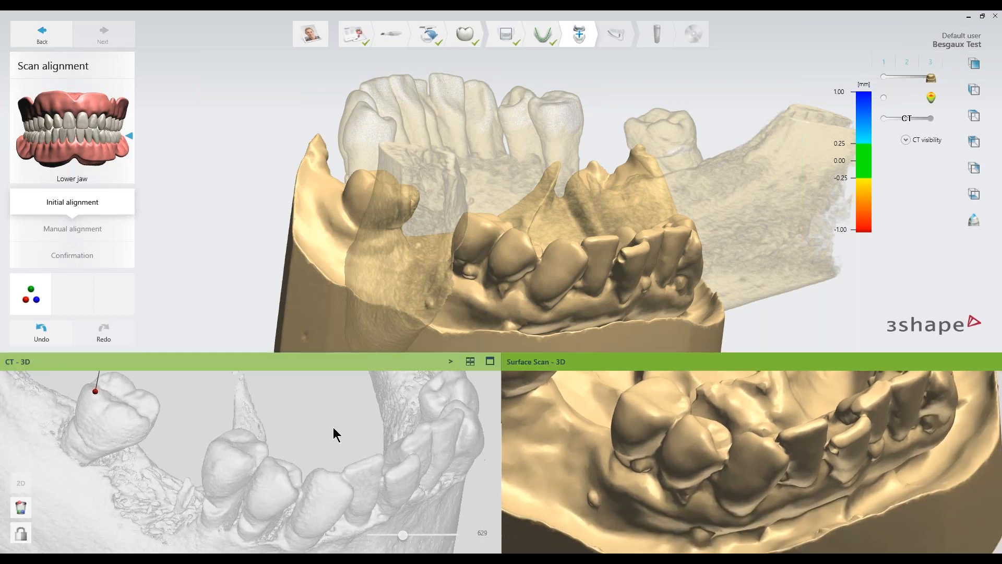
Step: Place the second pair of matching points on the canine and the third pair on the rearmost tooth of the opposite side
scroll(379, 467, up, 2)
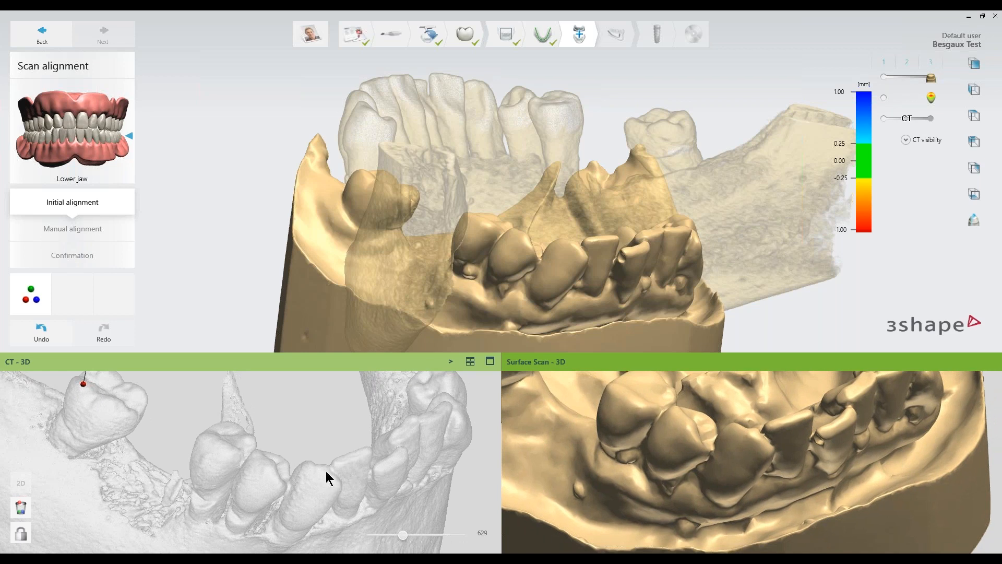
click(325, 471)
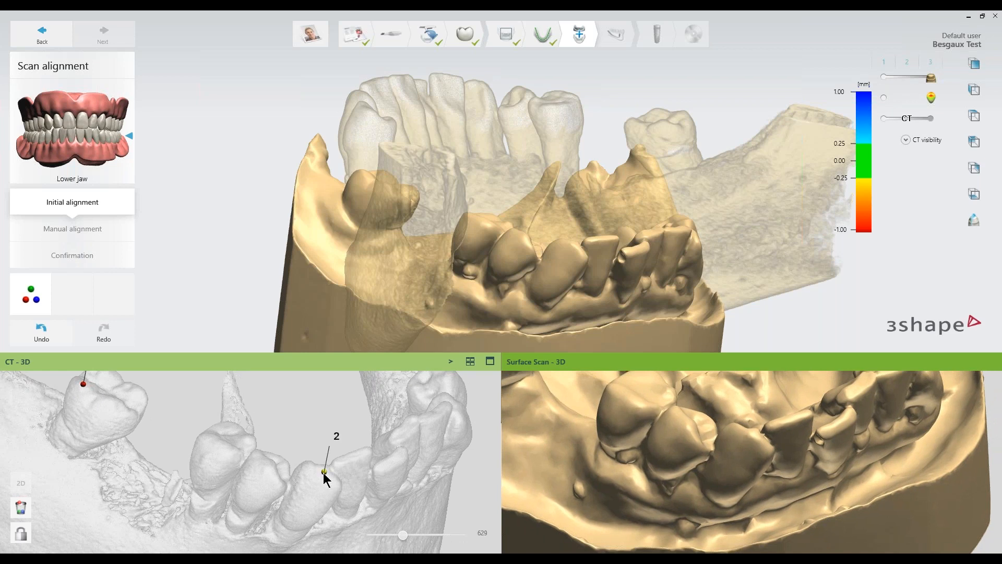
click(751, 438)
right_drag(443, 481, 392, 461)
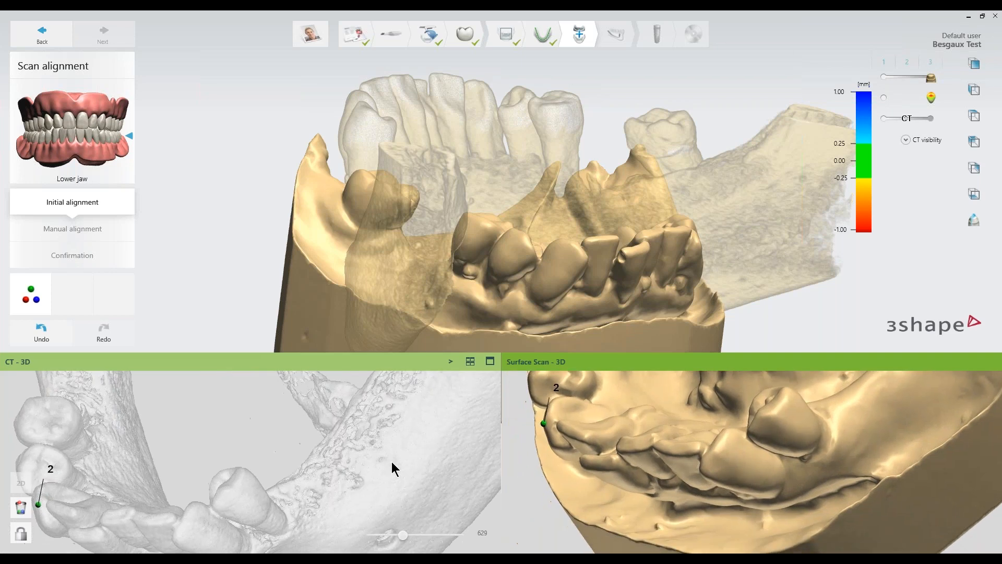
click(255, 489)
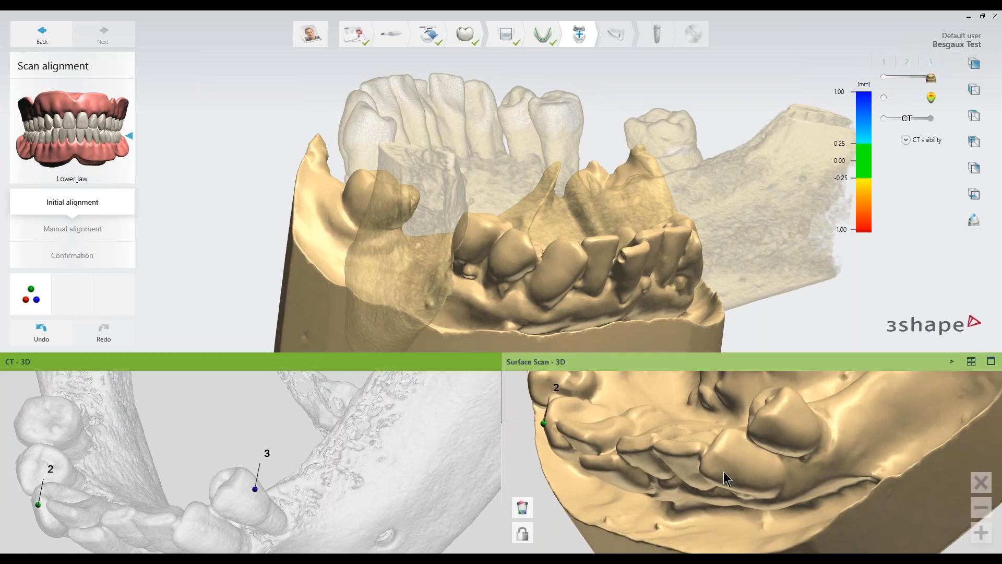
click(799, 409)
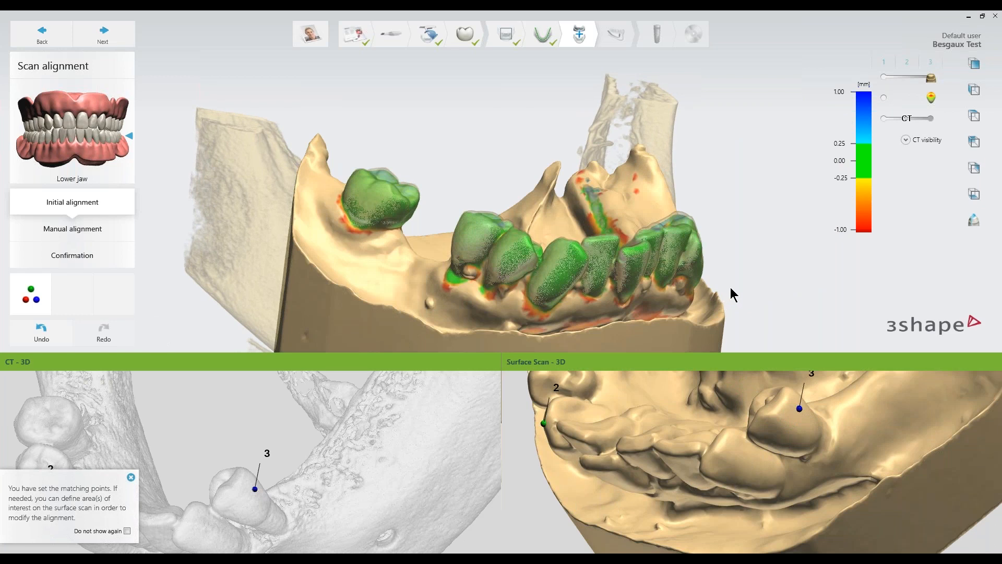
Step: Inspect the deviation colour map around the lower teeth, open the manual alignment stage and dismiss its hint
right_drag(731, 287, 555, 299)
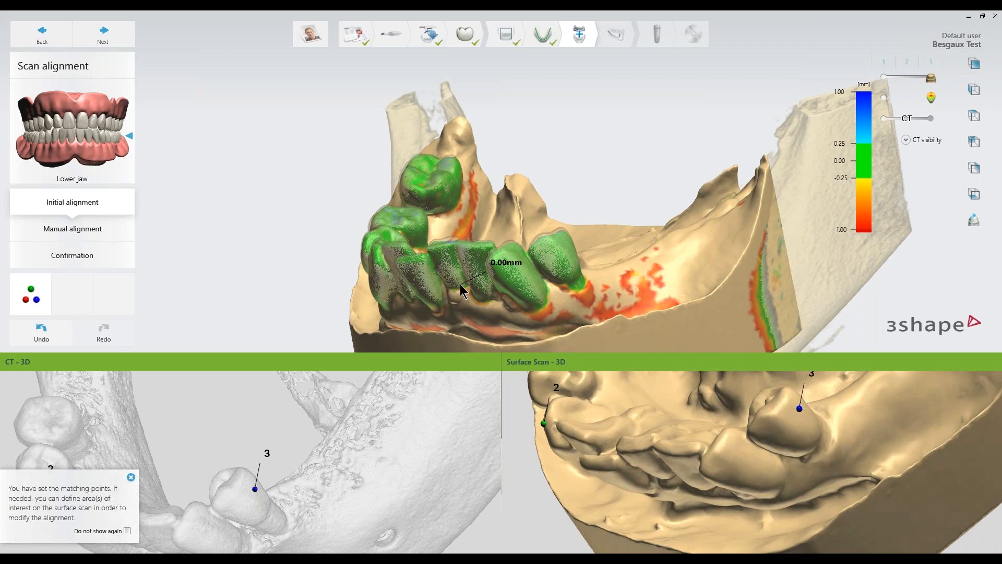
right_drag(461, 291, 836, 177)
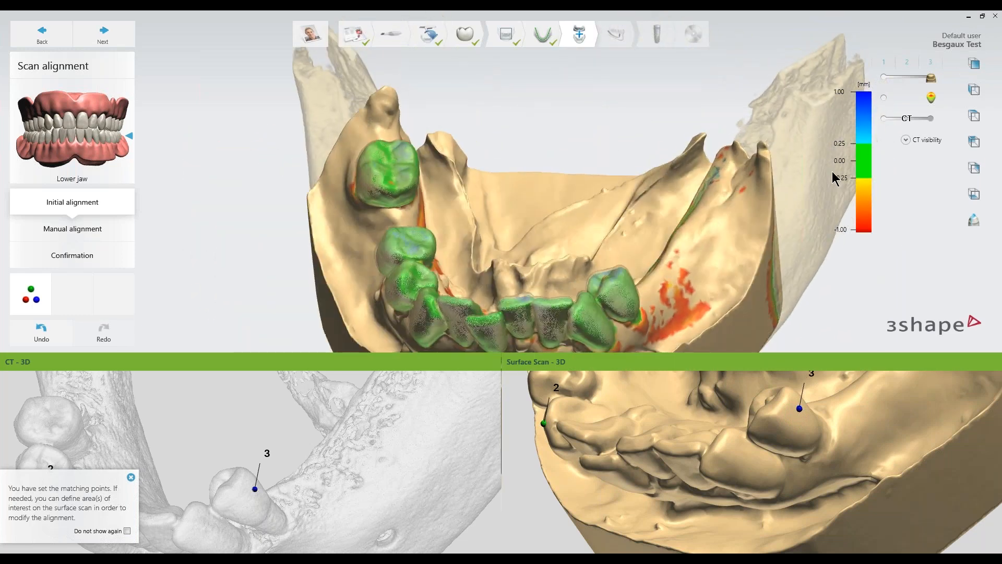
right_drag(638, 276, 643, 239)
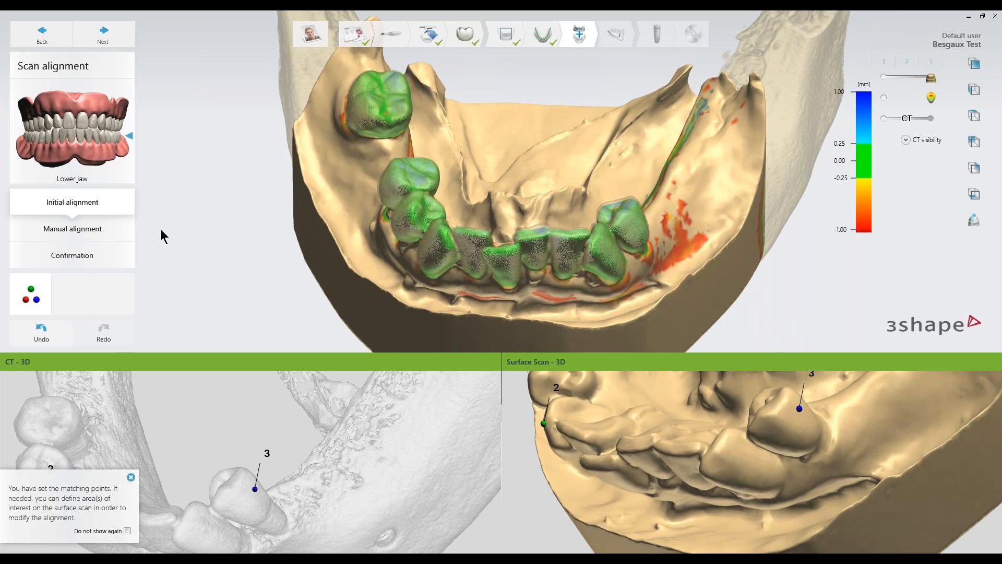
click(98, 230)
mouse_move(599, 382)
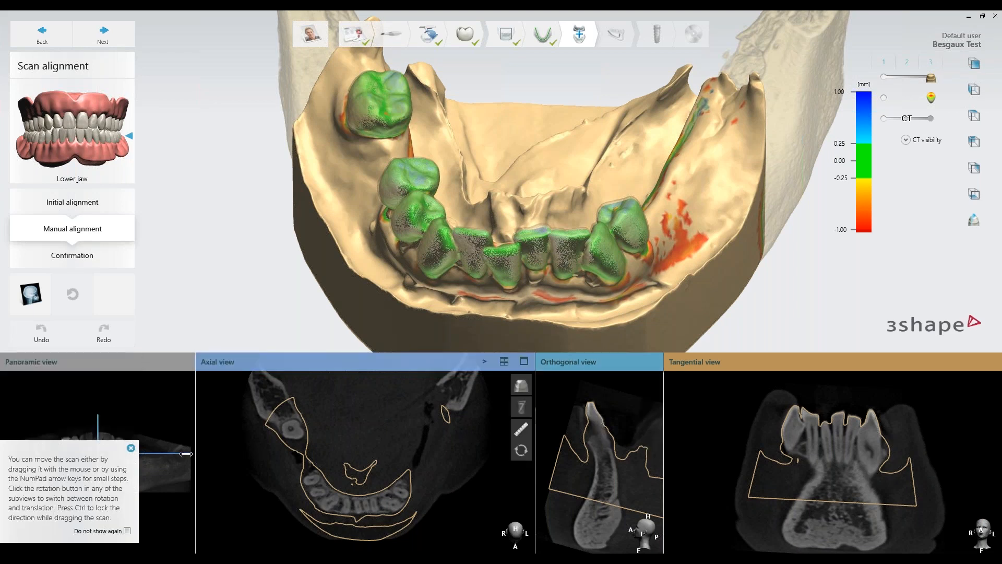
click(131, 448)
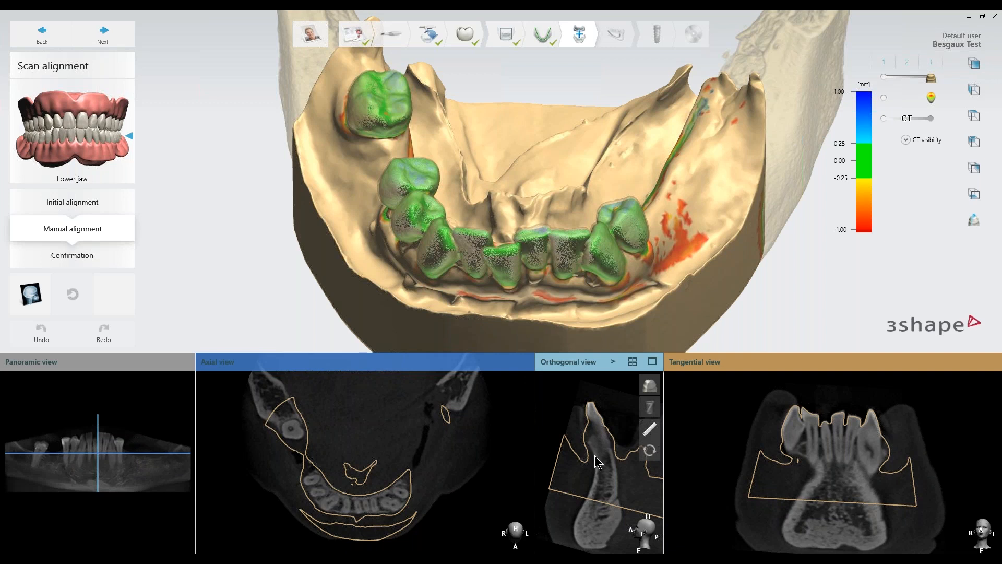
Step: Try shifting the surface scan in the orthogonal and tangential views, and undo both moves
drag(594, 450, 590, 441)
drag(756, 456, 802, 460)
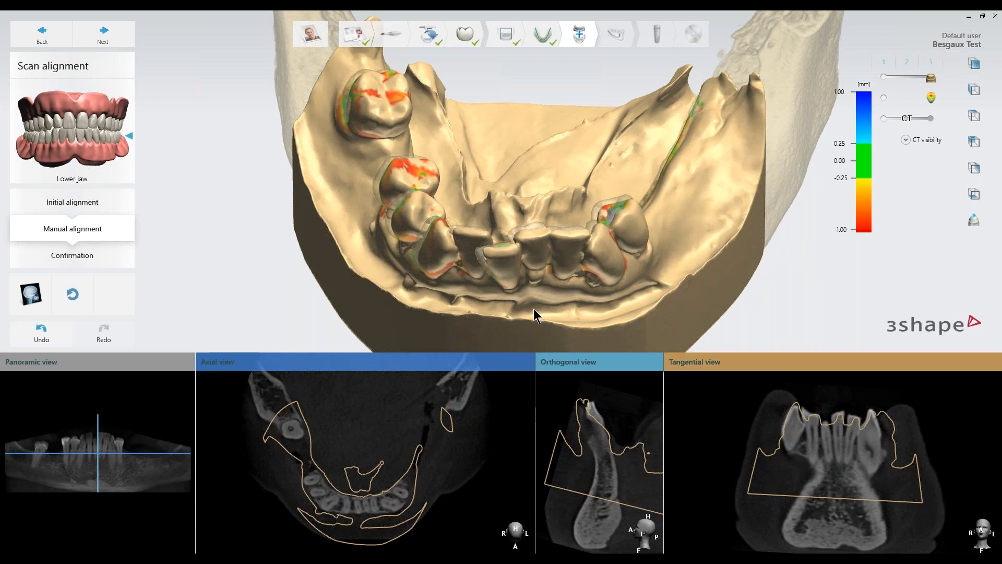
click(42, 334)
click(41, 334)
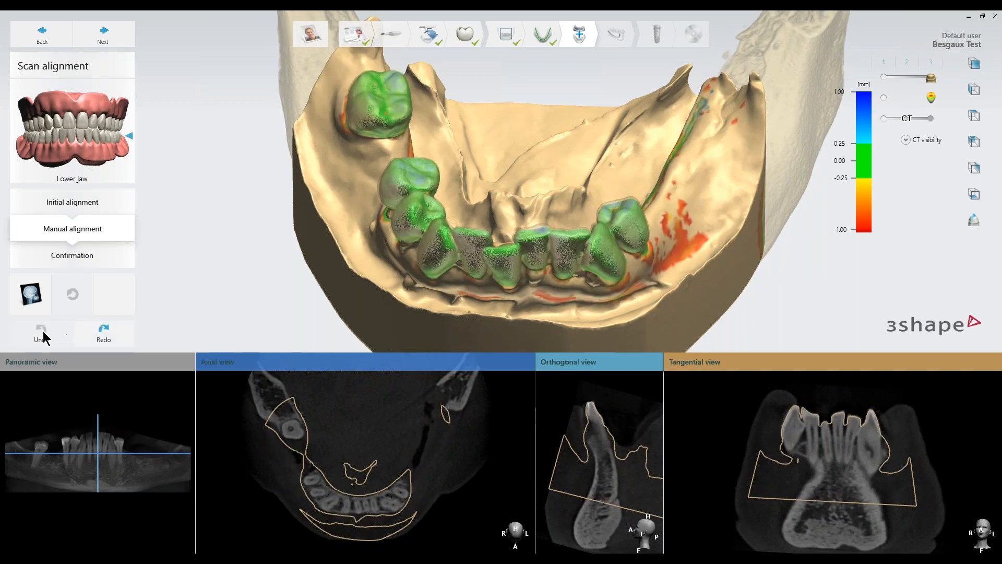
Step: Confirm the lower jaw scan alignment and proceed to nerve definition
right_drag(350, 303, 391, 261)
click(91, 259)
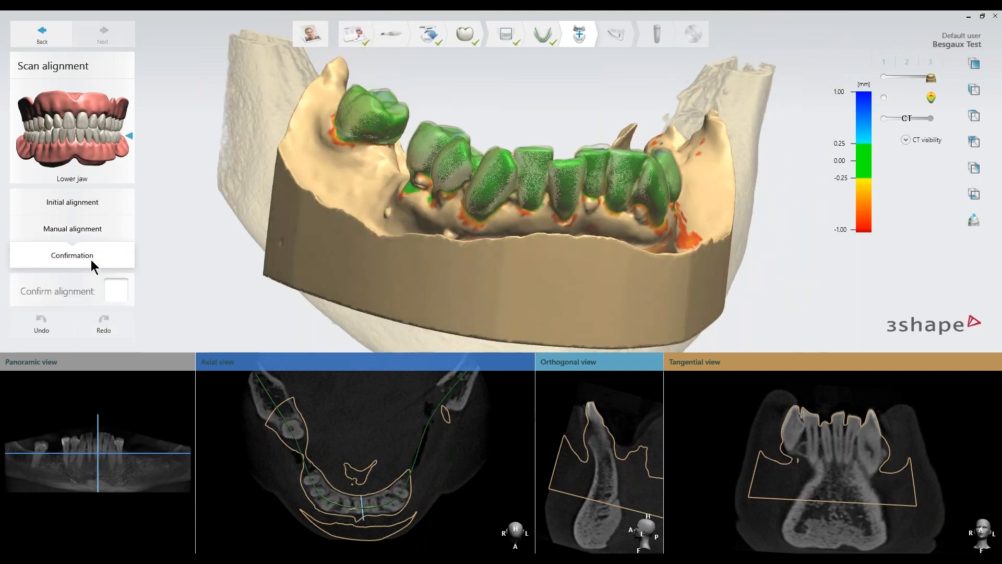
click(117, 294)
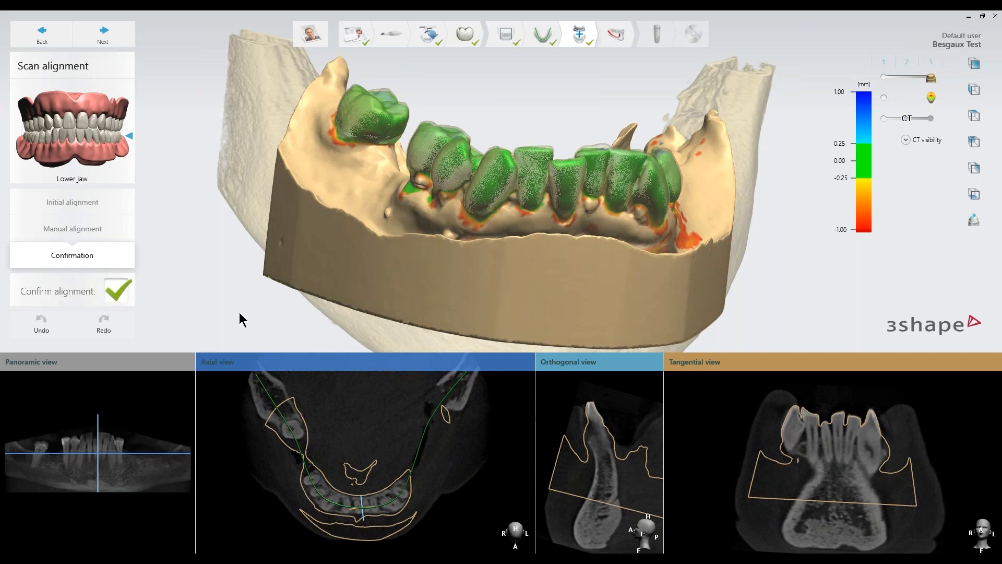
click(121, 33)
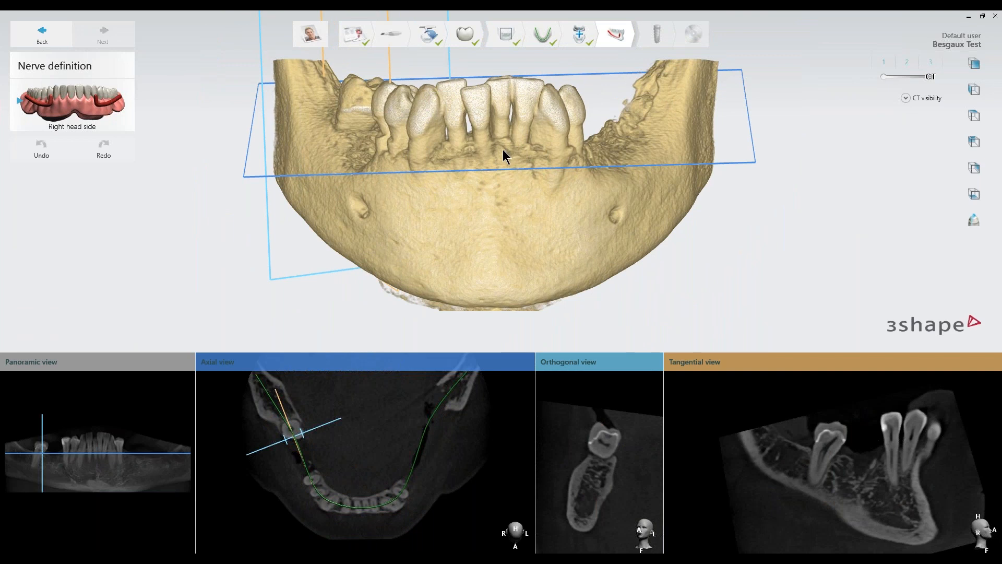
Step: Move the cross-section along the panoramic curve to the mental foramen on the right head side and enlarge the slice views
middle_drag(503, 150, 506, 198)
right_drag(436, 199, 437, 263)
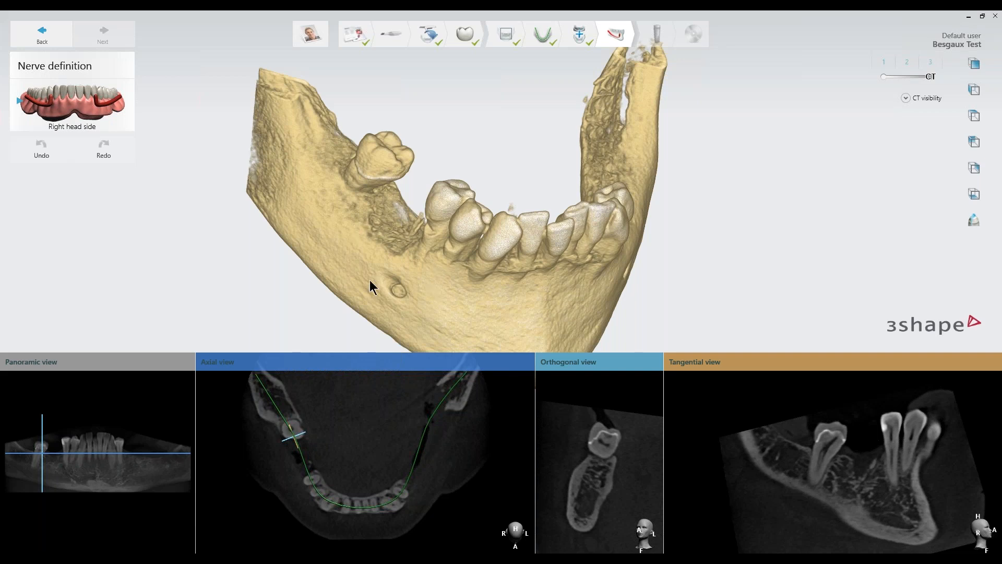
drag(536, 432, 473, 433)
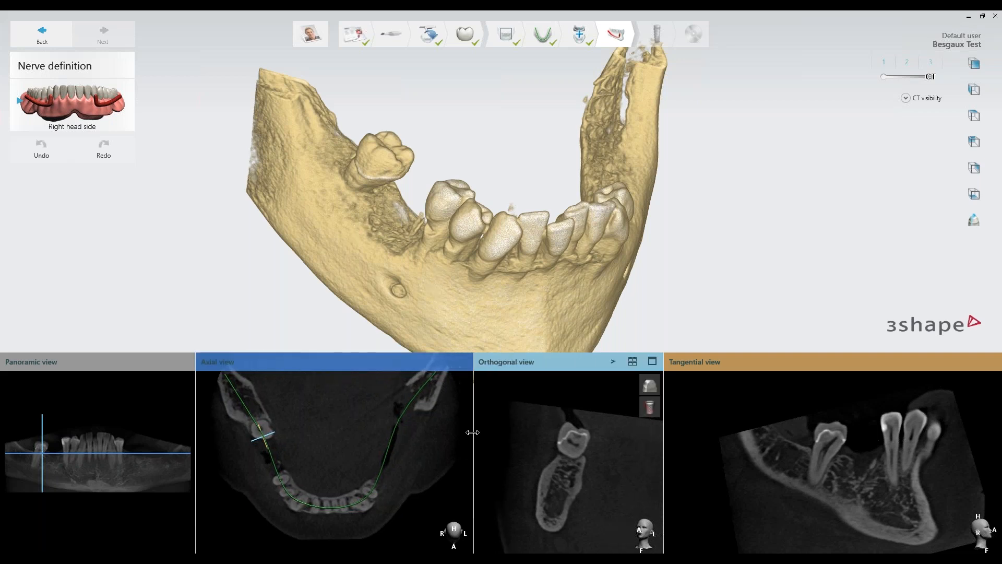
drag(663, 452, 699, 450)
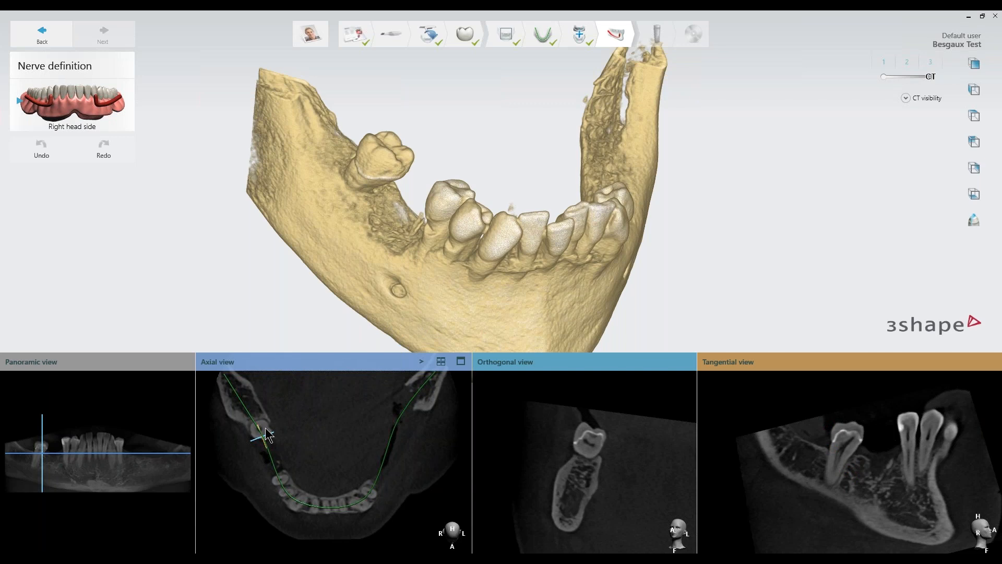
drag(264, 439, 276, 473)
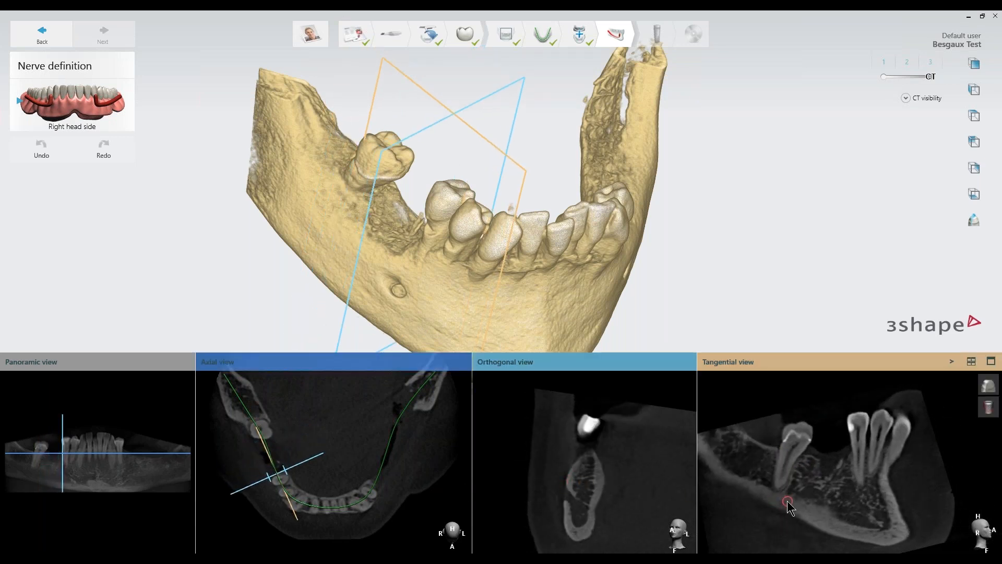
mouse_move(279, 469)
mouse_down()
mouse_move(283, 484)
mouse_move(277, 473)
mouse_up()
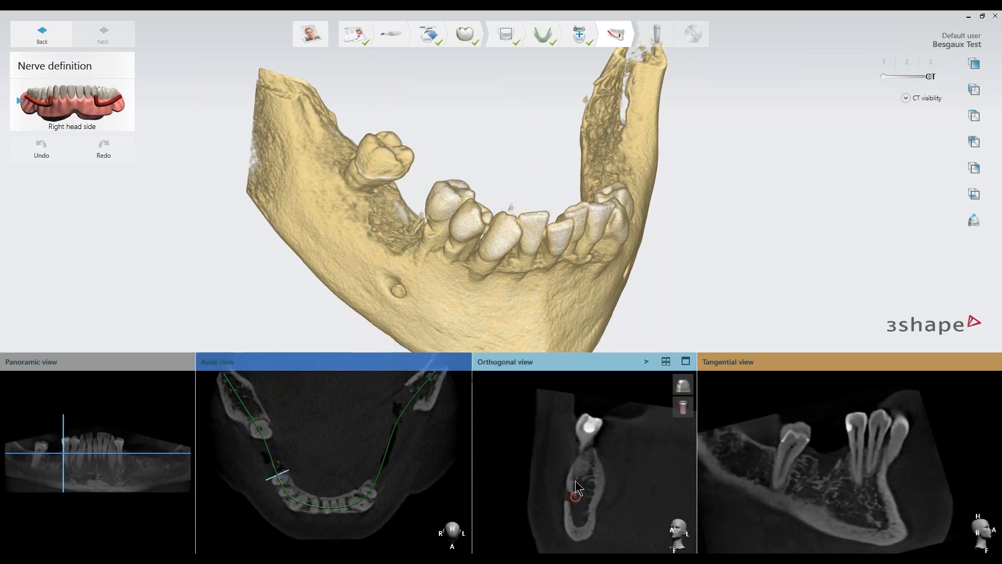
drag(575, 352, 421, 293)
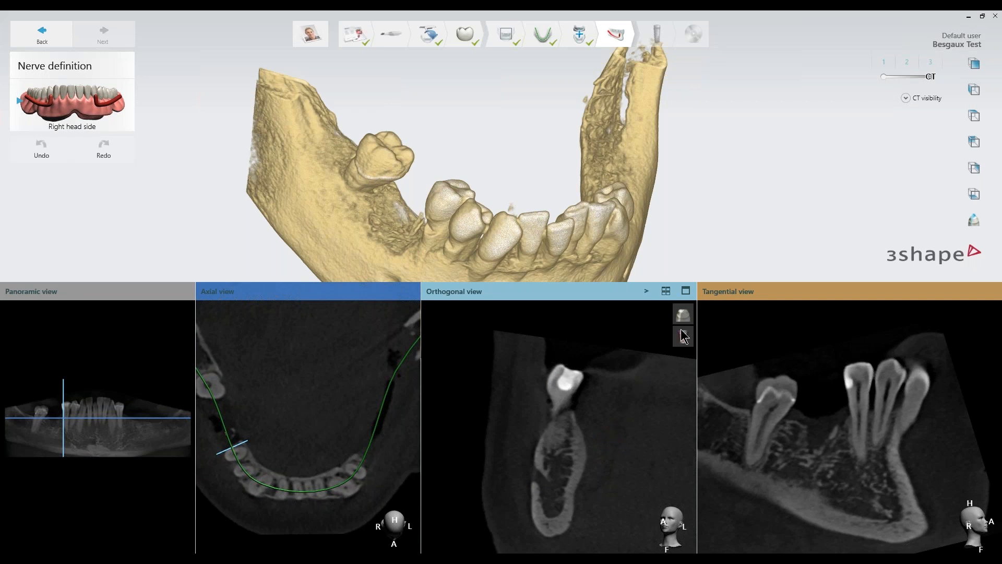
Step: Raise the brightness and contrast of the CT slices and slightly reduce the CT model's opacity
click(906, 98)
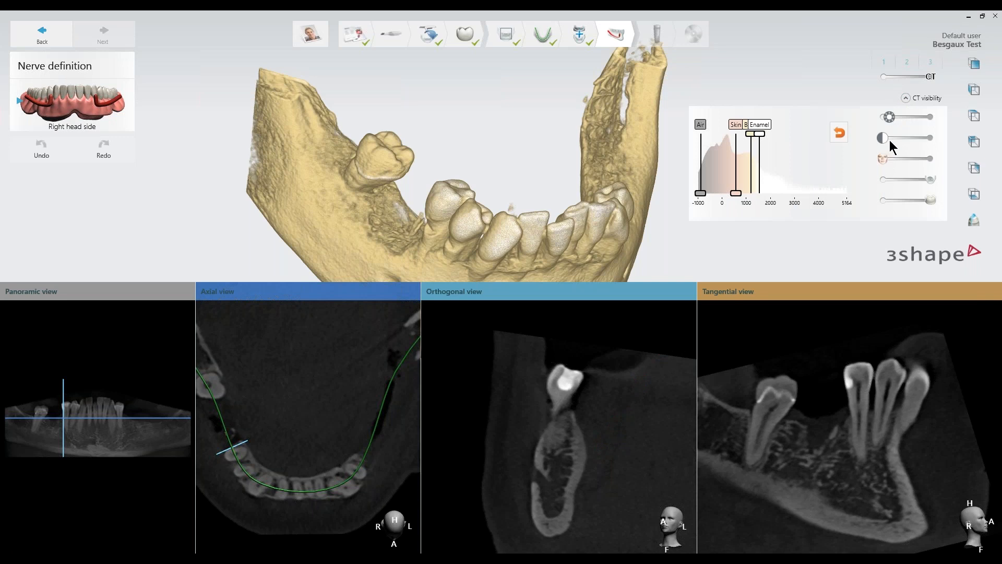
drag(889, 116, 900, 140)
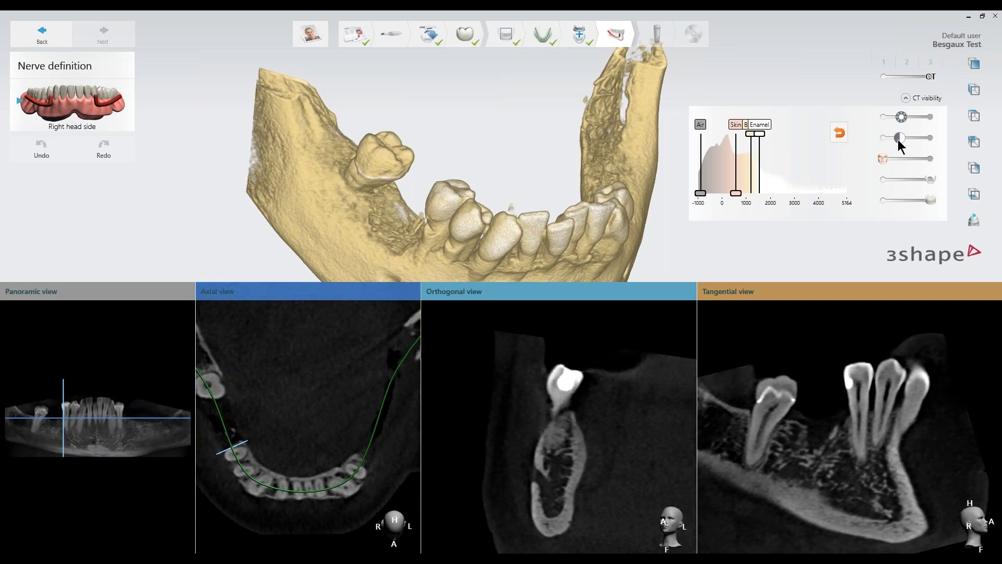
click(924, 78)
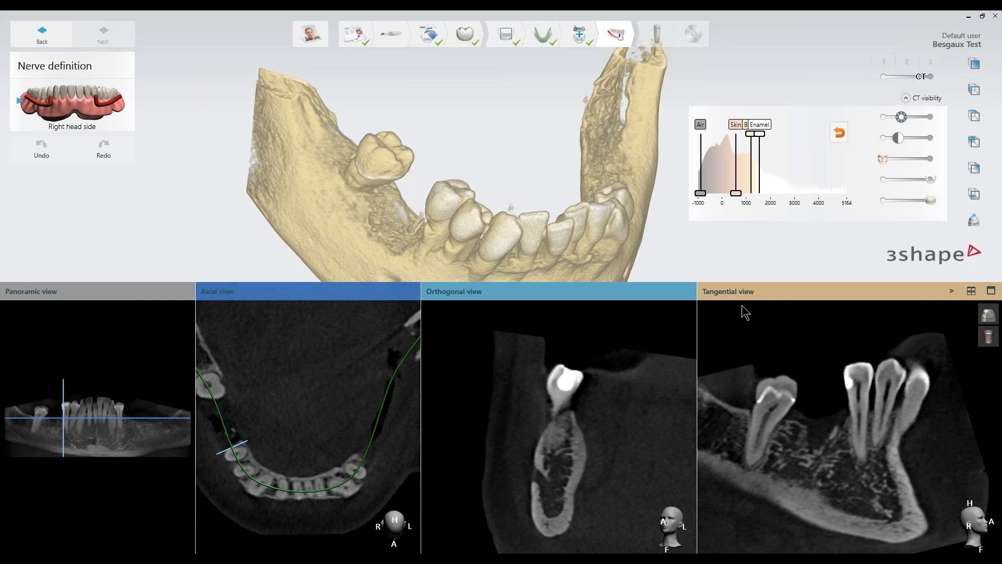
Step: Place the first two nerve points in the orthogonal view, one outside the mental foramen and one inside the canal
scroll(551, 459, up, 2)
scroll(549, 455, up, 1)
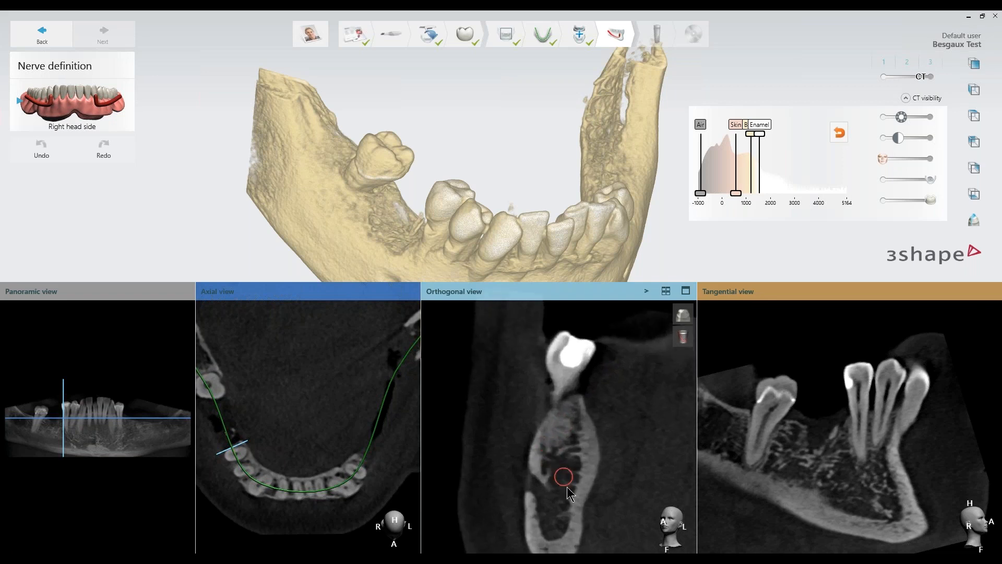
middle_drag(566, 492, 557, 431)
scroll(558, 435, up, 2)
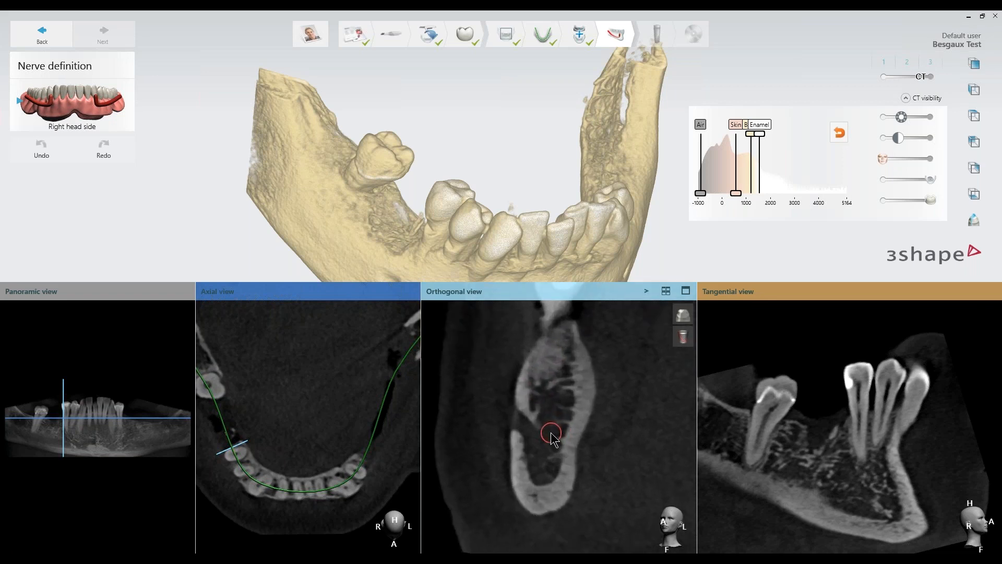
click(502, 416)
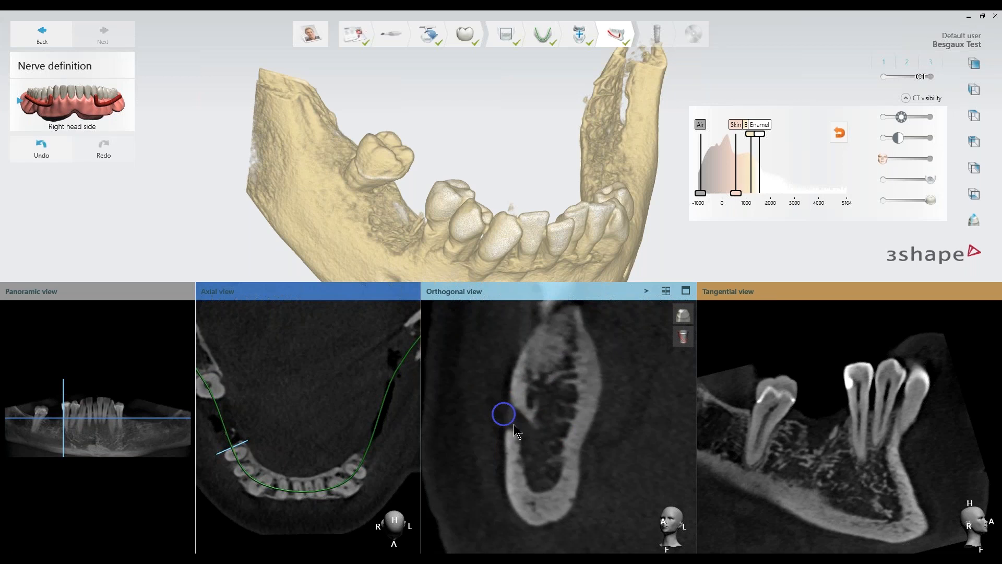
click(537, 444)
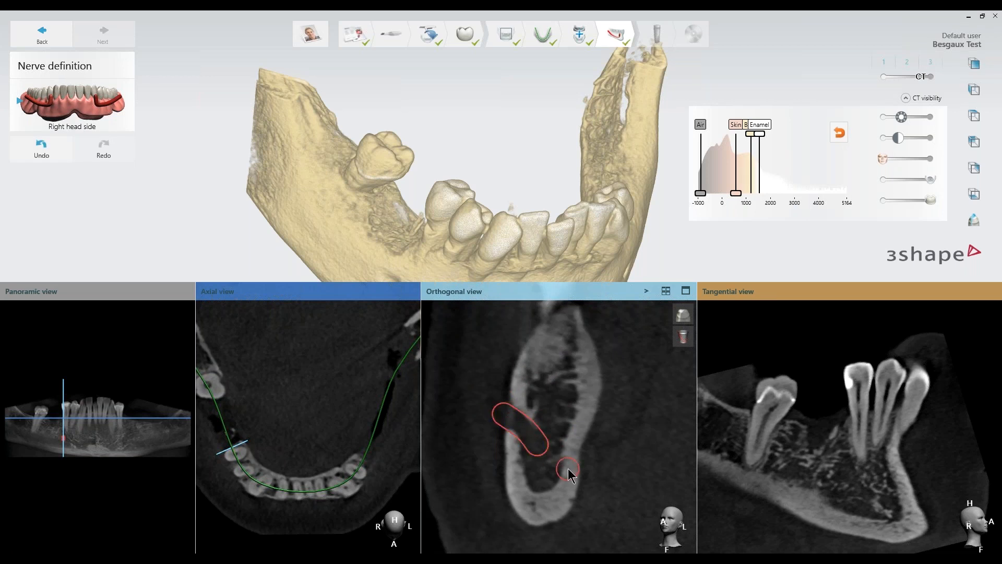
Step: Examine the tangential slices around the right mental foramen for the course of the mandibular canal and its anterior loop
click(798, 491)
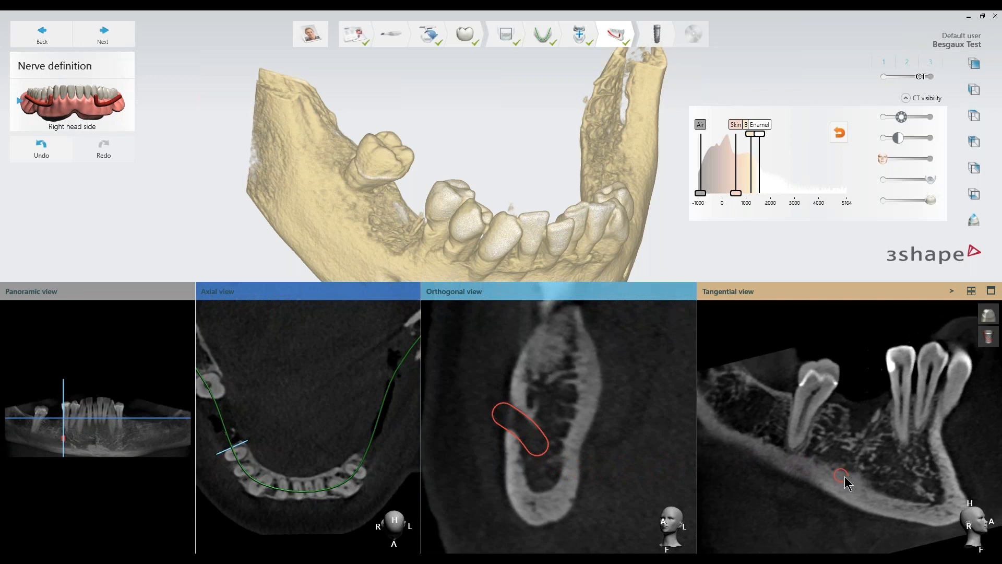
scroll(845, 477, down, 1)
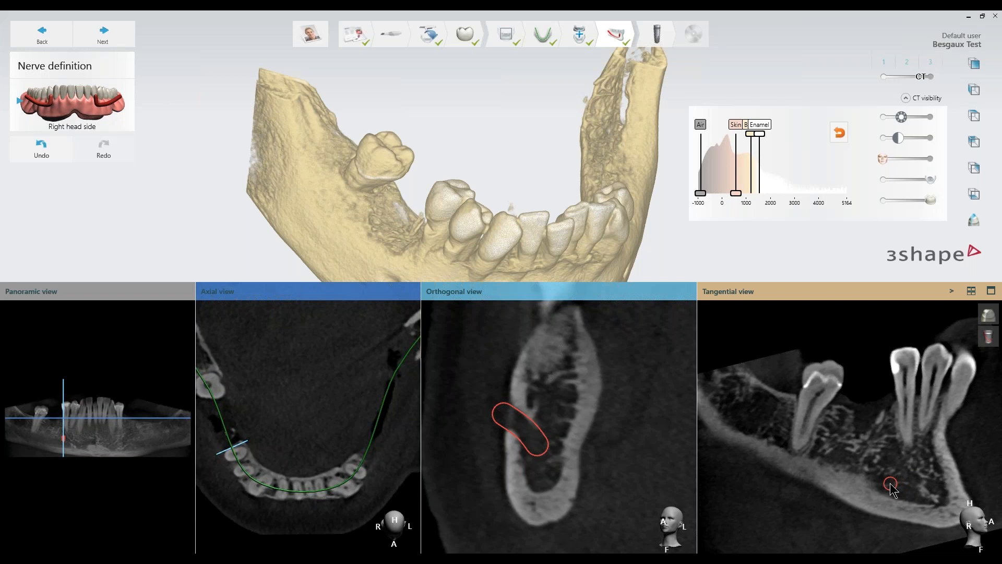
scroll(894, 491, down, 5)
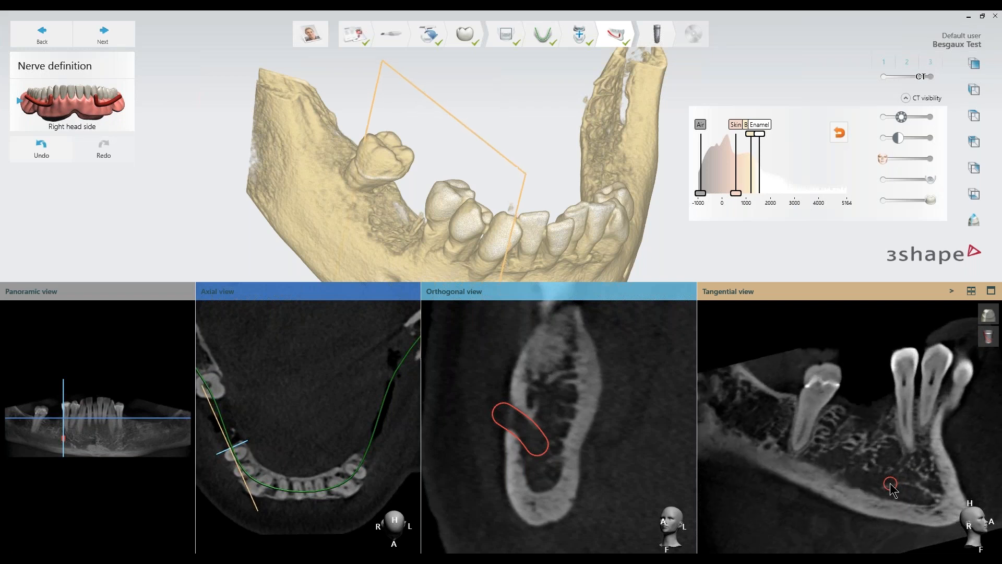
scroll(893, 491, down, 4)
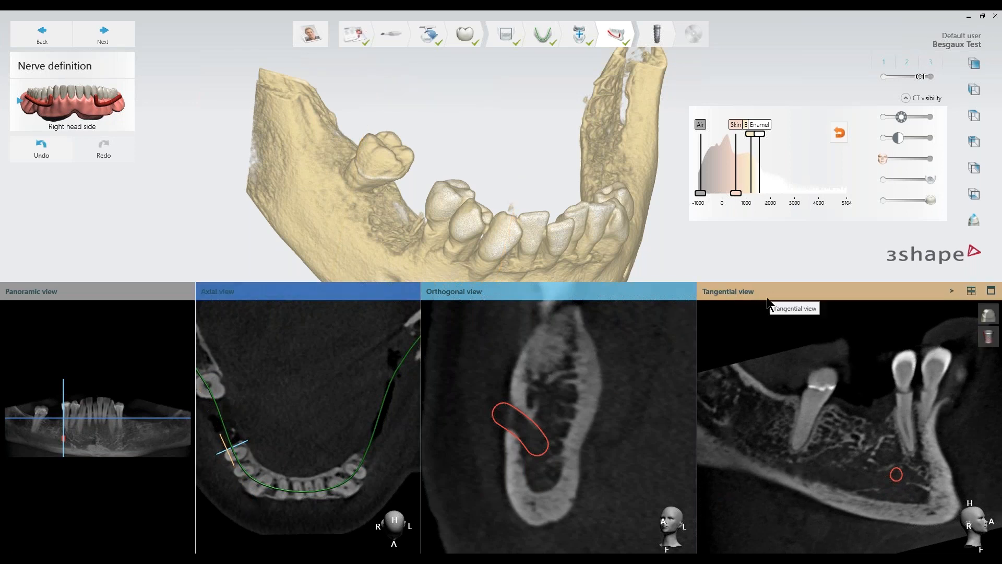
scroll(890, 472, down, 4)
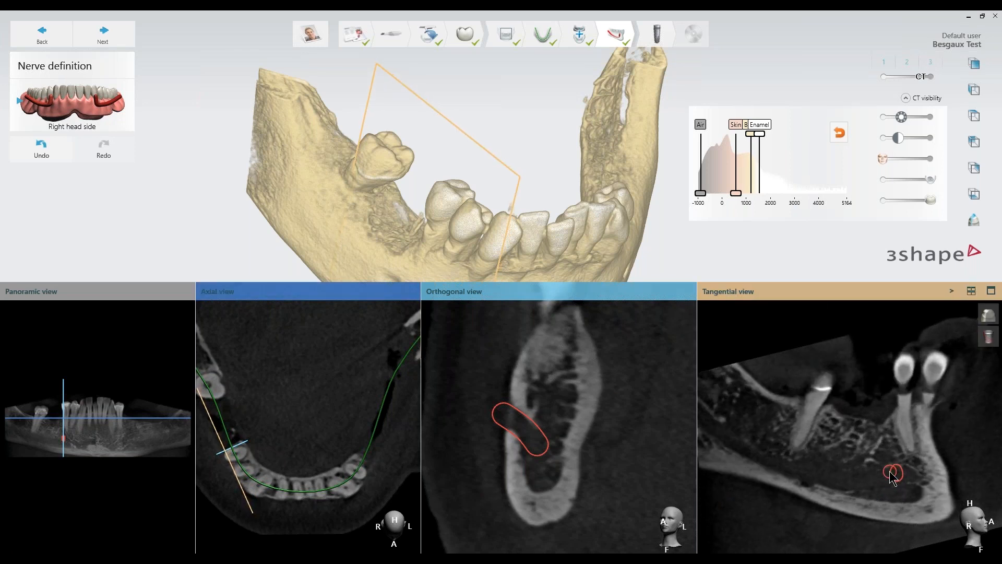
scroll(891, 476, down, 4)
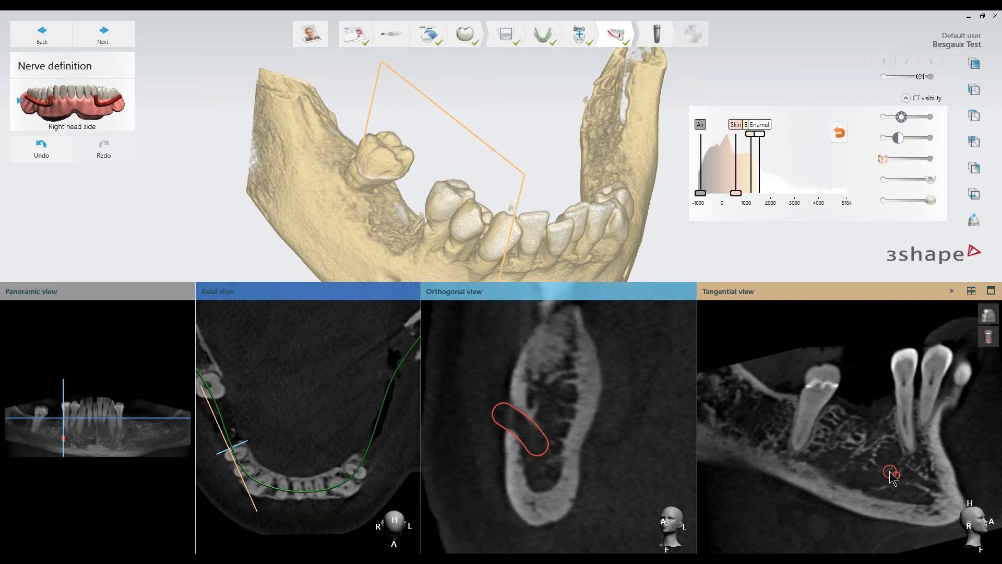
scroll(890, 473, down, 5)
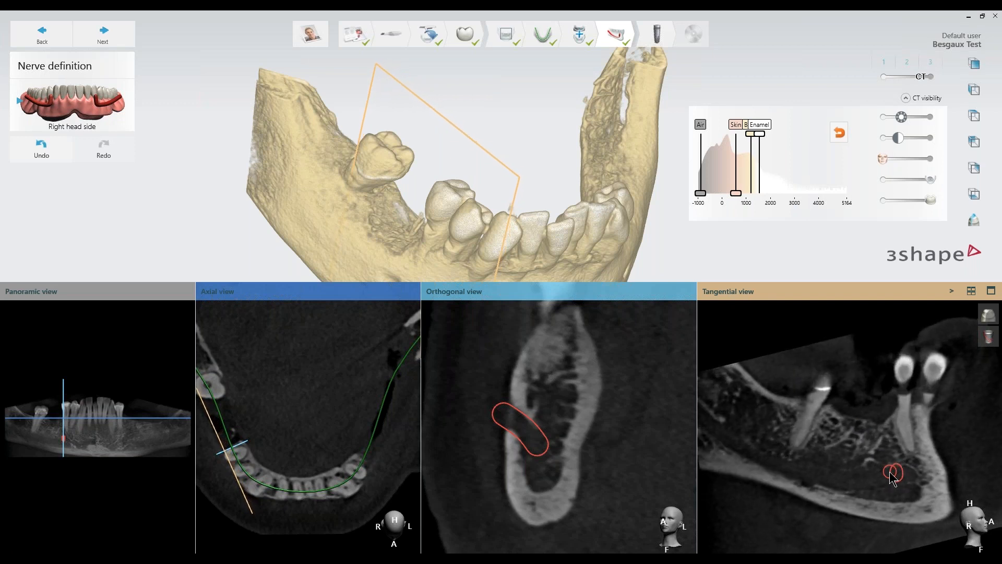
click(853, 468)
middle_drag(865, 466, 906, 463)
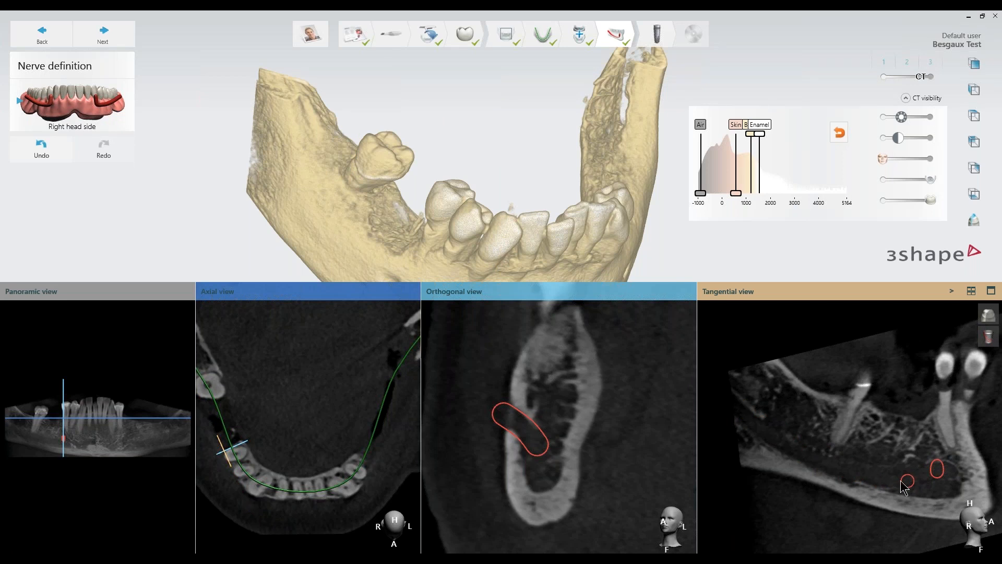
middle_drag(322, 426, 354, 431)
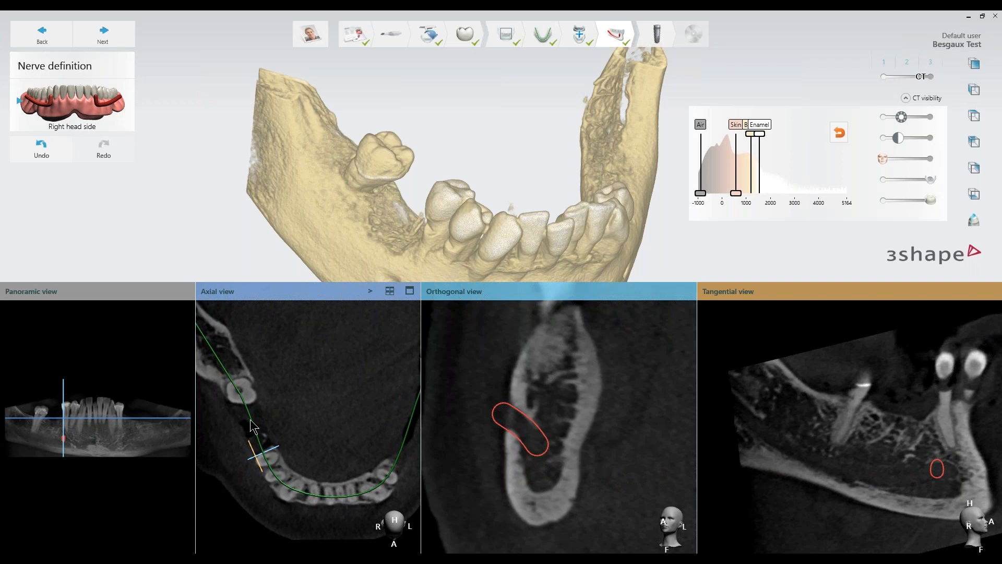
middle_drag(923, 485, 911, 490)
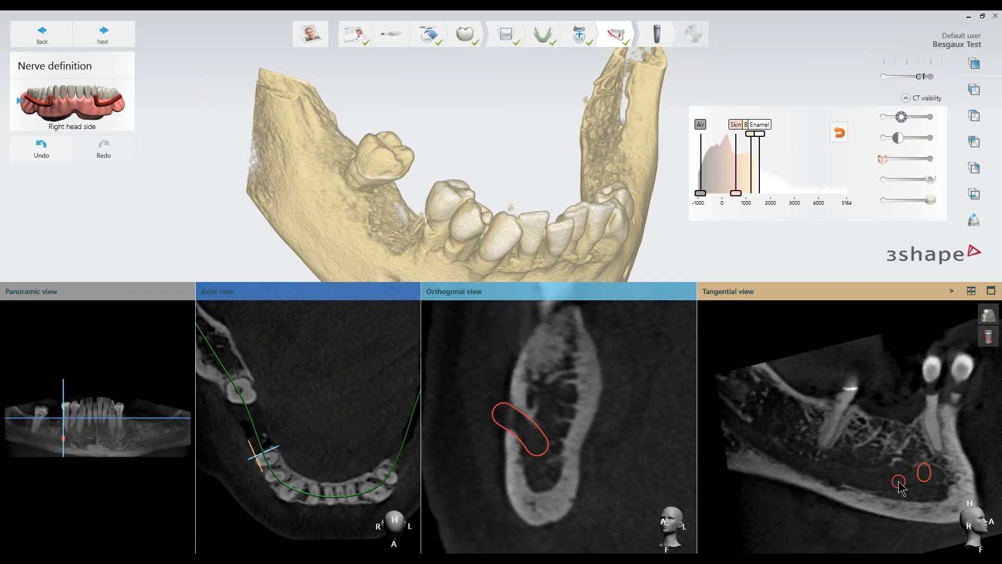
scroll(926, 485, up, 3)
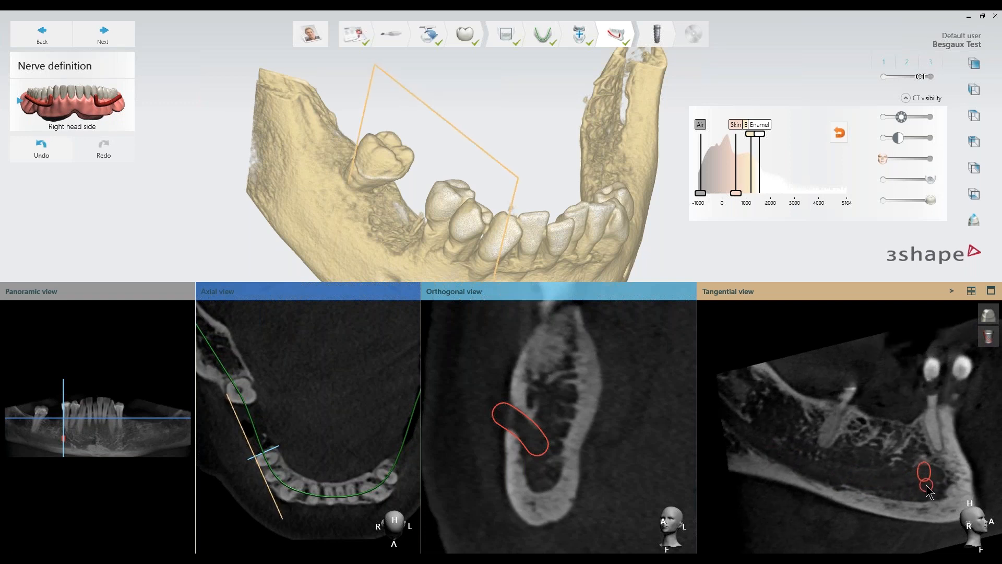
scroll(915, 480, down, 6)
scroll(915, 480, down, 6)
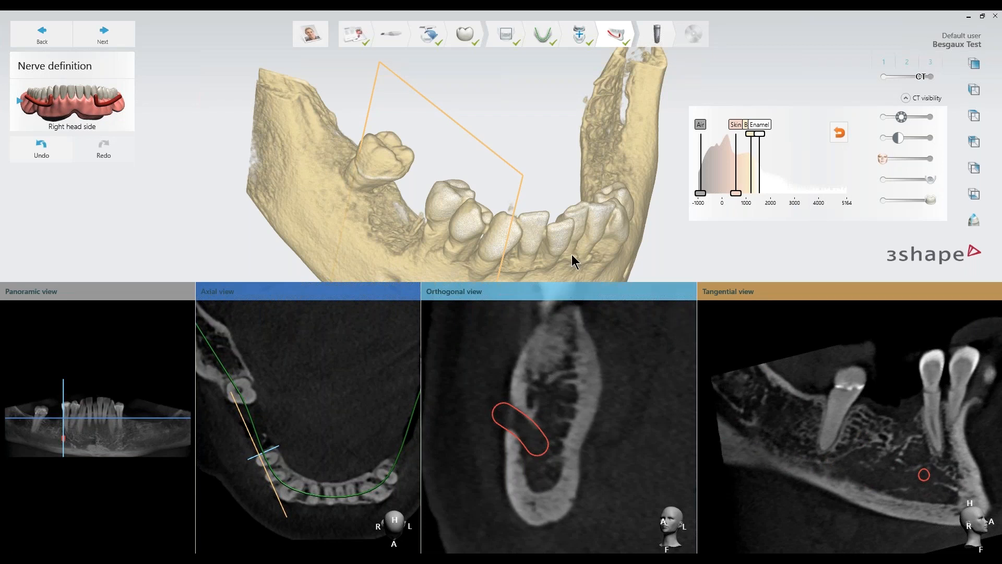
Step: Place nerve points in the tangential view at the anterior loop in front of the mental foramen and back near the foramen
right_drag(572, 255, 635, 204)
middle_drag(564, 234, 608, 179)
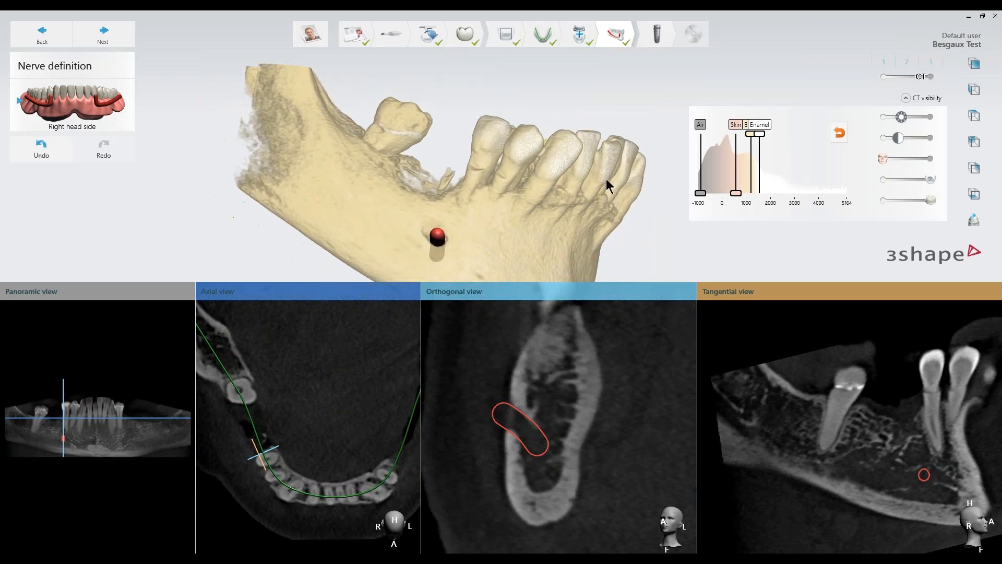
right_drag(607, 186, 482, 259)
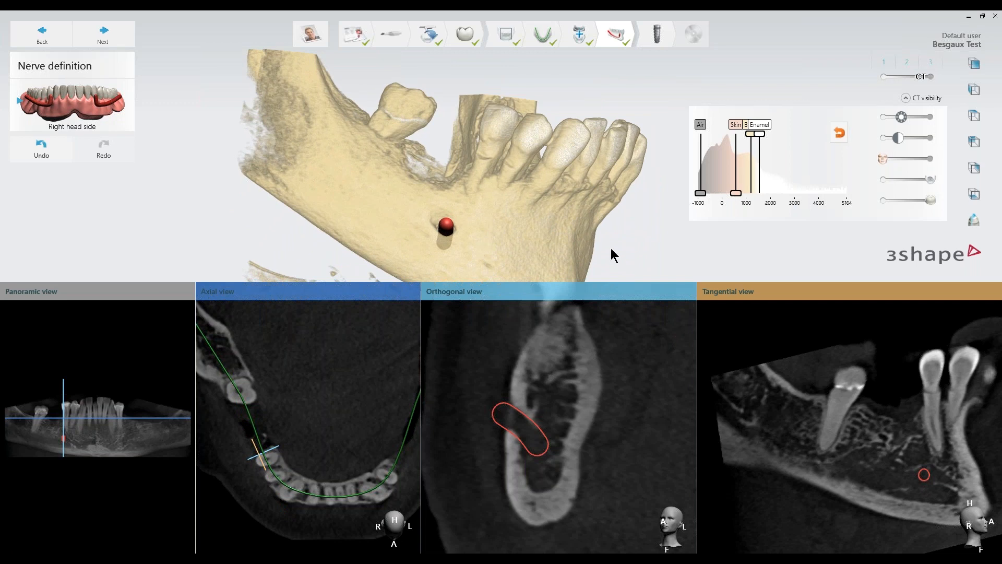
click(944, 478)
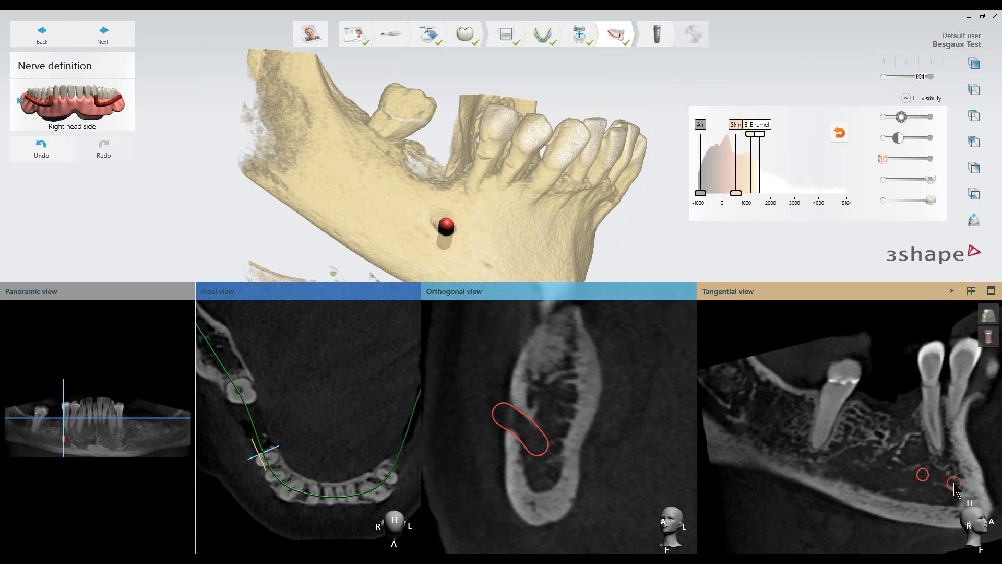
scroll(953, 483, down, 4)
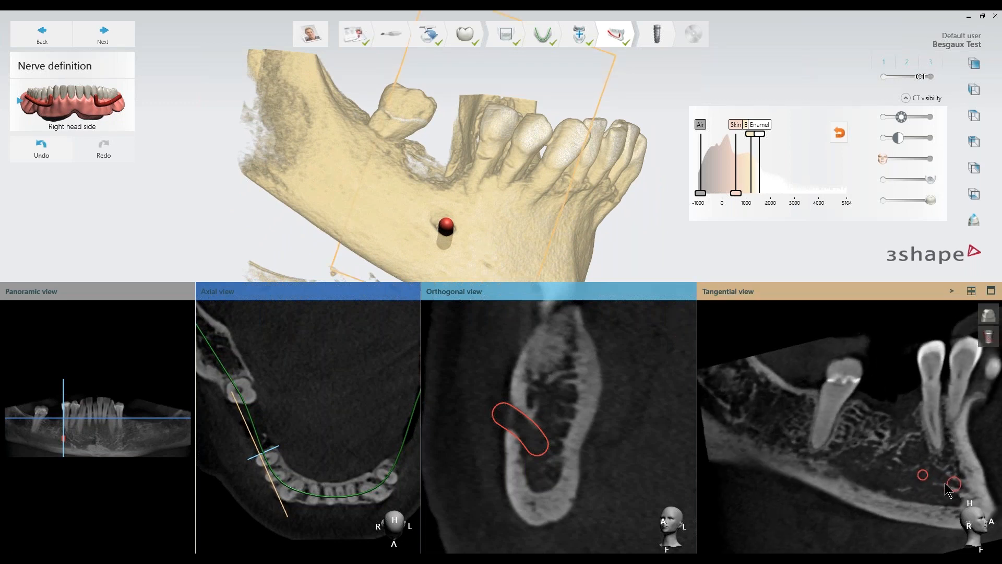
click(959, 489)
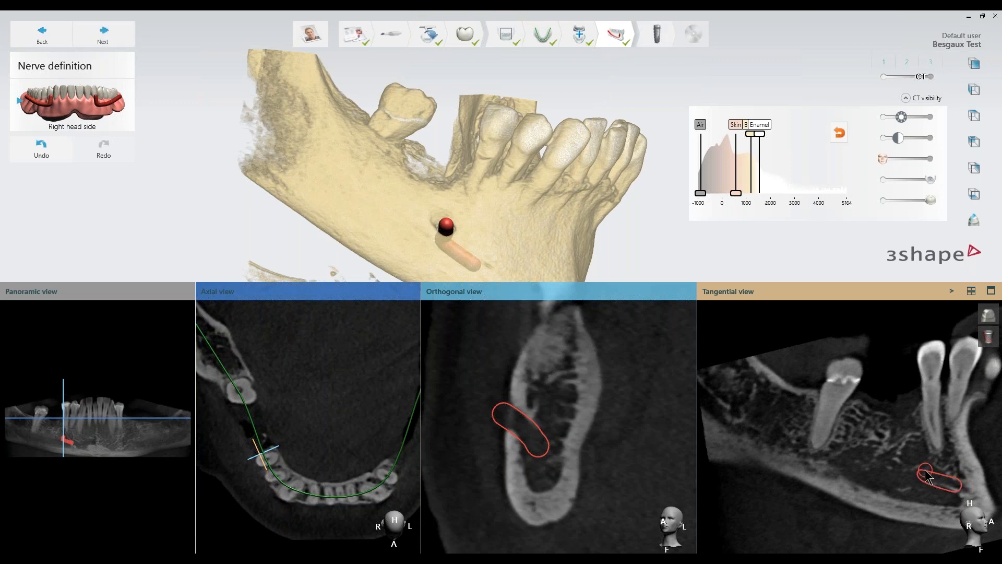
click(927, 476)
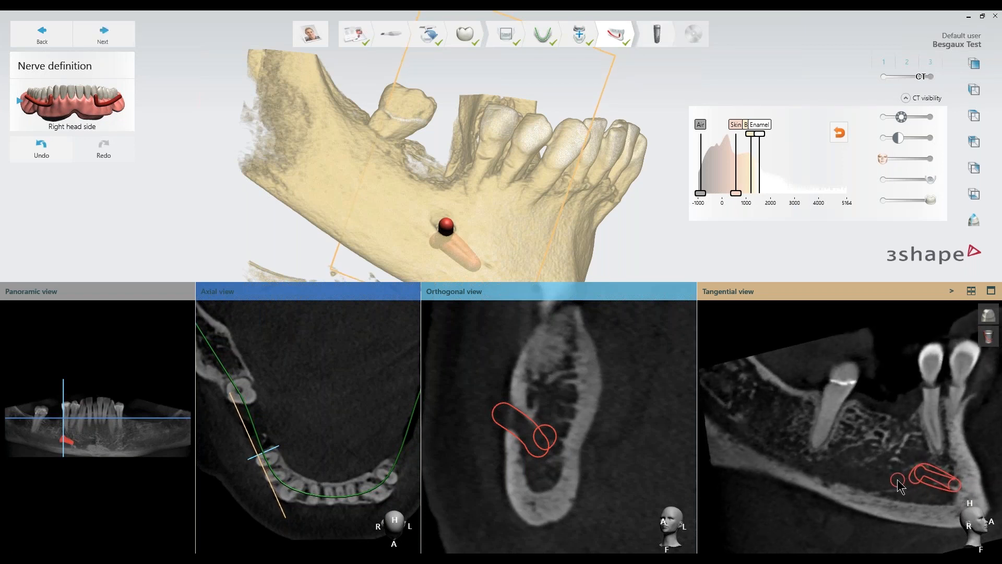
Step: Trace the right nerve backward along the mandibular canal in the tangential view to the posterior edge of the scan
click(892, 481)
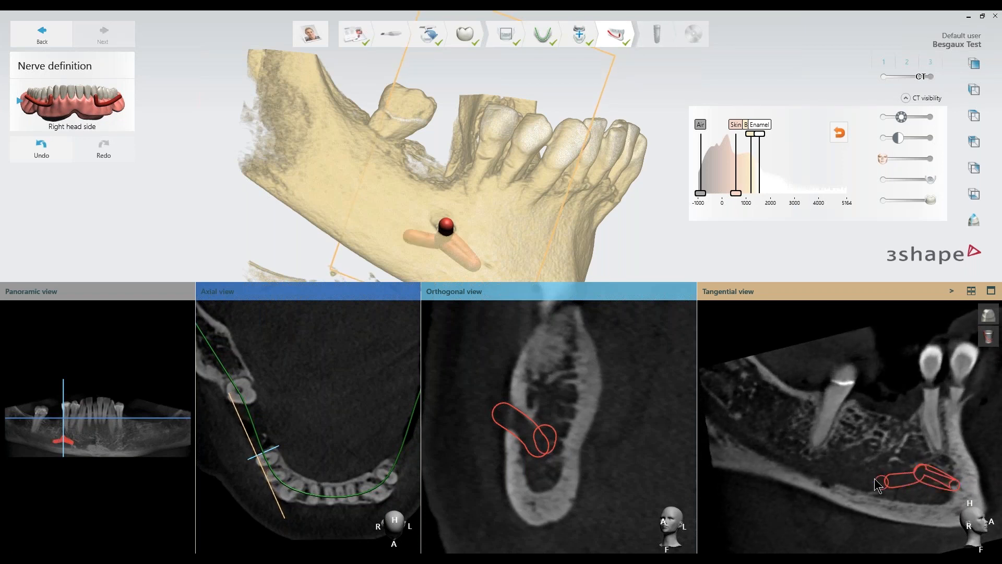
click(849, 482)
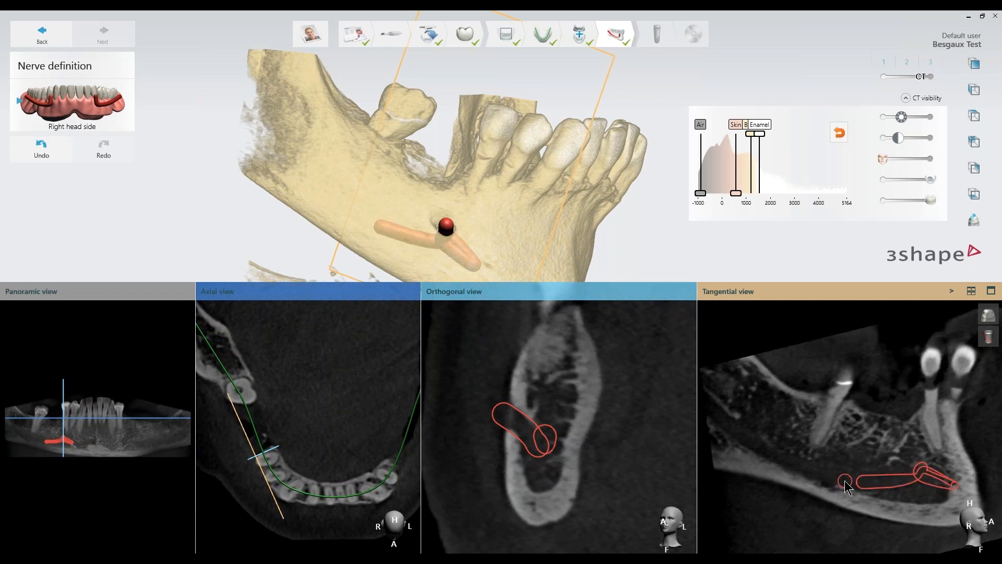
click(845, 482)
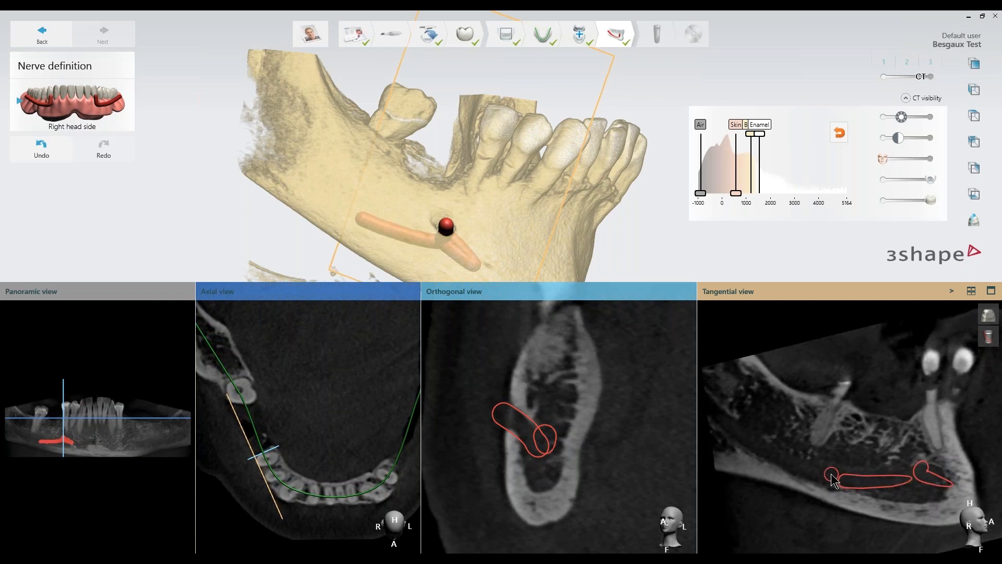
click(807, 474)
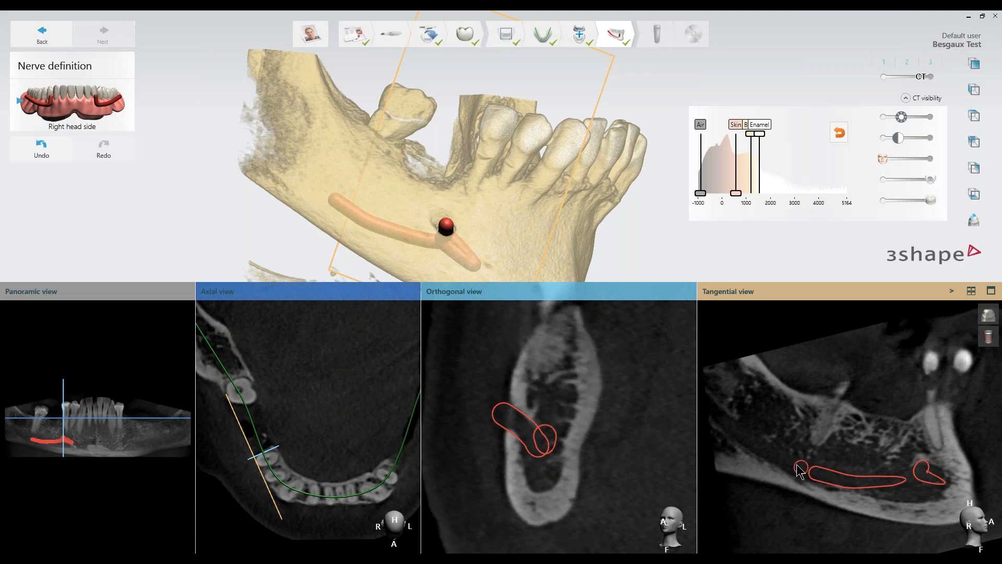
click(764, 452)
click(729, 426)
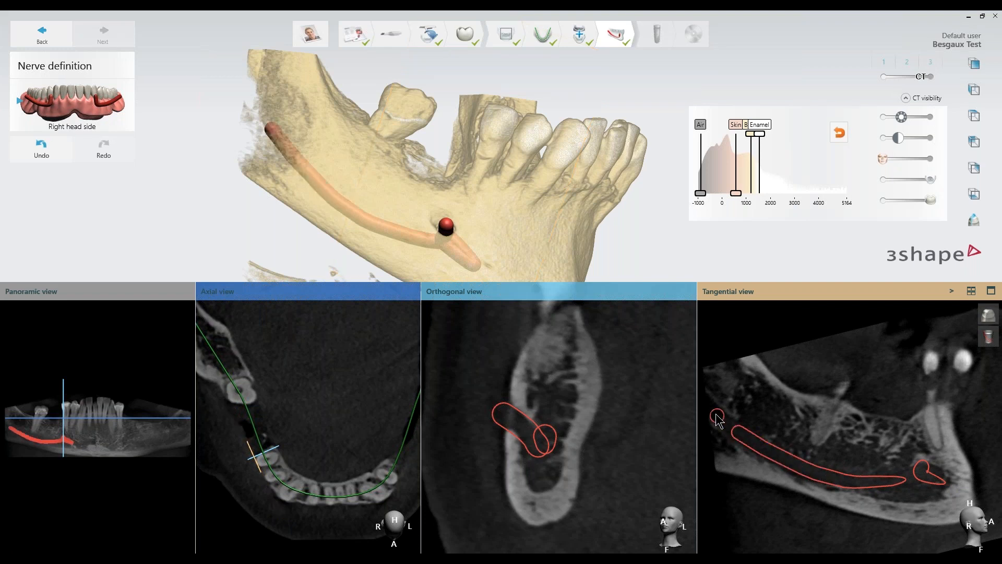
click(718, 415)
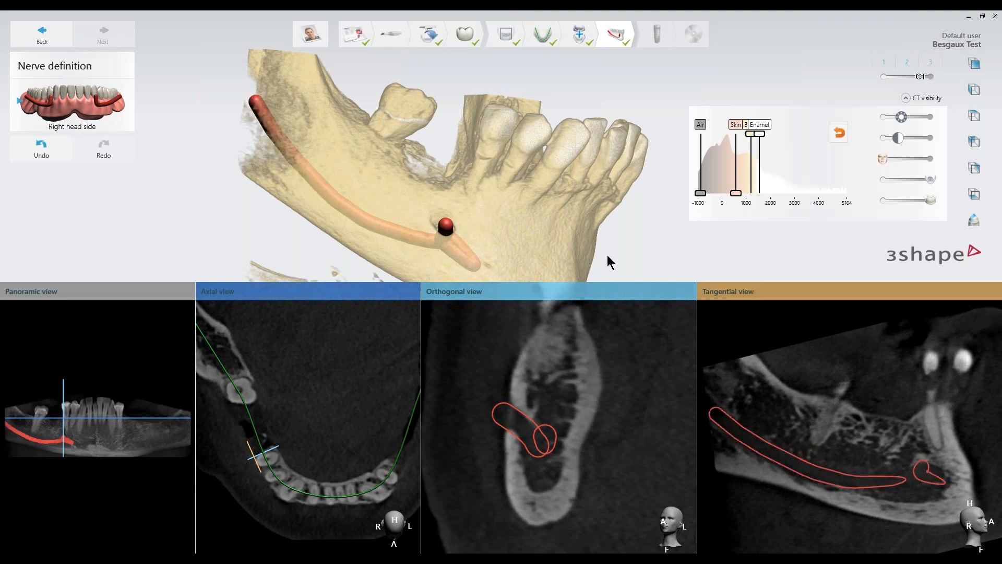
Step: Increase the diameter of the traced right nerve, finish its definition and check its course in the 3D CT model
right_drag(607, 255, 569, 261)
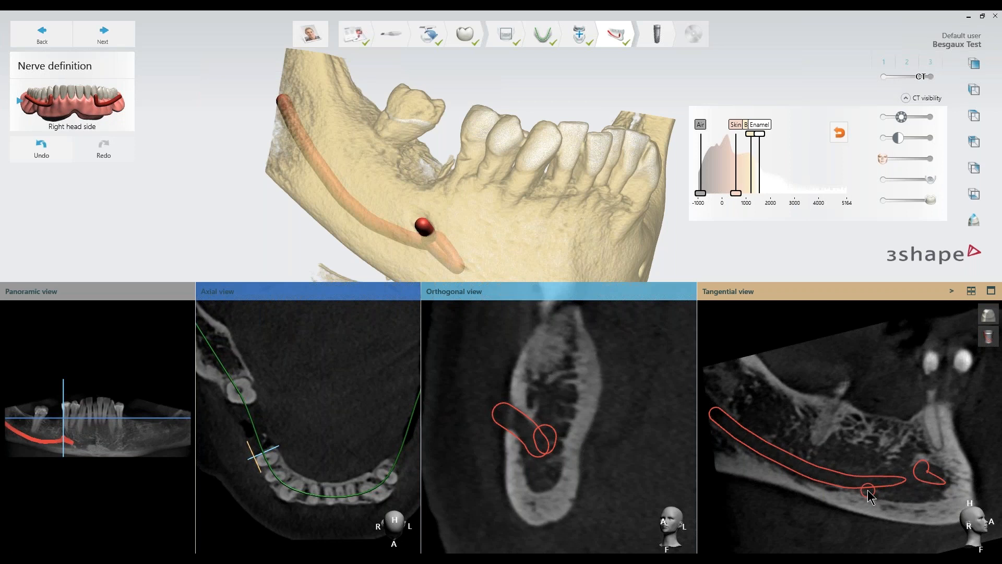
scroll(868, 489, up, 3)
scroll(868, 490, down, 2)
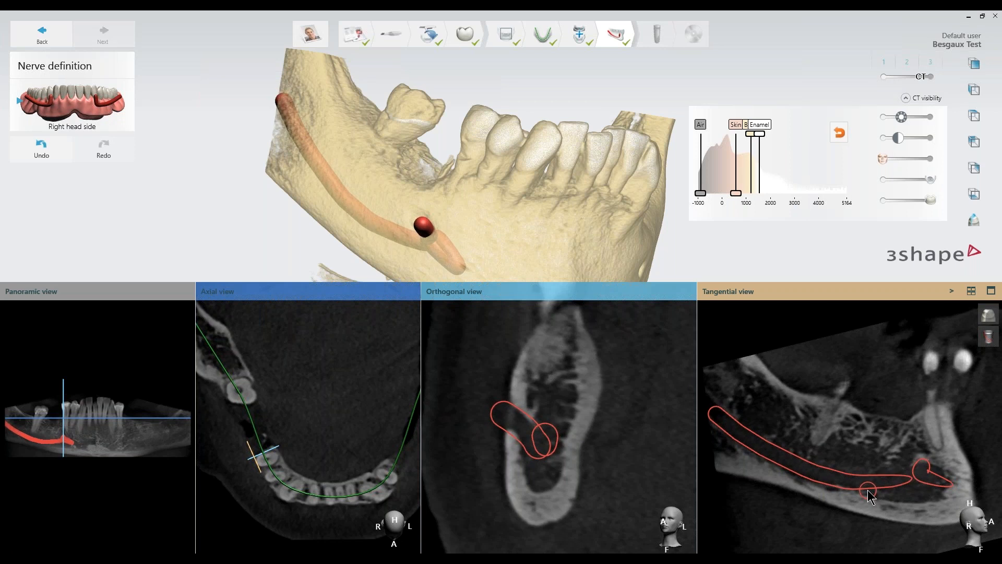
scroll(868, 490, up, 1)
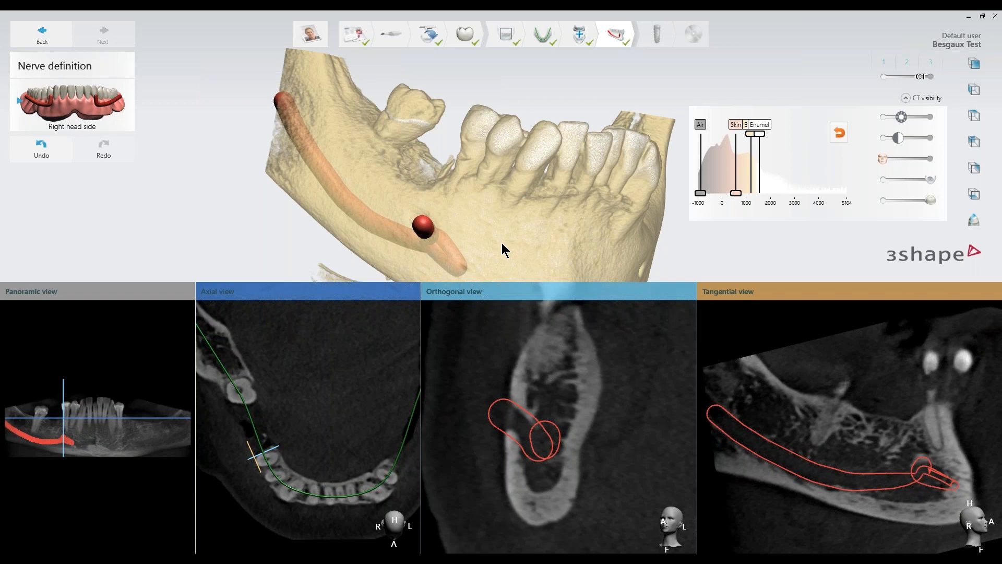
right_drag(502, 244, 468, 258)
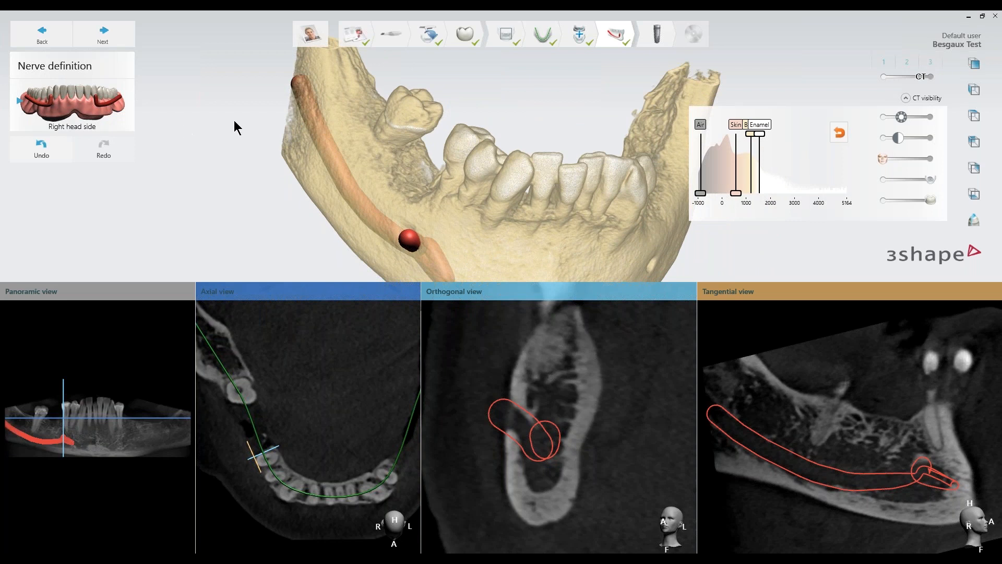
right_drag(234, 121, 355, 133)
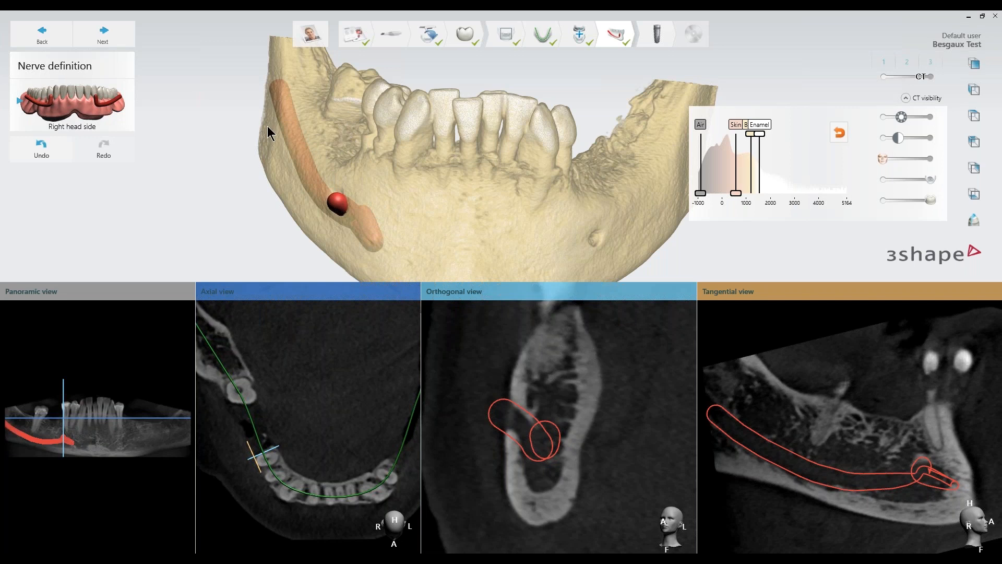
Step: Proceed to implant planning, enlarge the 3D view and orient the model to show the tooth 30 site
click(113, 36)
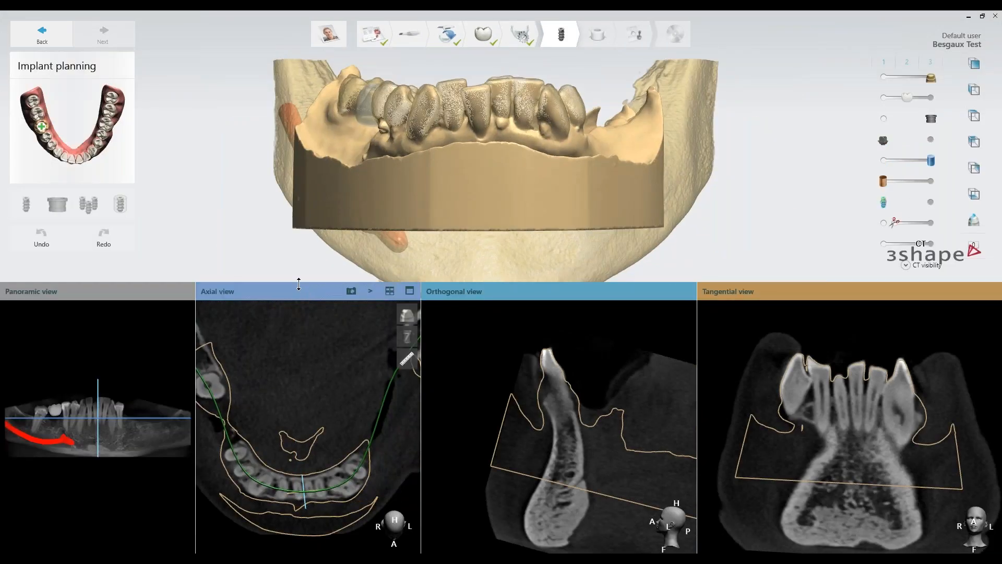
drag(299, 291, 325, 355)
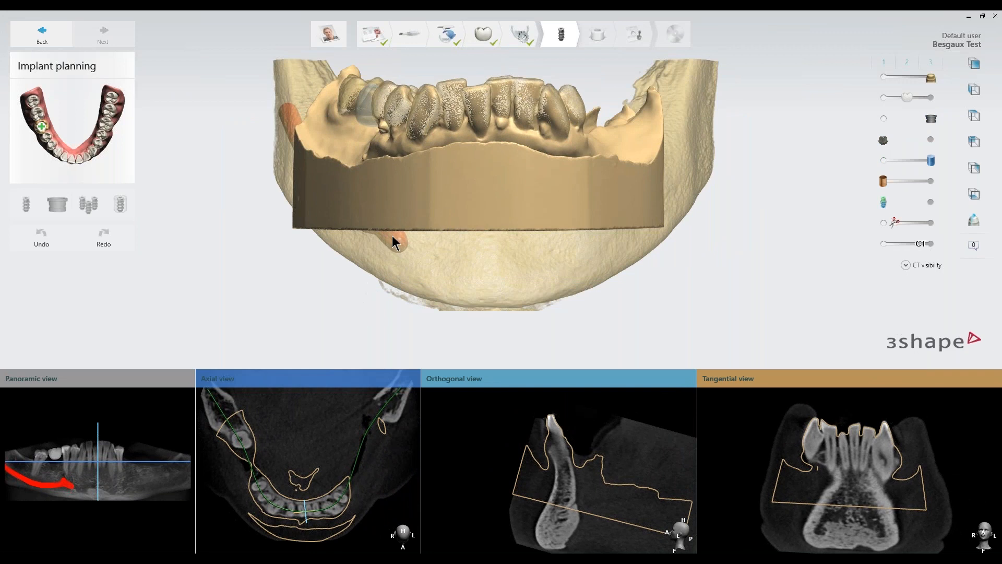
right_drag(393, 236, 452, 177)
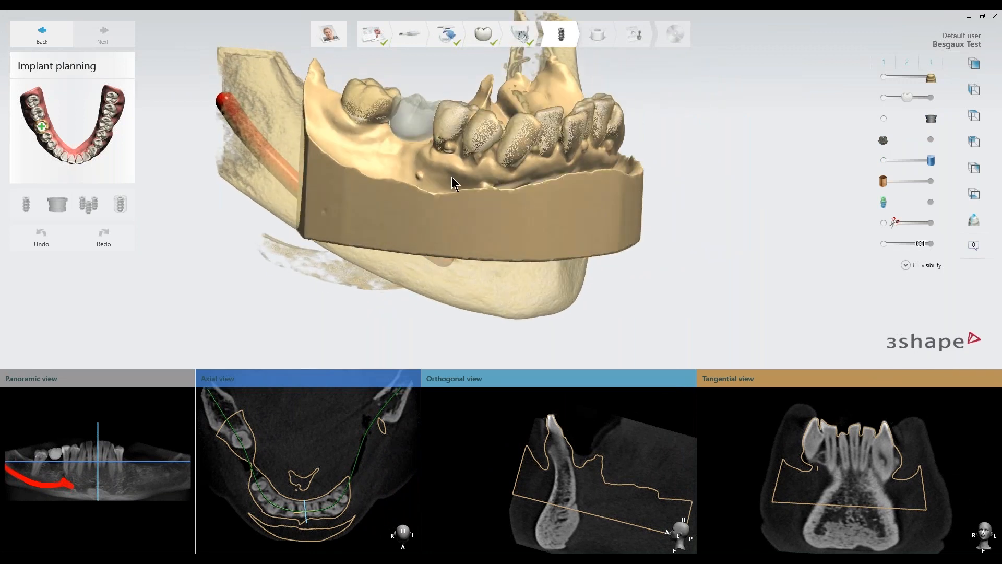
middle_drag(452, 177, 486, 223)
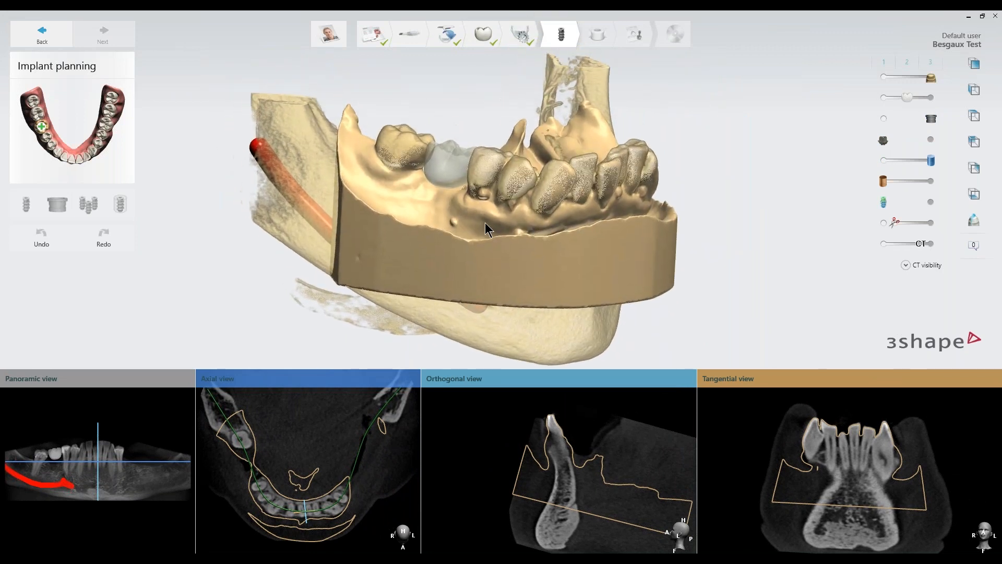
Step: Start adding an implant at tooth 30 and choose Zimmer Dental as the implant manufacturer
click(42, 127)
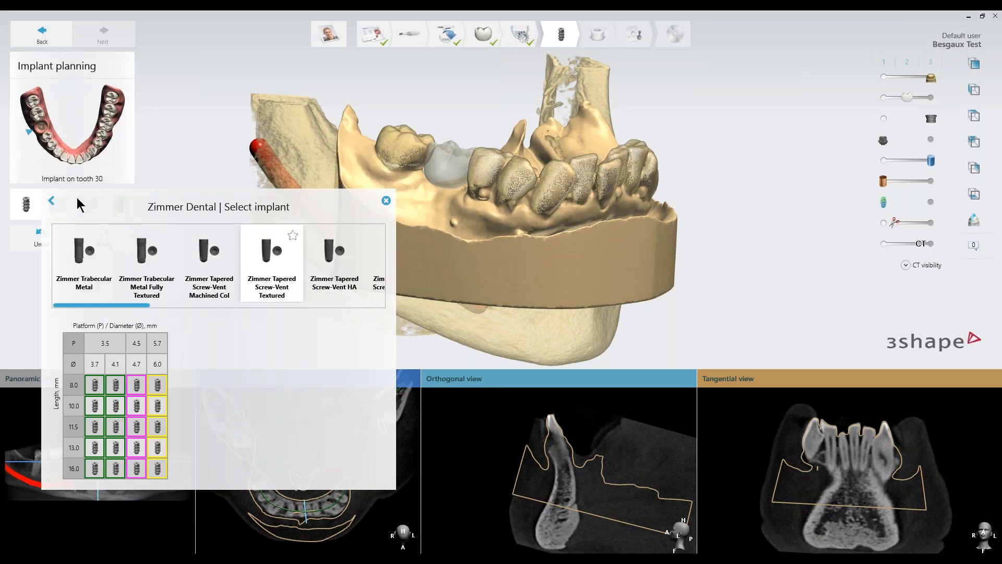
click(51, 201)
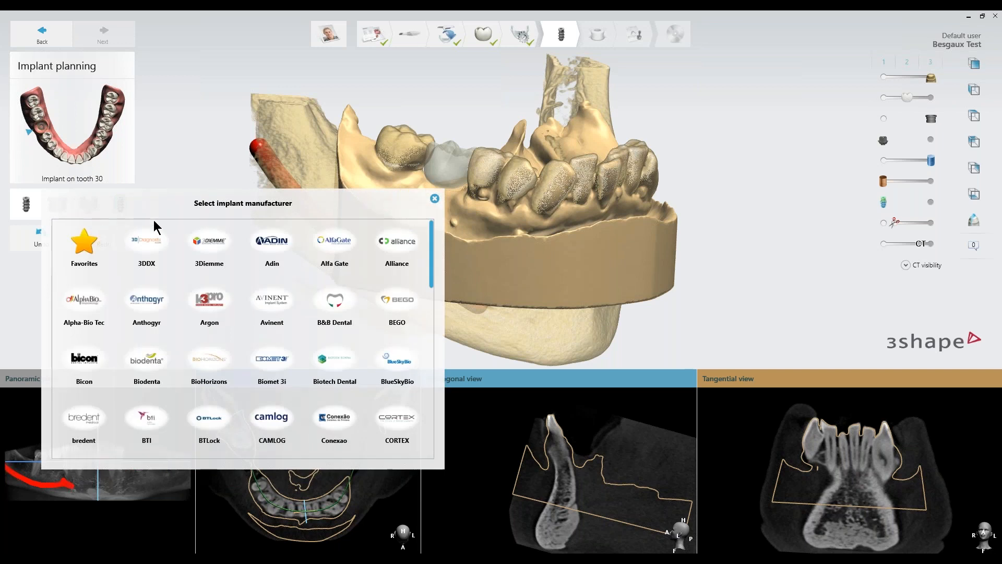
mouse_move(434, 255)
mouse_down()
mouse_move(448, 423)
mouse_move(434, 381)
mouse_move(431, 256)
mouse_up()
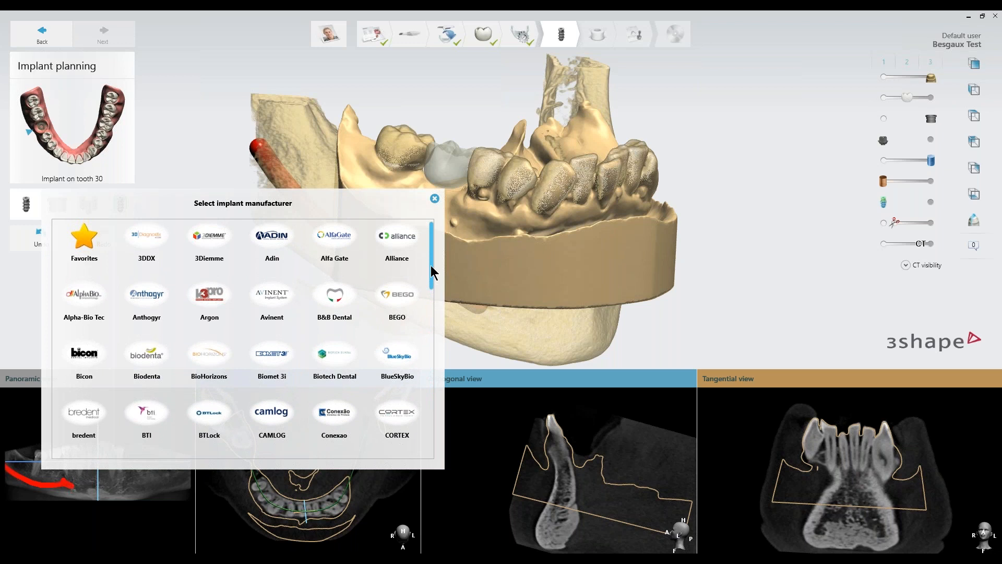
drag(432, 271, 476, 440)
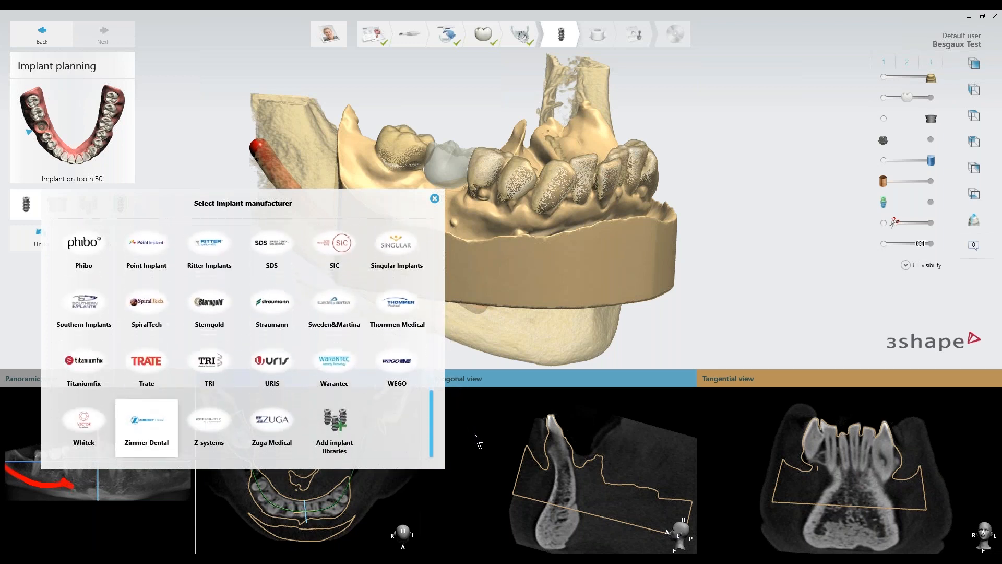
click(156, 427)
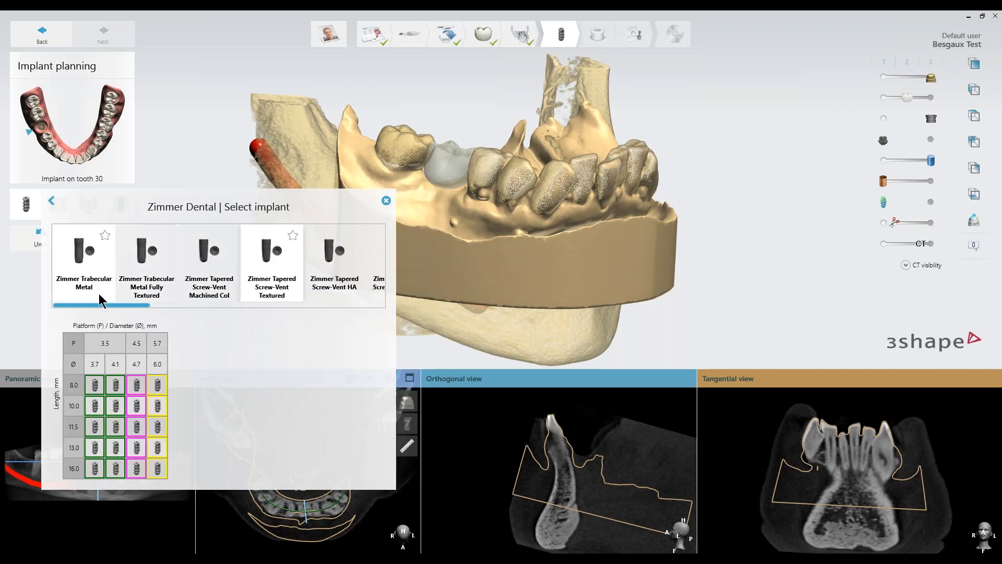
Step: Select the Zimmer Tapered Screw-Vent Textured implant with 4.7 mm diameter, 8.0 mm length and 4.5 platform, and close the implant selection
drag(99, 307, 131, 311)
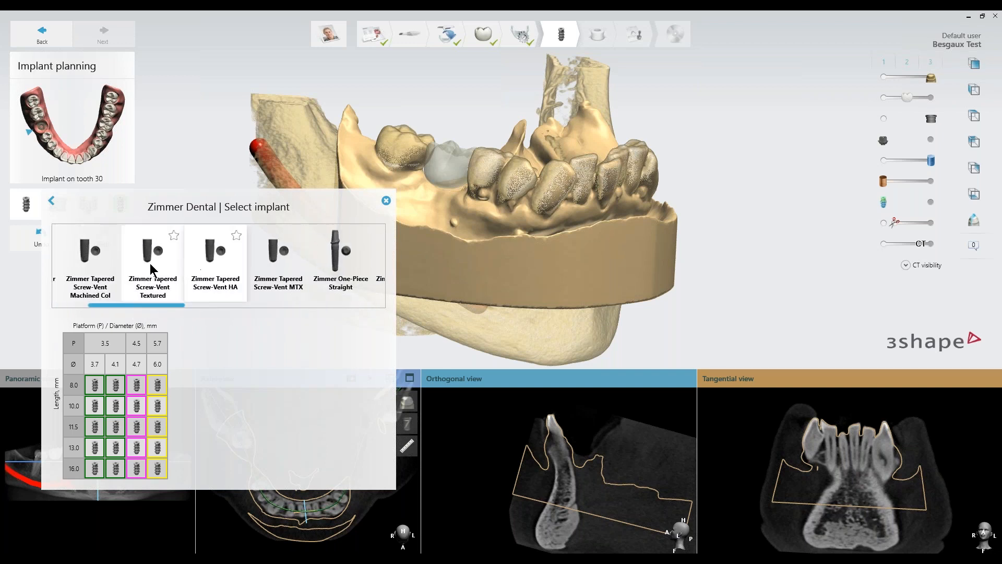
click(137, 386)
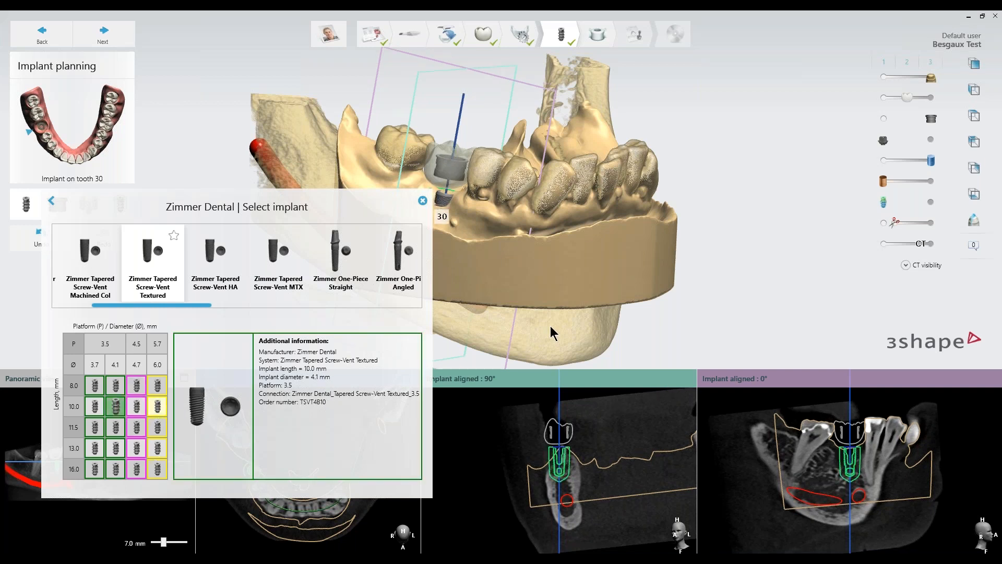
click(137, 387)
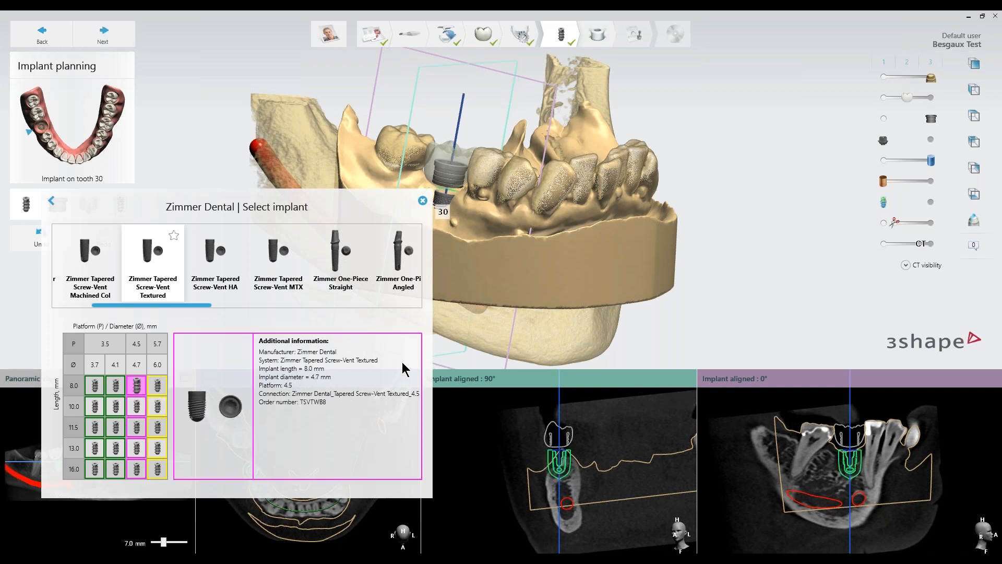
mouse_move(440, 211)
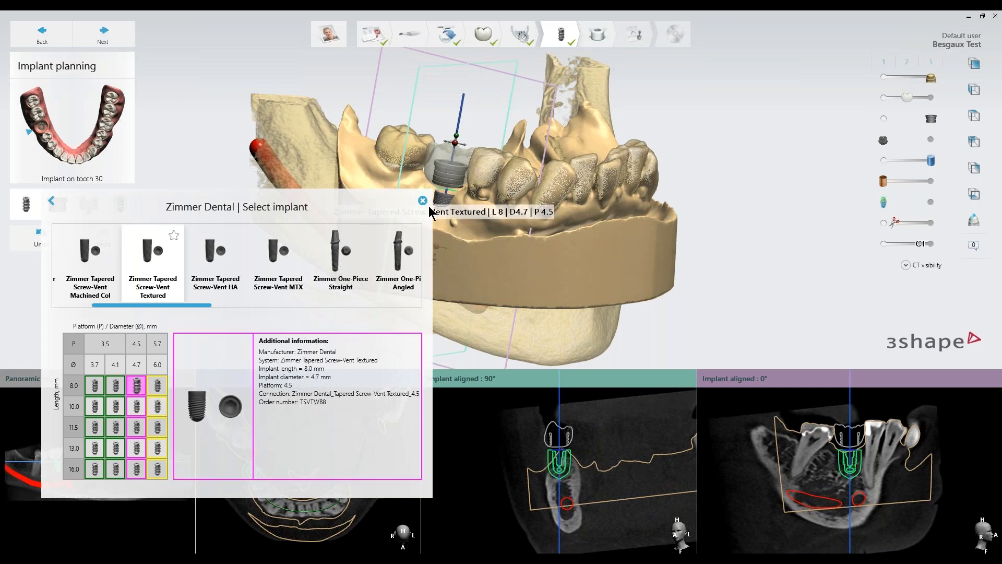
click(423, 201)
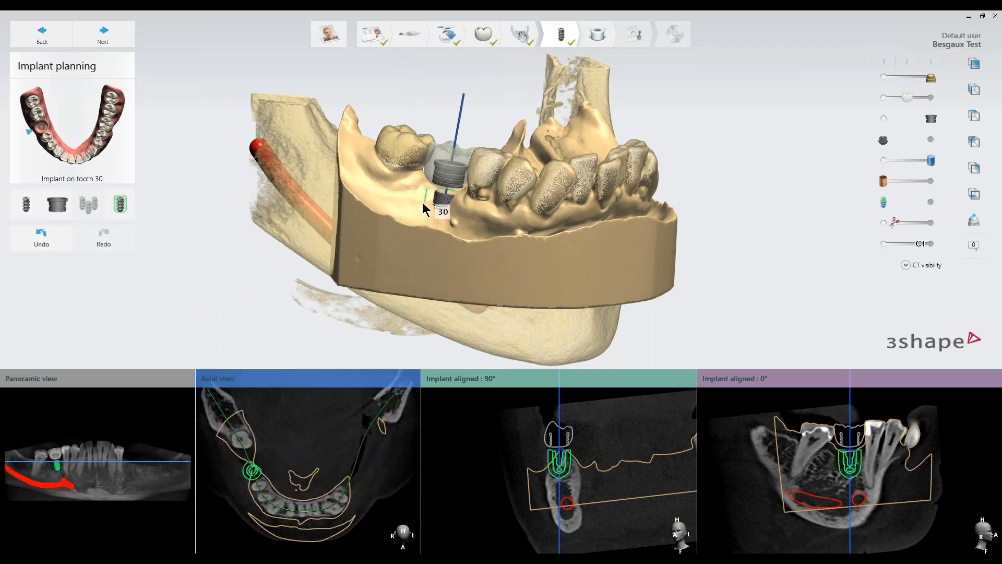
Step: Check the implant's position from above in the 3D model and reset its placement to manual
right_drag(508, 224, 527, 252)
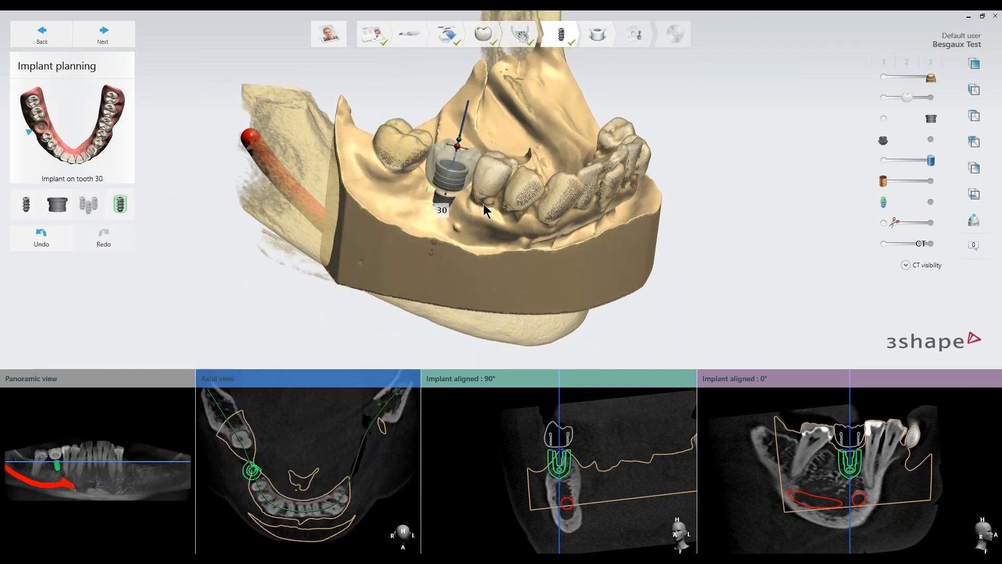
scroll(484, 203, up, 5)
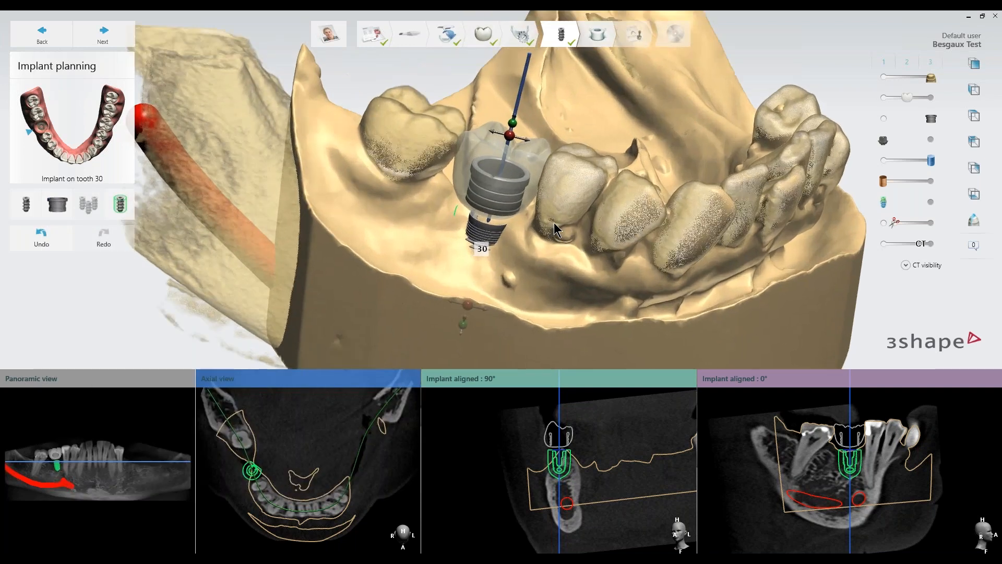
right_drag(554, 223, 482, 321)
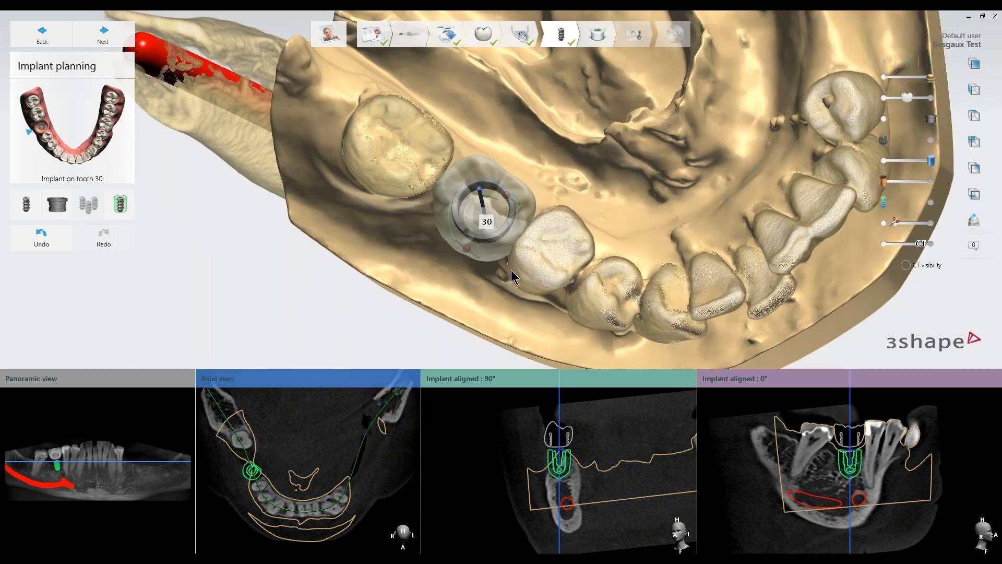
mouse_move(542, 381)
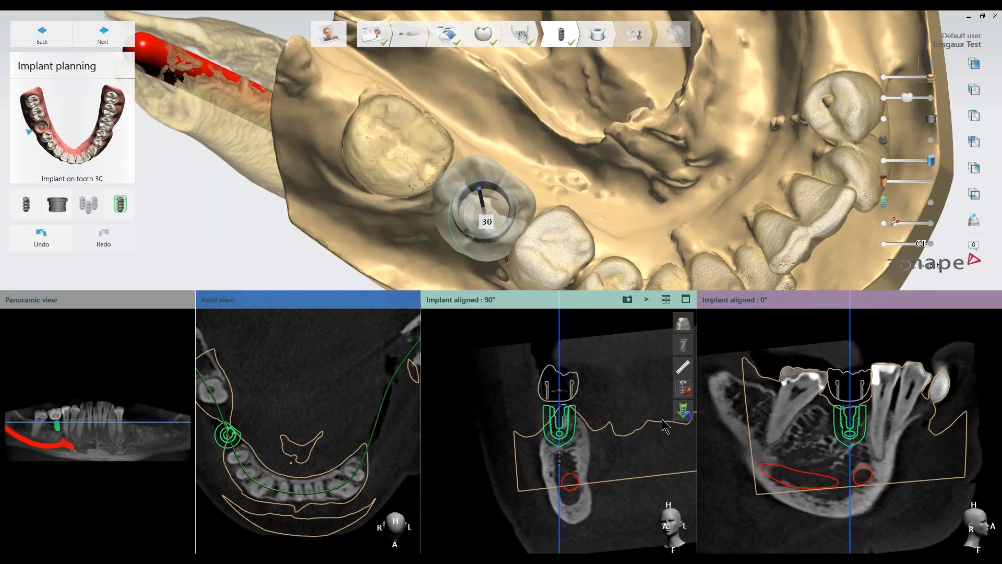
click(683, 411)
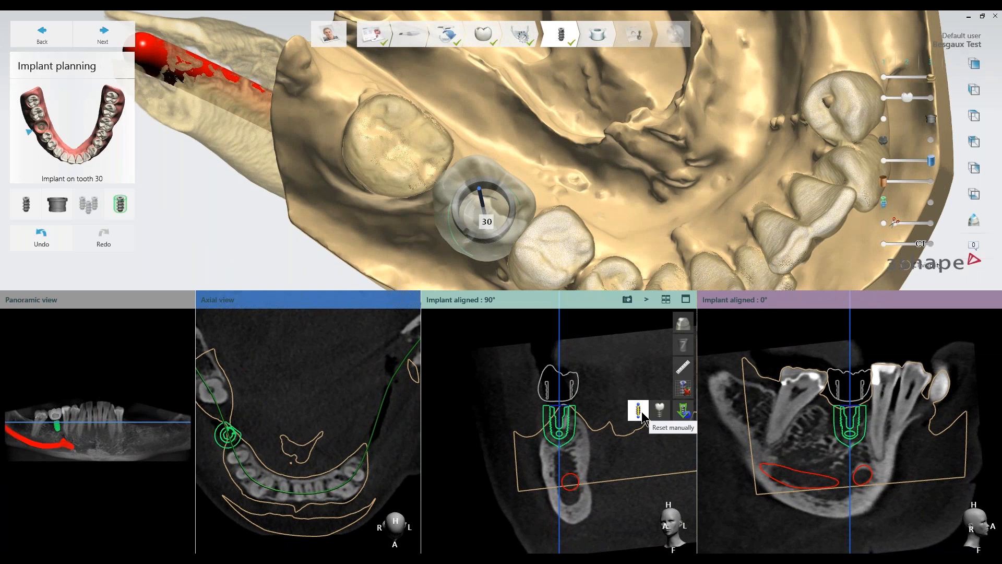
click(646, 415)
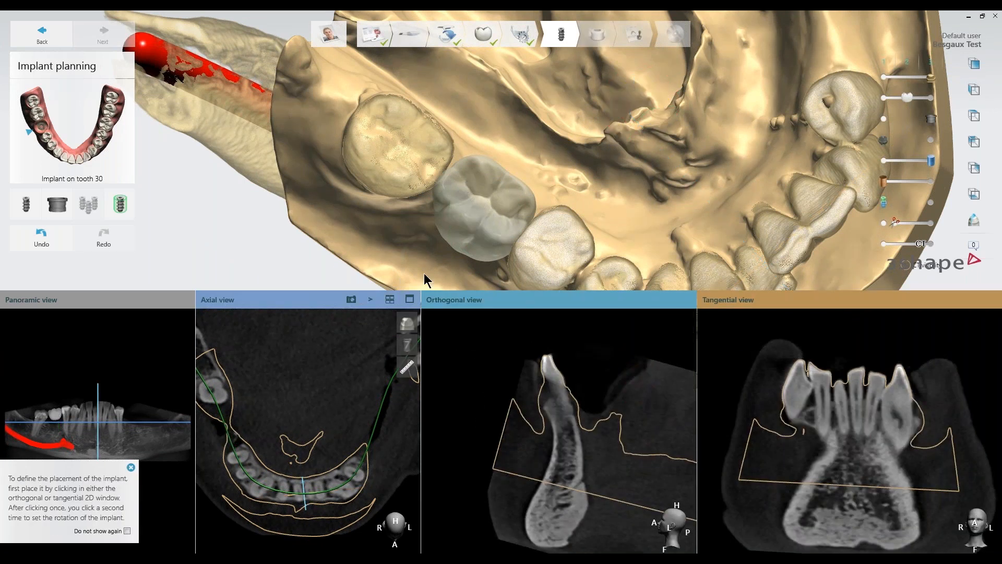
Step: Move the CT slice to the tooth 30 site, place the implant in the ridge in the orthogonal view and set its rotation
scroll(465, 227, down, 4)
drag(305, 498, 226, 429)
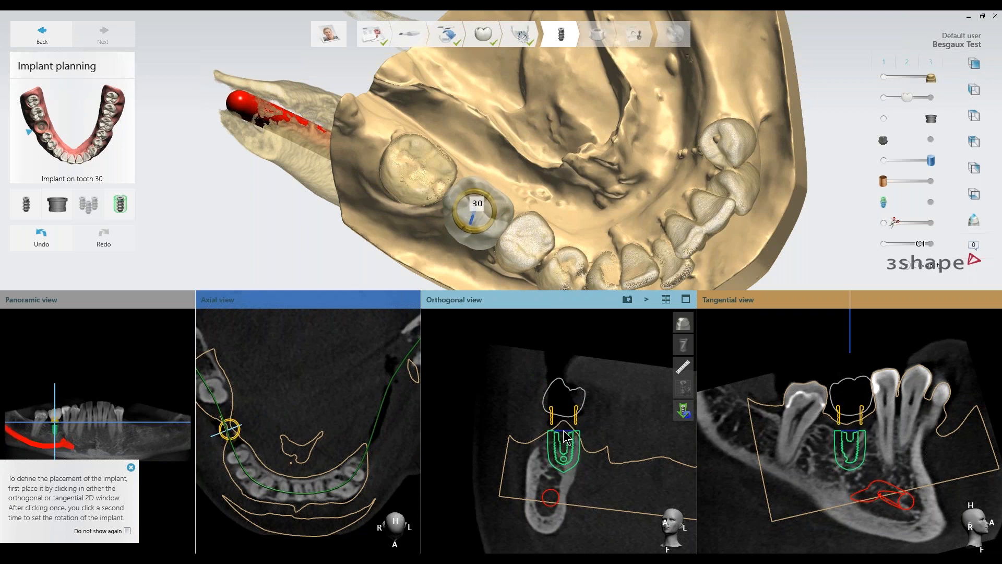
click(565, 433)
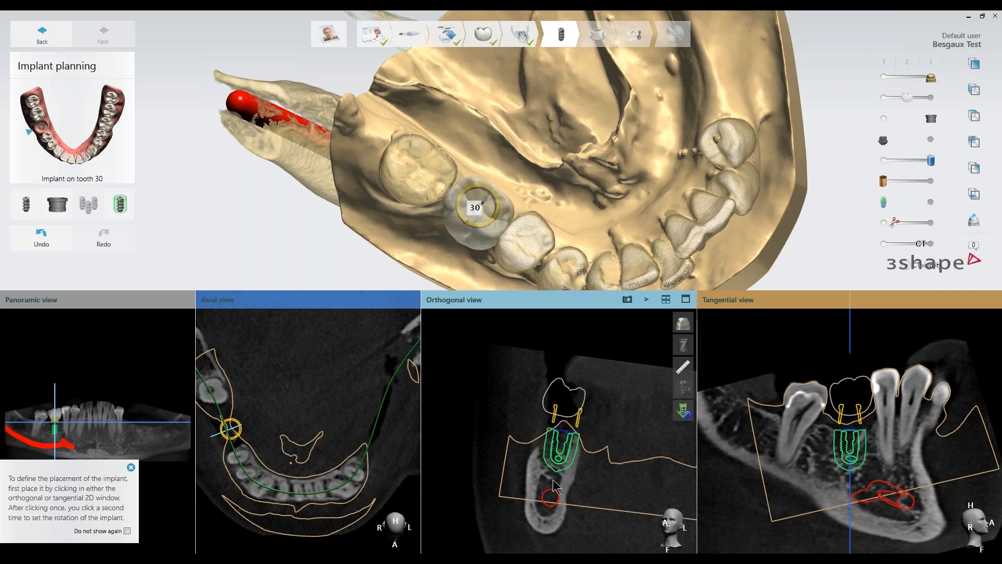
click(563, 441)
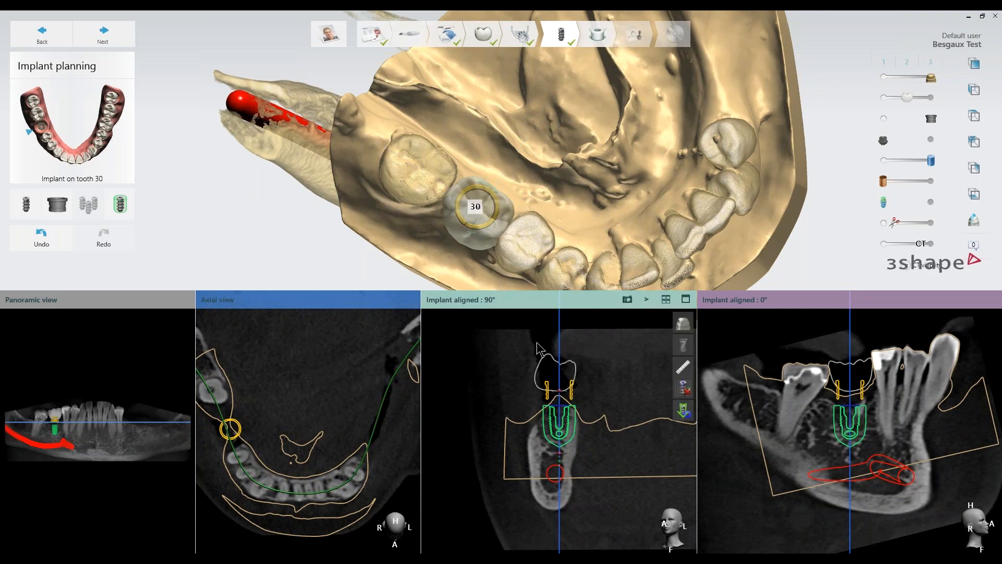
Step: Maximize the Implant aligned 90° view and examine the implant and its safety zone relative to the bone, crown and nerve
scroll(530, 380, up, 2)
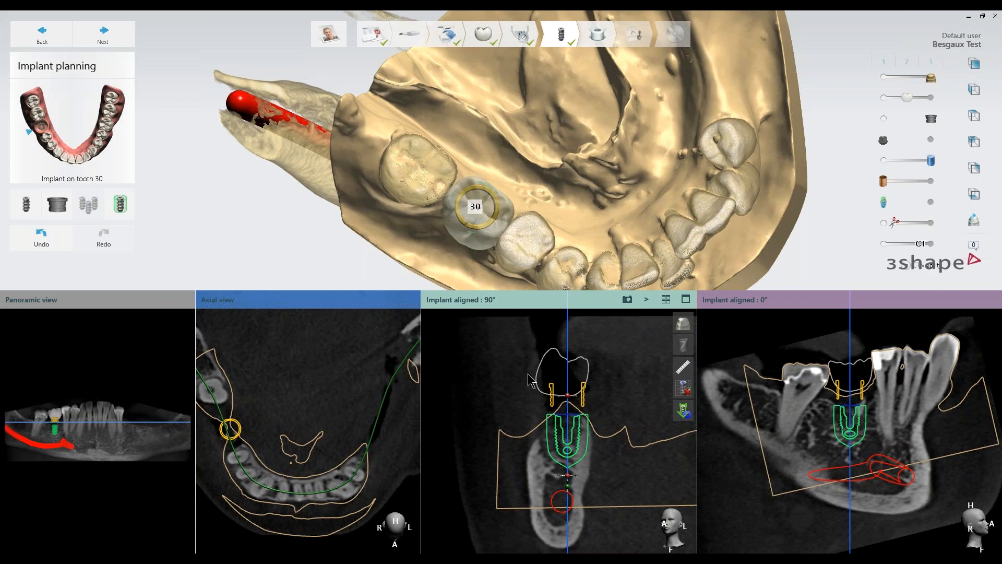
scroll(530, 402, up, 4)
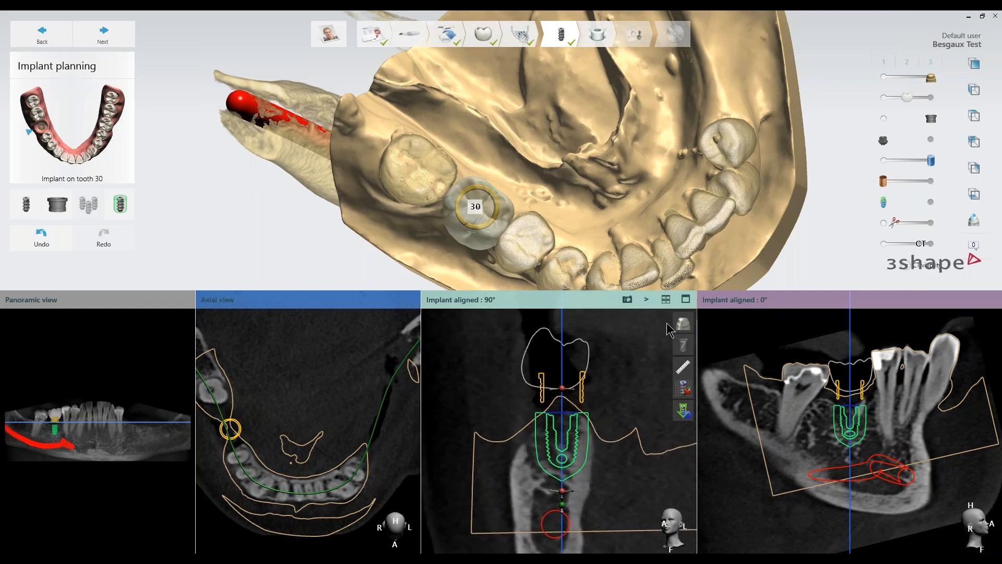
click(687, 302)
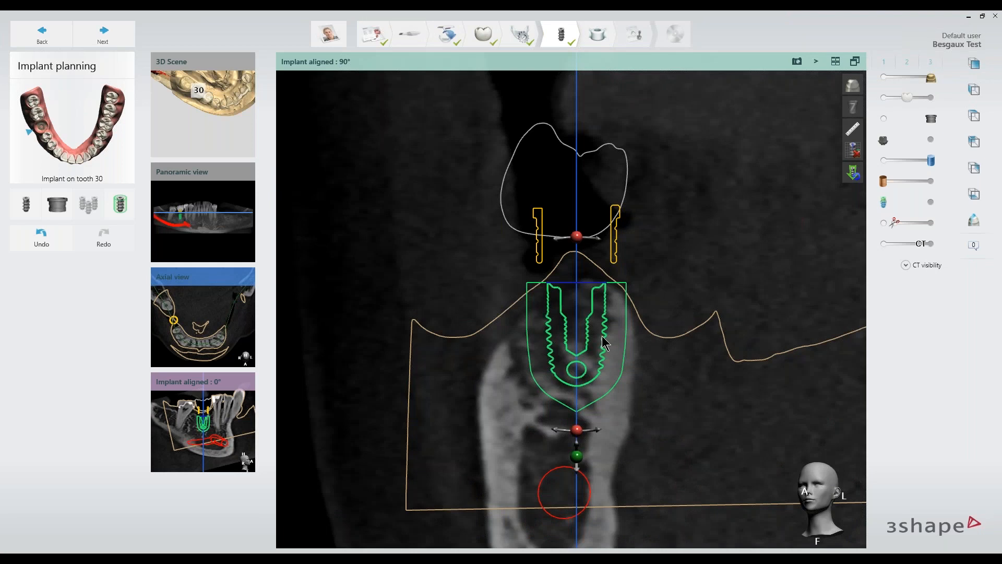
scroll(602, 334, up, 2)
middle_drag(652, 359, 634, 339)
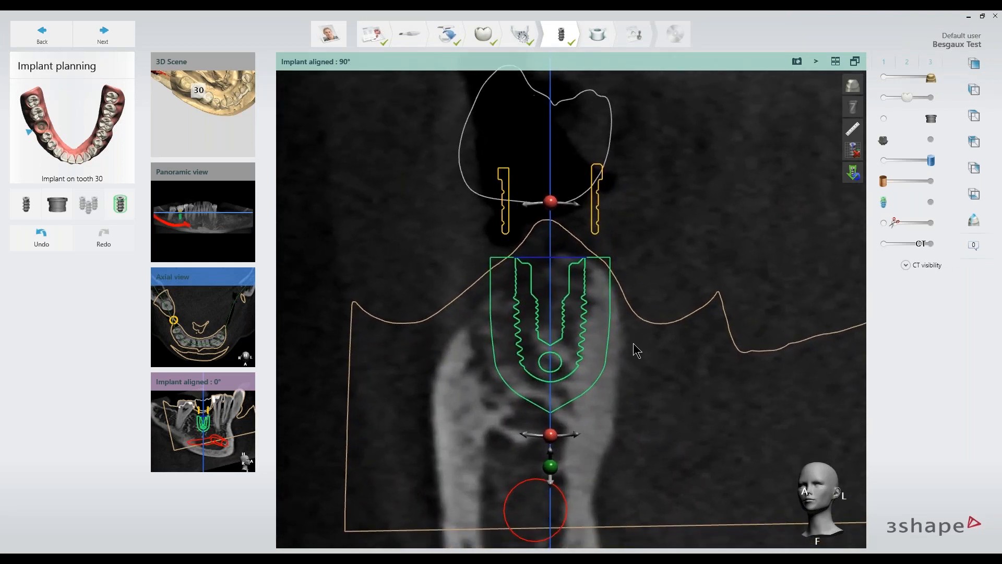
scroll(632, 340, up, 1)
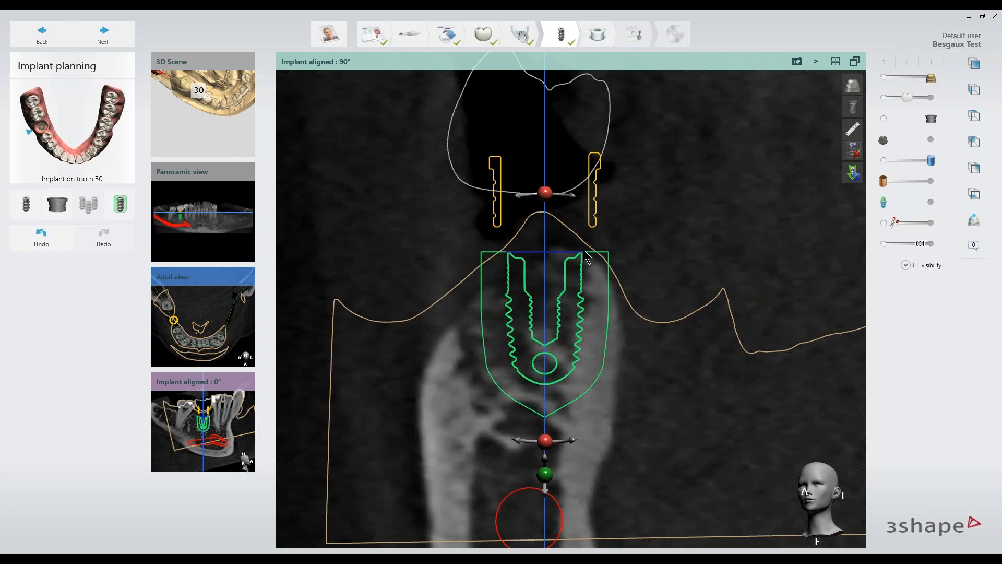
middle_drag(444, 254, 430, 354)
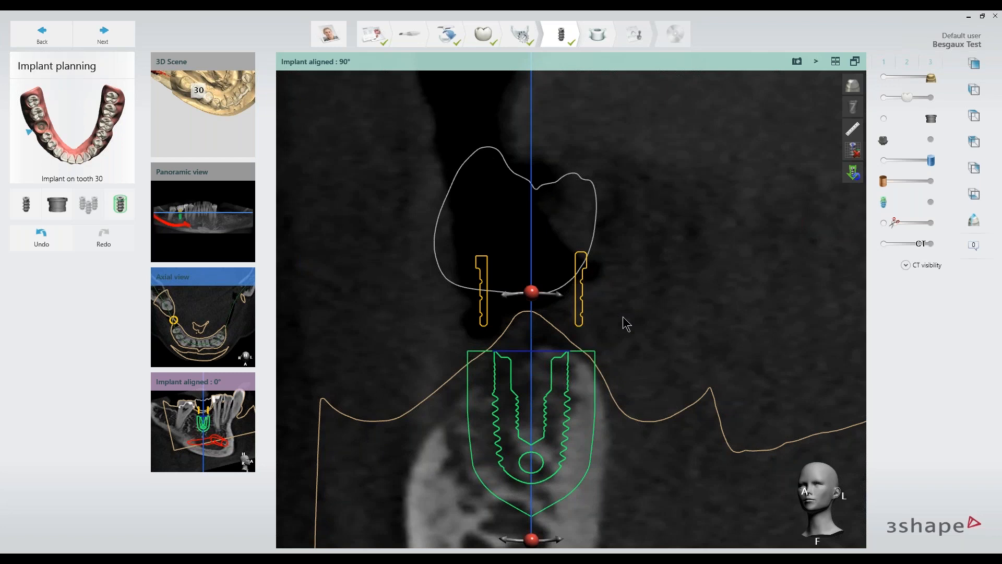
scroll(655, 345, down, 2)
middle_drag(652, 338, 644, 252)
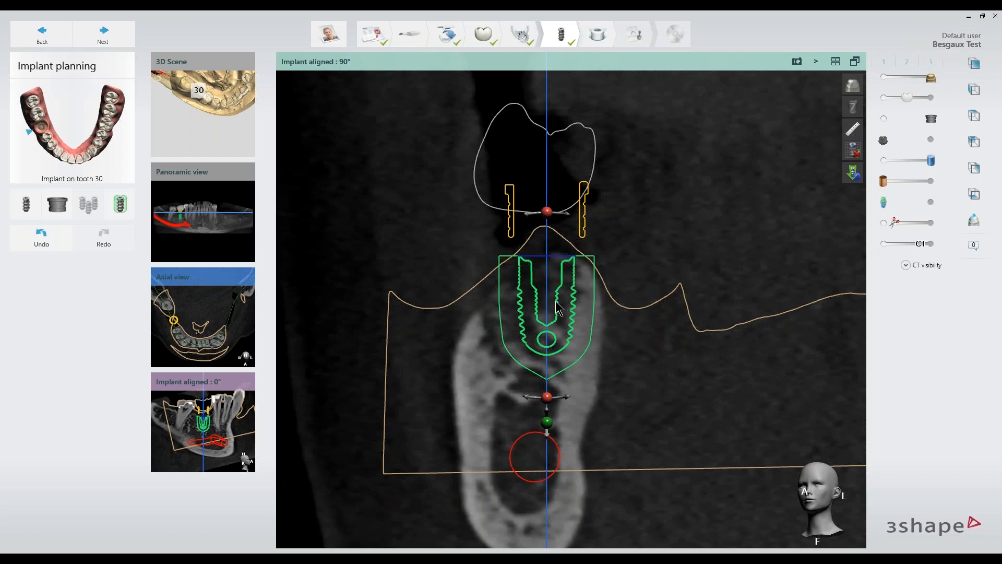
Step: Adjust the implant's tilt in the 90° cross-section and extend it to a longer size toward the nerve
mouse_move(562, 304)
mouse_down()
mouse_move(547, 305)
mouse_move(563, 321)
mouse_move(557, 303)
mouse_up()
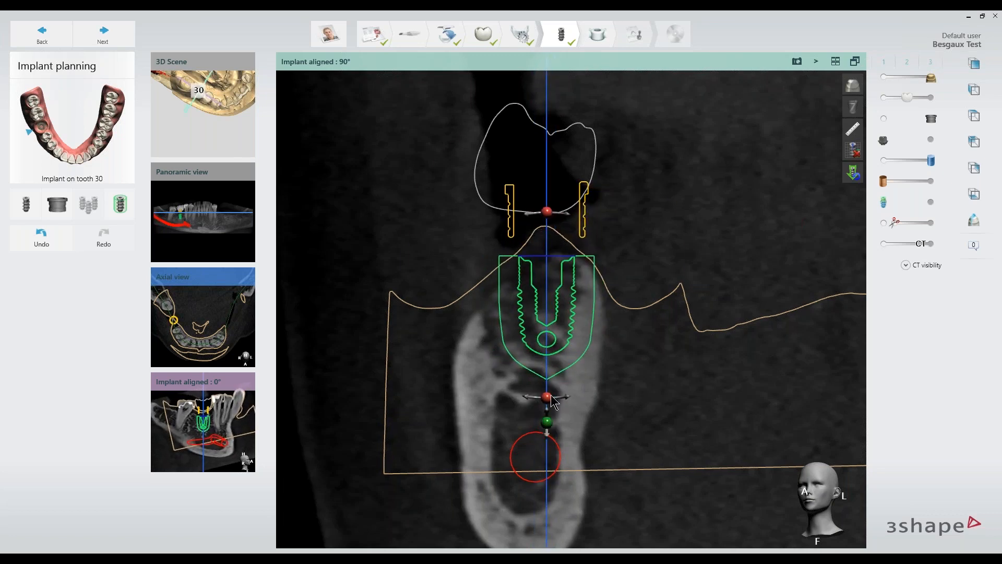
drag(561, 395, 562, 401)
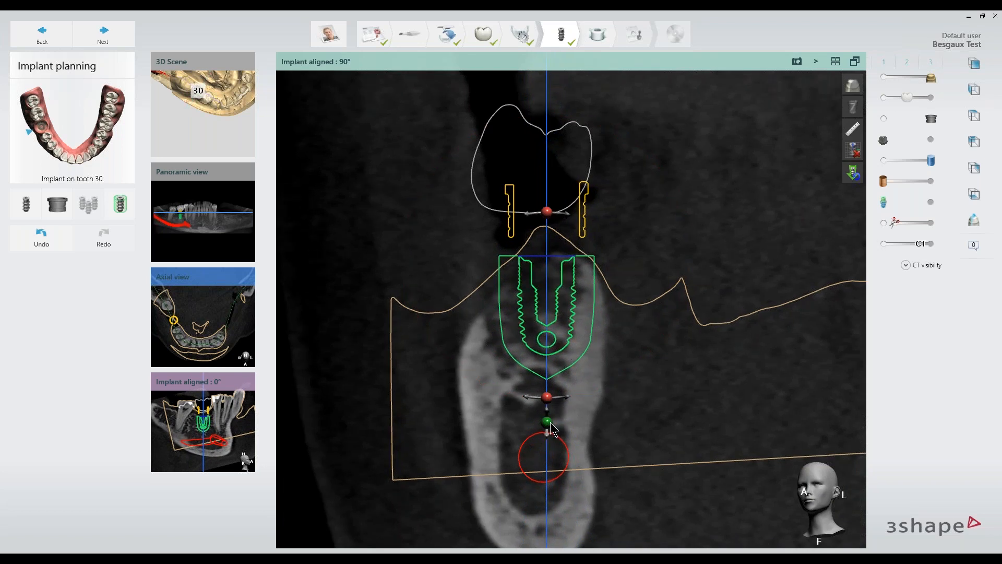
drag(551, 423, 549, 421)
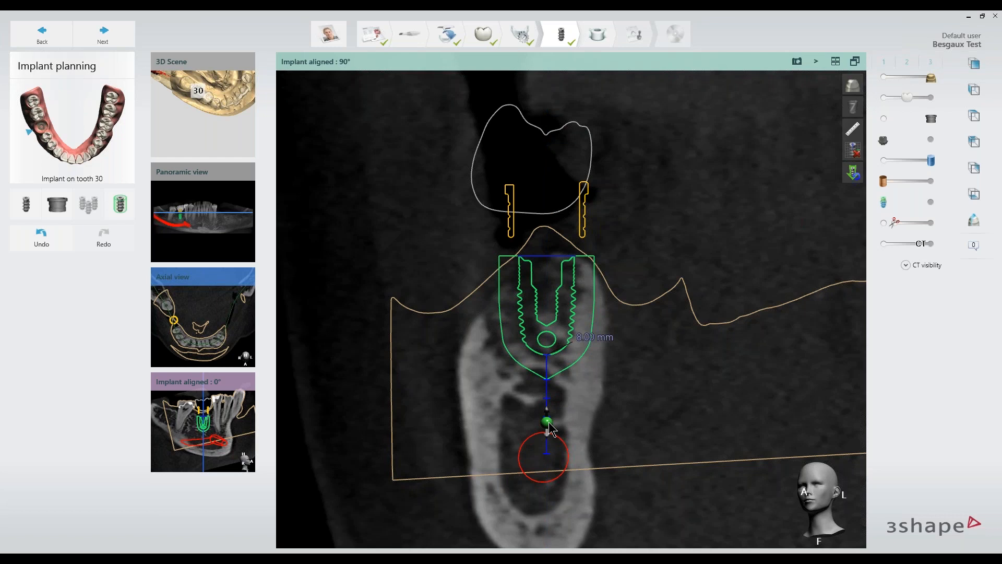
drag(549, 422, 555, 452)
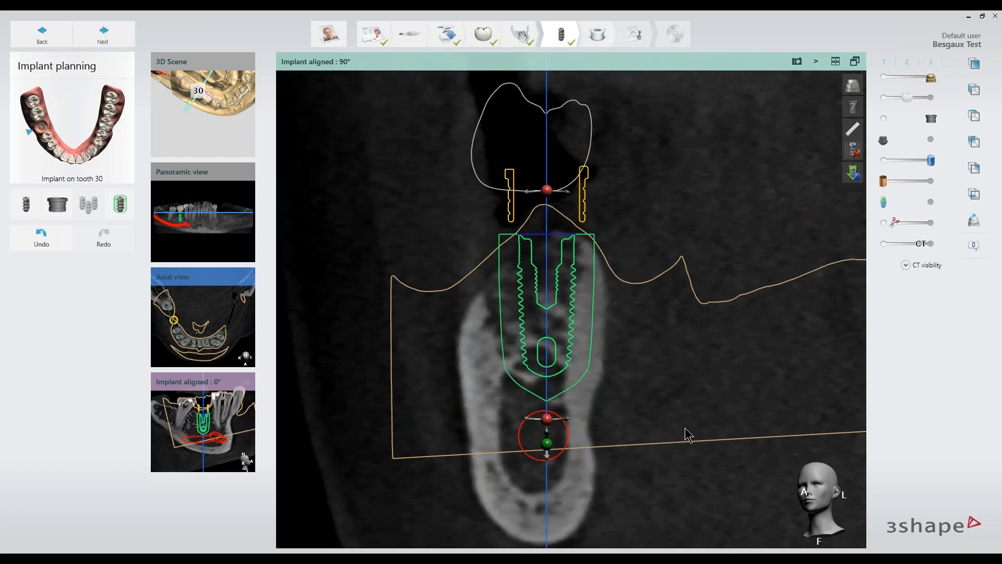
Step: Fine-tune the lengthened implant's depth in the 90° cross-section, testing its clearance to the nerve and settling it just above the canal
drag(562, 322, 562, 318)
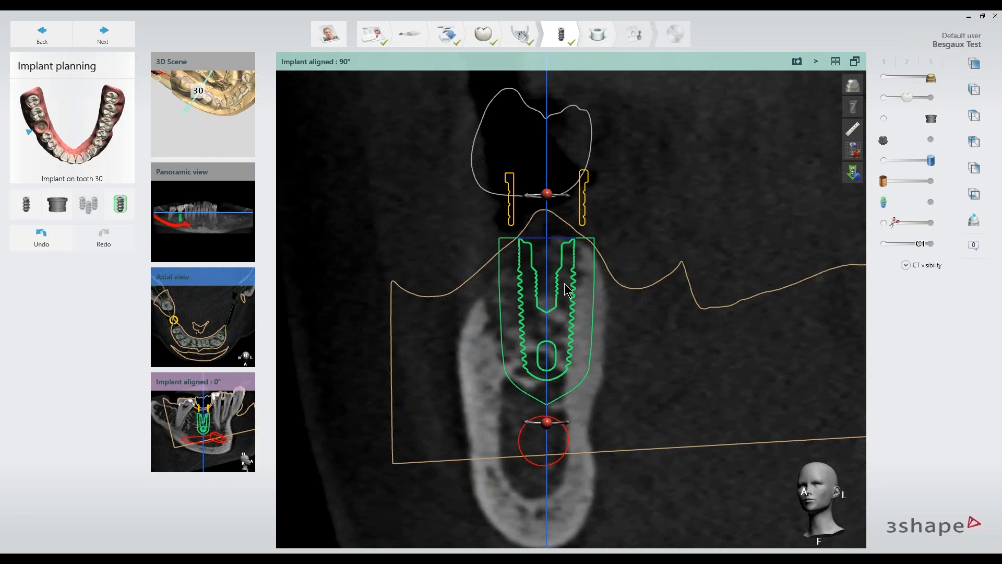
drag(564, 284, 569, 298)
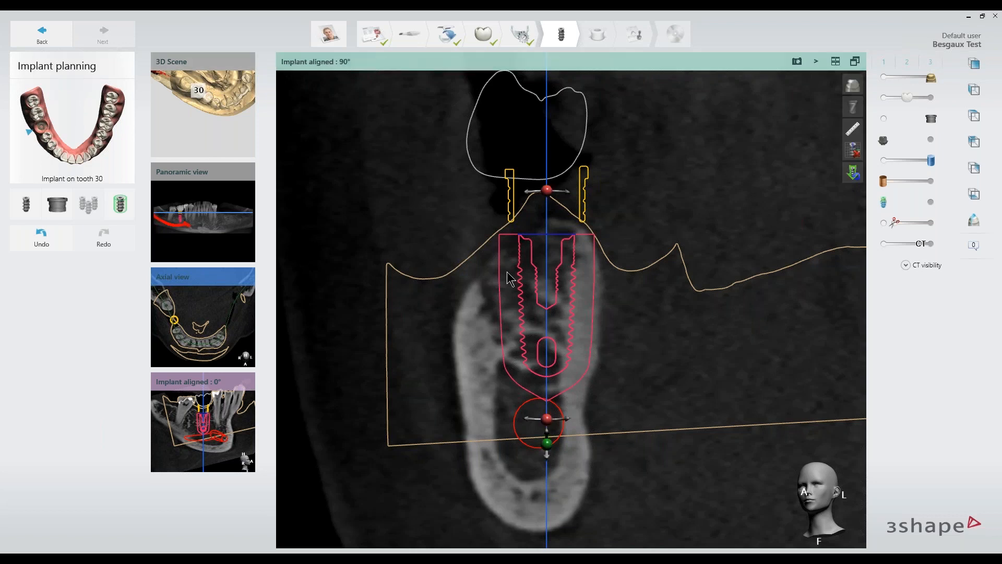
click(545, 310)
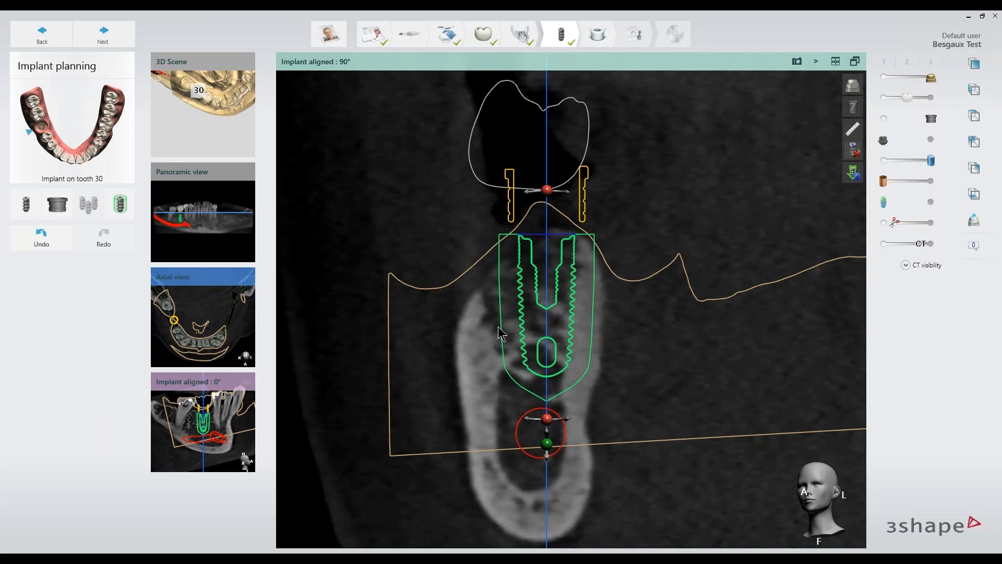
Step: Try a custom safety zone with a radial distance of 0.10 and a shorter apical distance, and restore the default zone
click(120, 215)
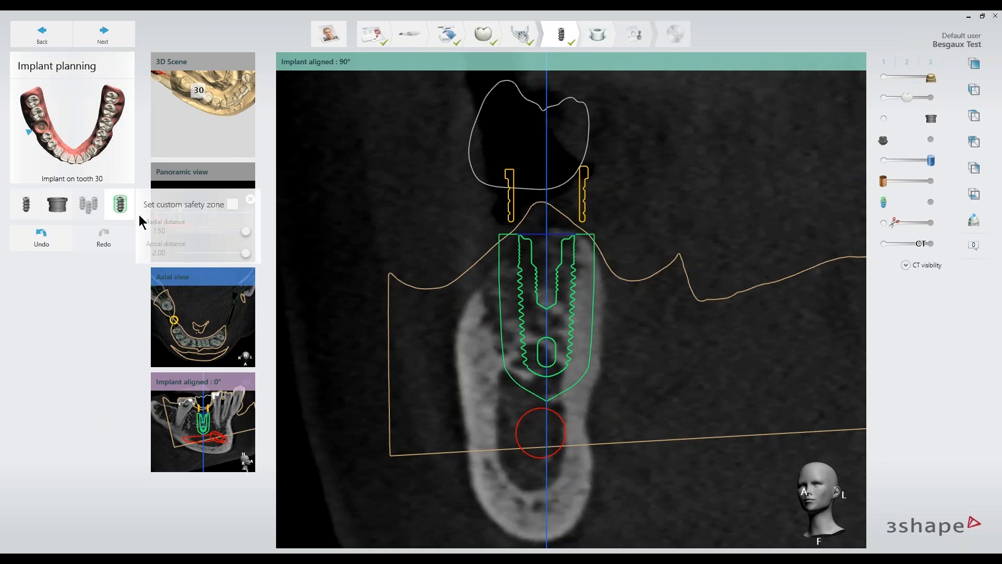
click(232, 204)
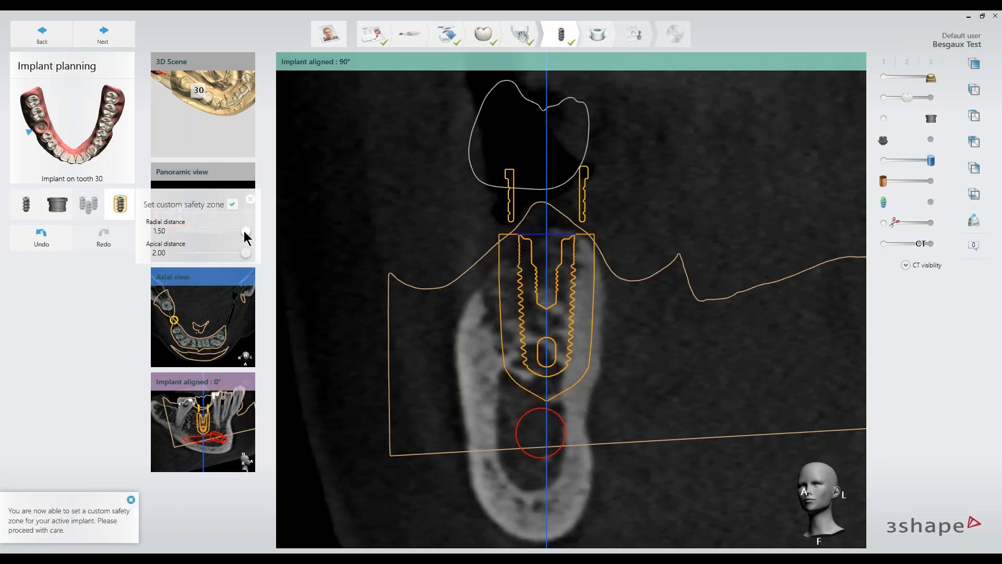
drag(244, 234, 175, 243)
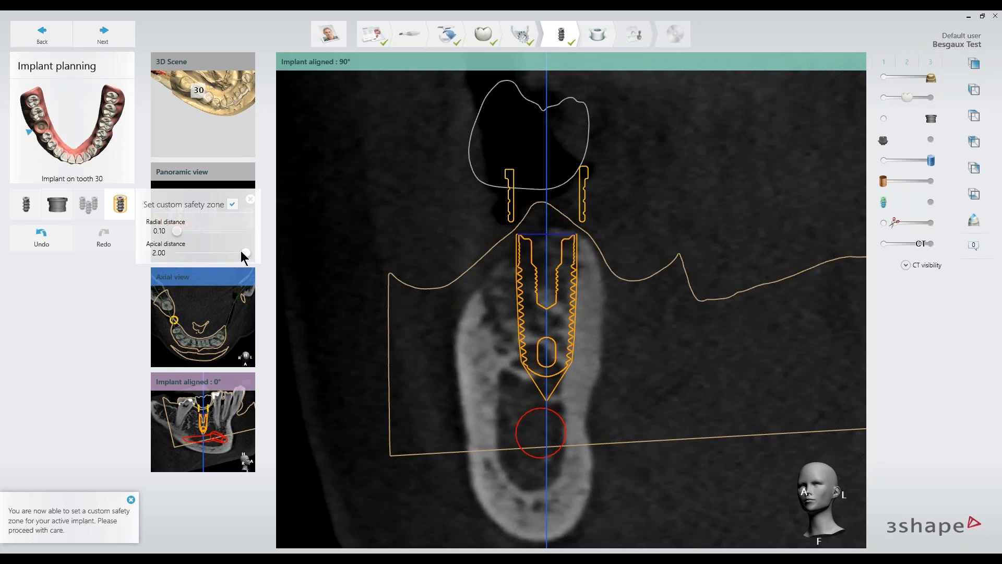
drag(240, 251, 169, 252)
click(232, 204)
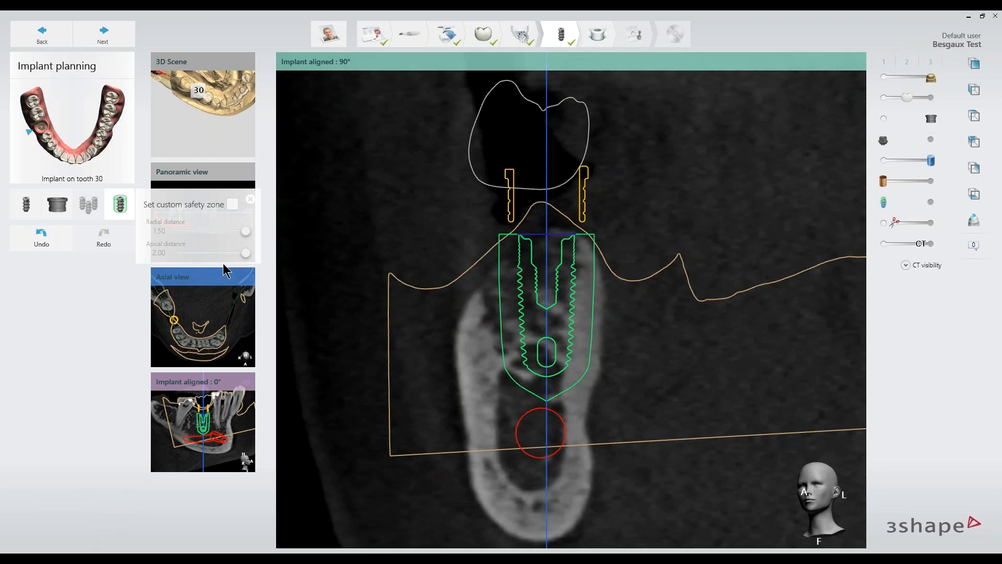
click(251, 201)
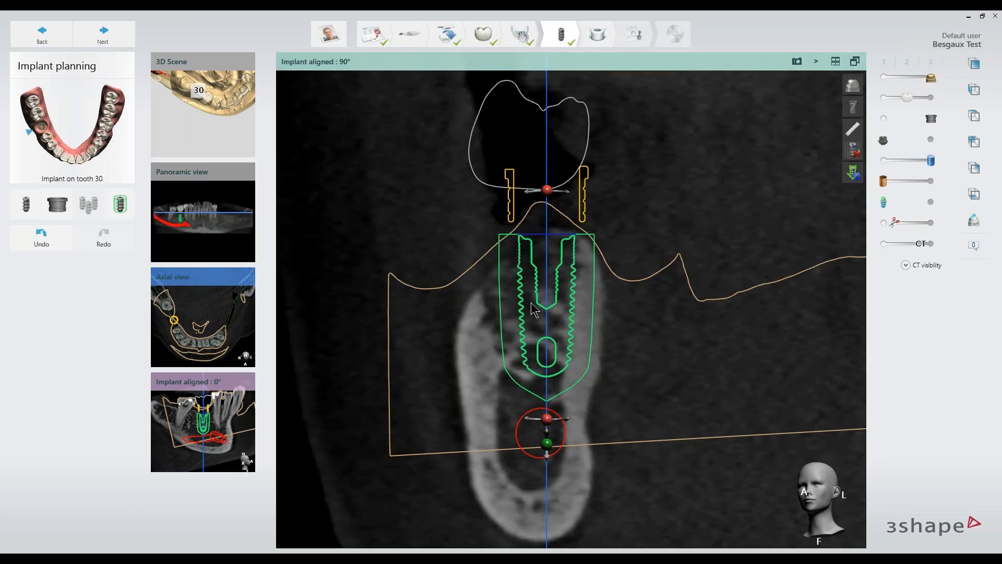
Step: Nudge the implant slightly sideways in the 90° cross-section and review the implant models and manufacturers available in the library
drag(557, 316, 570, 321)
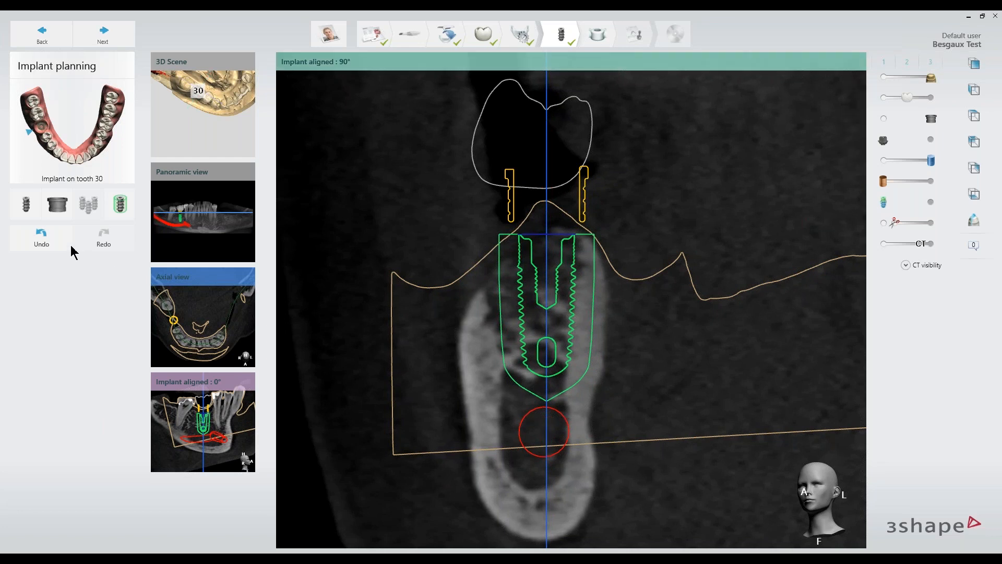
click(25, 208)
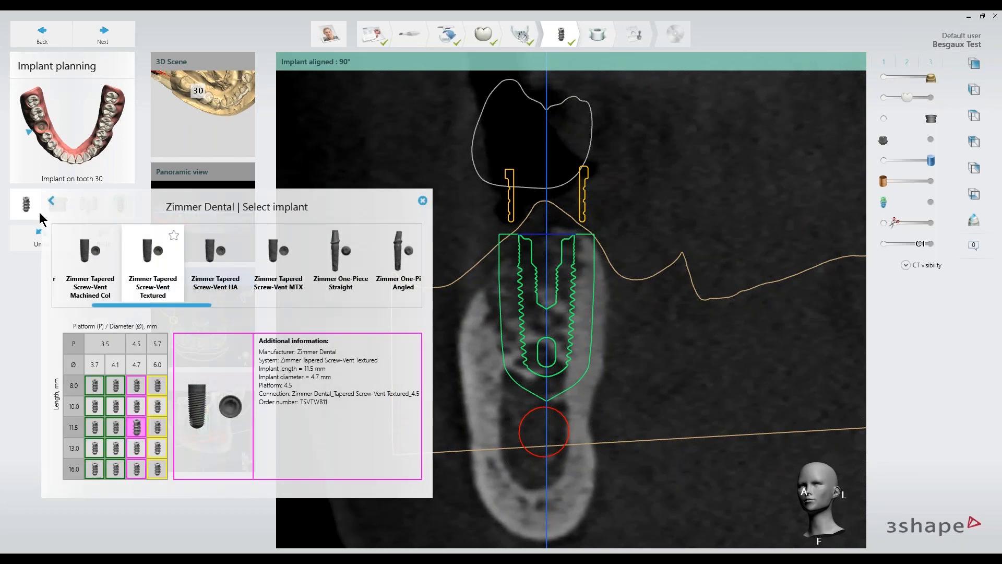
click(52, 201)
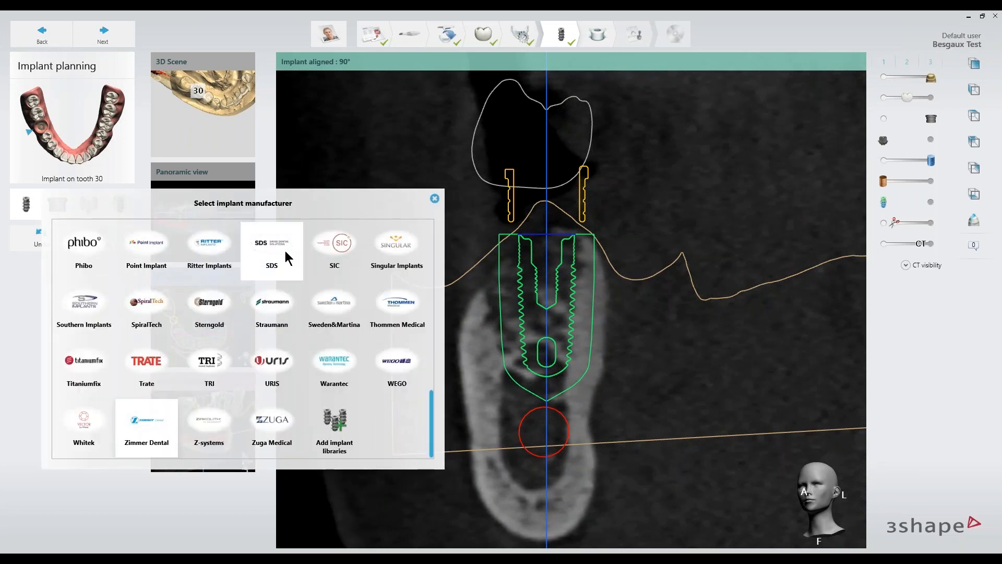
click(435, 199)
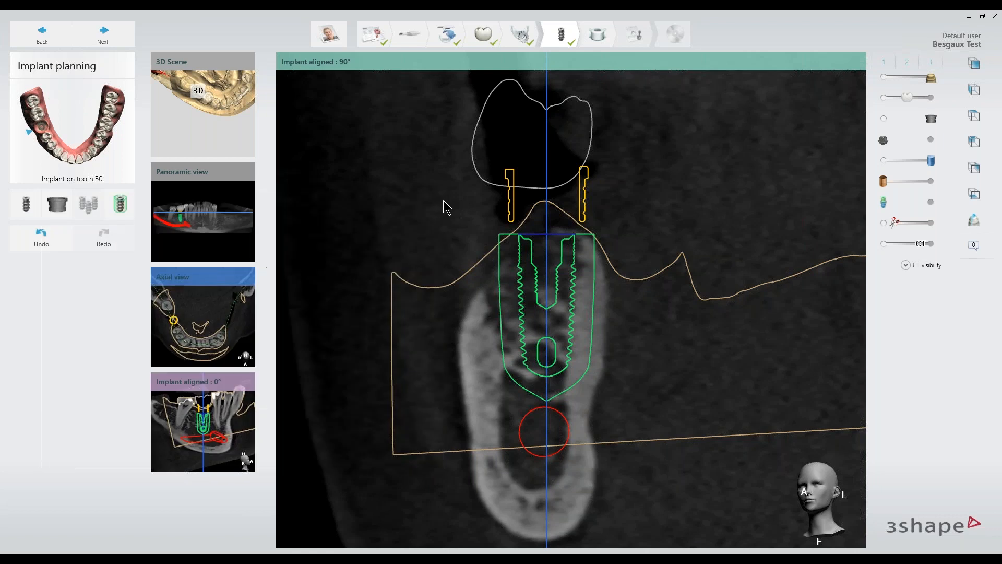
Step: Refine the implant's position in the 90° cross-section and adjust its mesiodistal tilt between the neighbouring roots in the enlarged 0° view
click(567, 267)
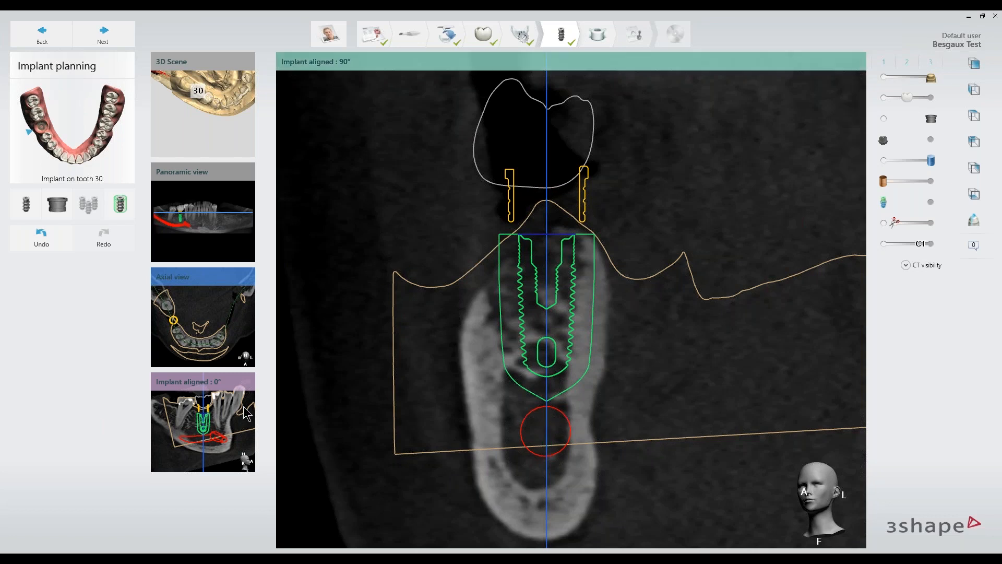
click(193, 431)
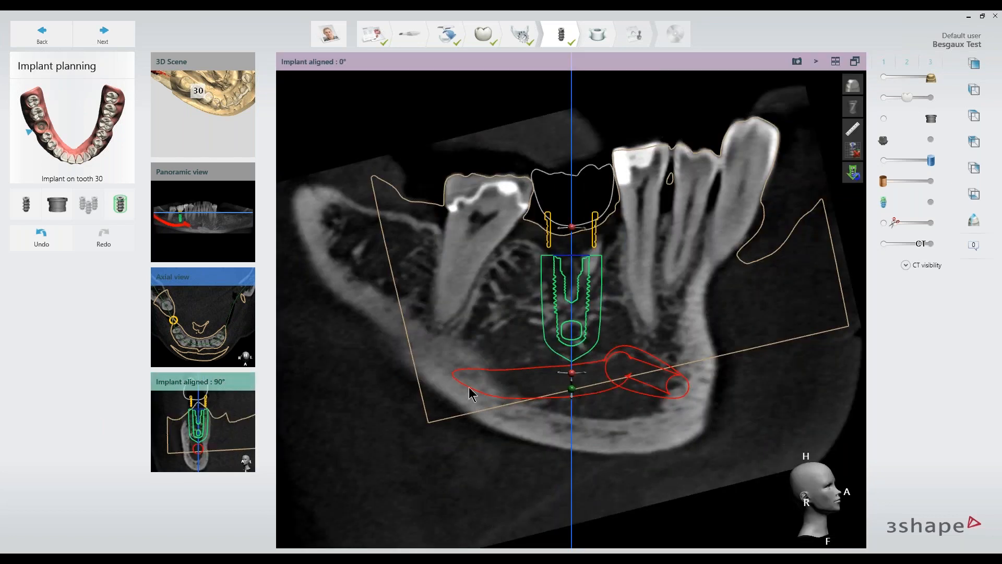
drag(573, 375, 565, 375)
drag(567, 324, 561, 319)
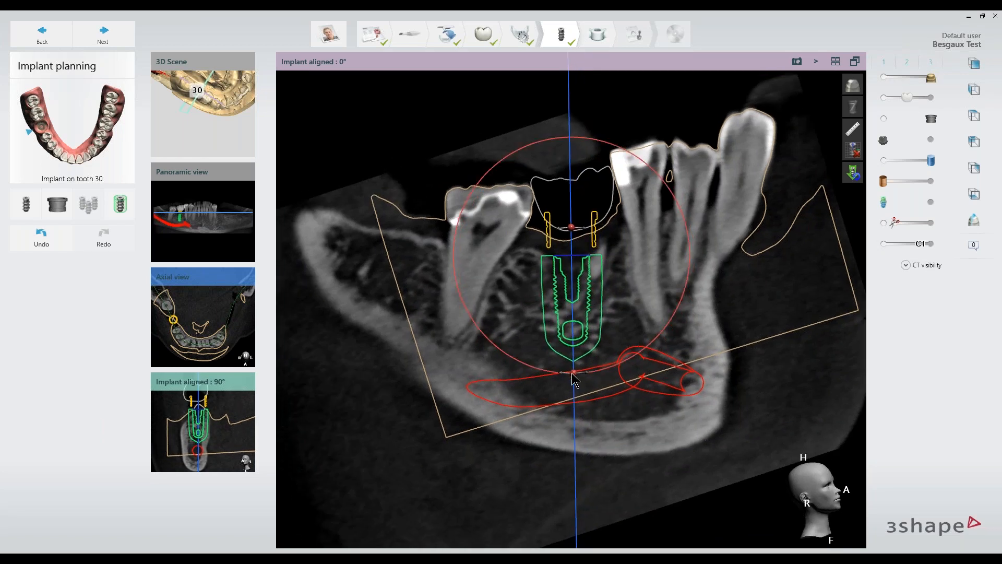
Step: Correct the implant's tilt in the enlarged 90° cross-section and shift it slightly to sit centred within the bone
click(239, 428)
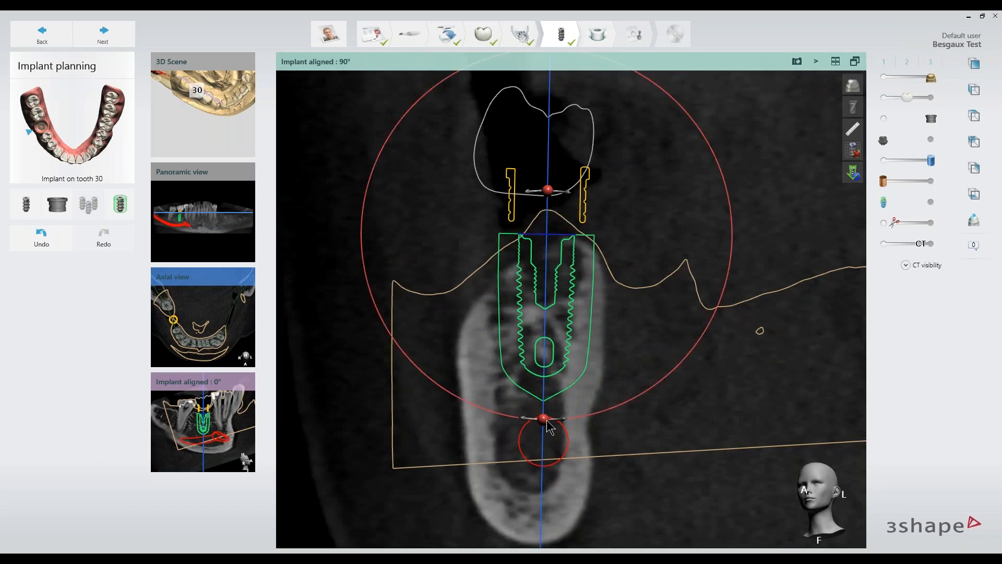
drag(549, 427, 554, 428)
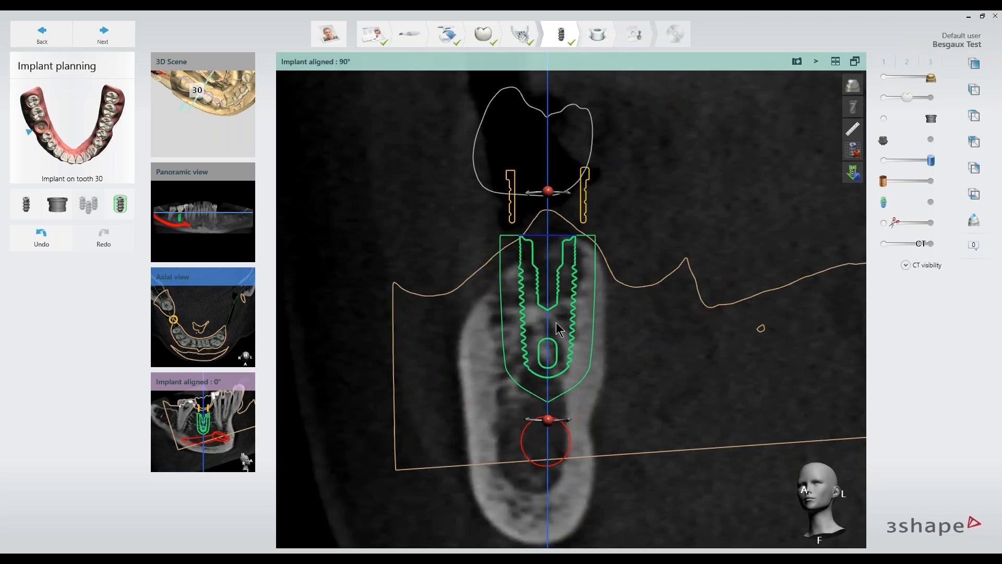
drag(556, 321, 559, 324)
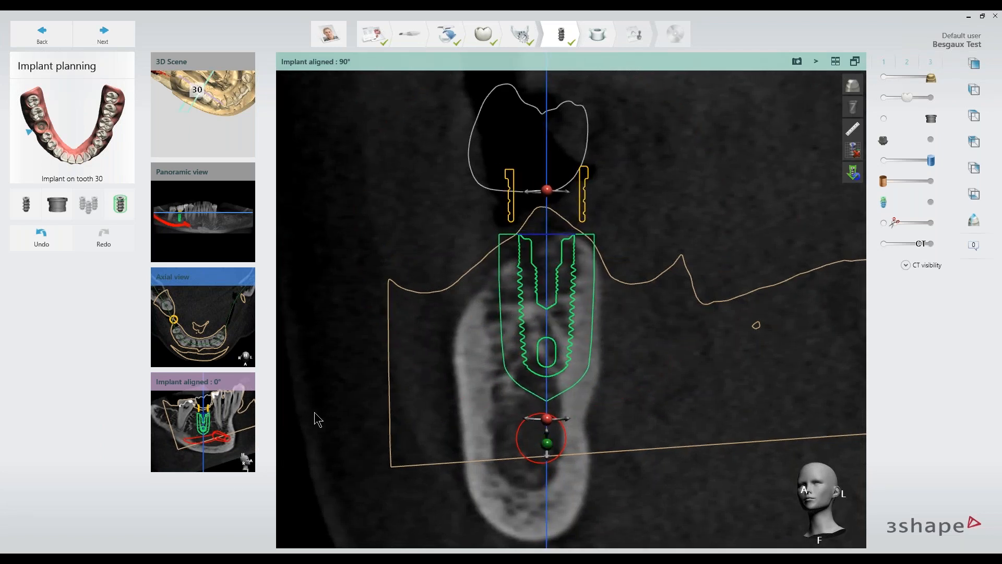
Step: Check the implant in the 0° view, and inspect its sleeve and axis from the side in a taller 3D scene within the multi-view layout
click(243, 425)
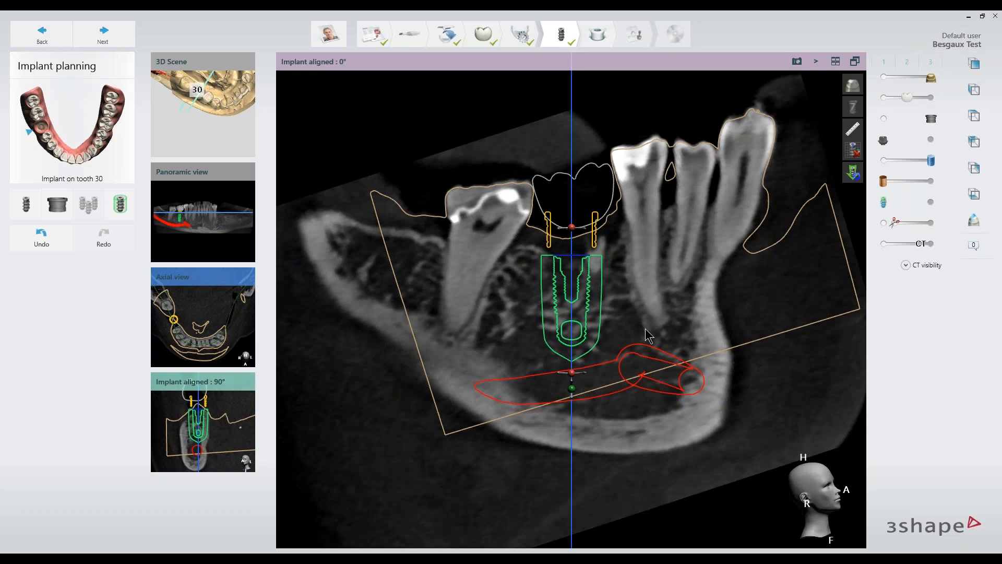
click(855, 62)
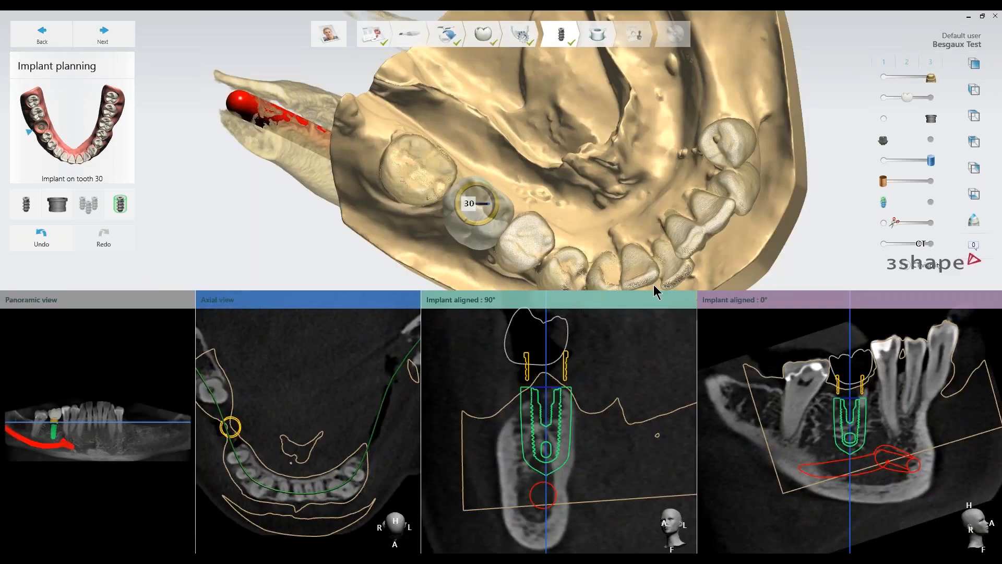
drag(650, 290, 651, 347)
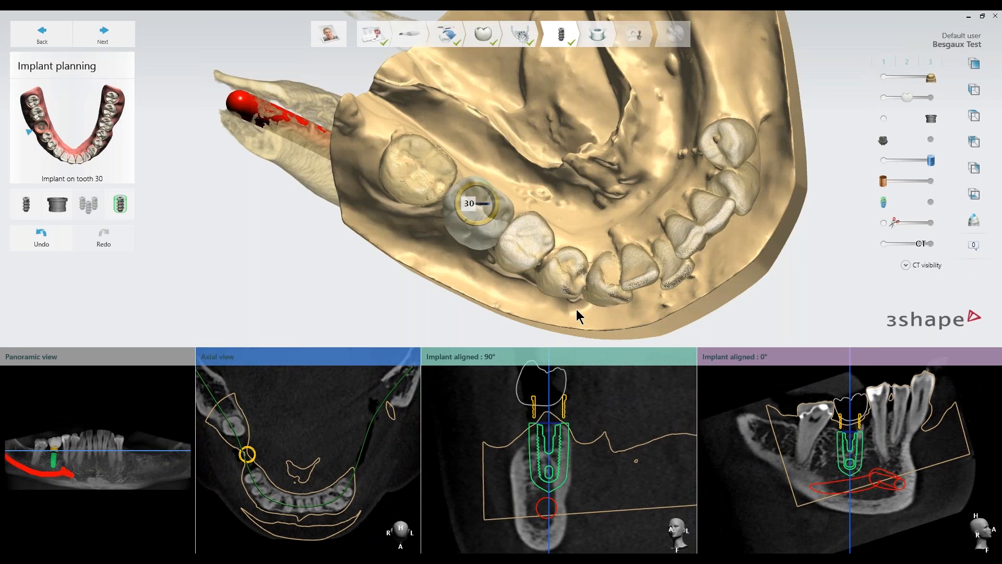
right_drag(577, 316, 586, 207)
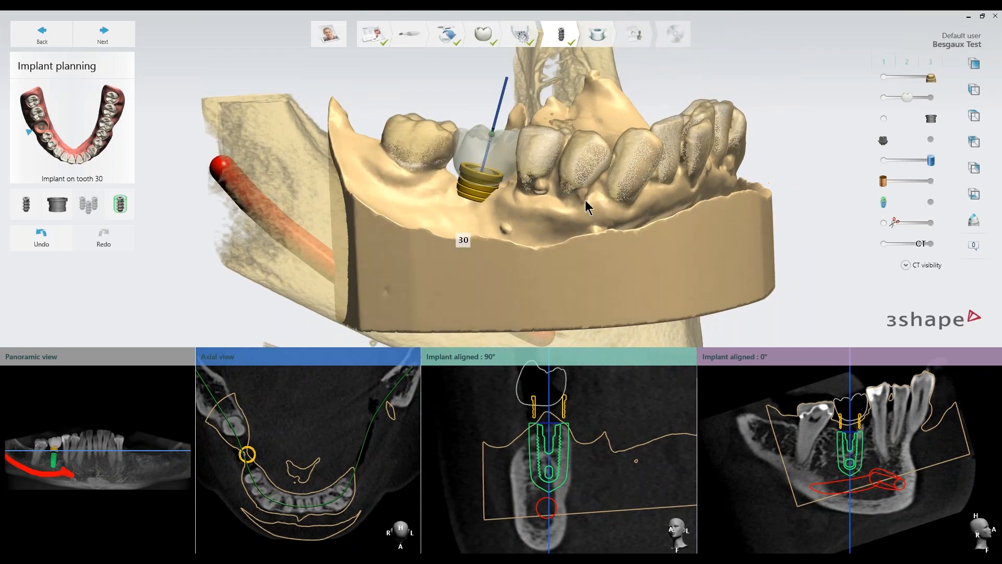
Step: Make the lower jaw scan semi-transparent to reveal the implant and sleeve at tooth 30
scroll(470, 212, up, 3)
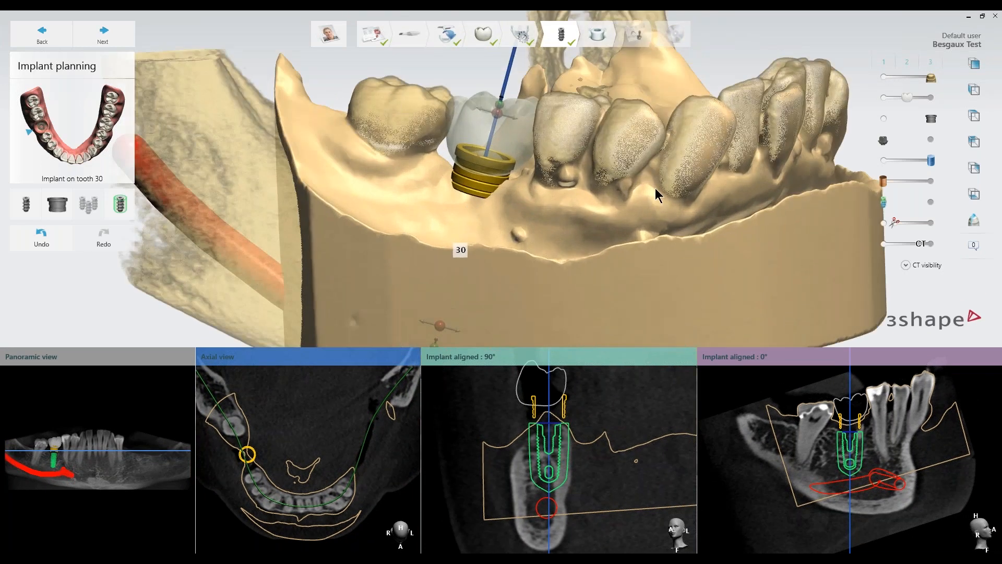
drag(931, 79, 919, 79)
drag(472, 222, 474, 221)
right_drag(618, 229, 572, 228)
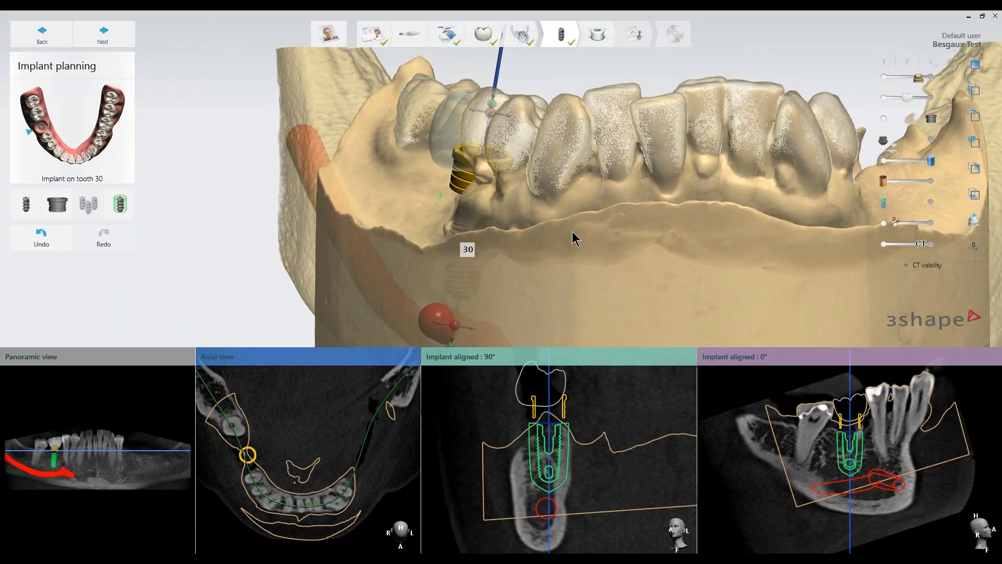
Step: Display the bone density around the implant at tooth 30 and examine the density map from several sides
click(896, 207)
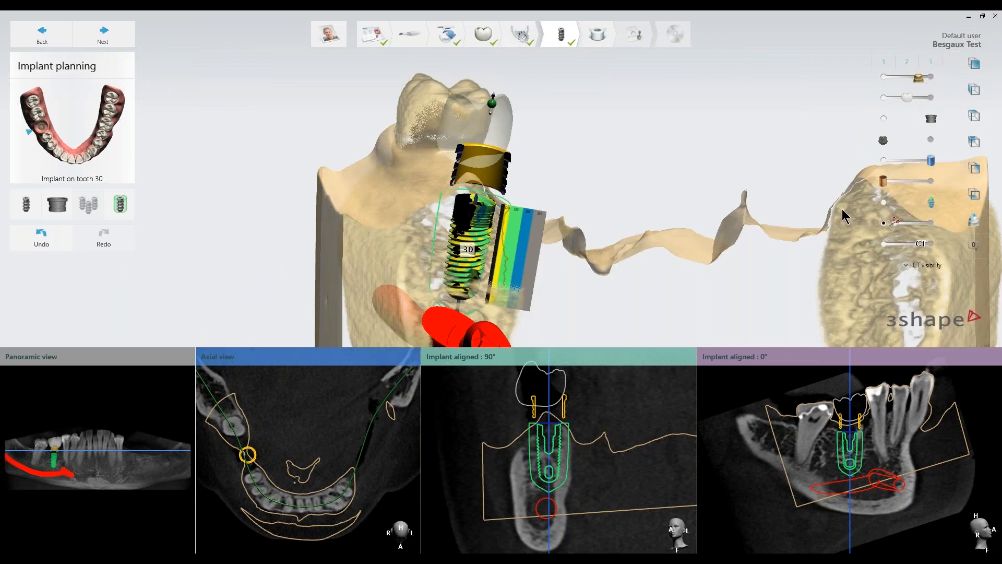
right_drag(846, 214, 559, 248)
scroll(500, 269, up, 5)
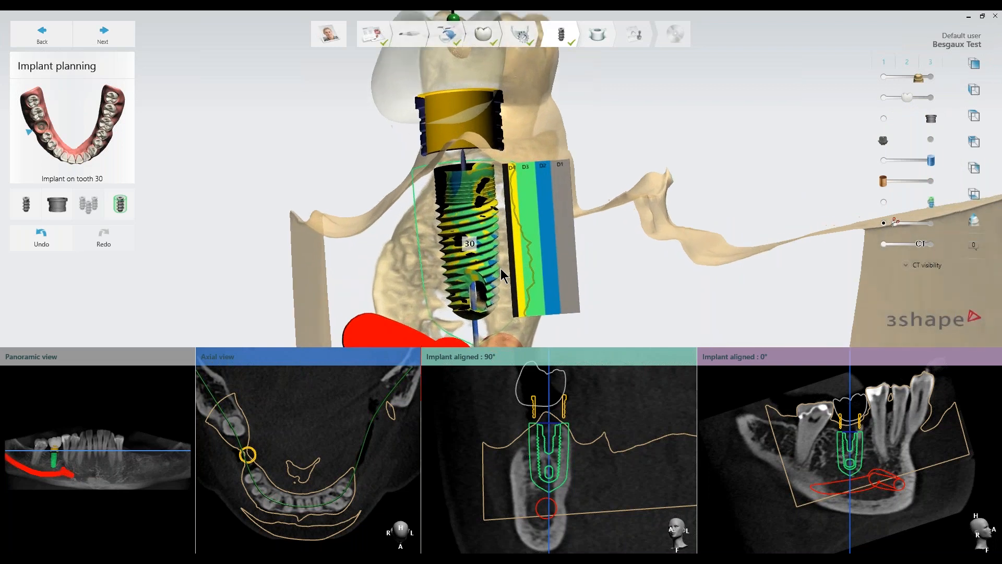
right_drag(647, 294, 563, 281)
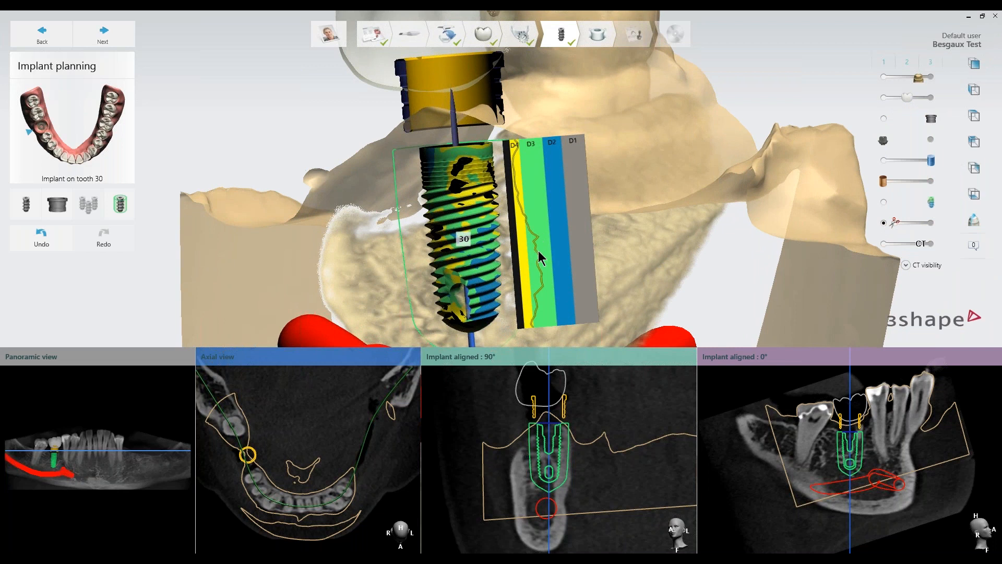
right_drag(607, 270, 638, 272)
mouse_move(928, 202)
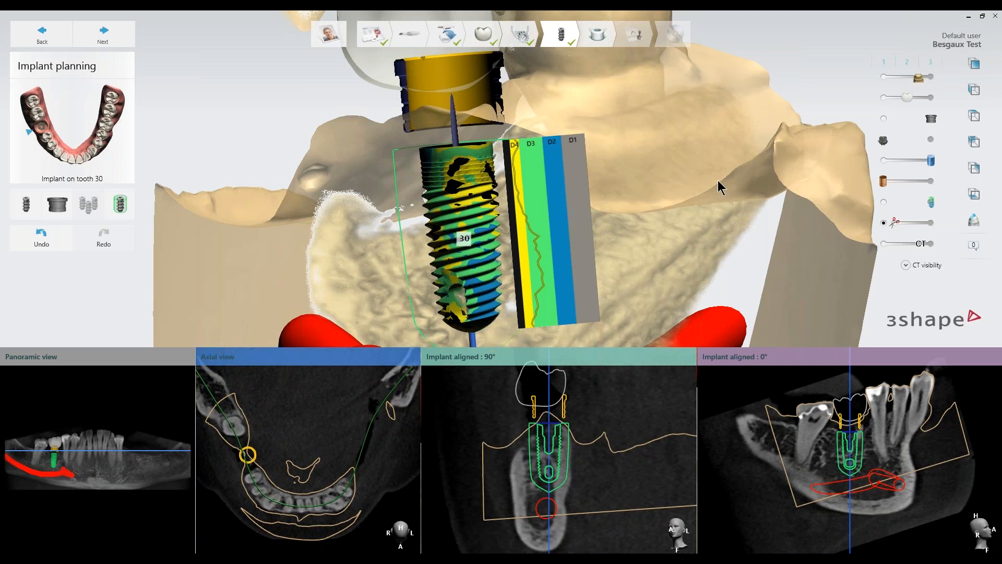
right_drag(718, 179, 714, 251)
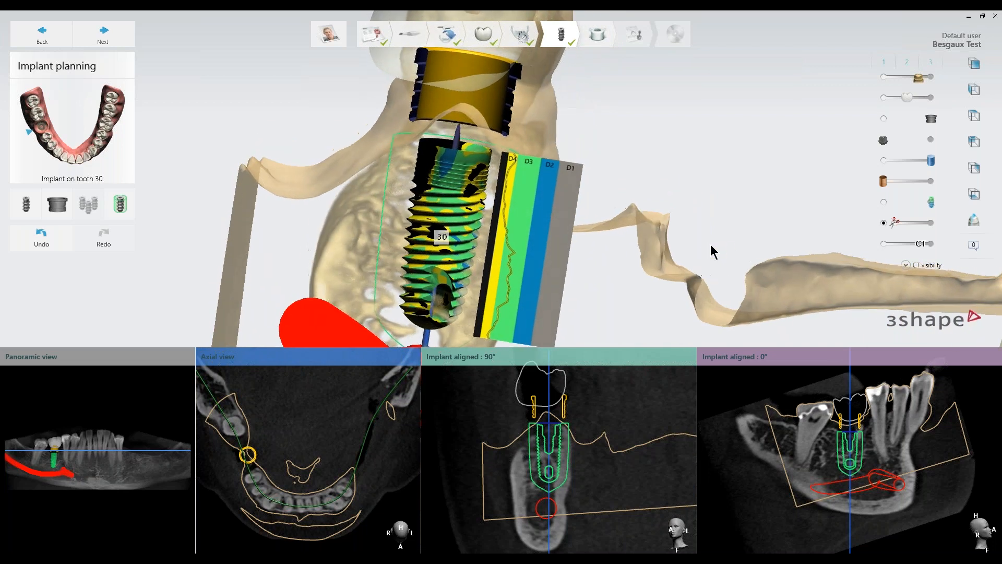
Step: Hide the bone density display and bring back the complete jaw model around tooth 30
click(885, 203)
scroll(639, 209, down, 5)
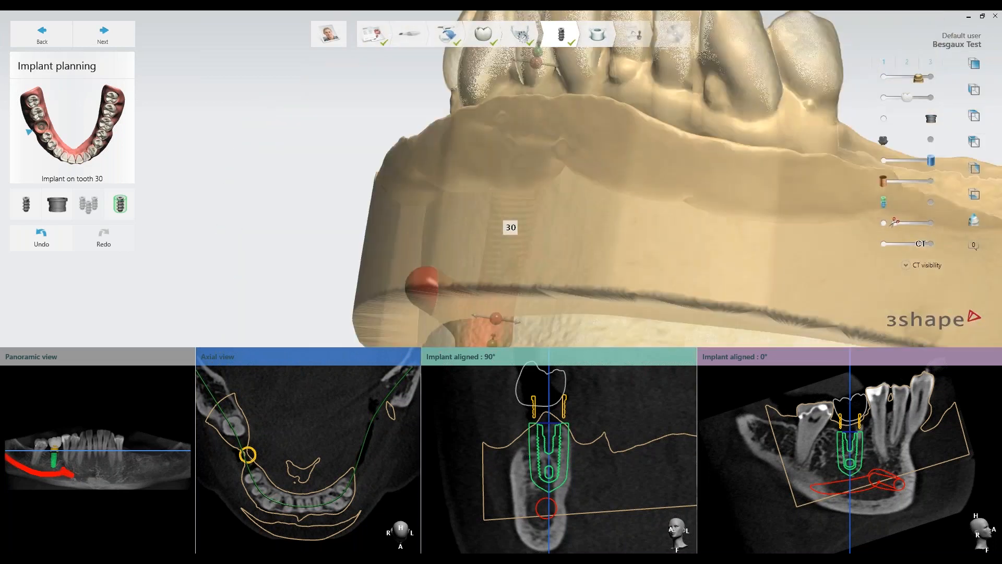
right_drag(459, 182, 704, 240)
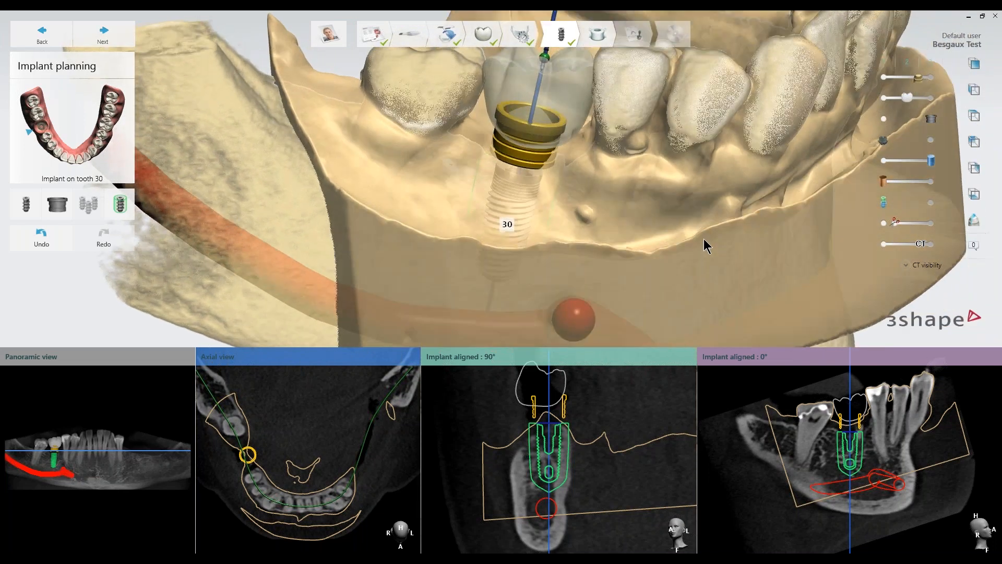
mouse_move(626, 411)
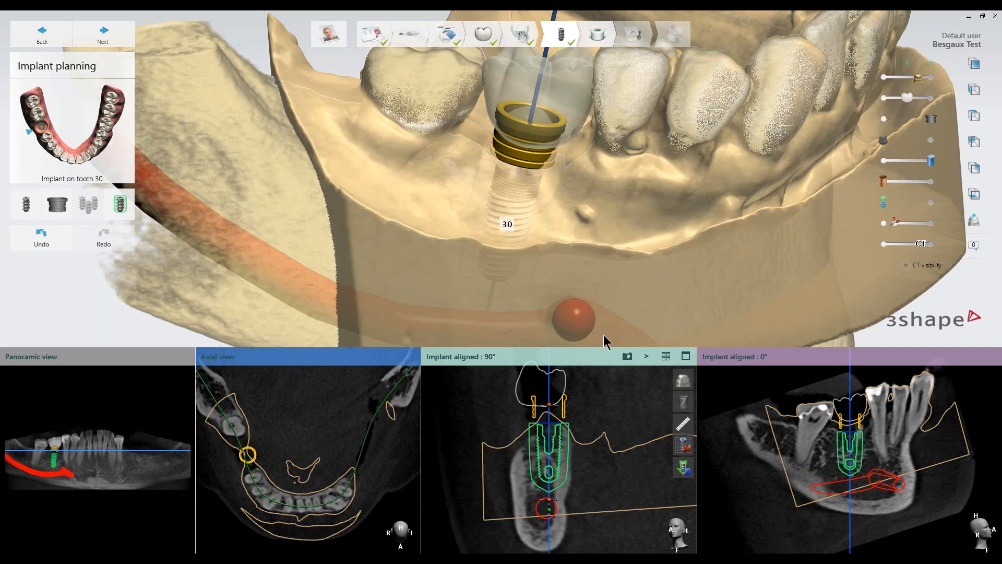
right_drag(620, 214, 554, 243)
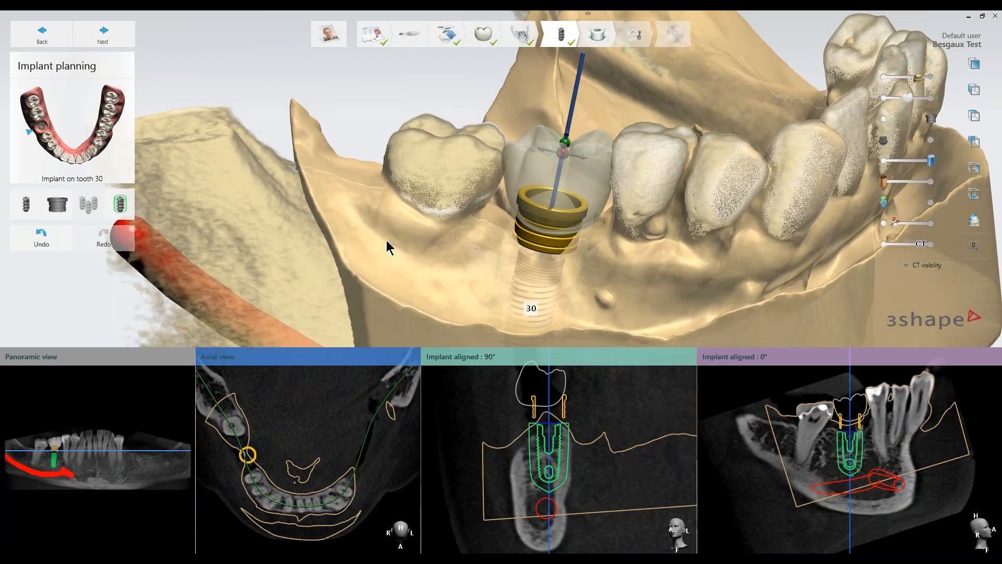
Step: Replace the tooth 30 sleeve with a Steco fully guided sleeve of 5.3 mm inner diameter and 4.0 mm height
click(57, 208)
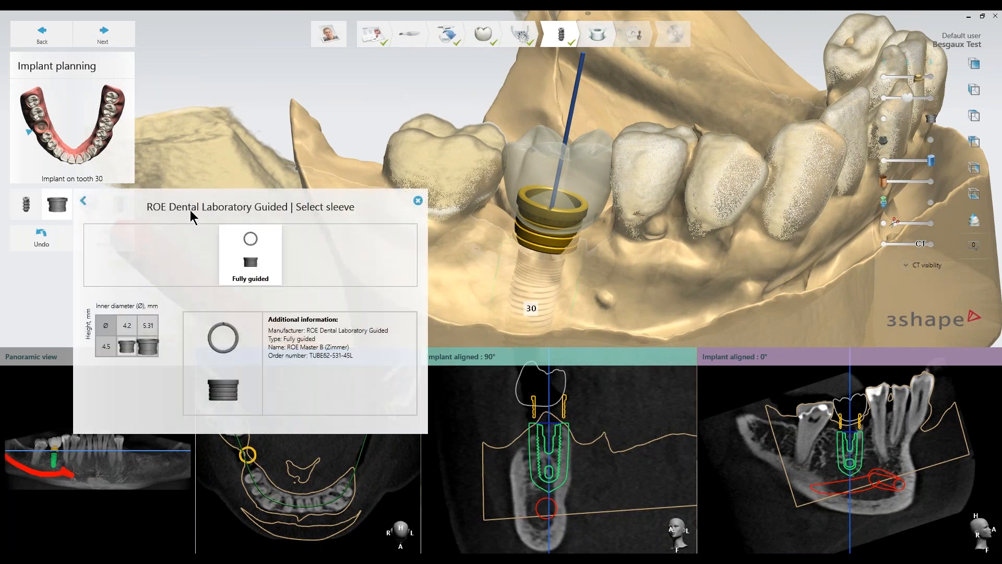
click(84, 200)
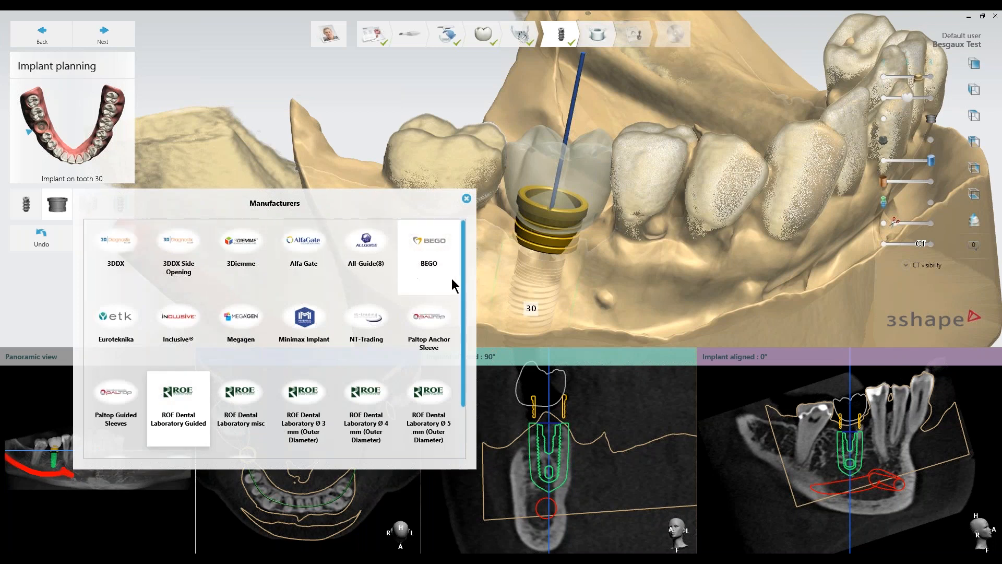
scroll(463, 285, down, 1)
scroll(468, 293, up, 1)
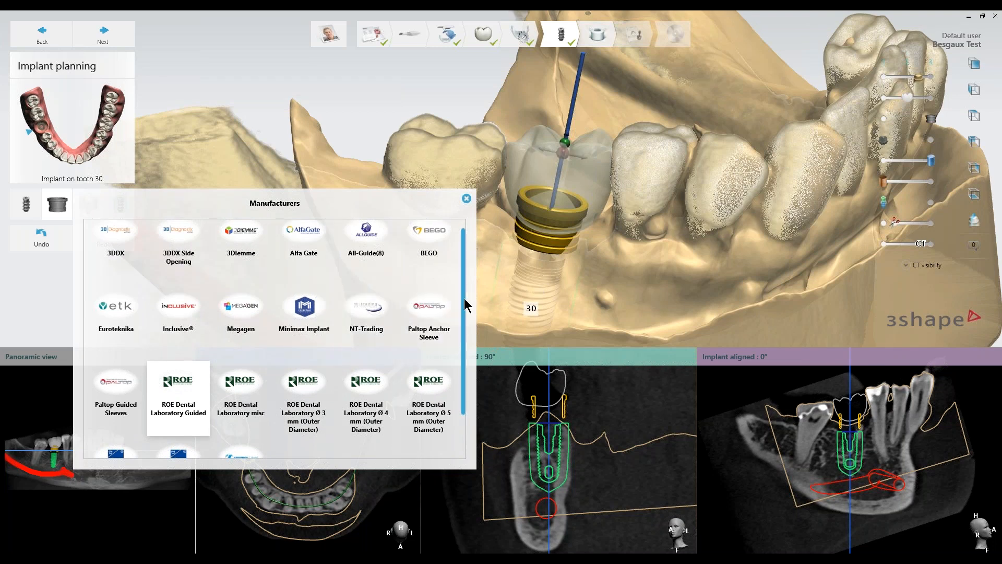
drag(463, 297, 467, 340)
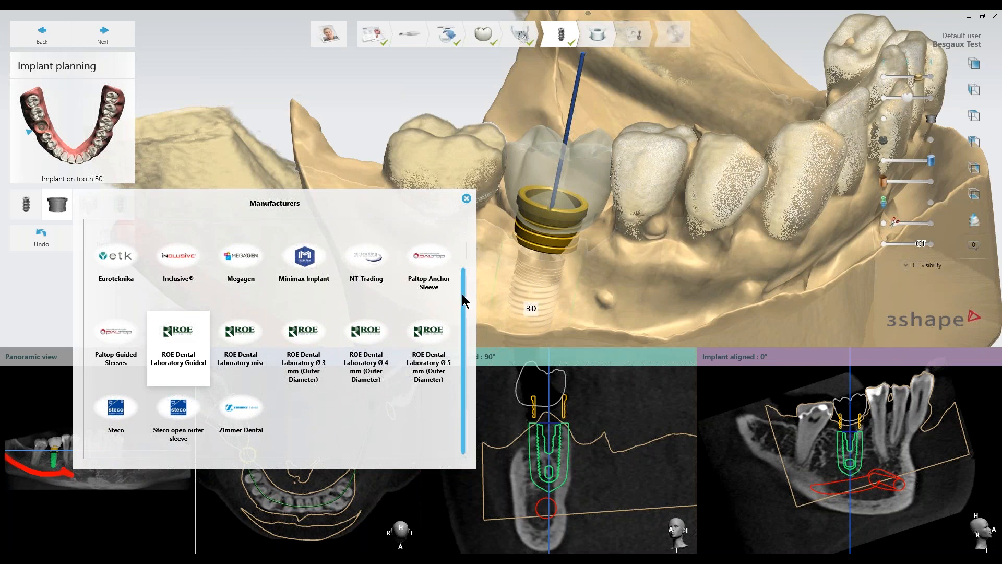
mouse_move(464, 302)
mouse_down()
mouse_move(463, 257)
mouse_move(462, 283)
mouse_up()
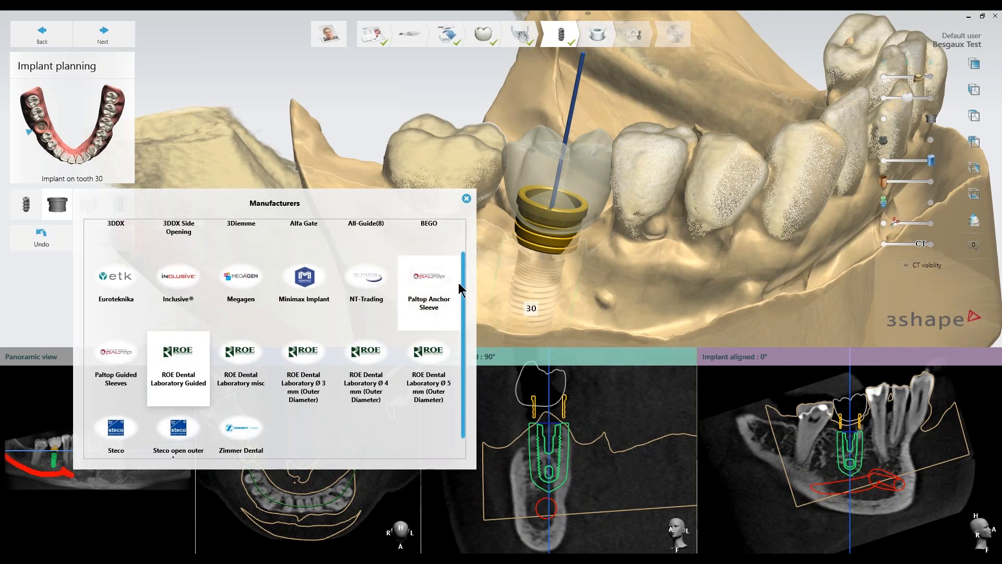
drag(462, 318, 465, 337)
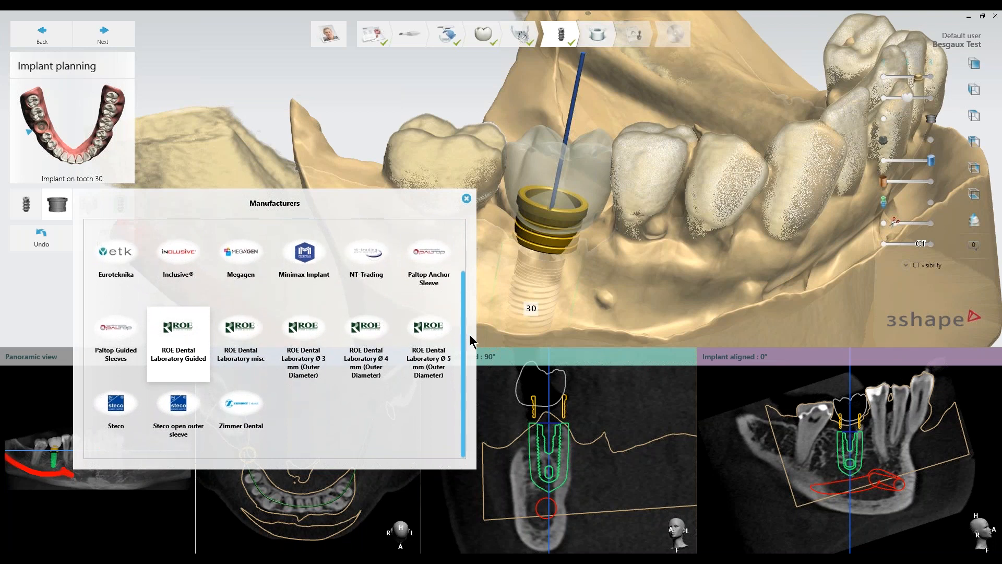
click(117, 406)
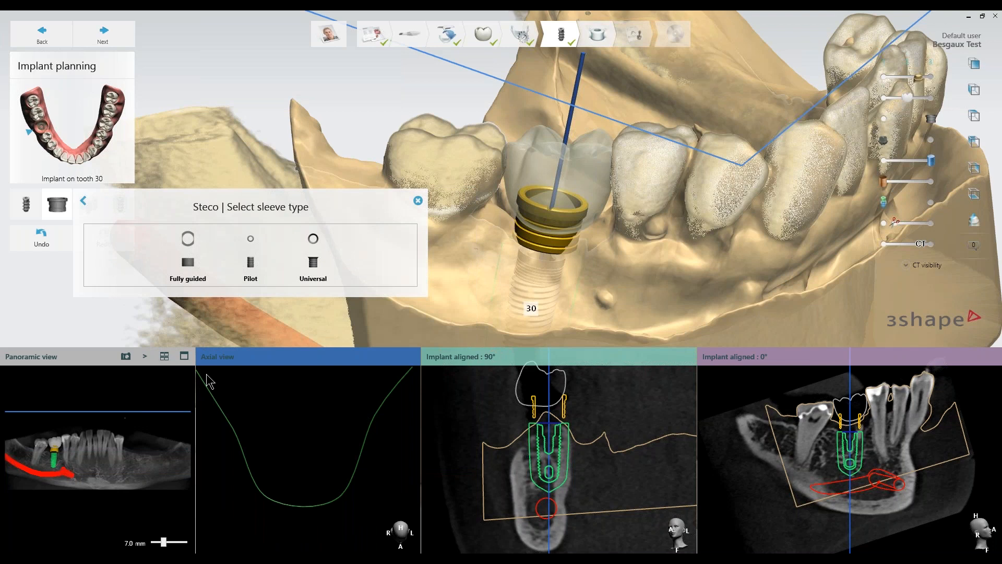
click(192, 261)
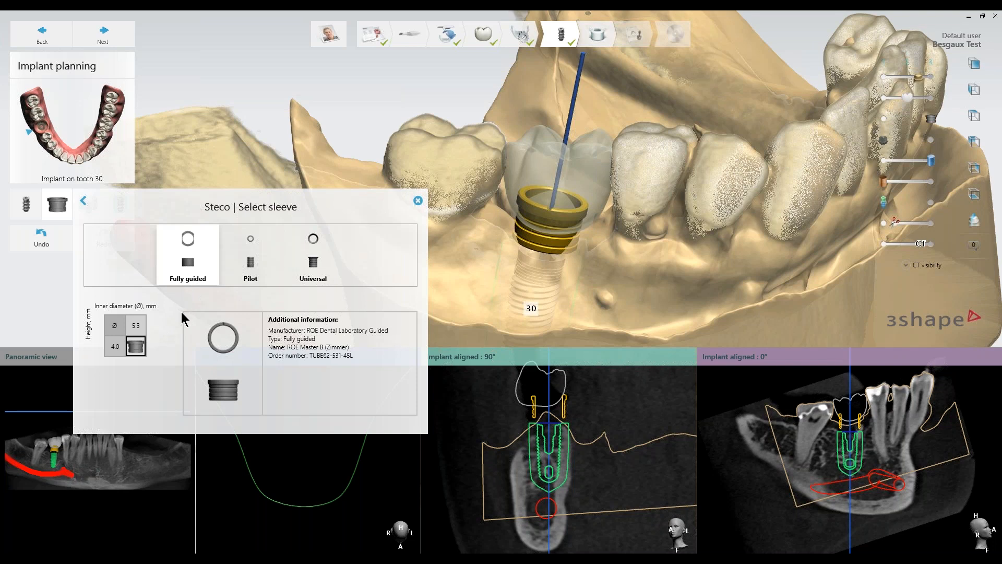
click(134, 345)
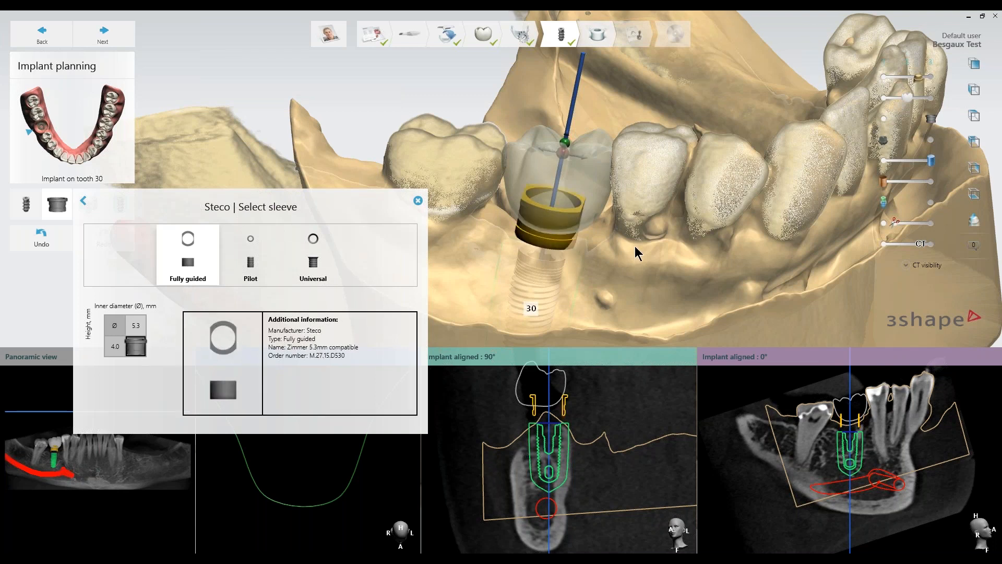
Step: Raise the fully guided sleeve along the implant axis, away from the implant at tooth 30
middle_drag(634, 246, 656, 274)
mouse_move(587, 170)
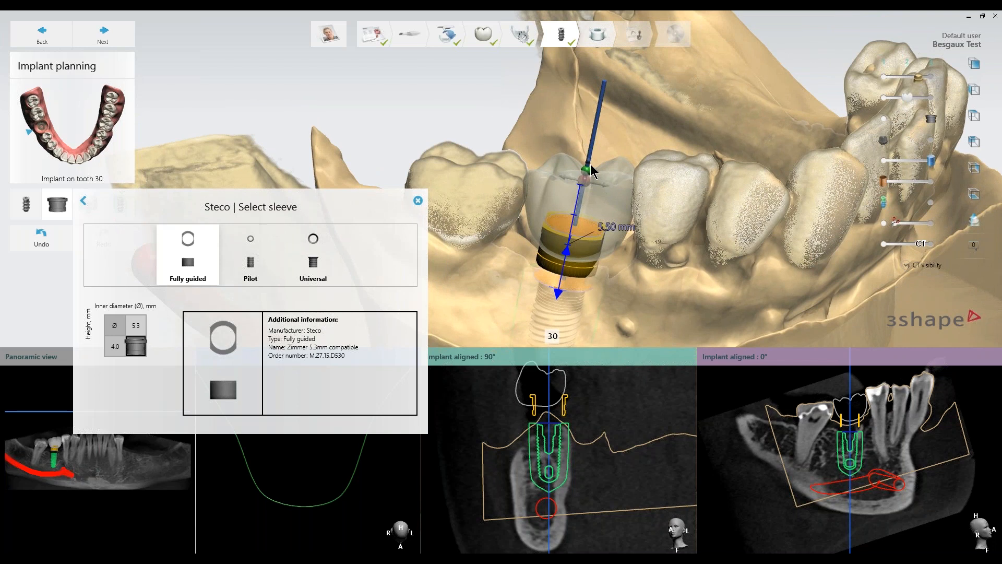
mouse_move(592, 166)
mouse_down()
mouse_move(605, 123)
mouse_move(604, 151)
mouse_move(596, 145)
mouse_move(588, 154)
mouse_up()
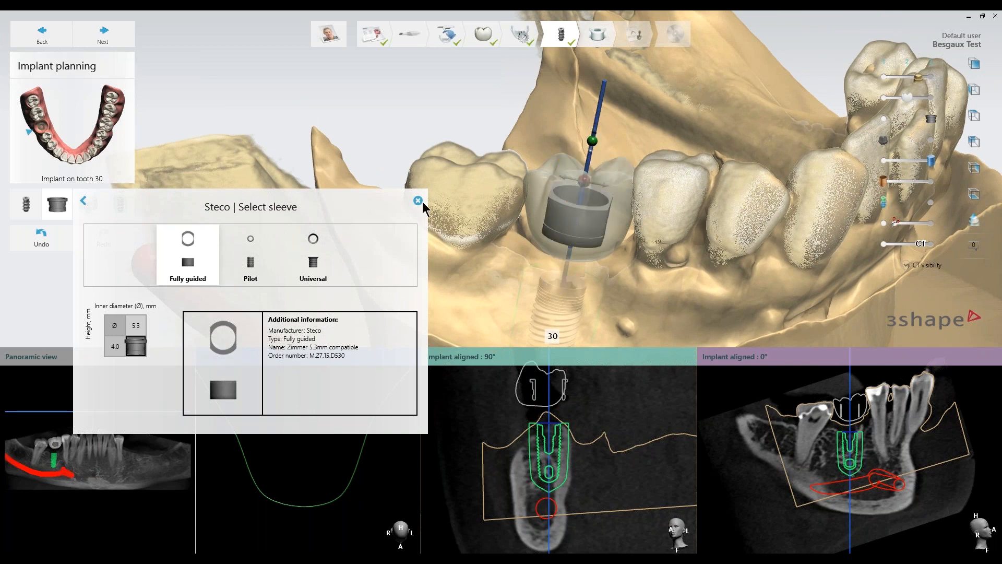
Step: Try a Steco pilot sleeve of 2.35 mm inner diameter and 5.0 mm height and adjust its height along the implant axis
click(256, 269)
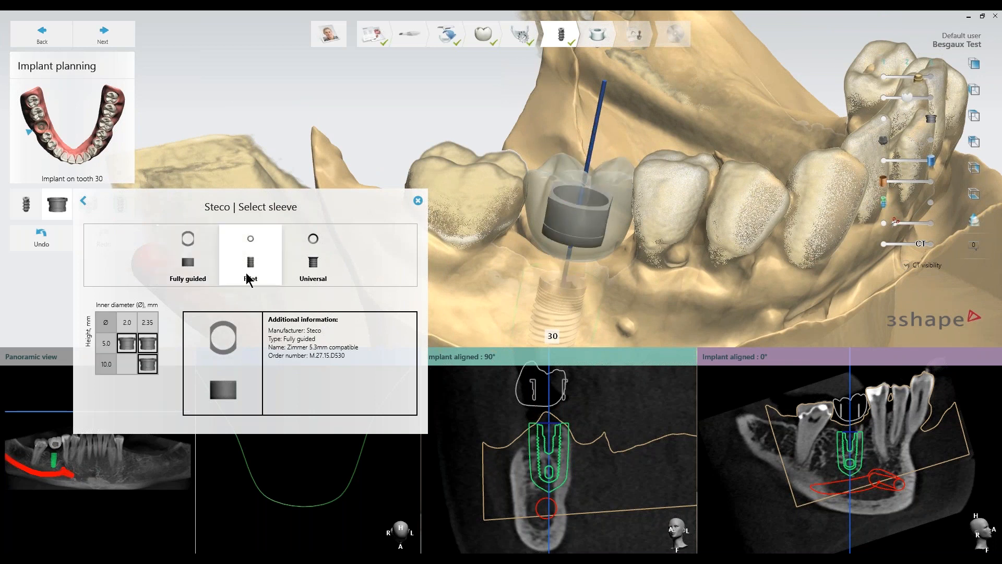
click(149, 343)
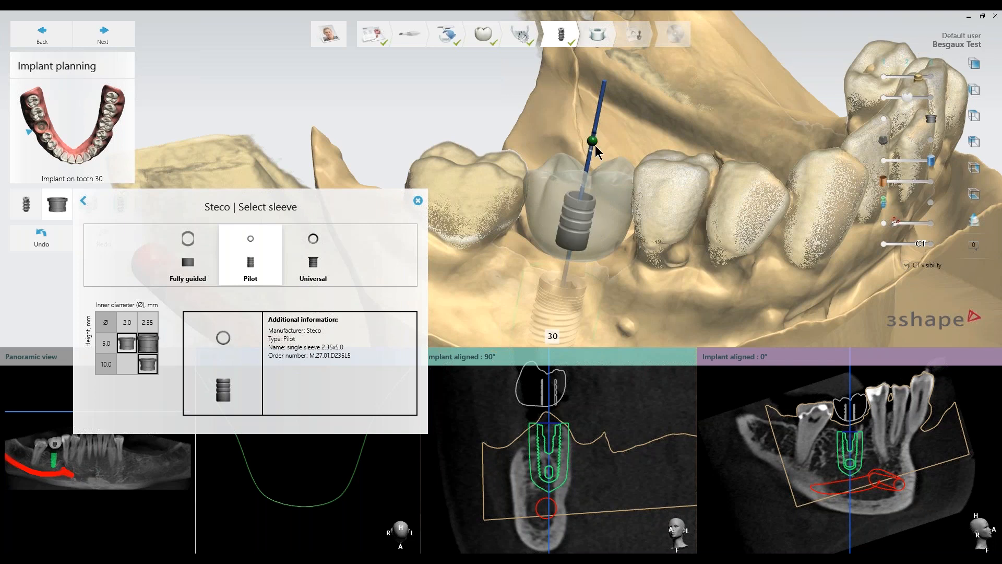
drag(596, 152, 616, 140)
right_drag(694, 198, 676, 207)
drag(596, 125, 626, 150)
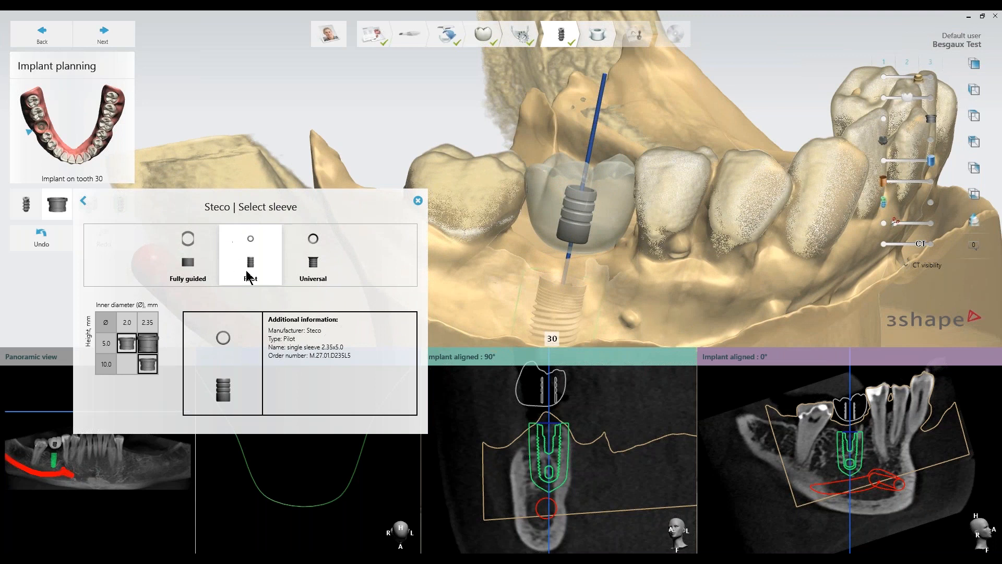
Step: Try a Steco universal sleeve of 3.5 mm inner diameter and 5.0 mm height and inspect it from above
click(306, 264)
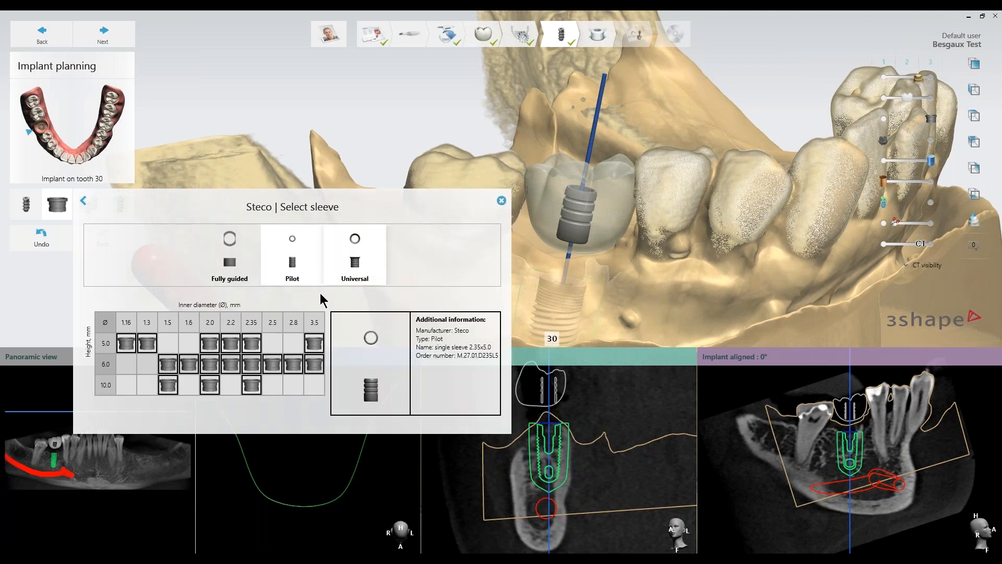
click(314, 343)
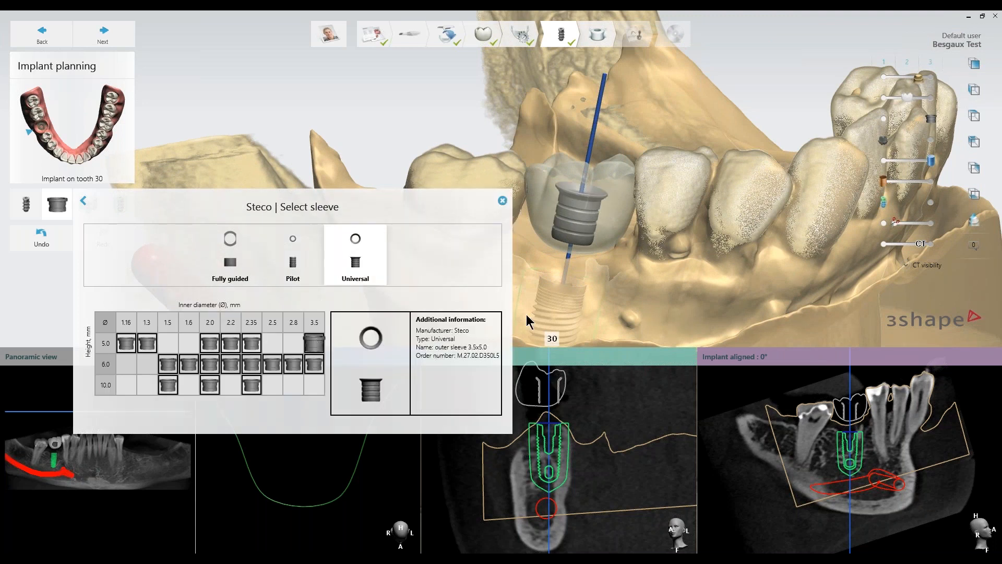
drag(594, 132, 609, 135)
right_drag(684, 171, 651, 235)
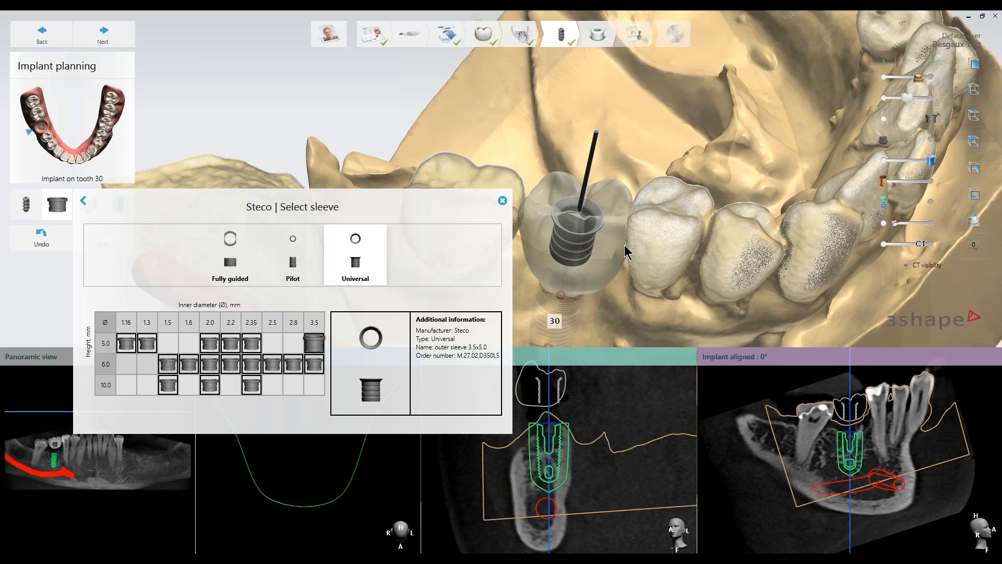
Step: Switch back to the Steco fully guided 5.3 mm sleeve, 4.0 mm high, and lower it along the axis toward the implant
click(247, 257)
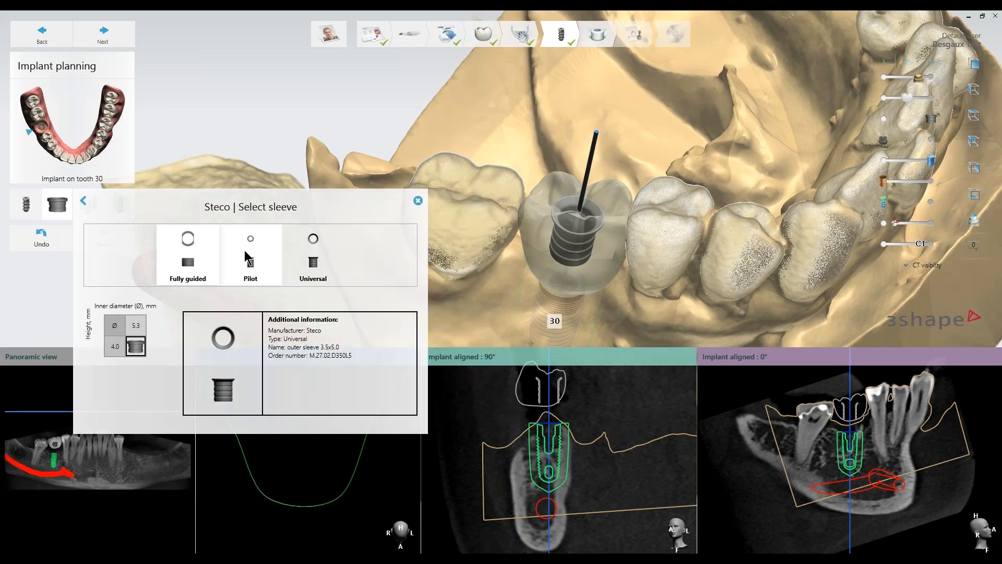
click(137, 348)
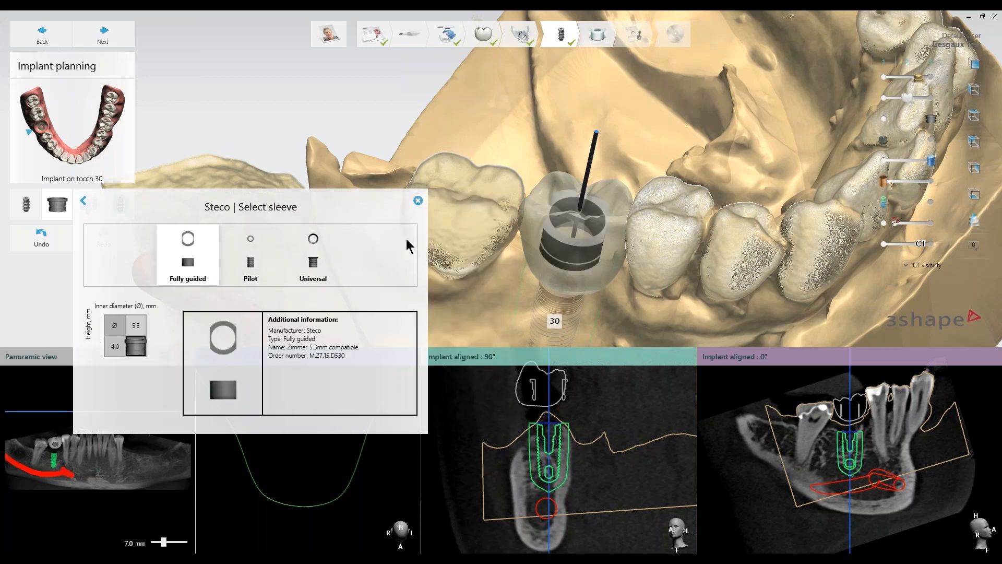
click(418, 202)
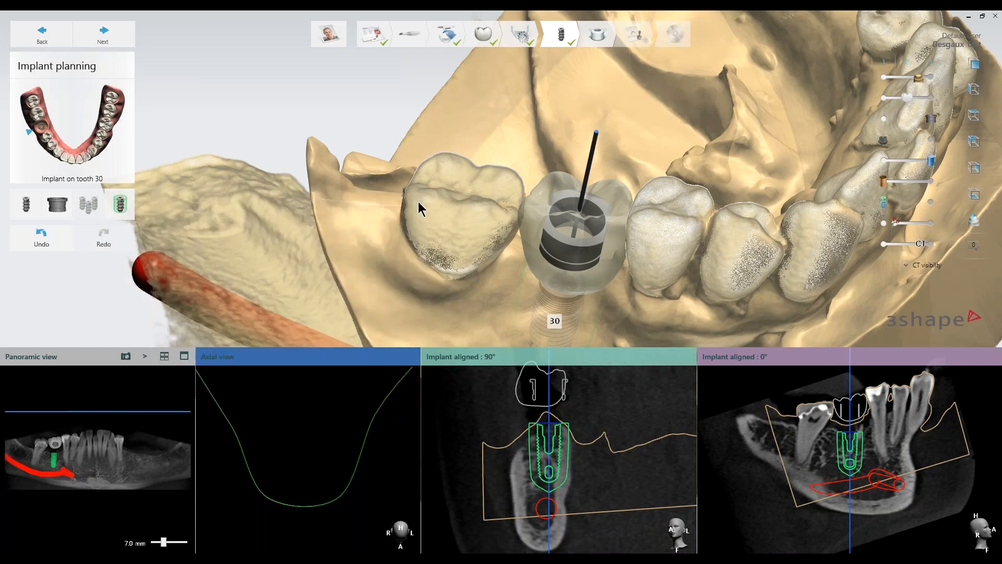
right_drag(636, 299, 573, 192)
drag(579, 111, 581, 128)
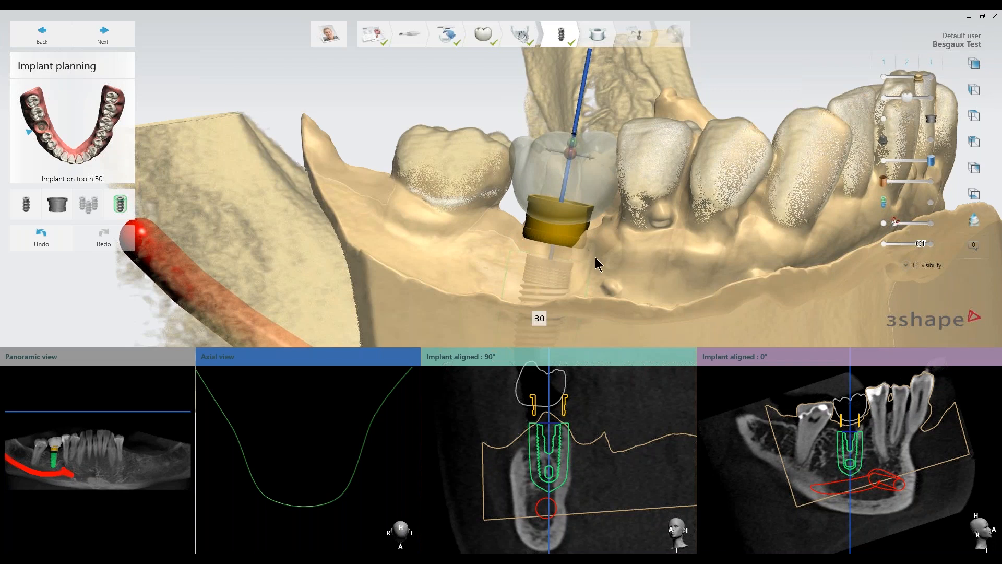
Step: Examine the sleeve's position above the implant in the 3D view and in both implant-aligned cross-sections
right_drag(599, 261, 549, 216)
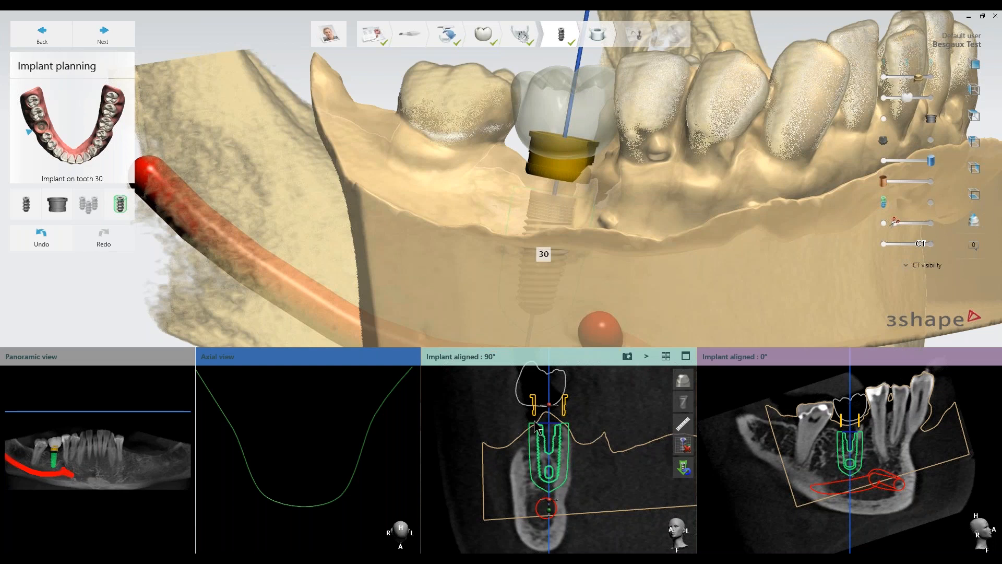
scroll(537, 426, up, 5)
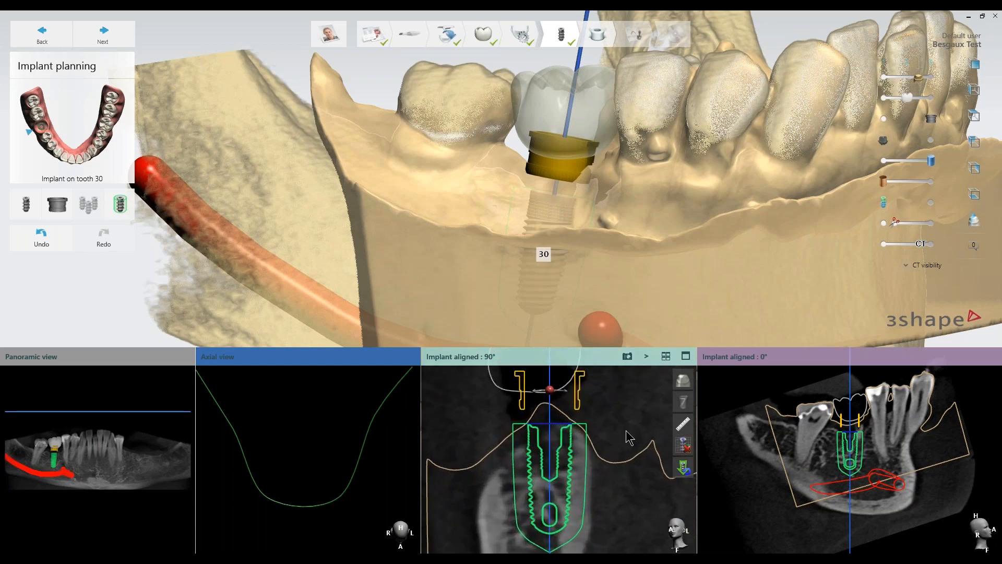
scroll(866, 428, up, 4)
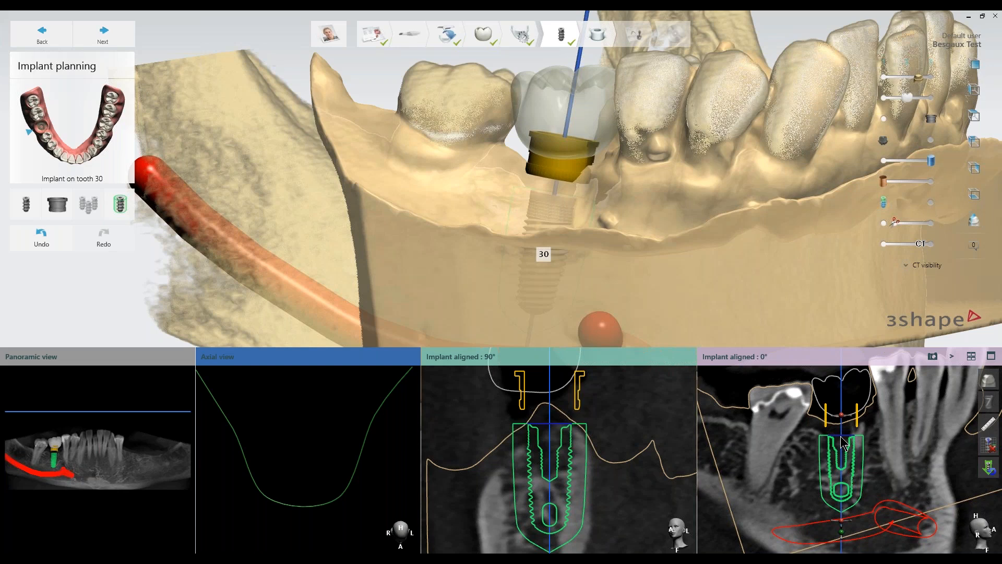
Step: Raise the guide sleeve along the implant axis at tooth 30 until it sits inside the planned crown, clear of the gum
scroll(866, 436, up, 2)
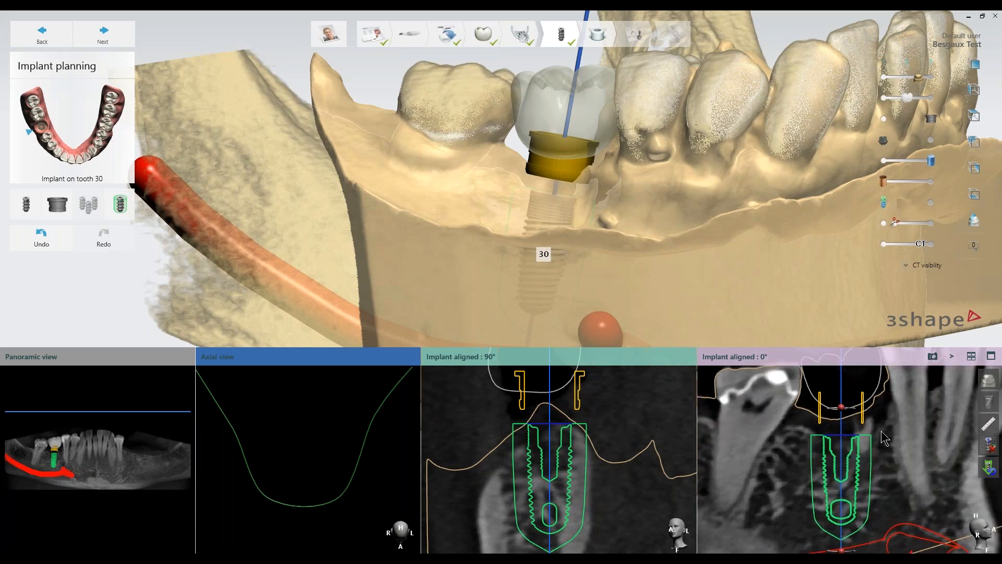
scroll(891, 430, up, 2)
middle_drag(889, 438, 903, 473)
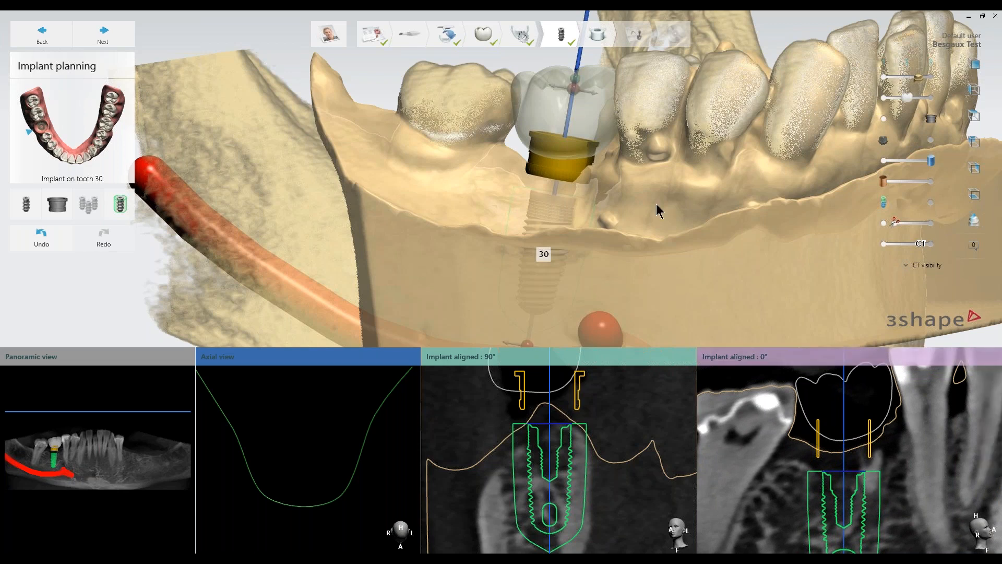
right_drag(655, 204, 678, 207)
middle_drag(672, 159, 690, 214)
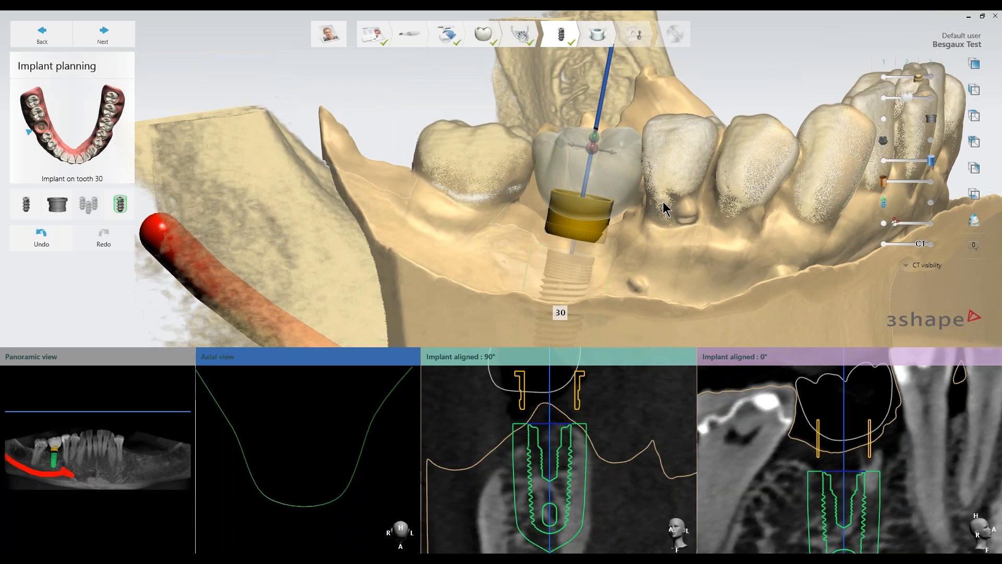
mouse_move(598, 141)
drag(597, 142, 600, 111)
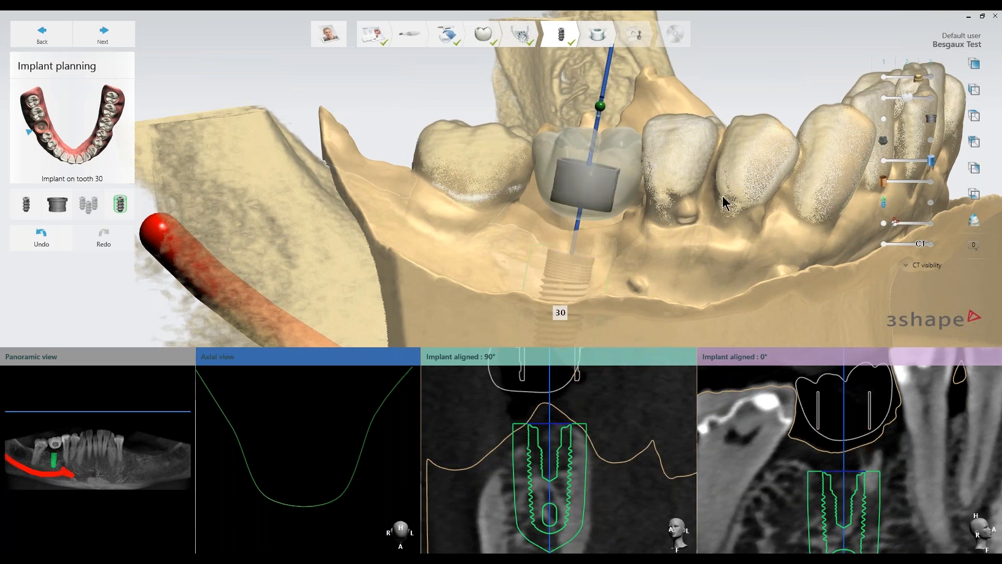
mouse_move(722, 204)
right_down()
mouse_move(738, 226)
mouse_move(700, 221)
mouse_move(710, 208)
right_up()
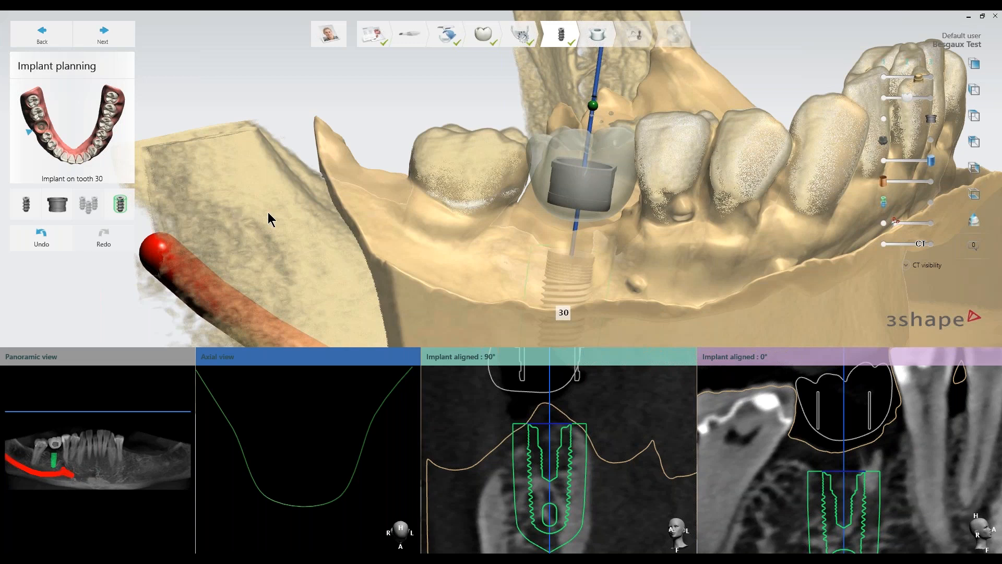
Step: Finish implant planning with the raised sleeve and proceed to the surgical guide design for the lower jaw
scroll(268, 211, down, 4)
right_drag(521, 219, 479, 248)
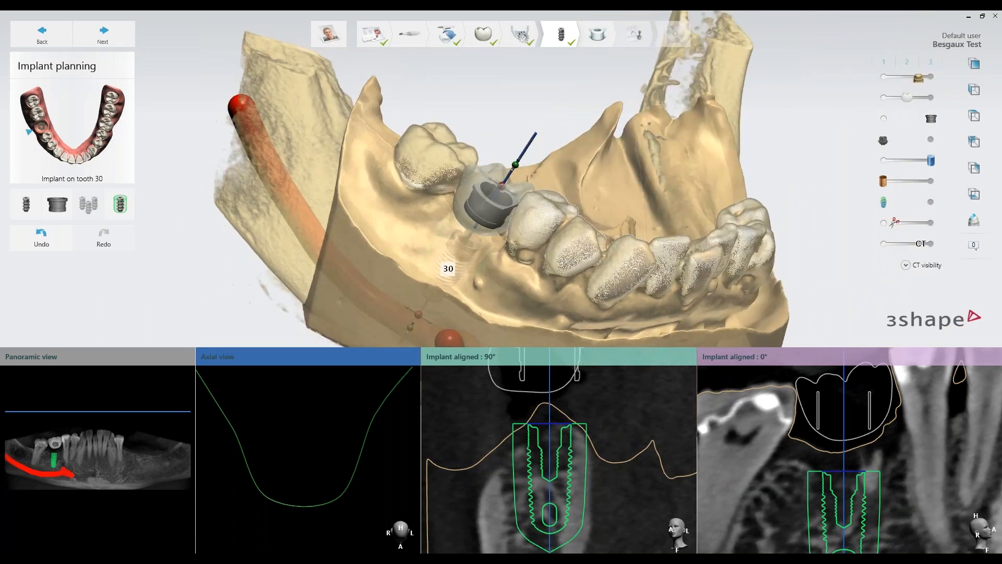
click(120, 38)
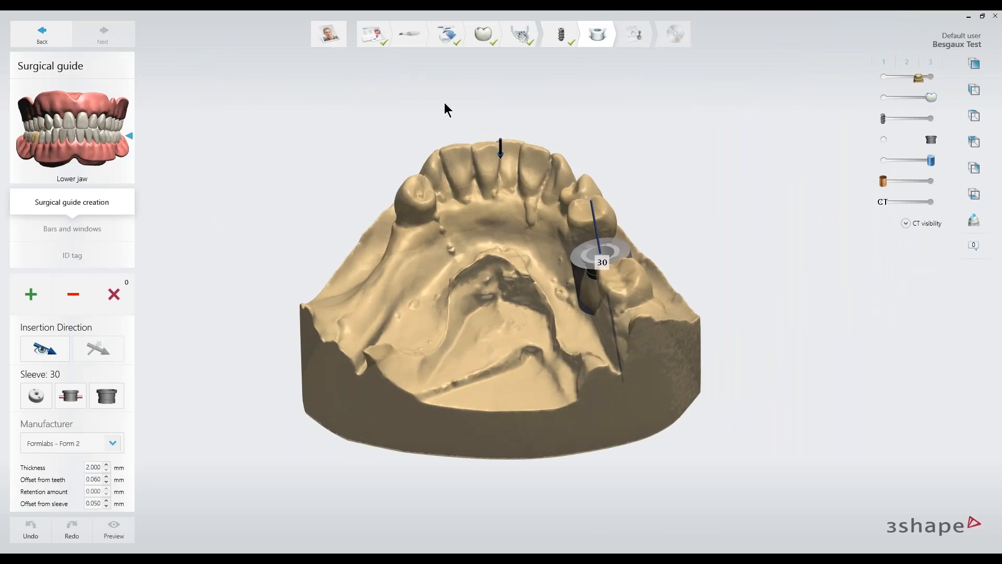
Step: Shorten the material surrounding sleeve 30 to just beneath the sleeve and slightly widen its outer diameter
right_drag(542, 271, 653, 250)
scroll(597, 254, up, 3)
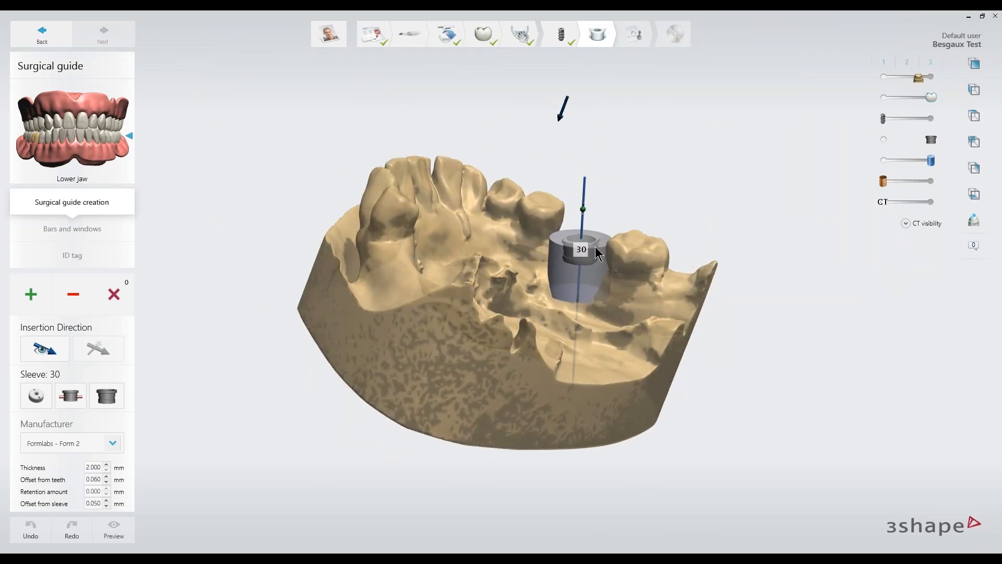
scroll(597, 254, up, 5)
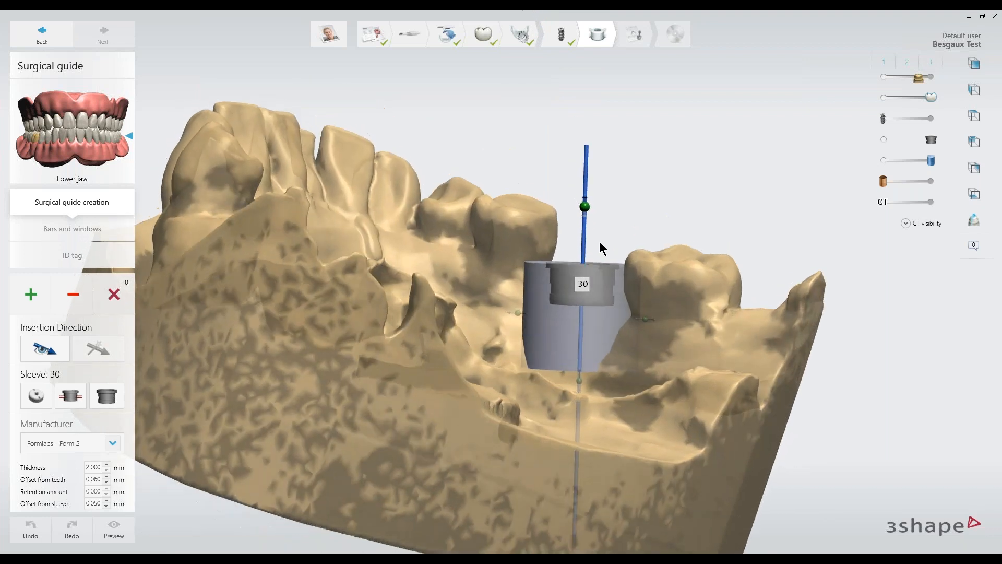
right_drag(600, 241, 416, 248)
middle_drag(414, 350, 473, 306)
right_drag(458, 340, 471, 303)
scroll(471, 309, up, 5)
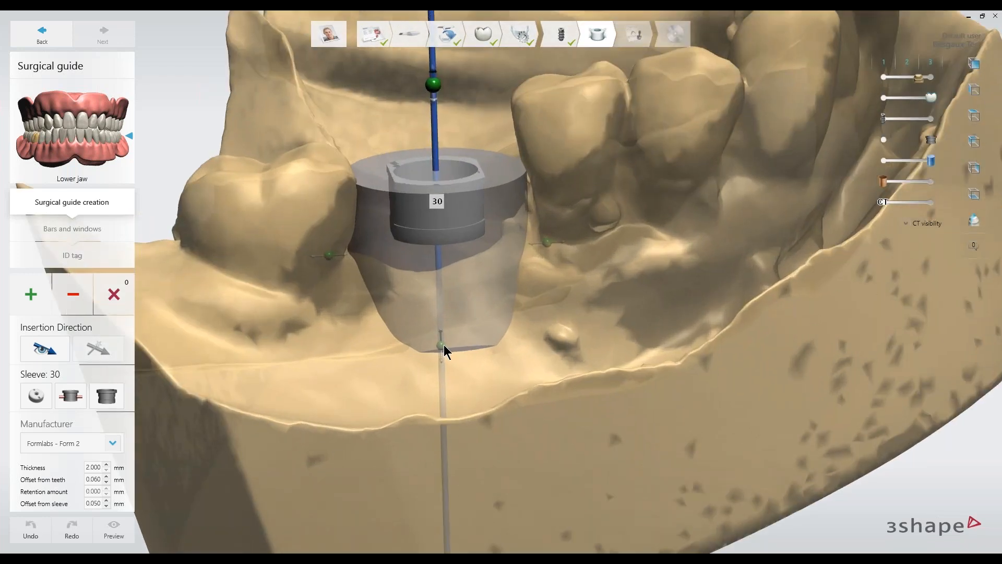
drag(443, 338, 407, 259)
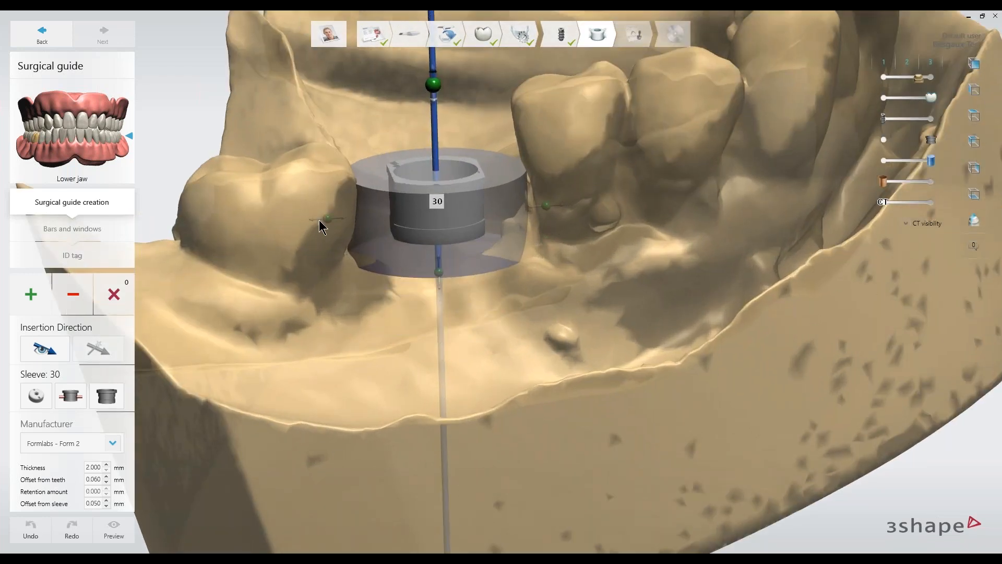
drag(330, 218, 327, 220)
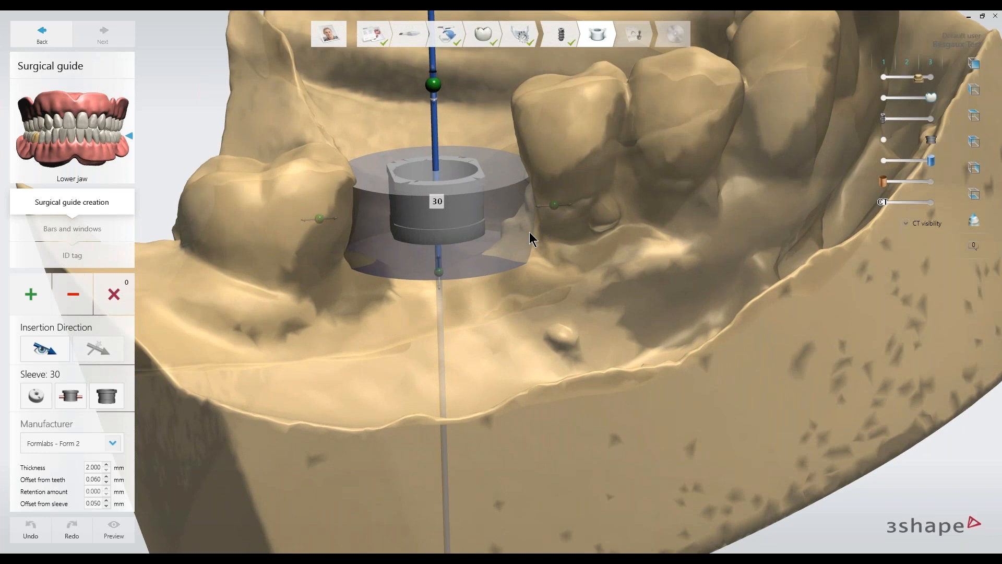
right_drag(530, 233, 465, 216)
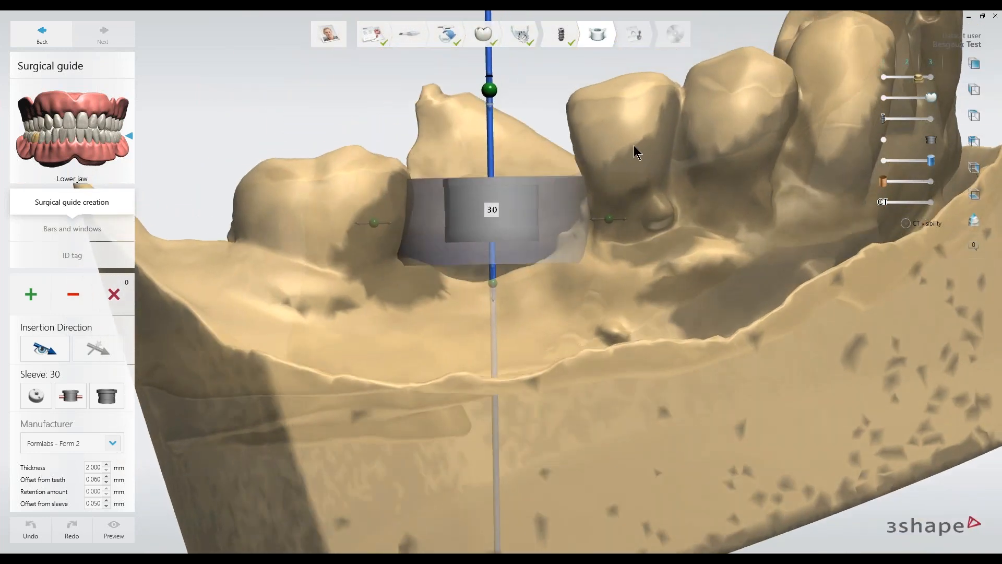
drag(494, 289, 494, 273)
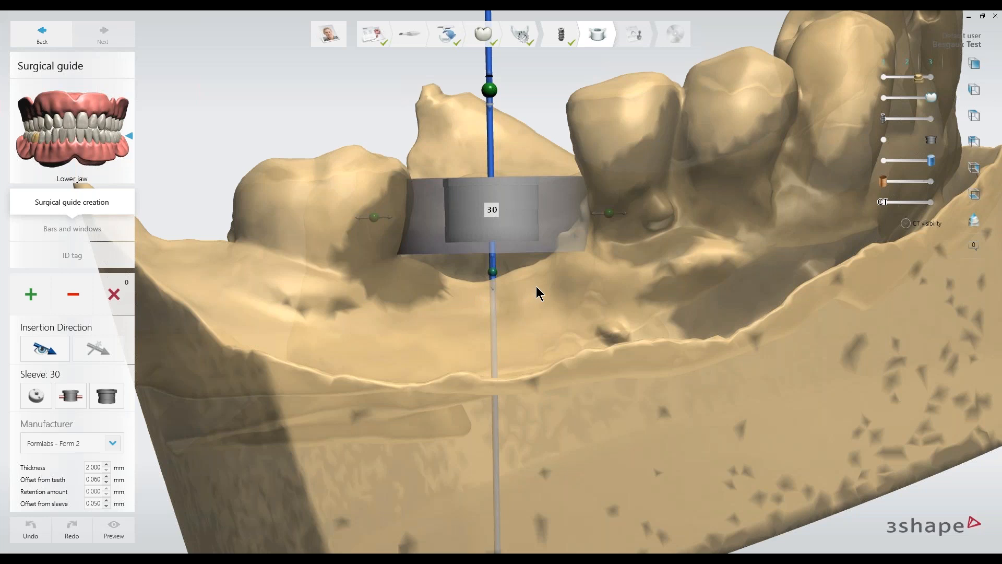
Step: Try extending the material around sleeve 30 down to the gum, and shorten it back to just beneath the sleeve
right_drag(559, 273, 598, 190)
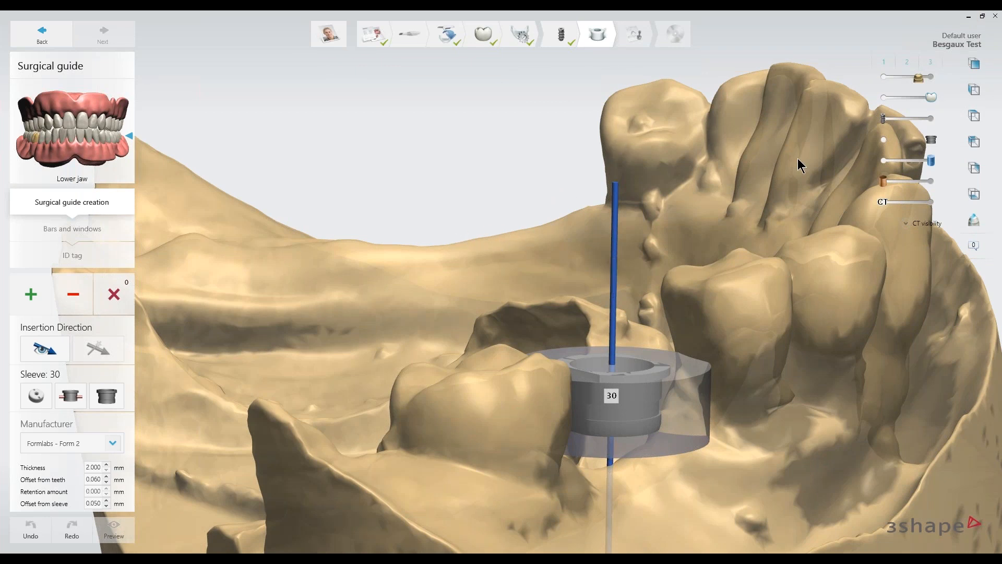
right_drag(664, 250, 604, 306)
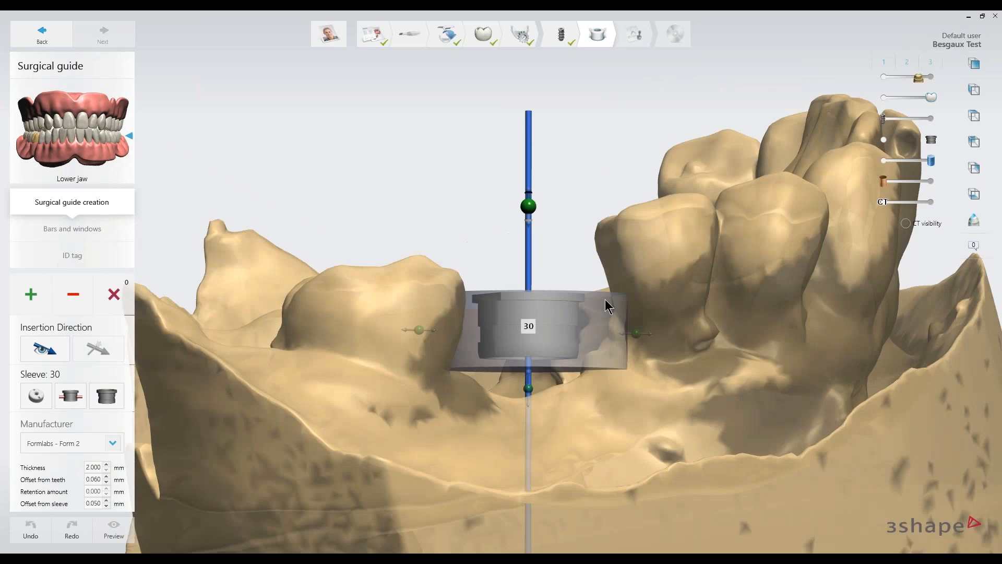
drag(529, 391, 536, 447)
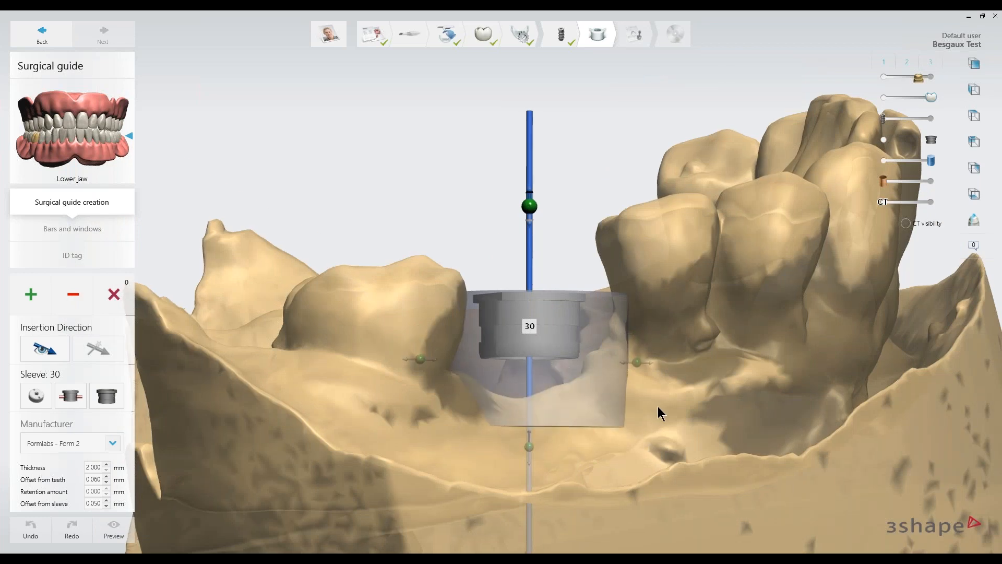
right_drag(658, 406, 576, 453)
drag(542, 459, 551, 403)
Step: Fine-tune the outer diameter of the material around sleeve 30 from above and check its fit between the neighbouring teeth
right_drag(641, 368, 606, 252)
mouse_move(594, 352)
mouse_down()
mouse_move(581, 354)
mouse_move(599, 348)
mouse_up()
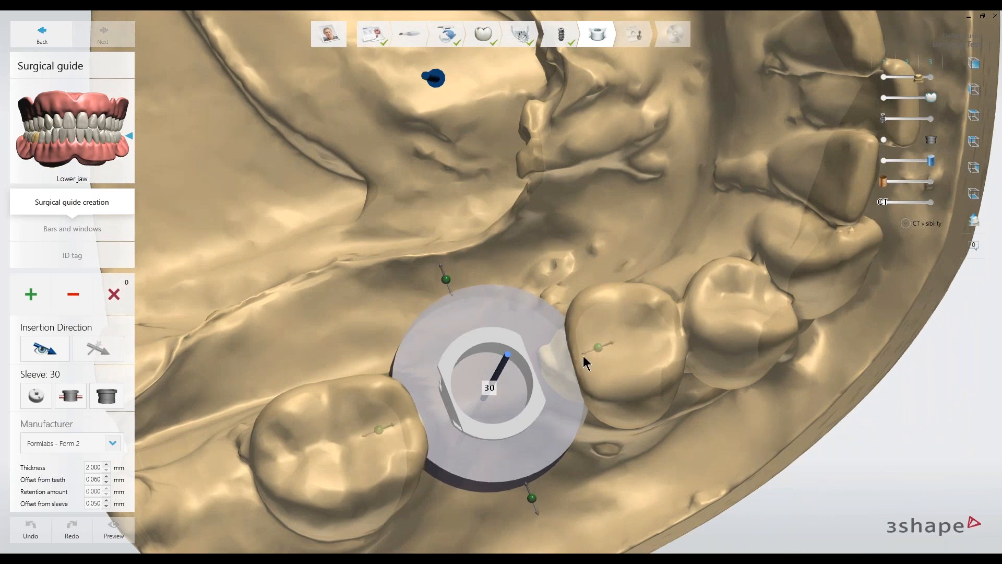
right_drag(618, 358, 624, 290)
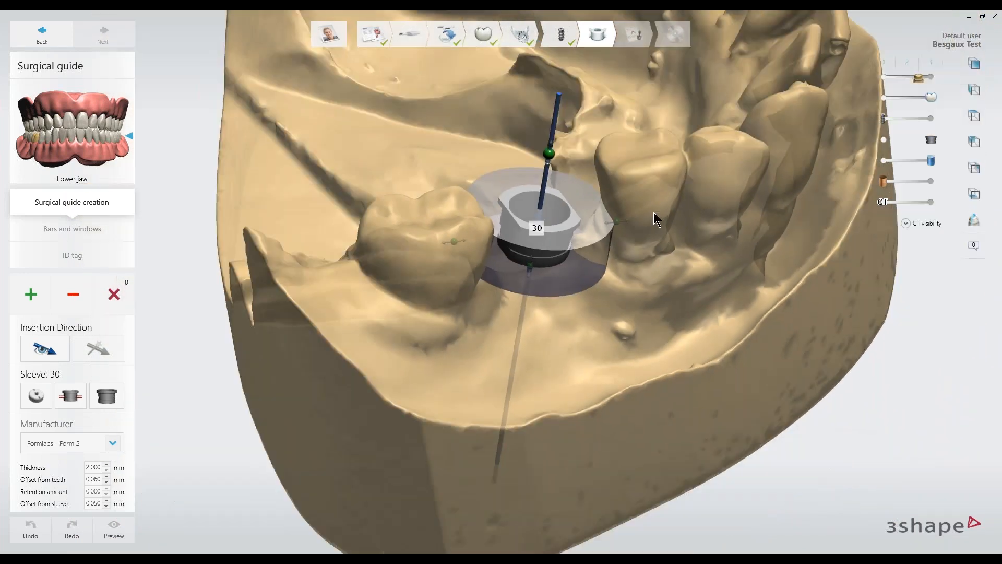
right_drag(654, 212, 649, 293)
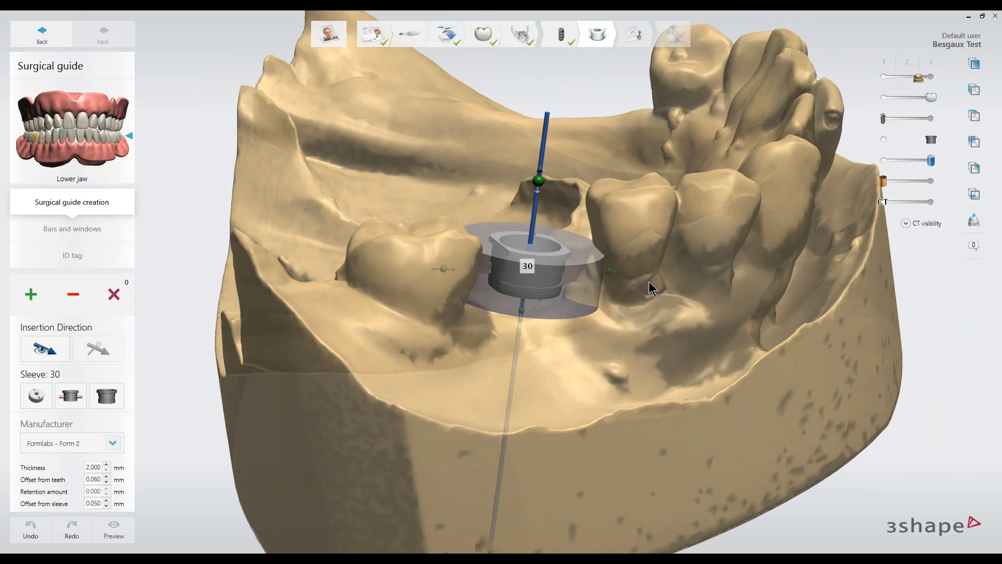
Step: Make the lower jaw model fully opaque and bring the whole model with the insertion direction arrow into view
scroll(647, 282, down, 3)
middle_drag(699, 221, 696, 372)
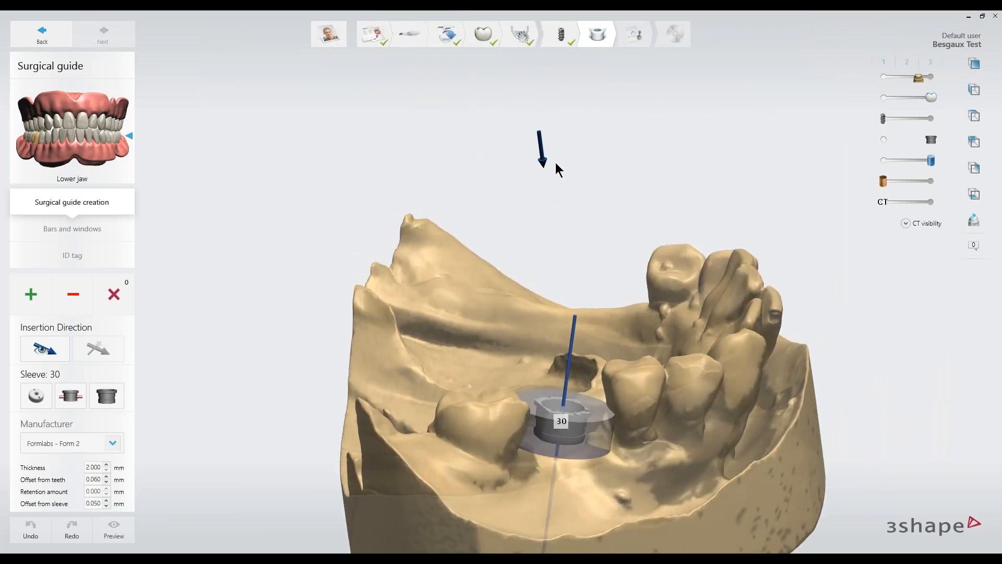
right_drag(555, 166, 544, 142)
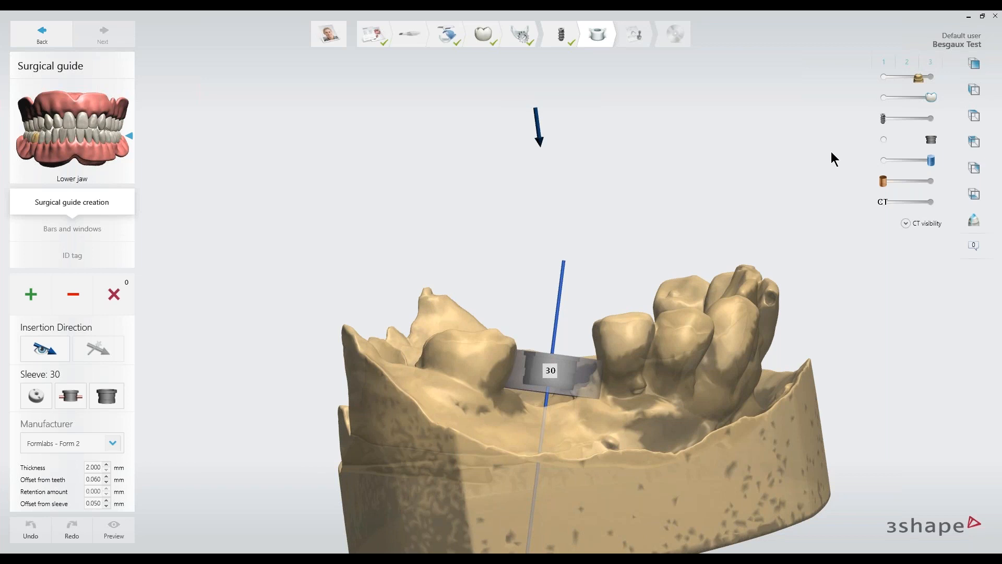
drag(918, 78, 938, 80)
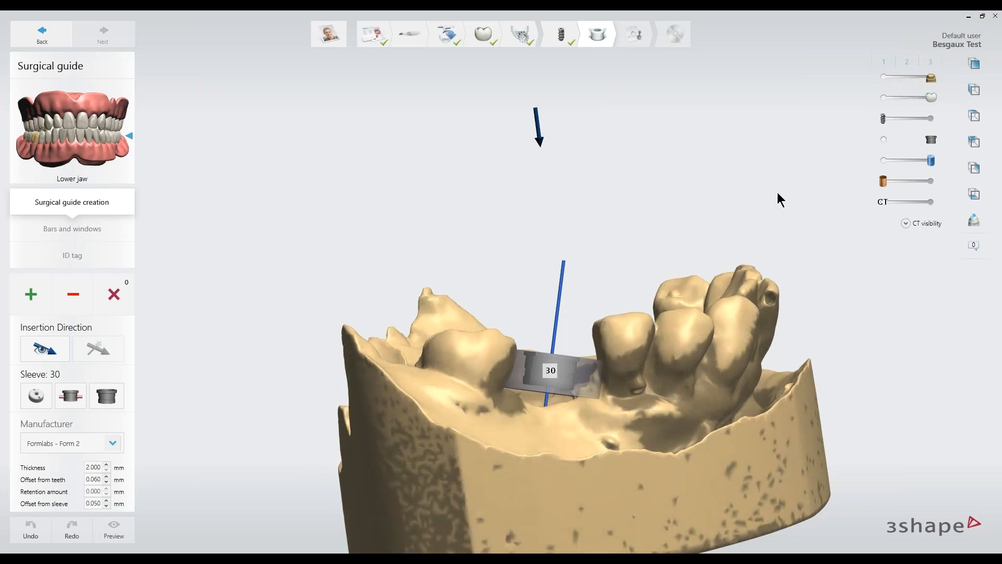
middle_drag(751, 198, 680, 135)
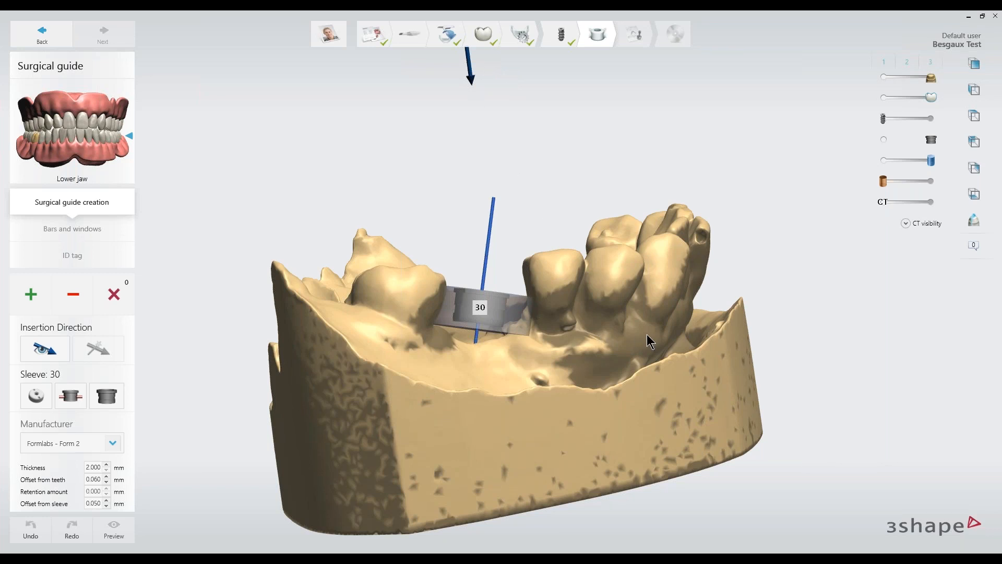
Step: Set the surgical guide's insertion direction from a view looking down onto the lower teeth with minimal undercuts
mouse_move(651, 340)
right_down()
mouse_move(569, 344)
mouse_move(656, 337)
right_up()
right_drag(554, 273, 605, 316)
right_drag(675, 268, 696, 356)
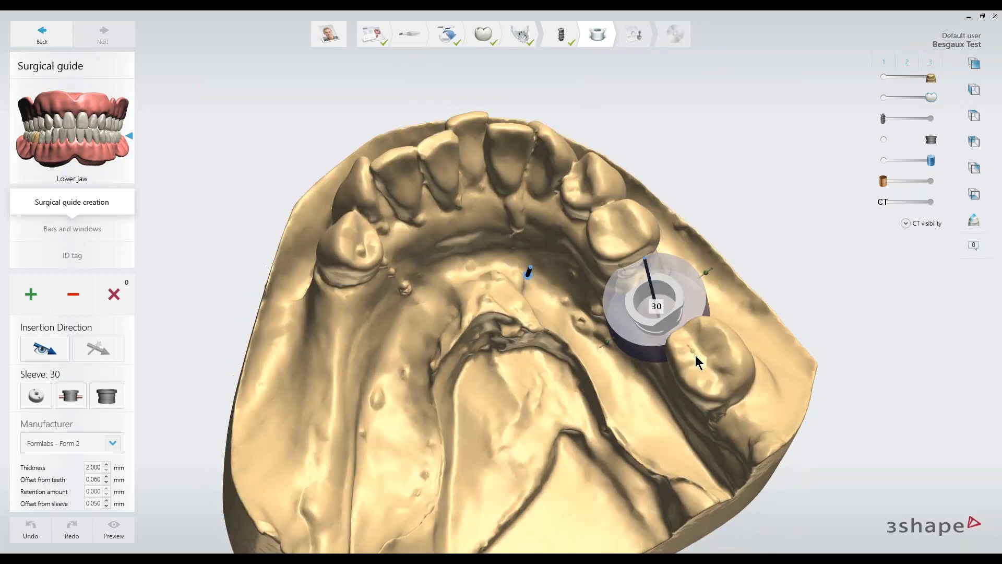
right_drag(541, 226, 545, 248)
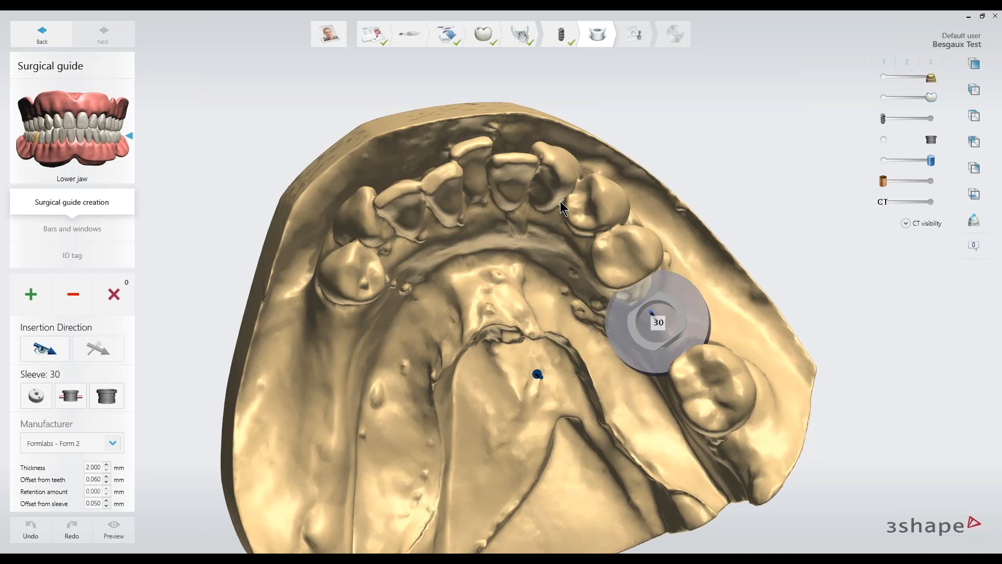
right_drag(560, 201, 545, 201)
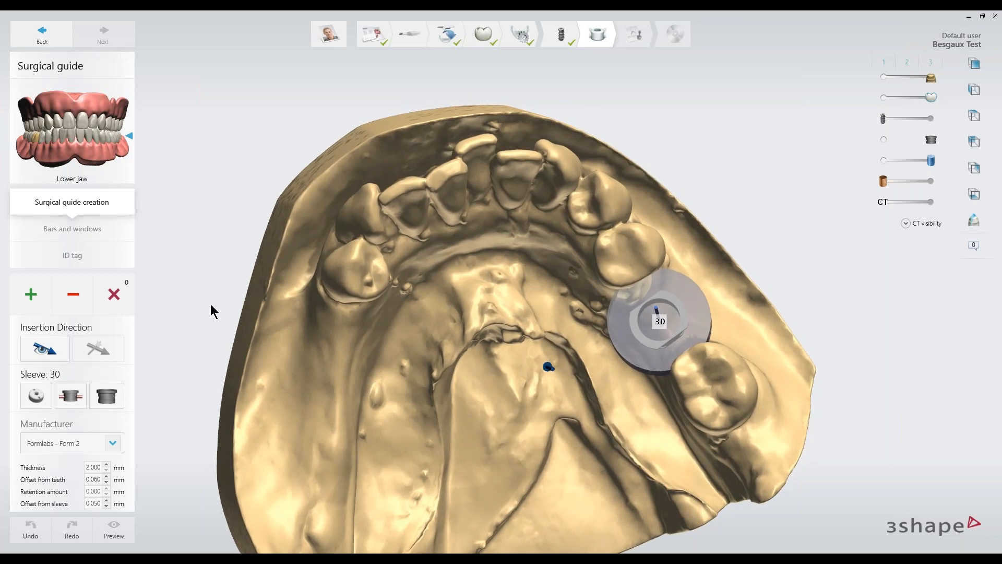
click(45, 349)
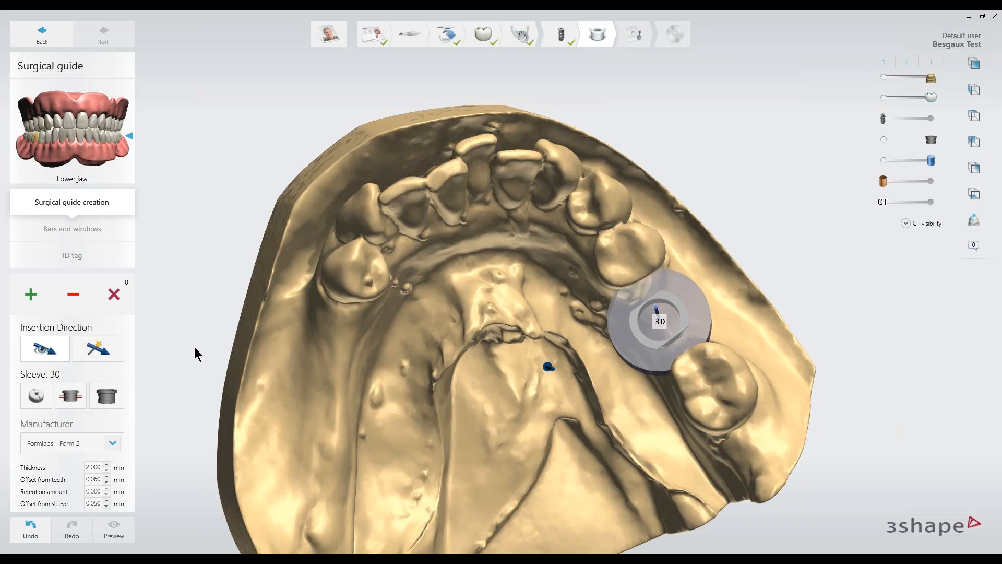
Step: Start a new surgical guide boundary on the molar behind sleeve 30, placing points on its cheek side and around its back
right_drag(570, 373, 246, 306)
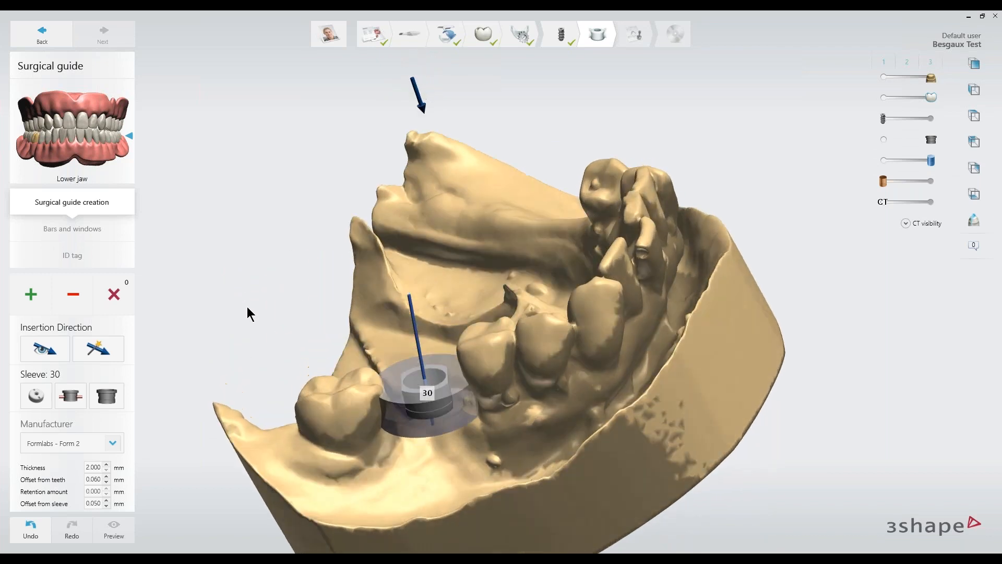
middle_drag(330, 325, 394, 281)
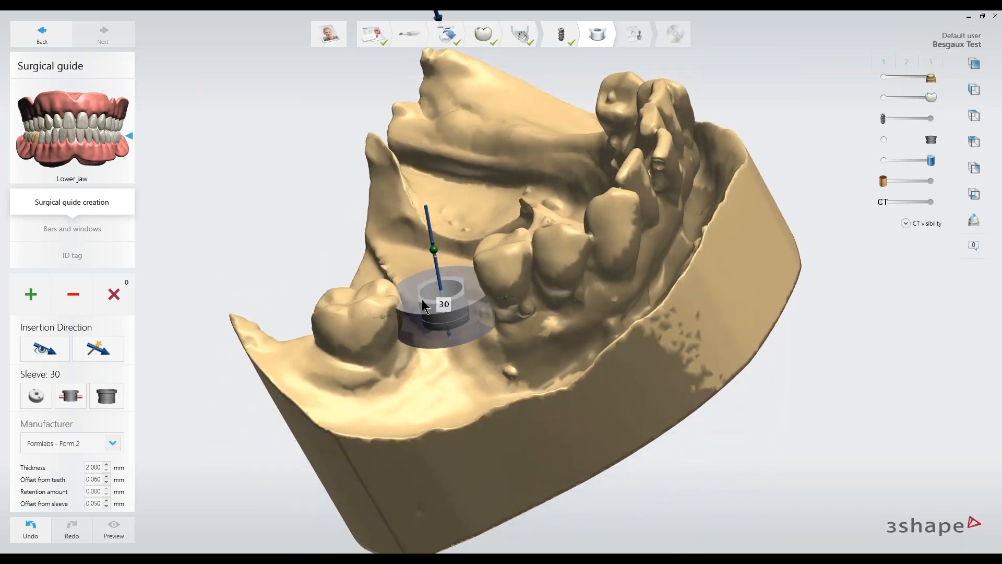
scroll(423, 305, up, 3)
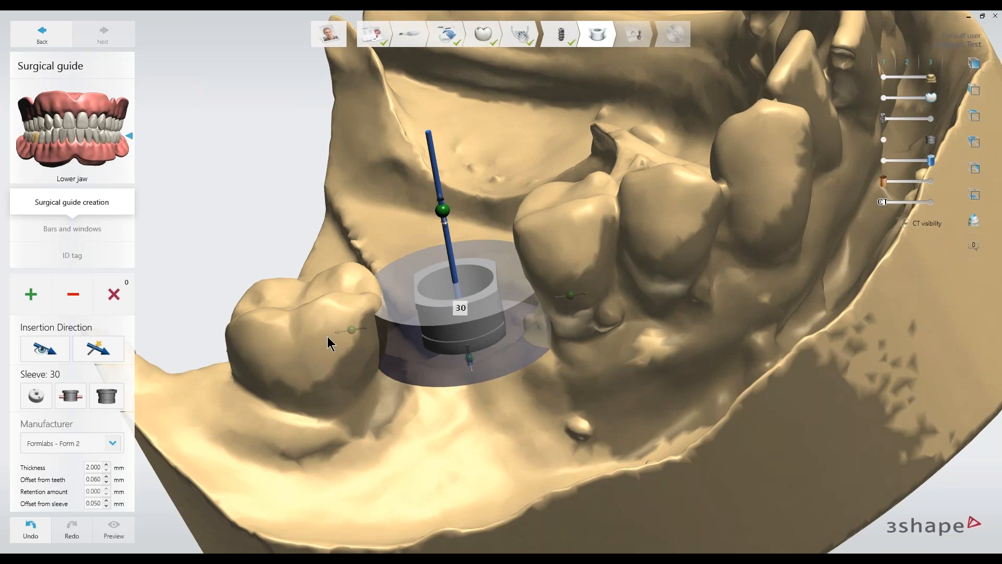
click(36, 294)
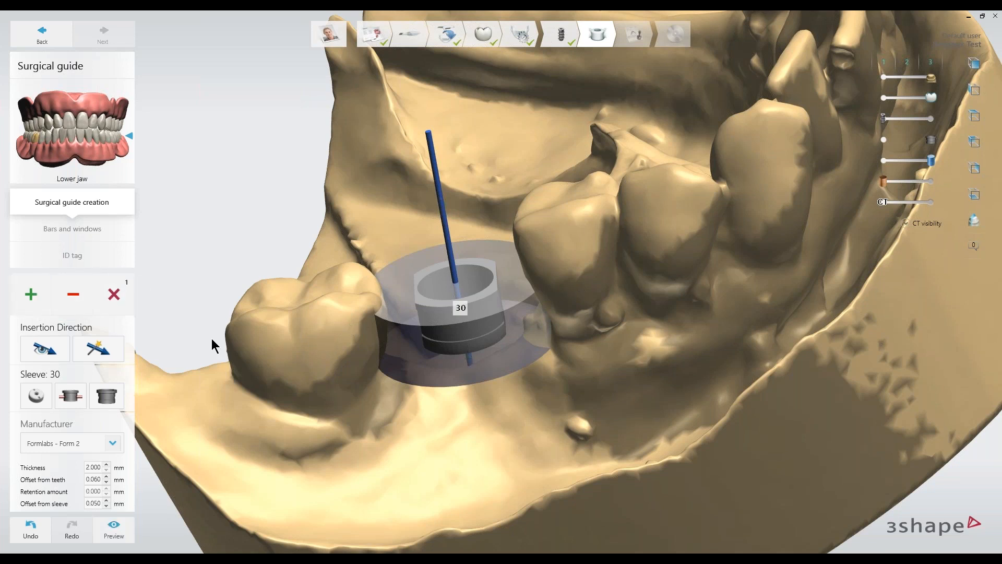
right_drag(334, 368, 451, 267)
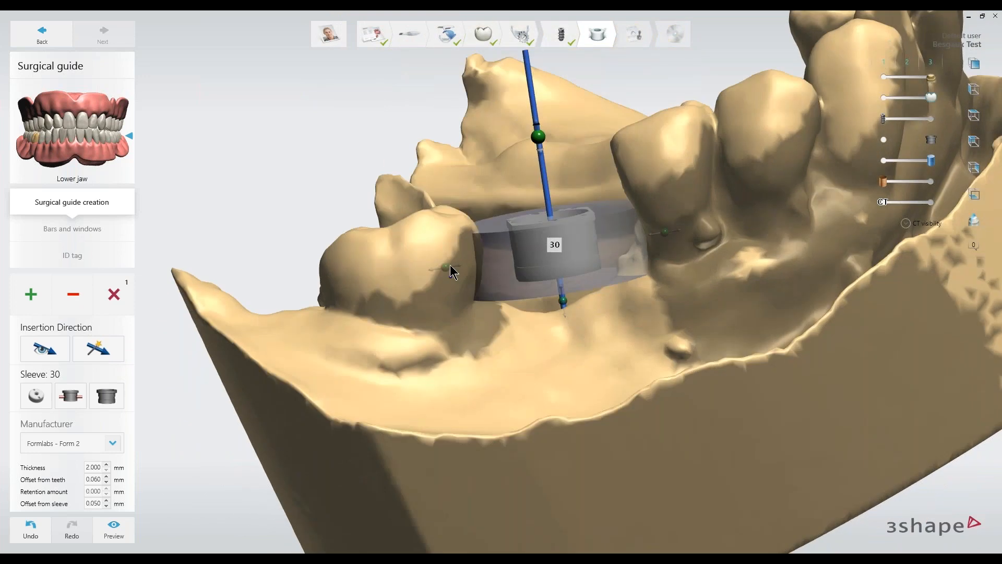
click(412, 291)
right_drag(337, 292, 444, 296)
click(442, 297)
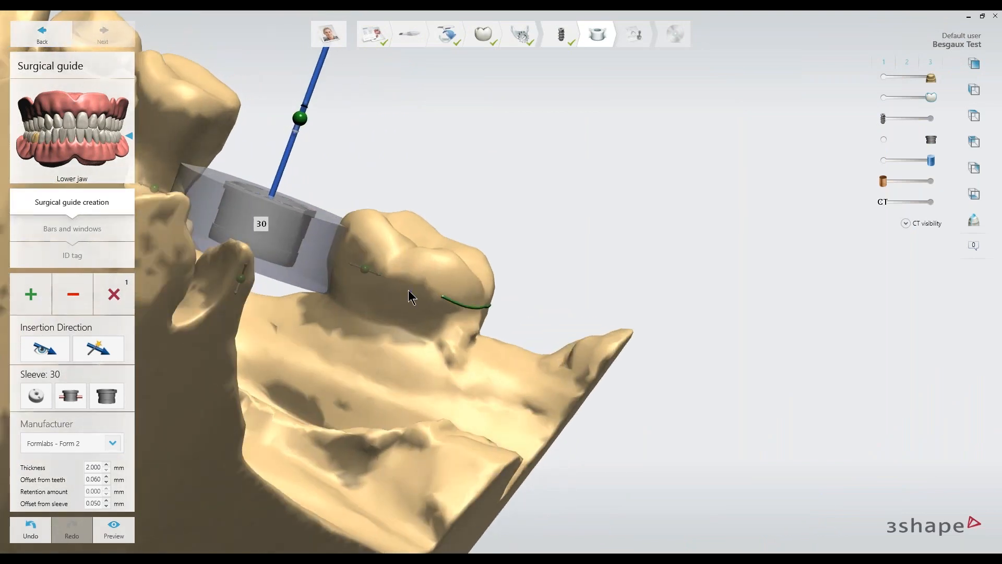
Step: Continue the molar's boundary along its tongue side and past the face towards sleeve 30, closing the loop on the cheek side
click(382, 289)
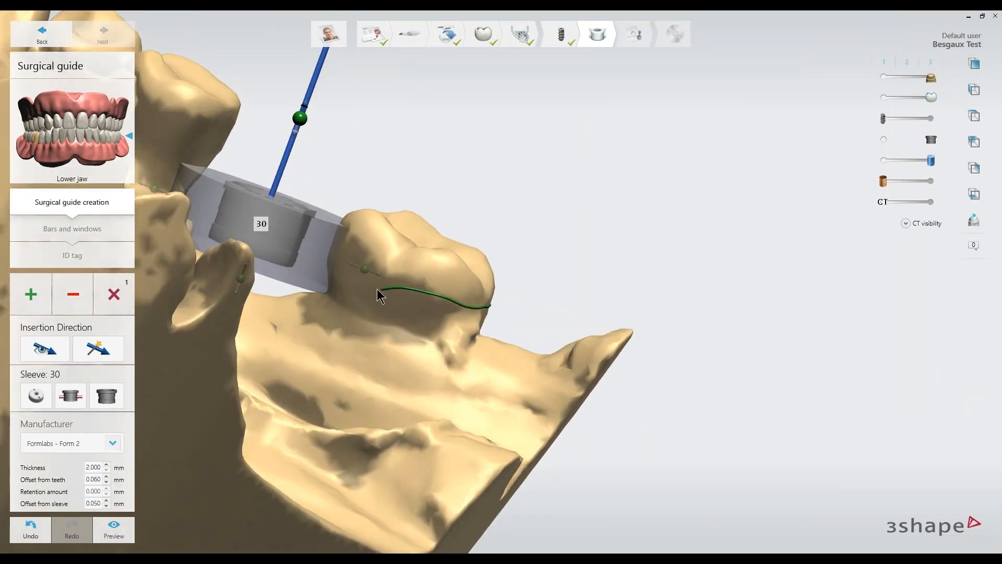
click(337, 295)
right_drag(534, 314, 462, 313)
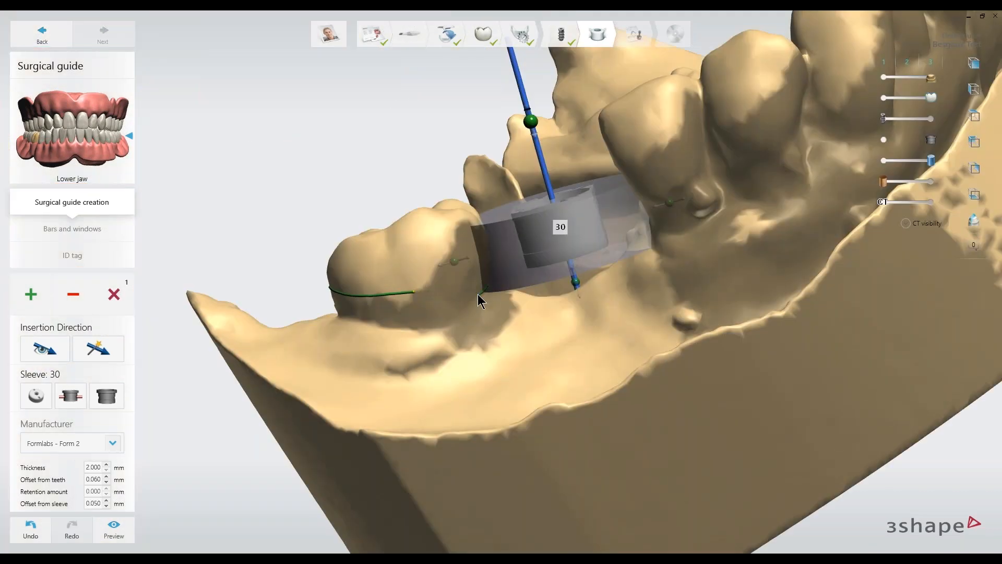
click(461, 296)
click(415, 294)
Step: Redraw the cheek-side stretch of the molar's closed boundary as a smooth line around the tooth's widest part
scroll(432, 298, up, 5)
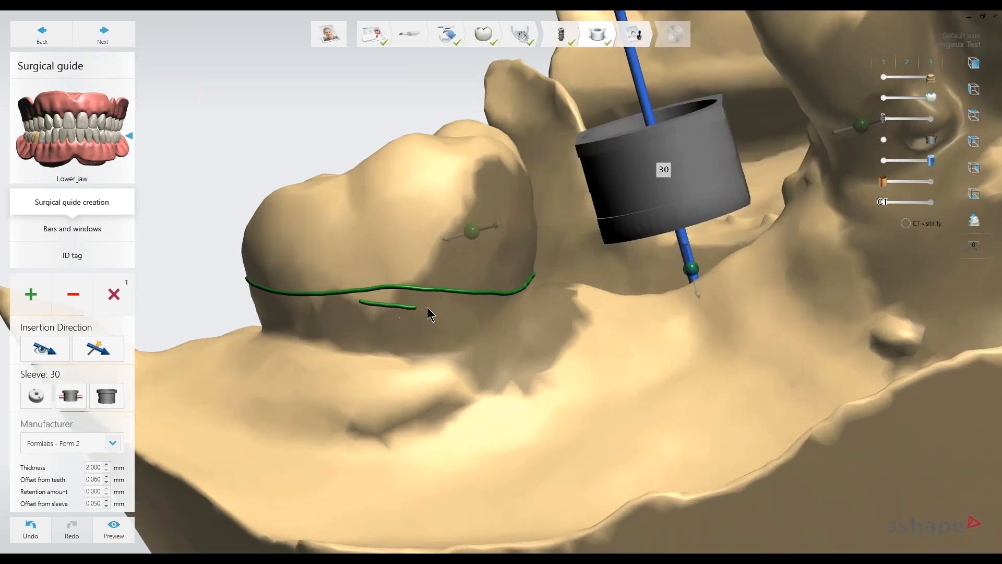
click(453, 306)
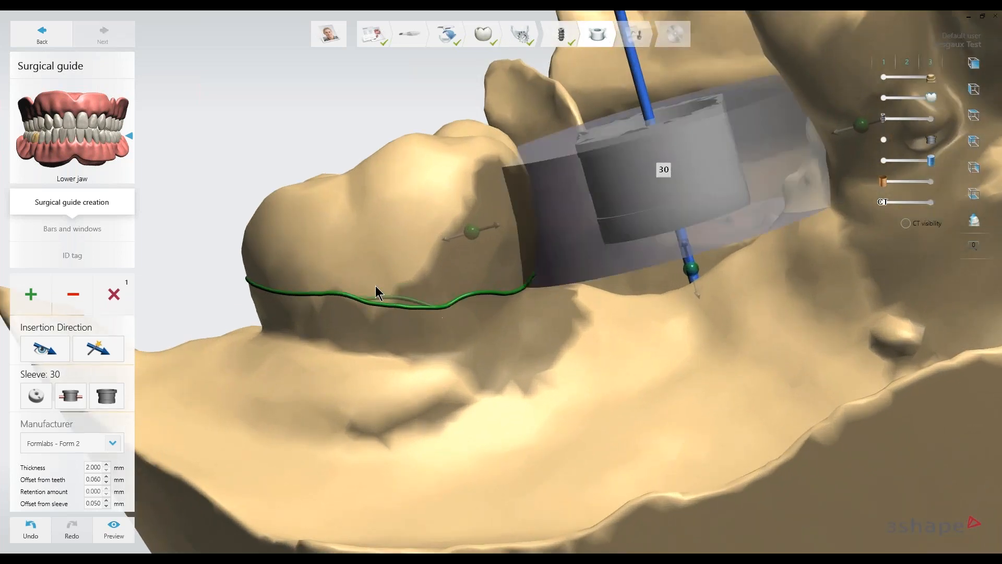
click(453, 292)
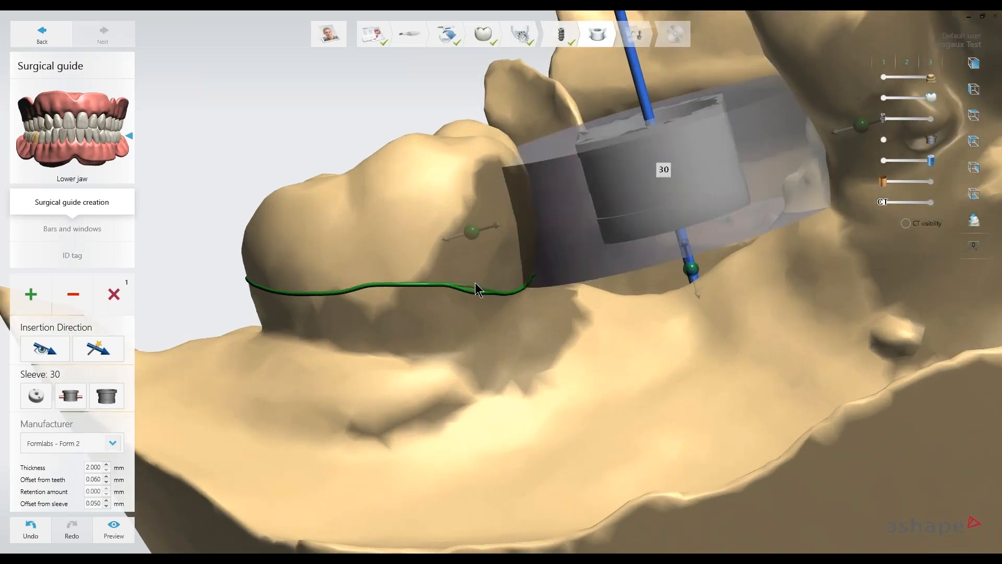
scroll(491, 340, down, 2)
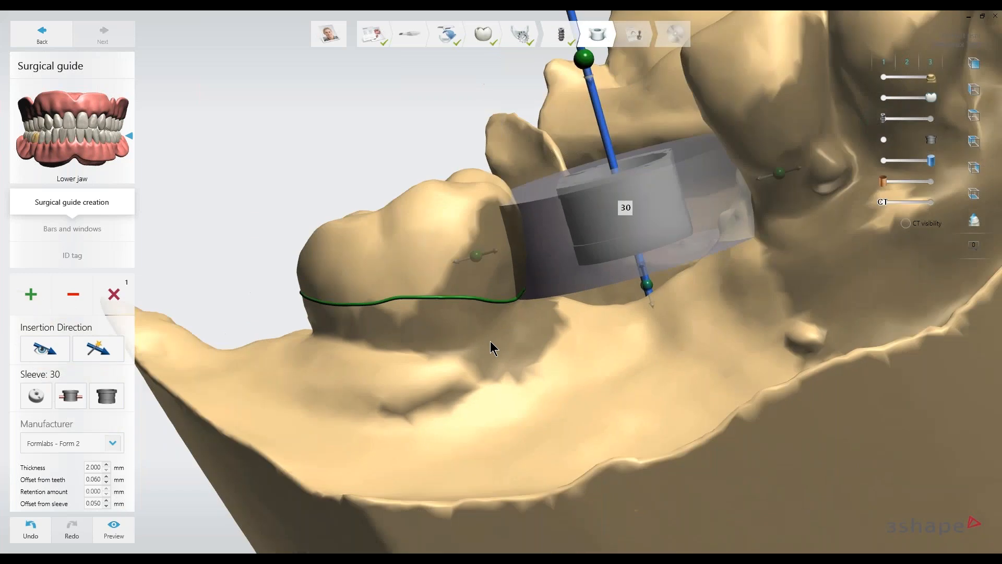
Step: Add a second guide boundary and trace it along the cheek side of the two premolars onto the canine in front of sleeve 30
right_drag(490, 340, 417, 311)
right_drag(552, 333, 552, 391)
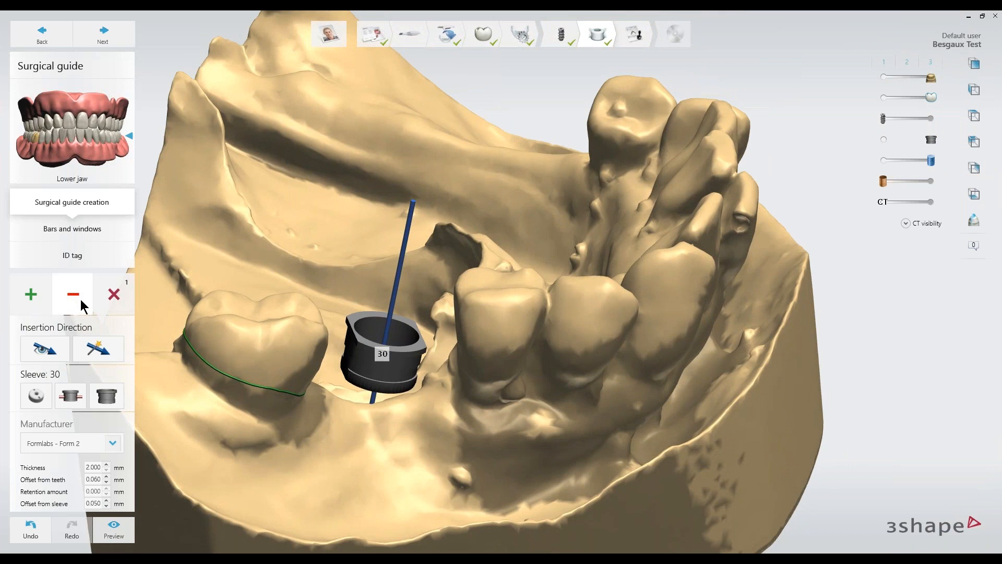
click(31, 296)
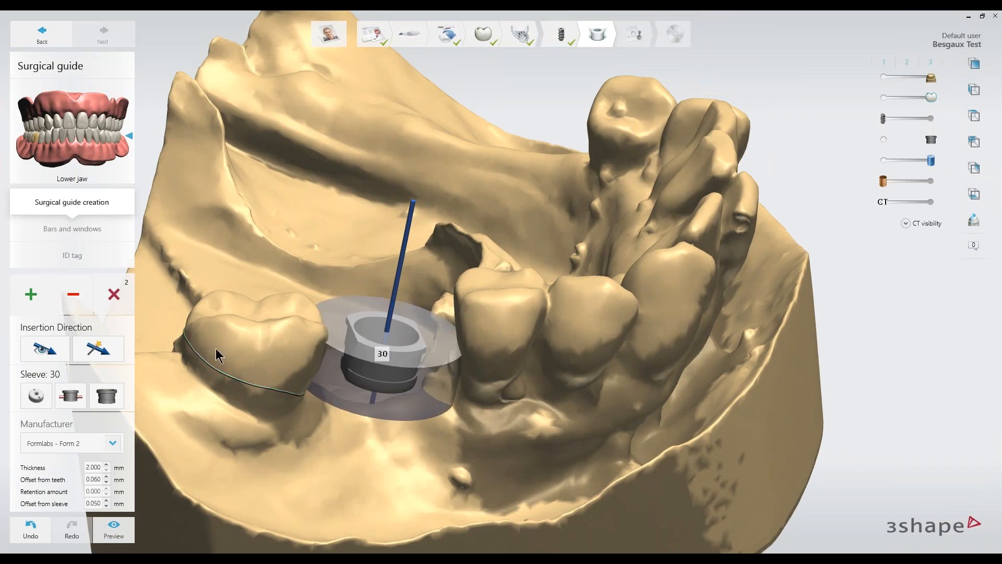
right_drag(520, 413, 519, 258)
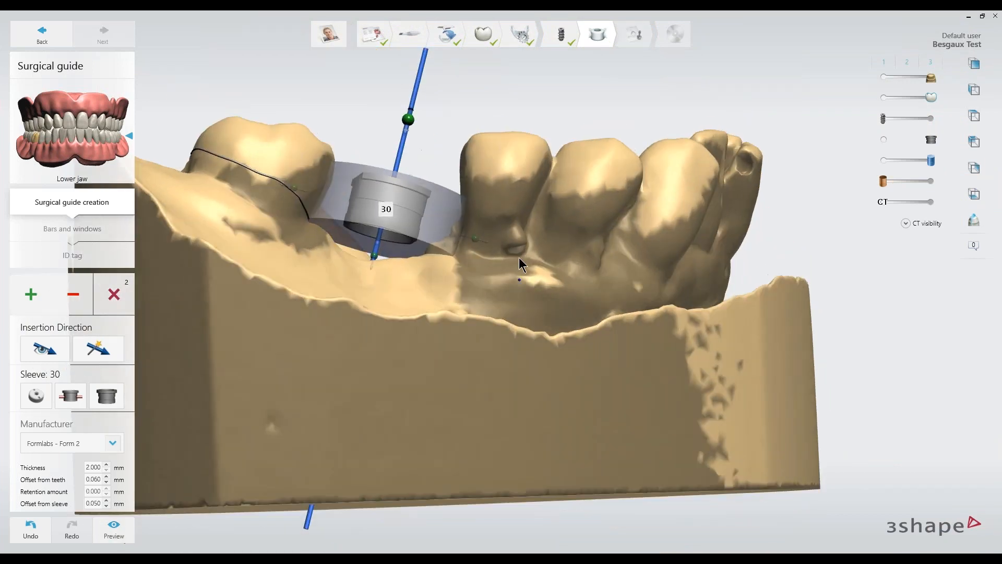
click(507, 184)
click(577, 192)
click(679, 199)
right_drag(812, 230, 689, 230)
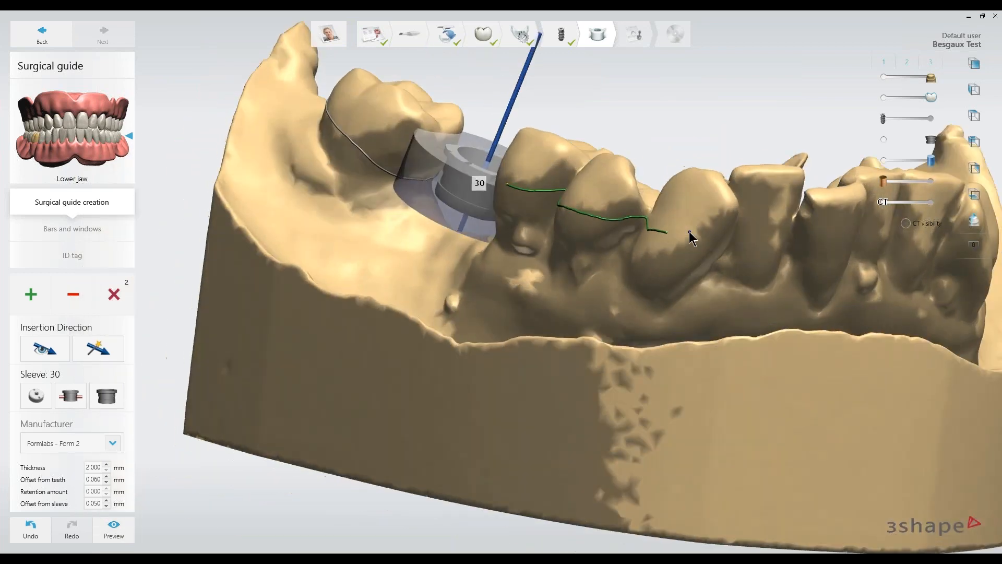
click(726, 214)
Step: Extend the second boundary around the front of the canine and up its side facing the neighbouring incisor
right_drag(773, 229, 513, 300)
scroll(514, 313, up, 5)
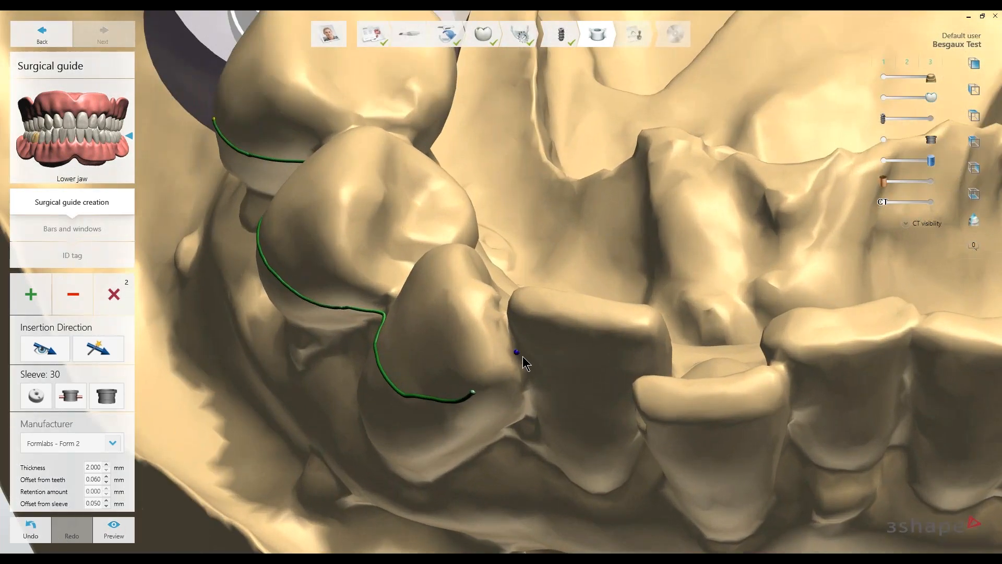
scroll(523, 360, down, 3)
scroll(526, 360, up, 4)
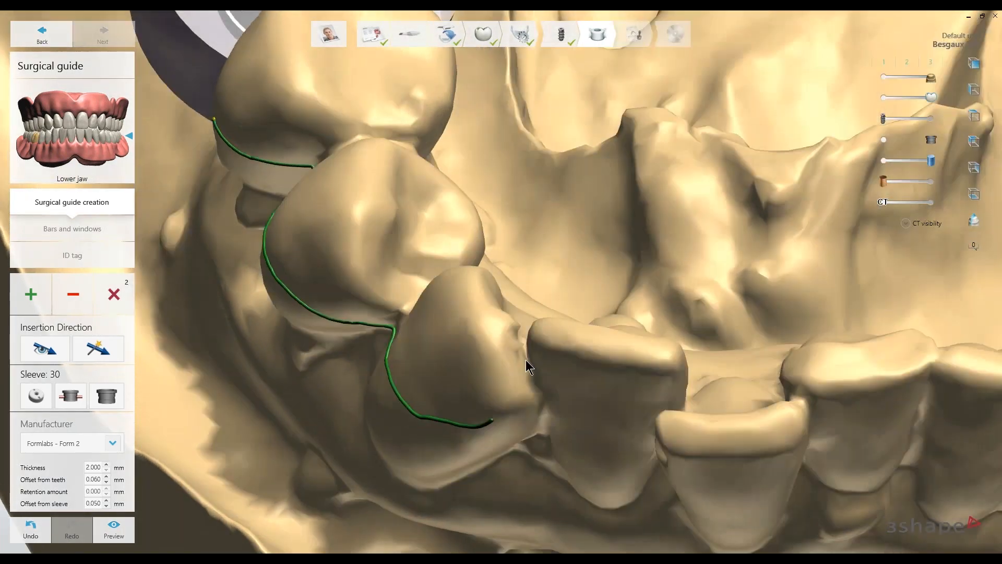
mouse_move(526, 360)
right_down()
mouse_move(504, 346)
mouse_move(537, 333)
mouse_move(537, 368)
mouse_move(547, 370)
right_up()
scroll(548, 371, down, 2)
scroll(559, 376, up, 6)
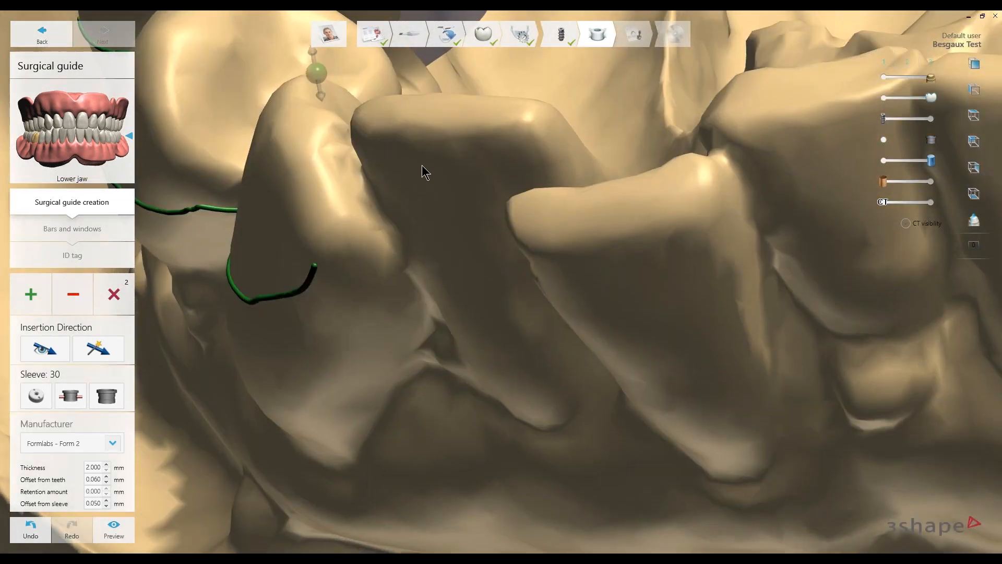
mouse_move(422, 165)
right_down()
mouse_move(346, 206)
mouse_move(450, 291)
mouse_move(446, 342)
mouse_move(430, 253)
mouse_move(409, 209)
mouse_move(417, 218)
right_up()
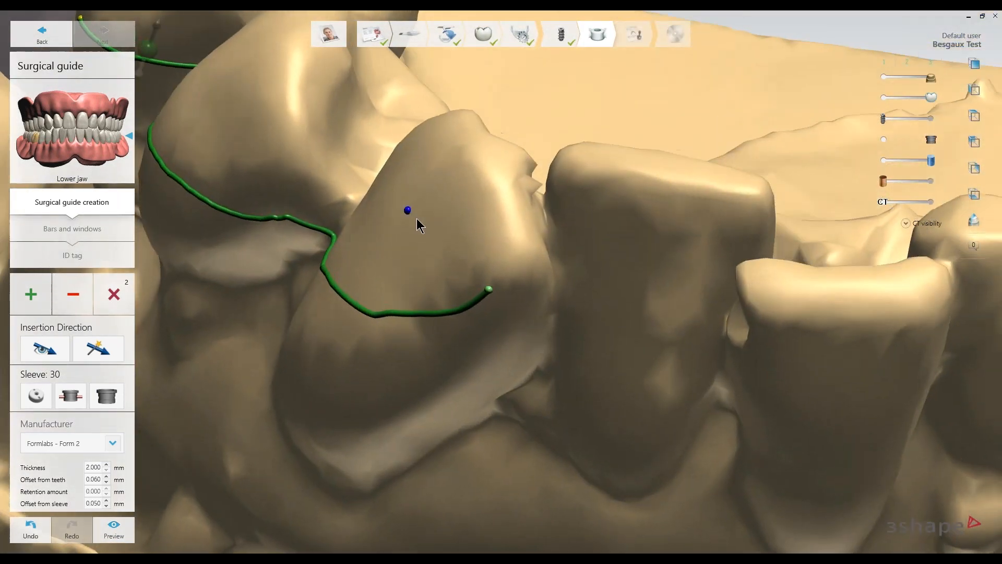
click(521, 272)
click(536, 239)
click(518, 165)
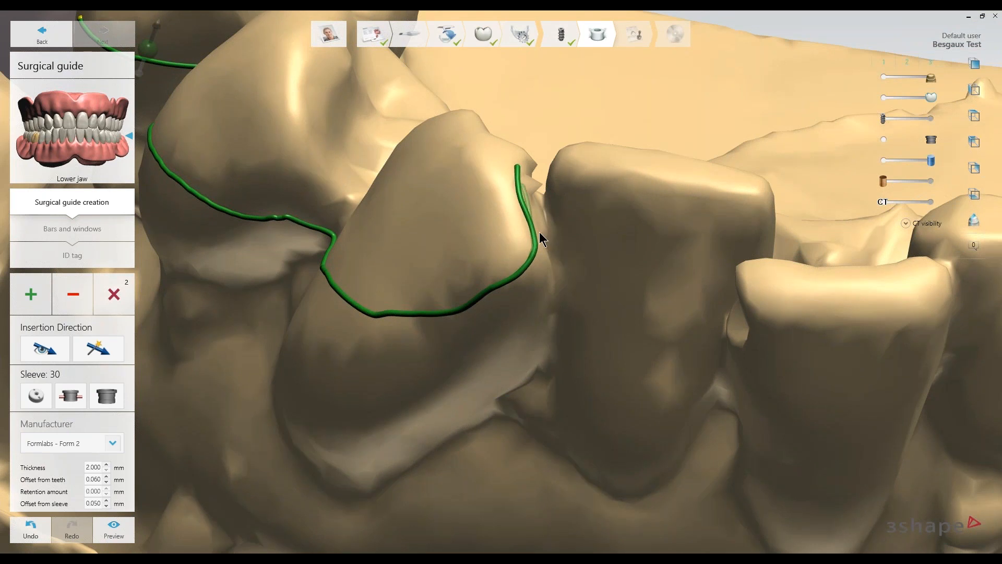
Step: Carry the second boundary over the canine beside the neighbouring incisor and along its tongue side towards the premolars
scroll(593, 254, down, 3)
right_drag(616, 251, 593, 351)
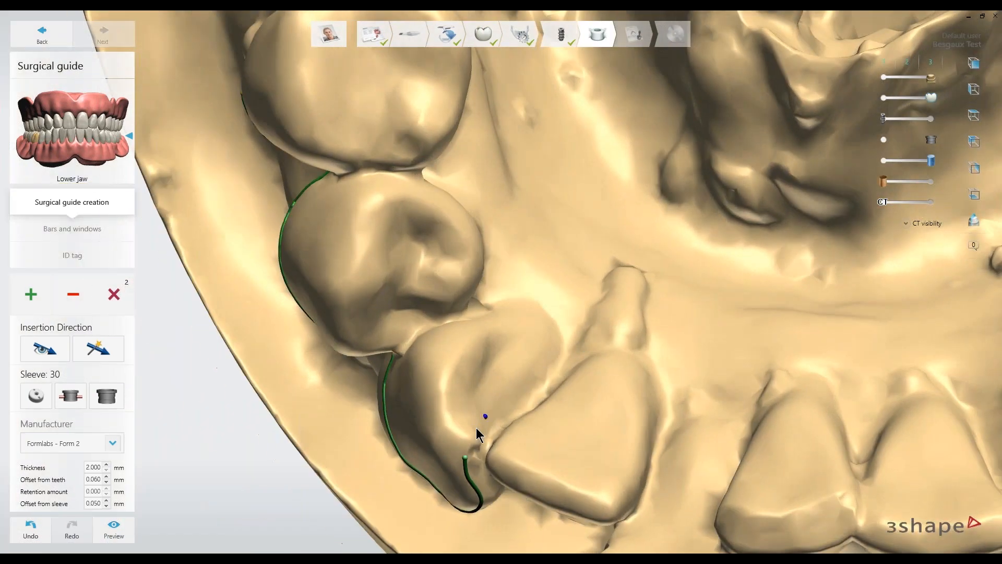
click(472, 435)
click(493, 425)
click(526, 400)
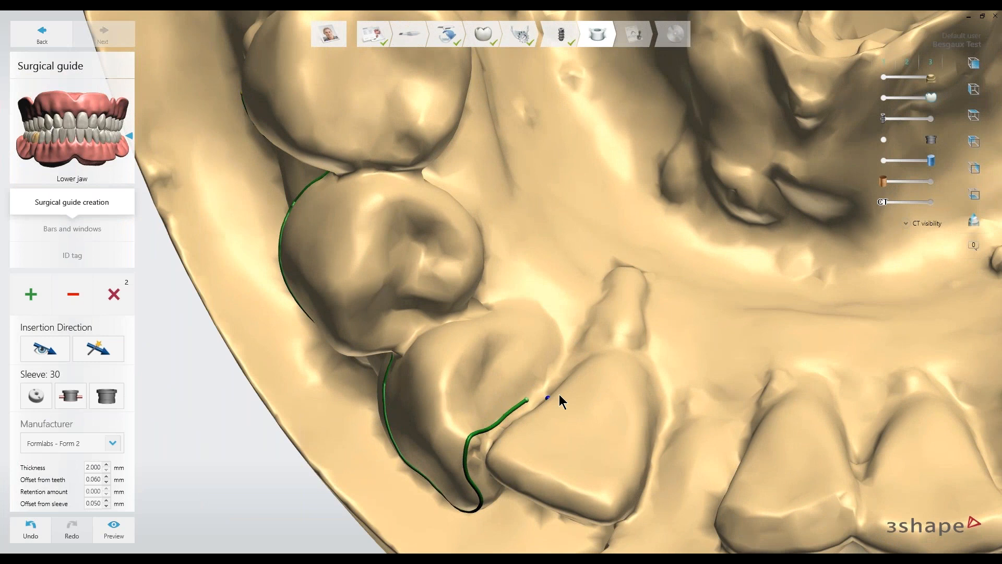
right_drag(559, 394, 393, 424)
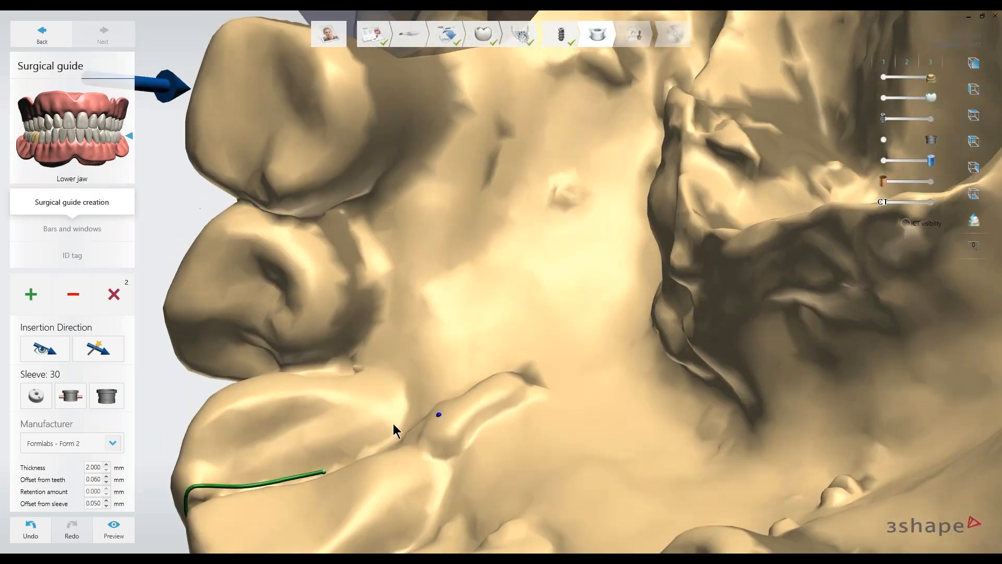
click(348, 442)
click(349, 397)
right_drag(336, 388, 305, 375)
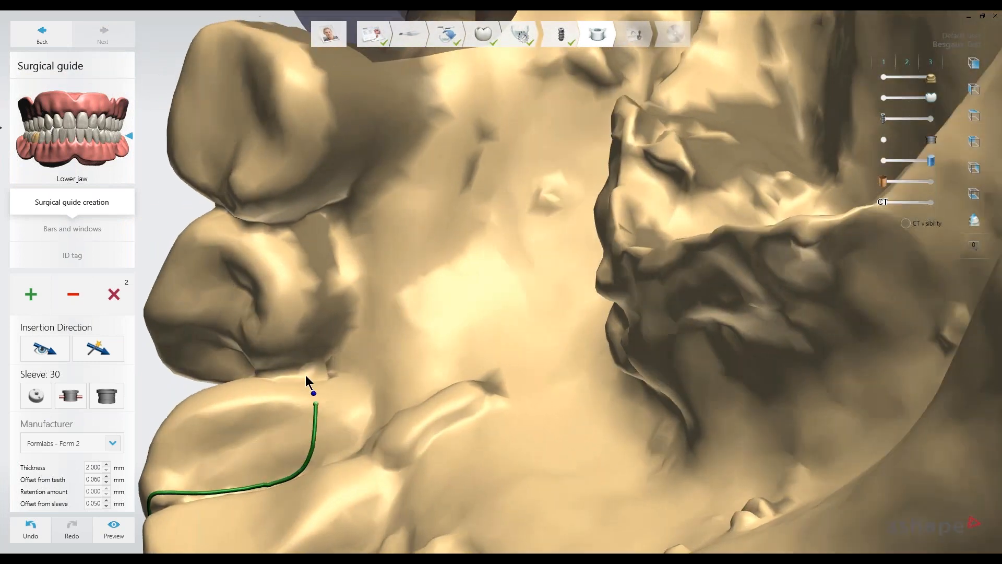
Step: Run the second boundary along the tongue side of the premolars and around the face towards sleeve 30, closing the loop
right_drag(317, 303, 425, 384)
click(411, 330)
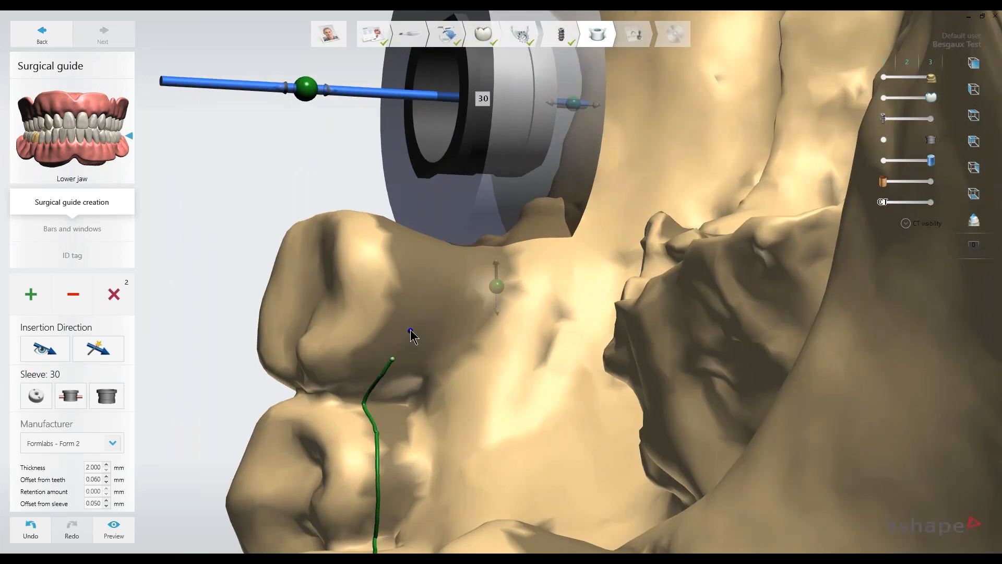
click(506, 248)
right_drag(455, 264, 409, 262)
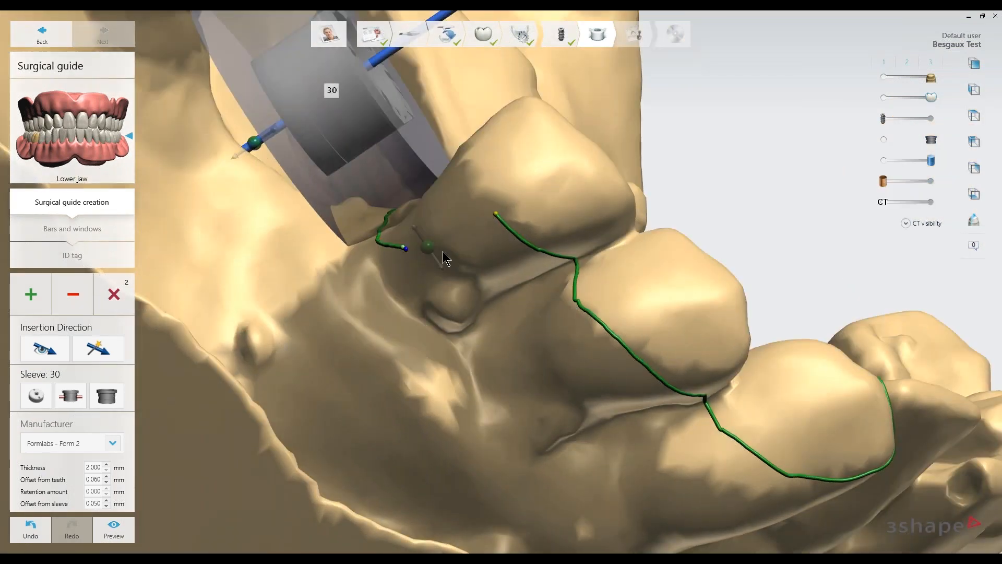
click(490, 215)
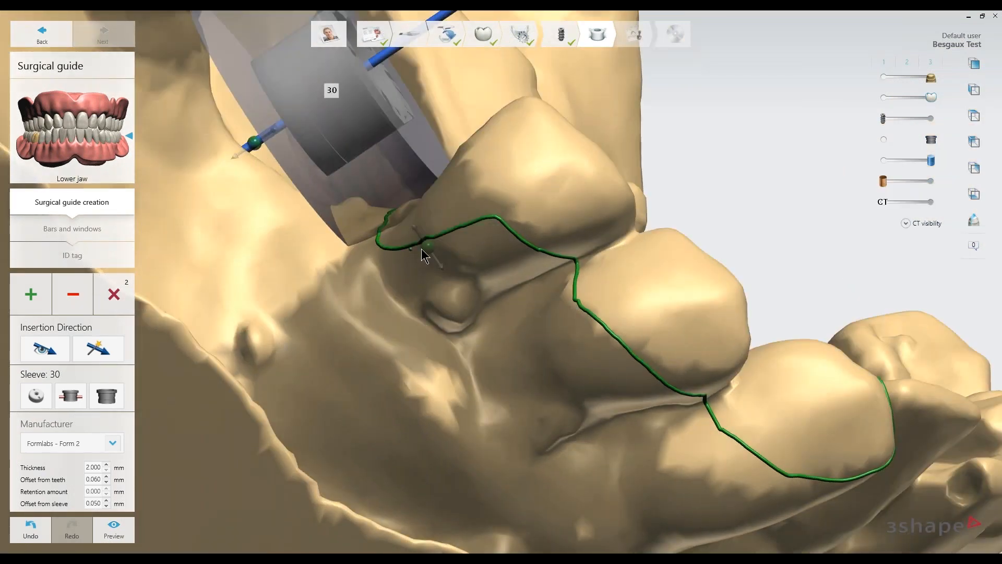
Step: Refine the second boundary's cheek-side course across the premolars and their contact areas by redrawing short stretches of the line
click(513, 250)
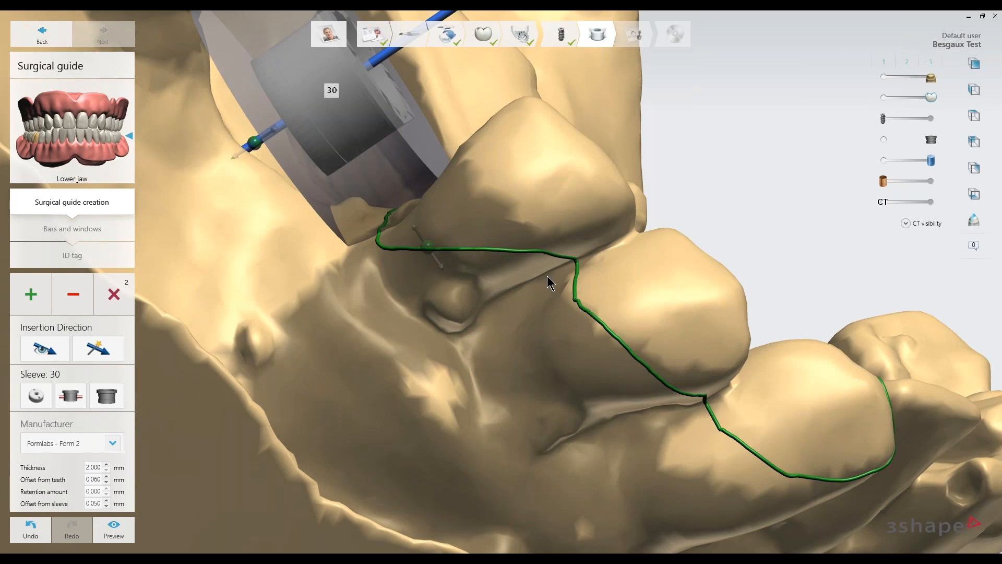
click(546, 259)
click(569, 309)
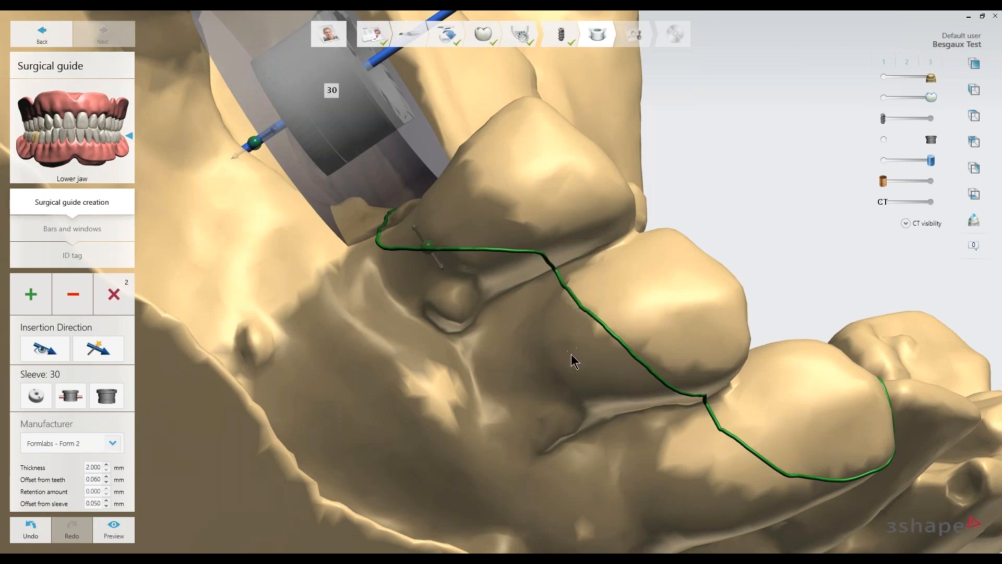
scroll(571, 354, down, 3)
right_drag(572, 354, 596, 345)
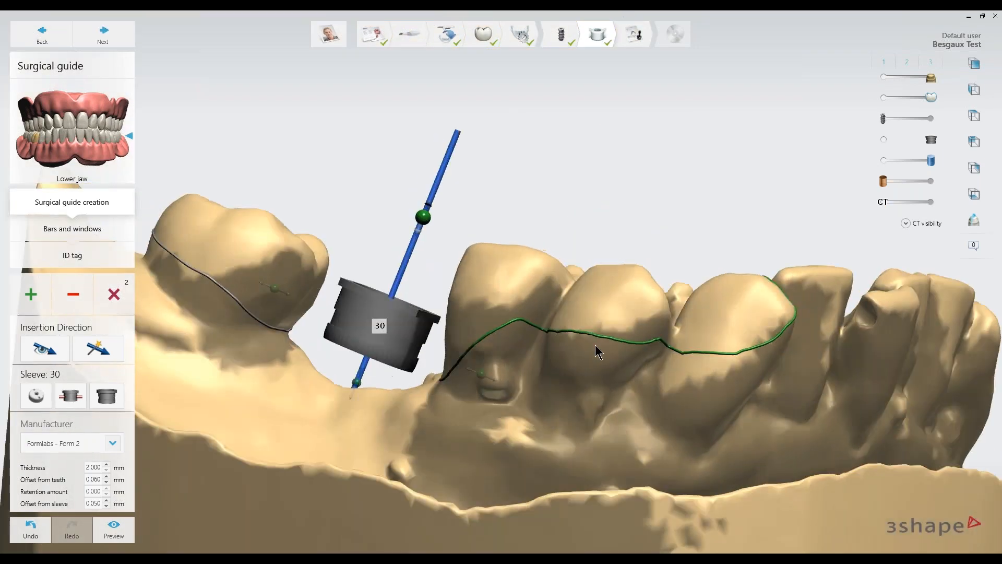
click(658, 346)
Step: Enable the ring-shaped material option and the horizontal cross-channel option for sleeve 30, and check the channel's placement through the sleeve
right_drag(495, 403, 683, 372)
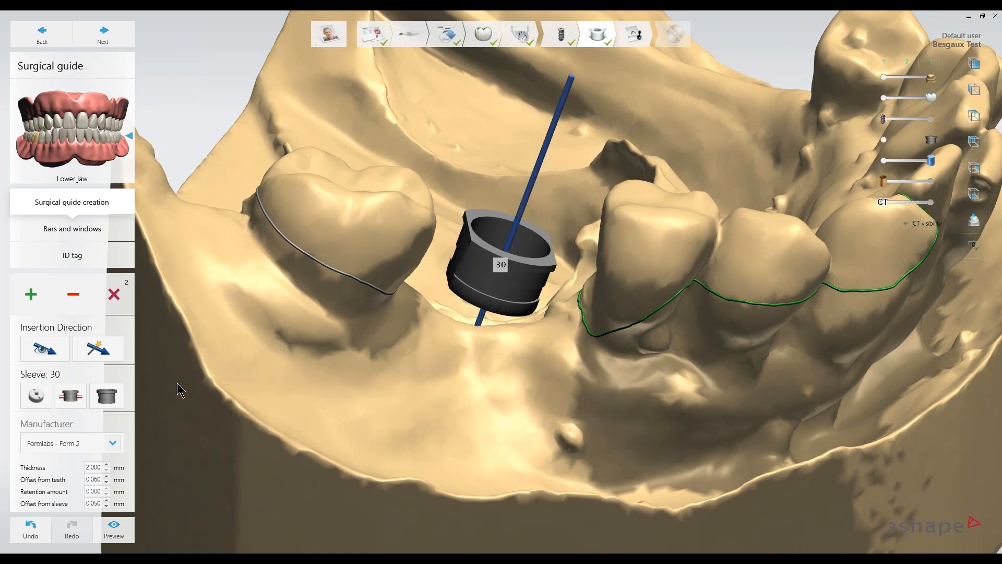
click(37, 397)
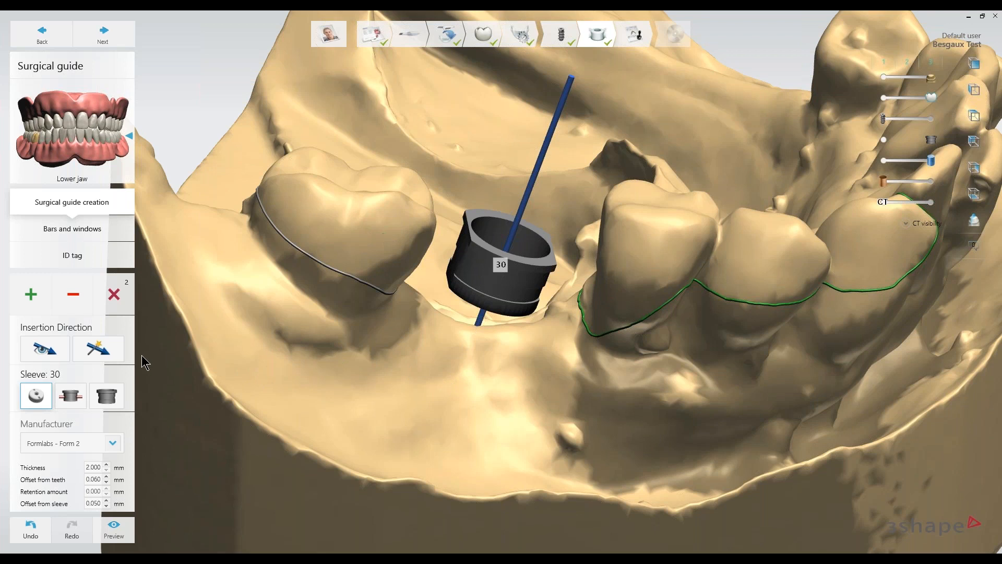
click(70, 398)
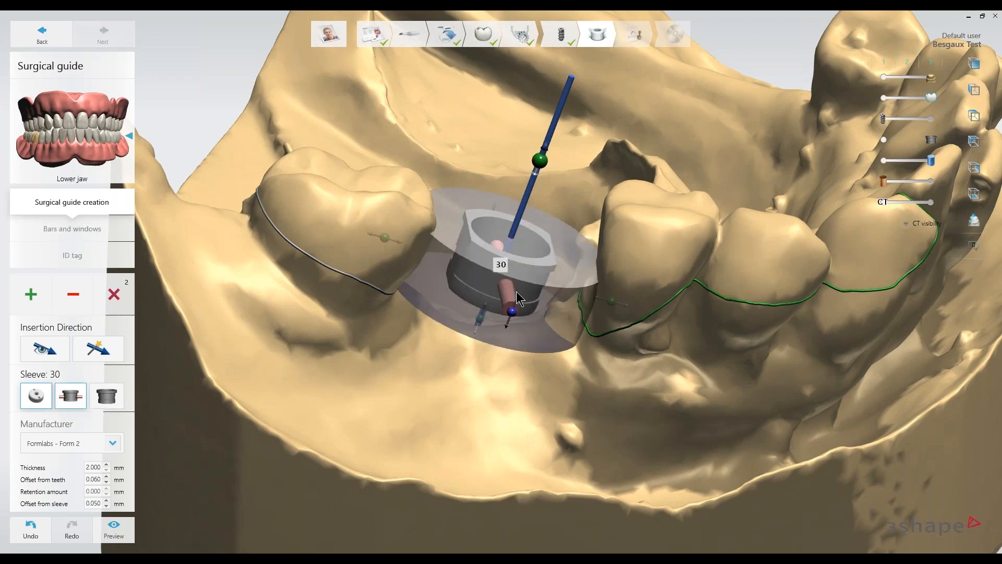
right_drag(528, 295, 528, 321)
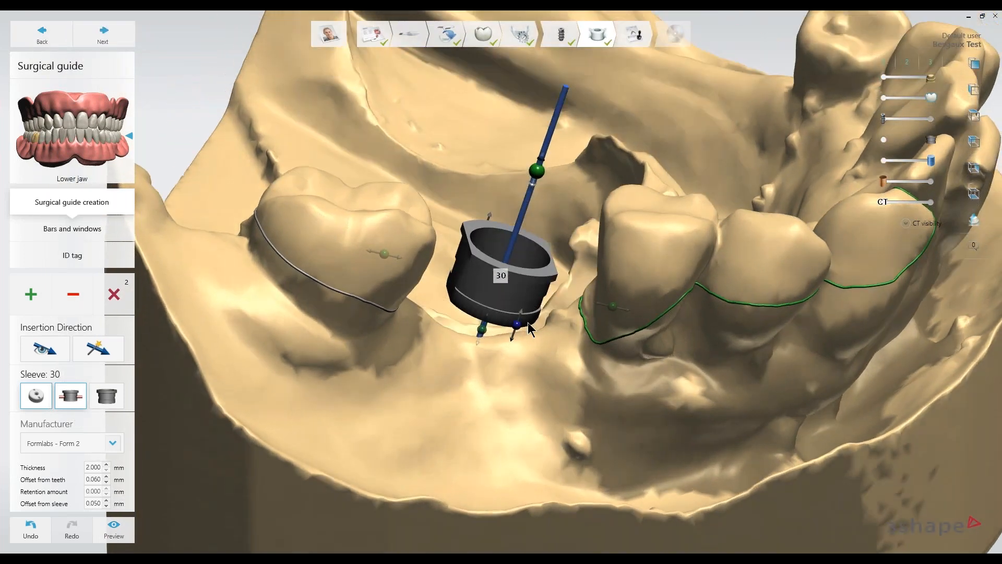
Step: Check the horizontal cross-channel's position through sleeve 30 and disable the channel option
click(518, 327)
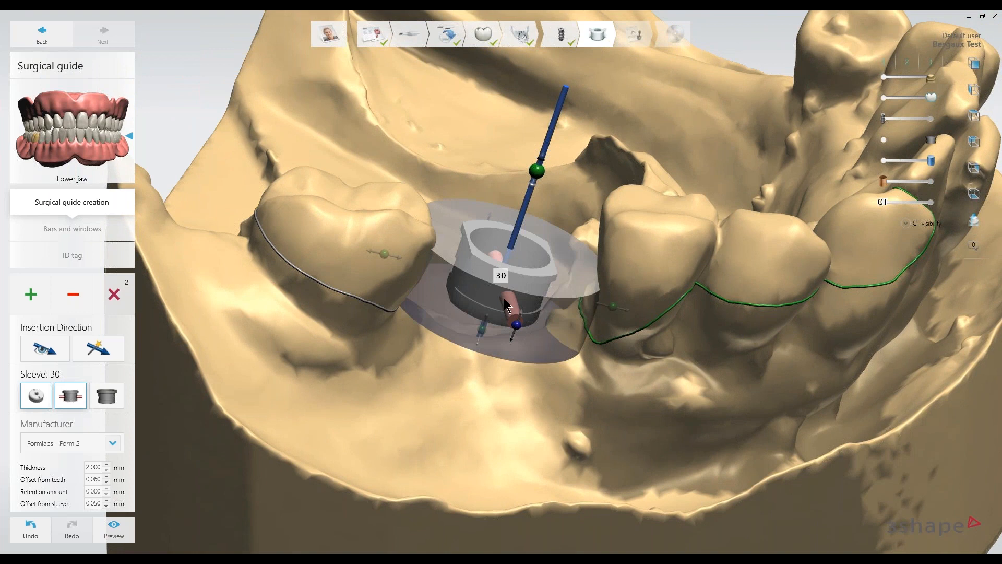
click(517, 324)
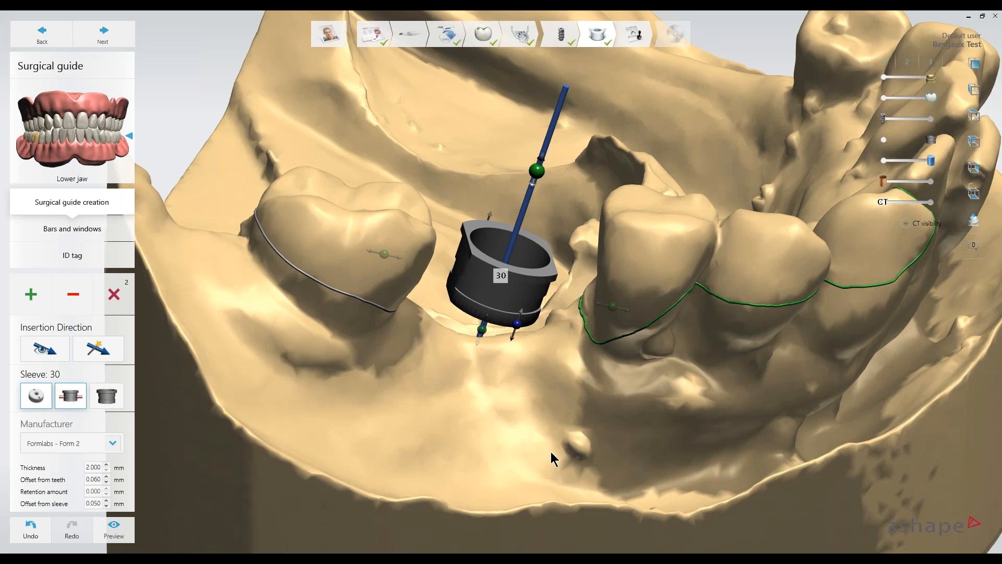
click(77, 398)
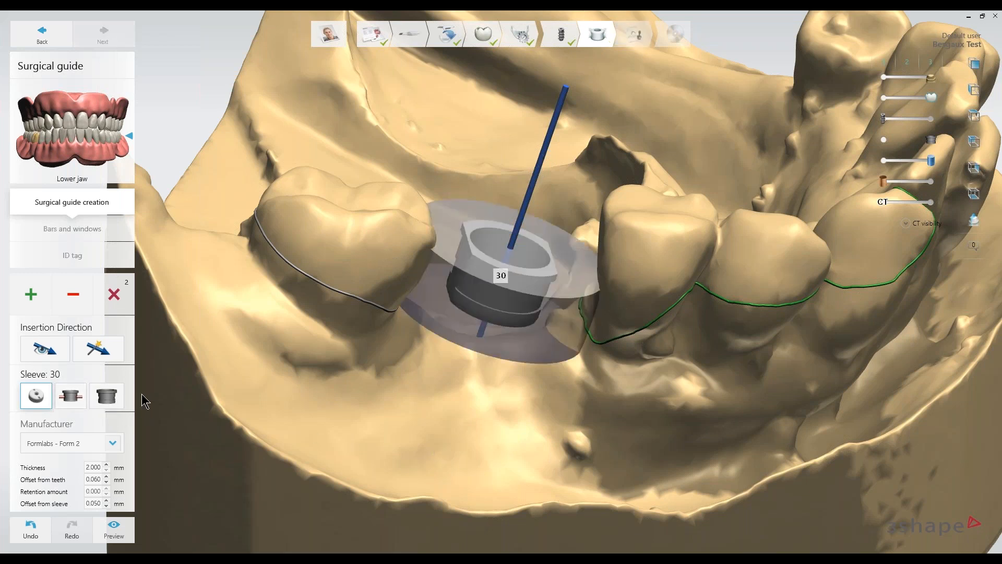
Step: Look through the Steco sleeve types and the sleeve manufacturers available for sleeve 30, and close the selection
click(108, 398)
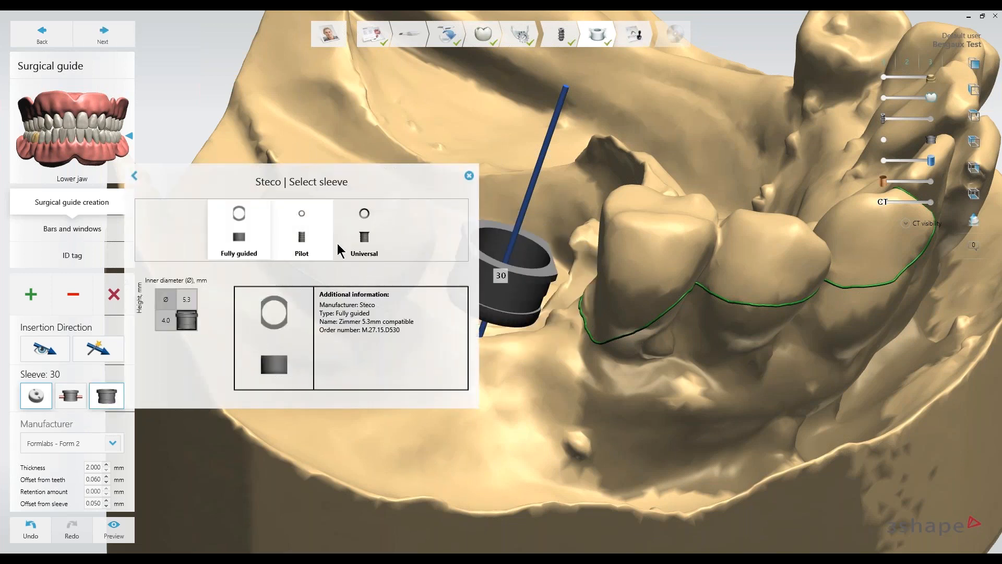
click(134, 176)
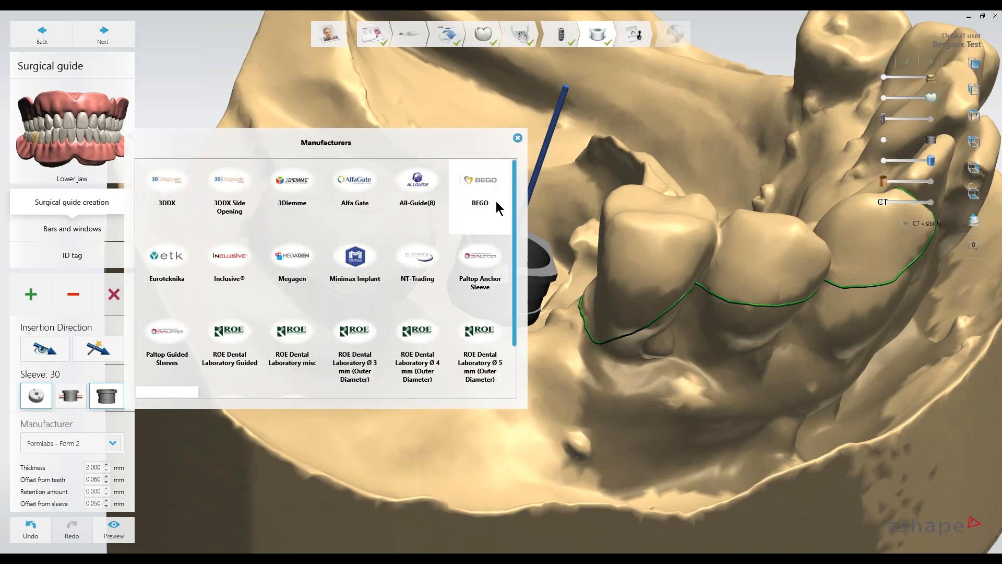
click(517, 138)
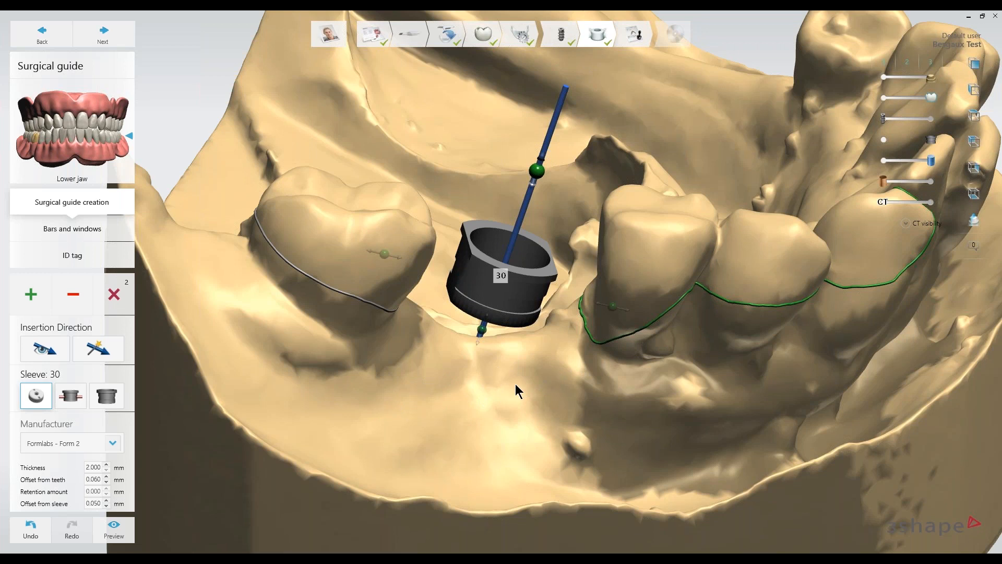
Step: Review the printer manufacturers offered for the guide while keeping Formlabs - Form 2 selected
right_drag(530, 400, 460, 369)
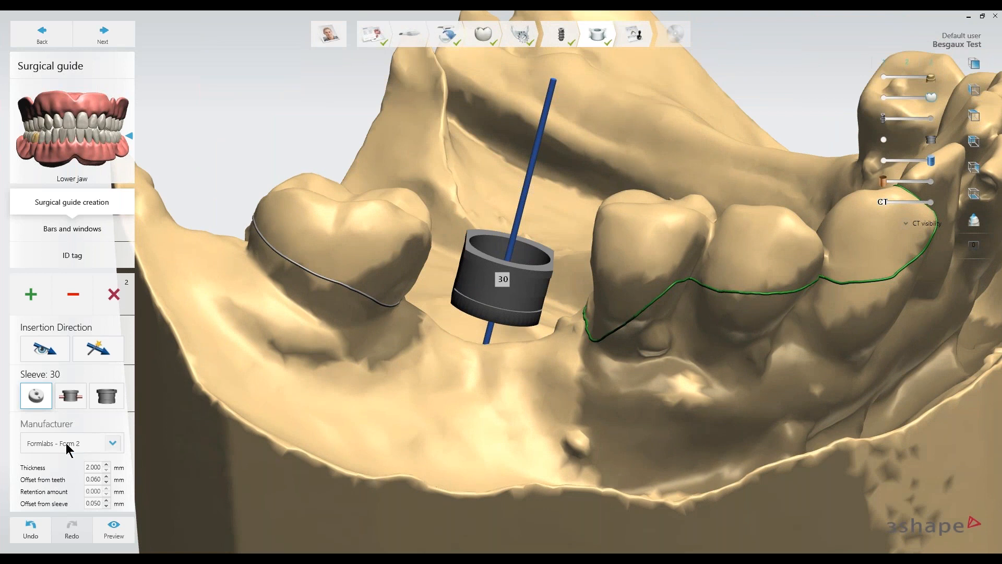
click(113, 442)
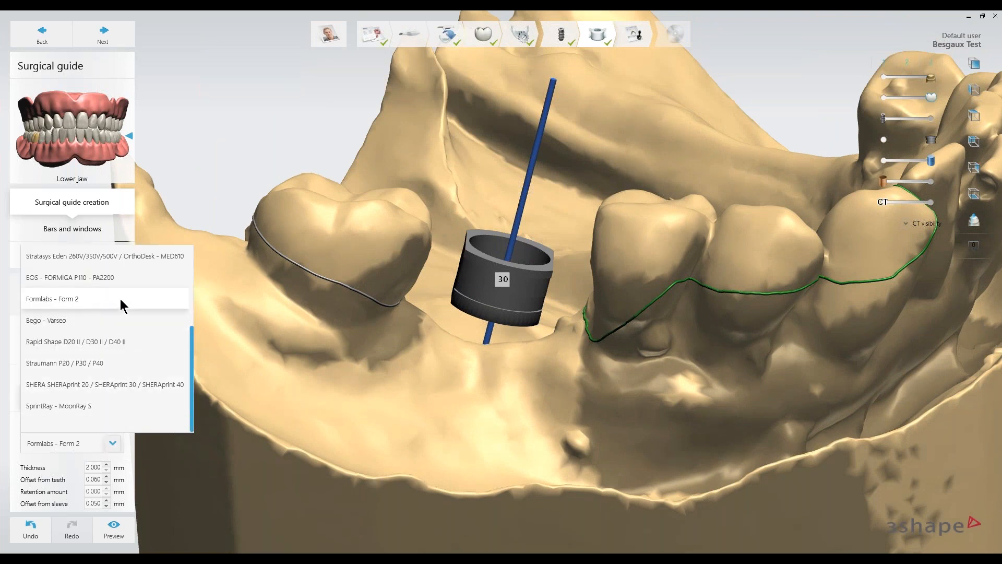
mouse_move(192, 349)
mouse_down()
mouse_move(186, 266)
mouse_move(191, 356)
mouse_up()
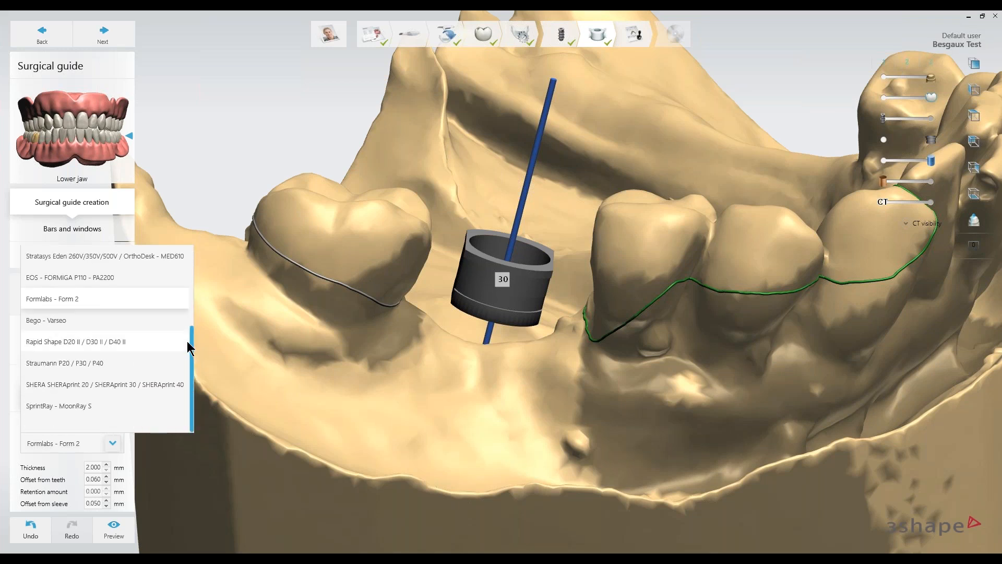
click(132, 455)
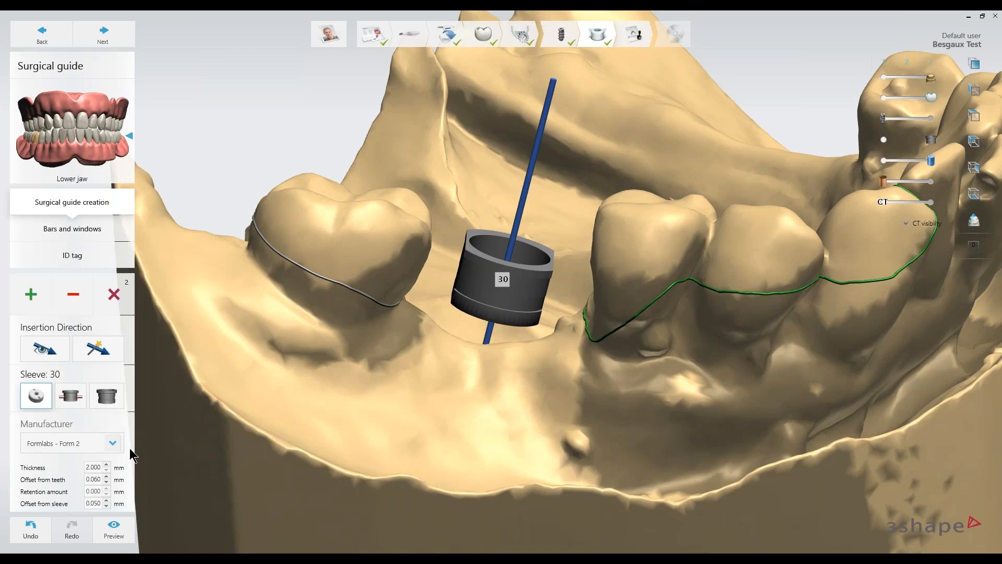
Step: Review the guide's thickness, offset from teeth, retention amount and offset from sleeve settings
click(99, 468)
key(Tab)
click(98, 503)
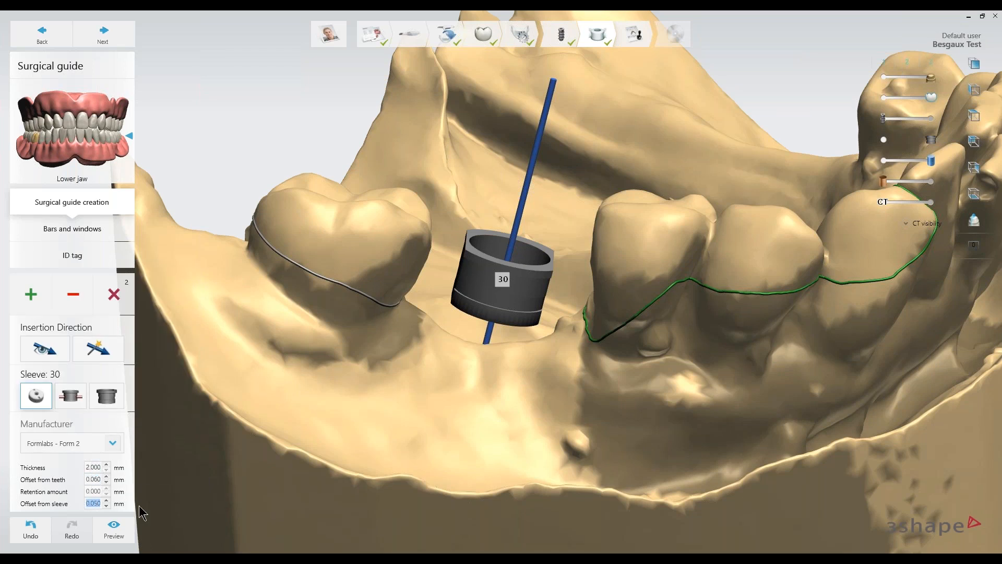
click(92, 466)
click(98, 480)
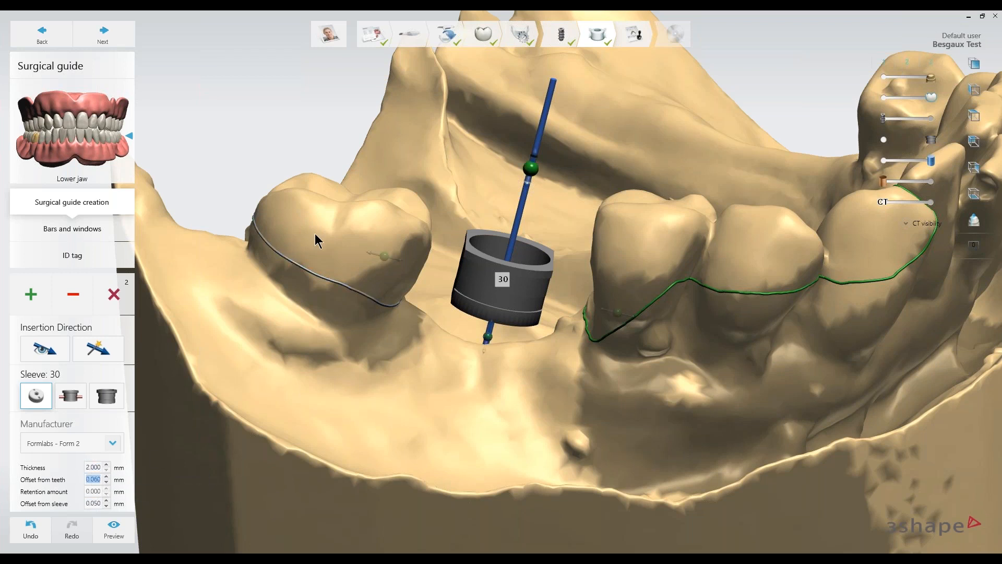
click(96, 491)
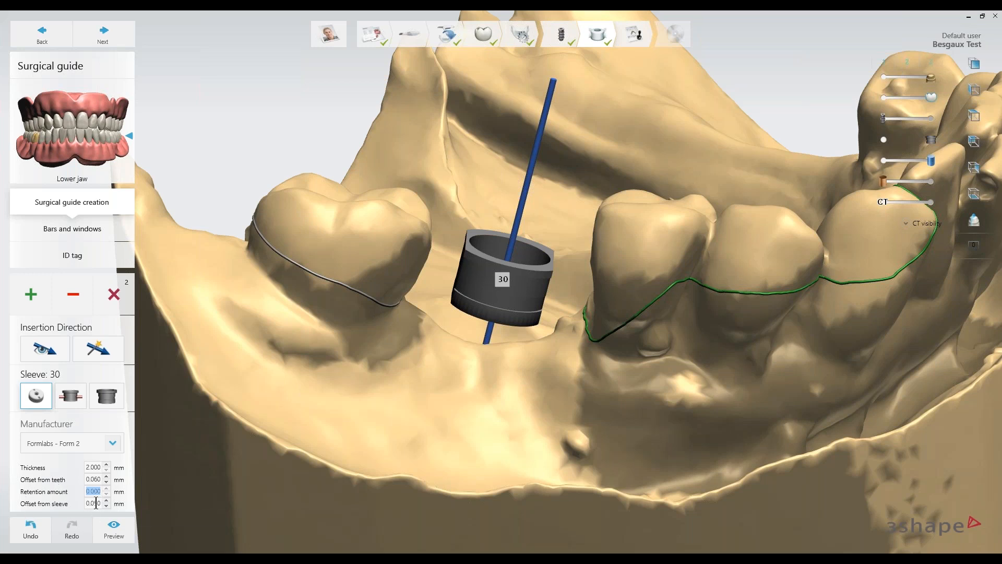
click(93, 503)
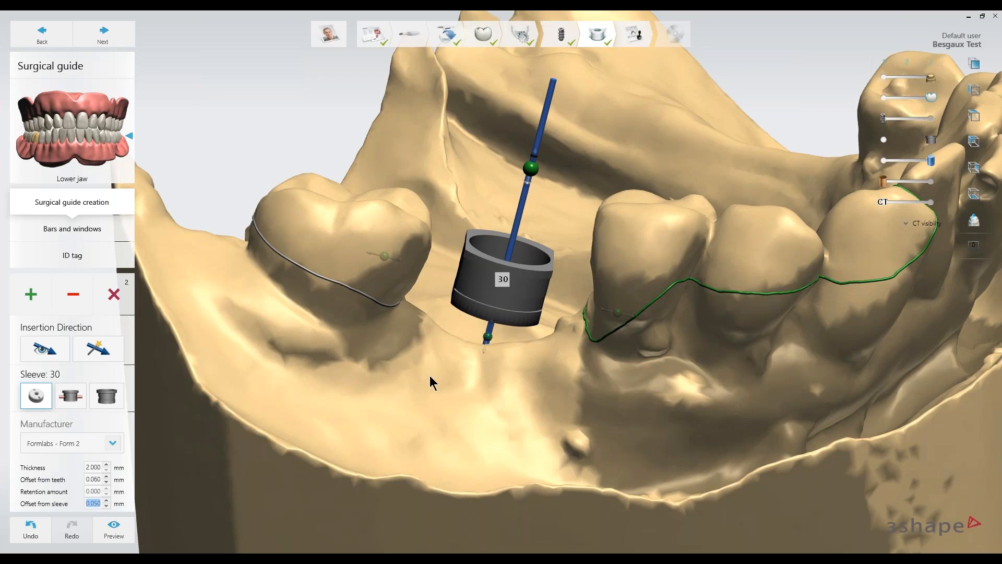
Step: Generate a preview of the surgical guide and examine the tooth shells and the sleeve ring from several angles
right_drag(443, 380, 481, 341)
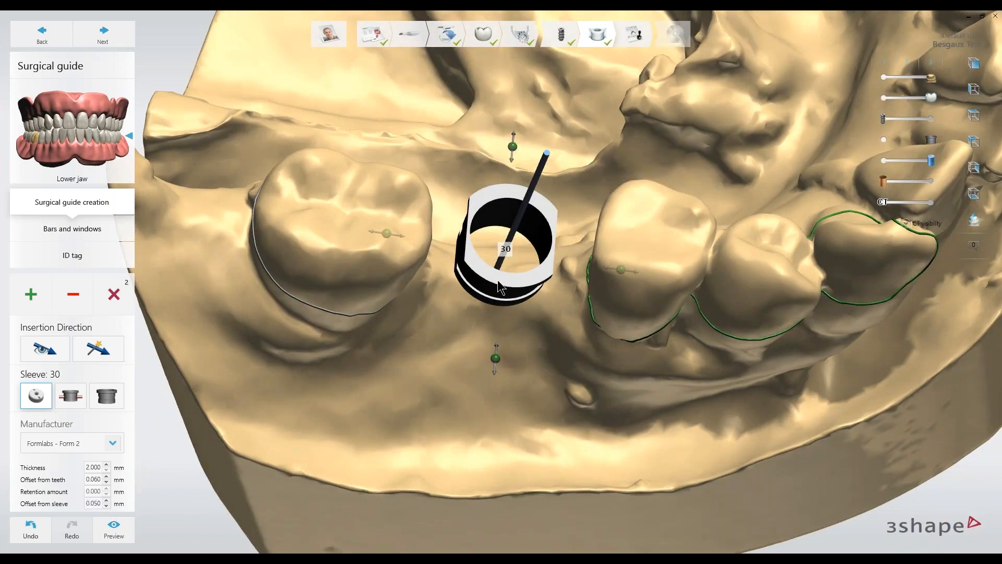
right_drag(509, 430, 502, 409)
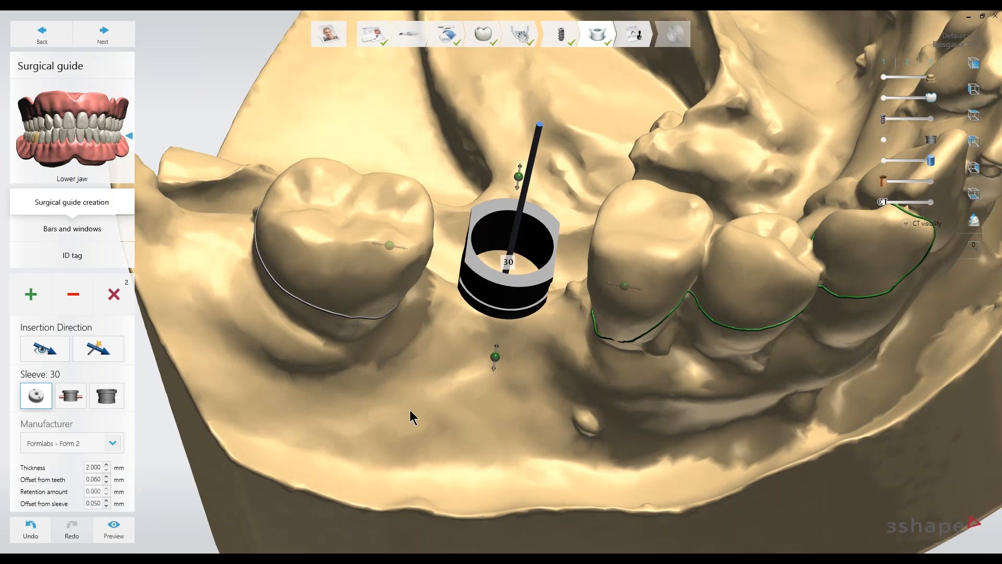
right_drag(404, 428, 357, 319)
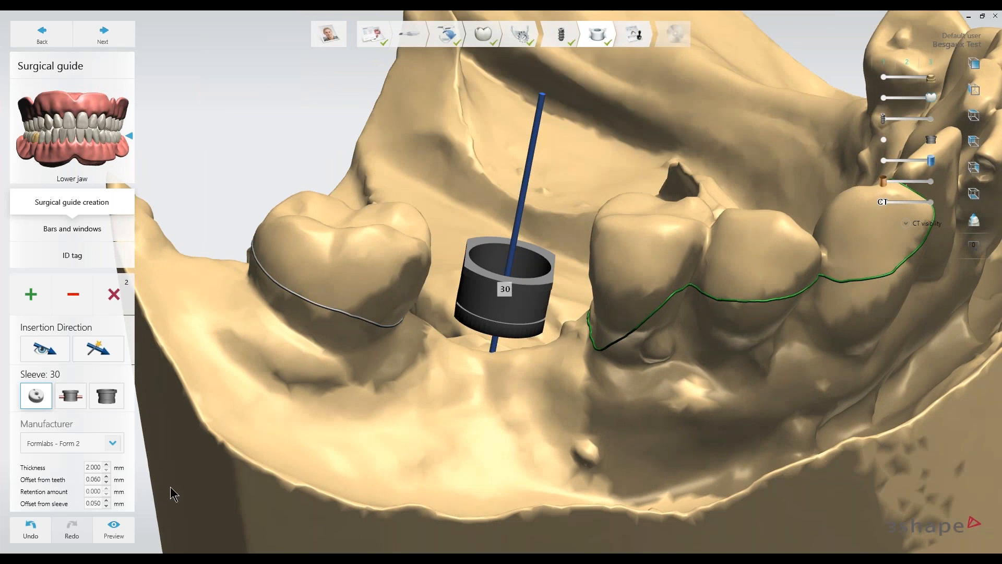
click(130, 528)
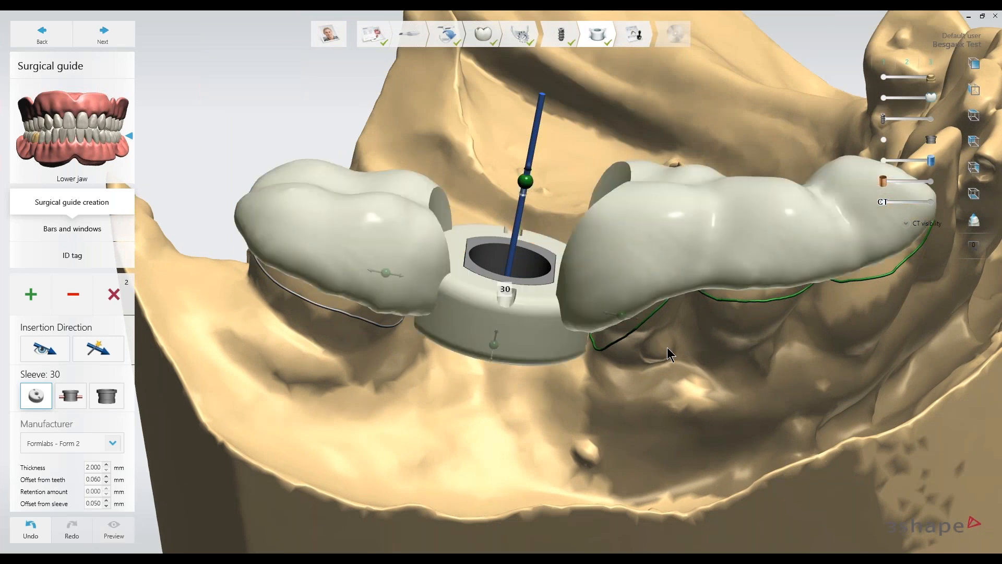
mouse_move(667, 346)
right_down()
mouse_move(682, 436)
mouse_move(648, 375)
mouse_move(617, 413)
mouse_move(666, 413)
mouse_move(650, 340)
right_up()
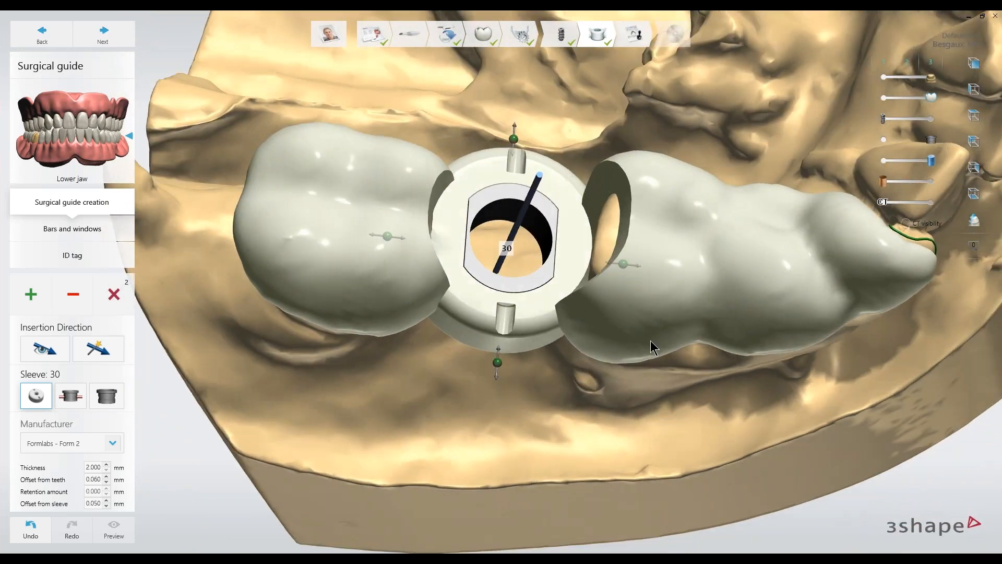
right_drag(555, 287, 591, 170)
right_drag(583, 326, 650, 236)
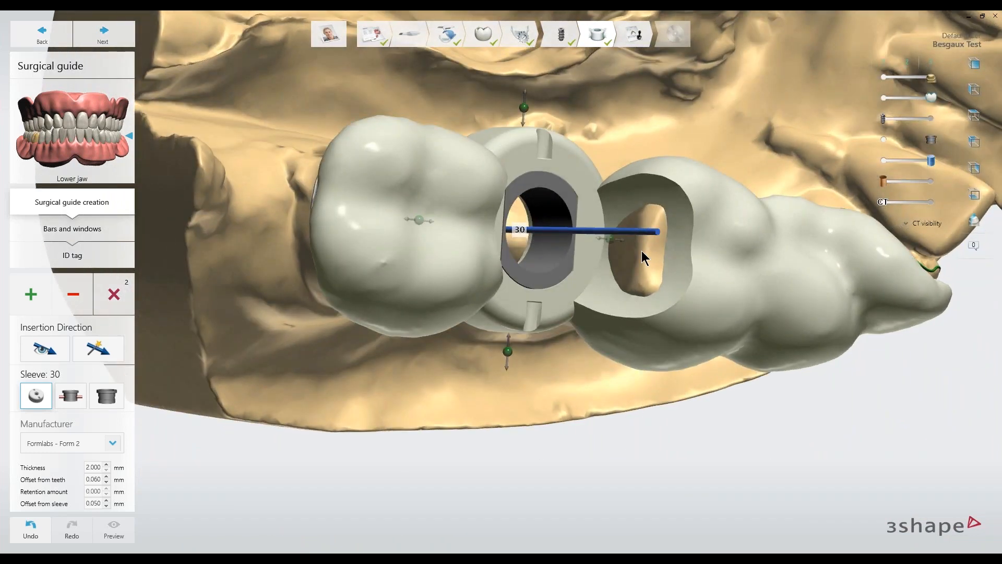
right_drag(689, 290, 635, 261)
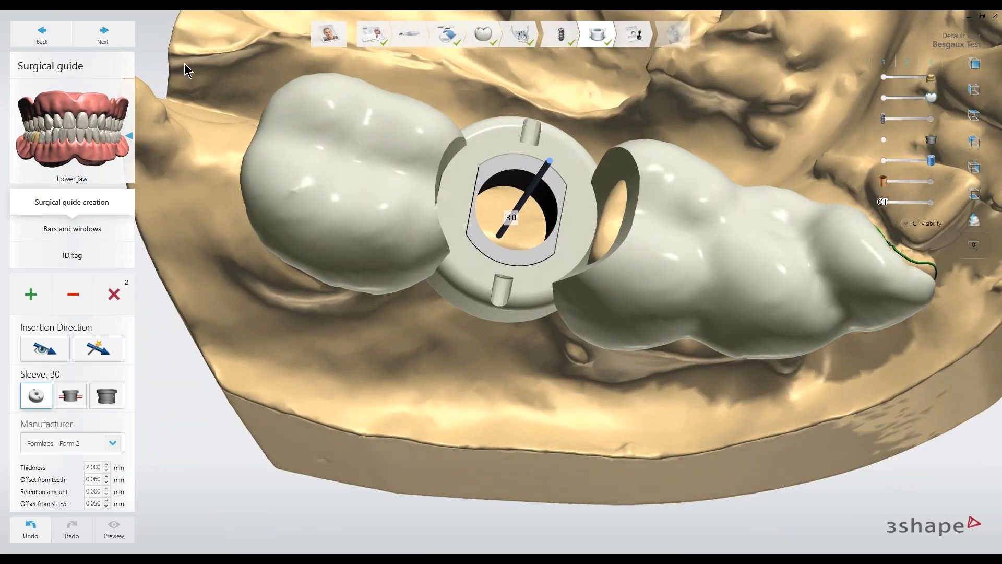
Step: Advance to the bars and windows stage and make the guide semi-transparent for placing a viewing window
click(104, 35)
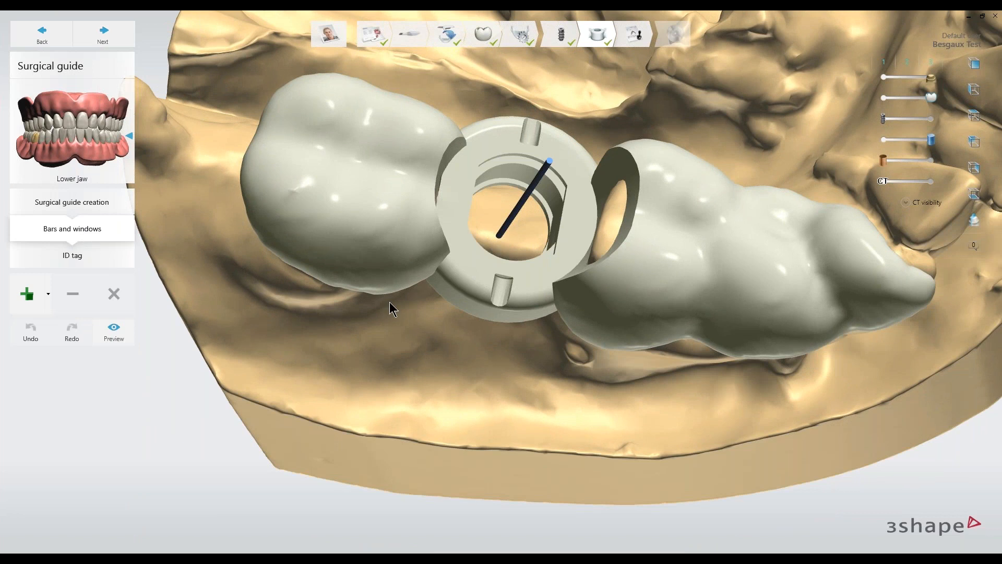
click(40, 288)
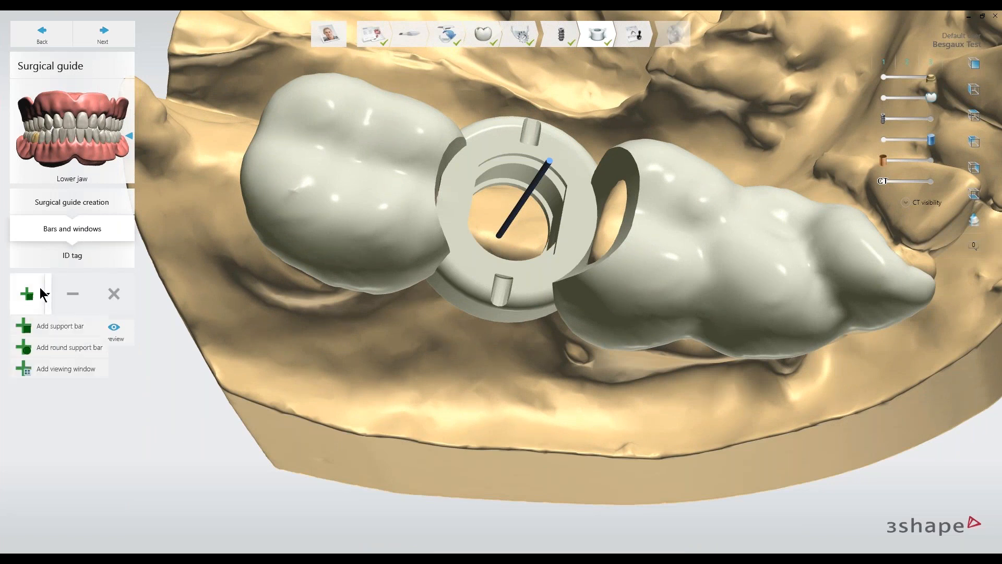
click(54, 369)
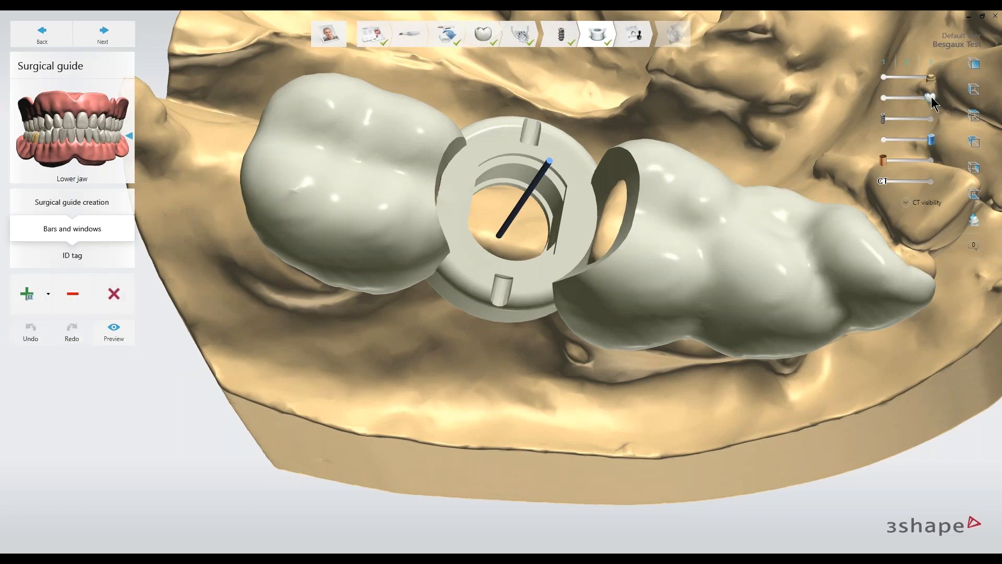
drag(932, 97, 907, 104)
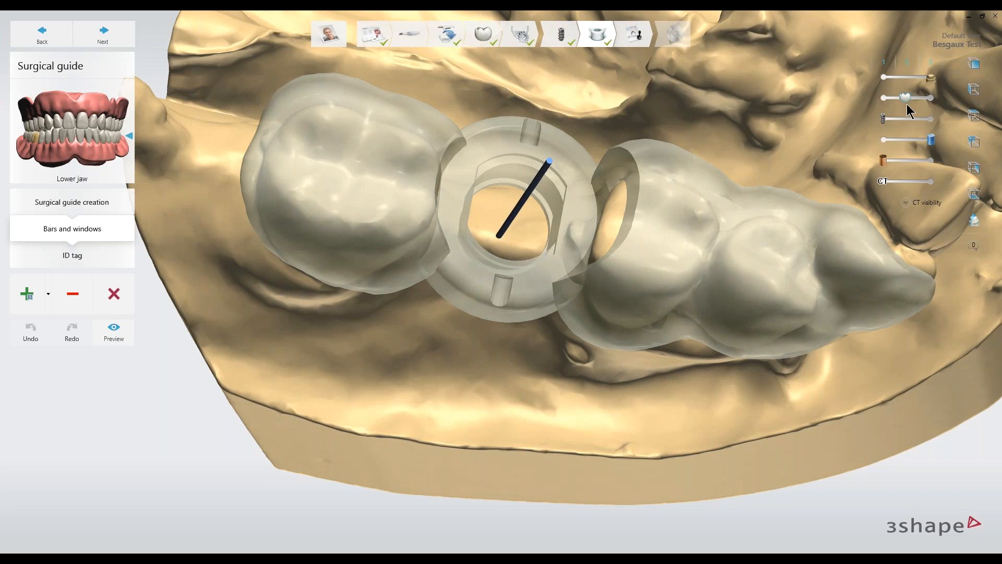
Step: Place a viewing window over the premolar next to the canine, rotate it diagonally across the crown and narrow it
right_drag(842, 255, 656, 317)
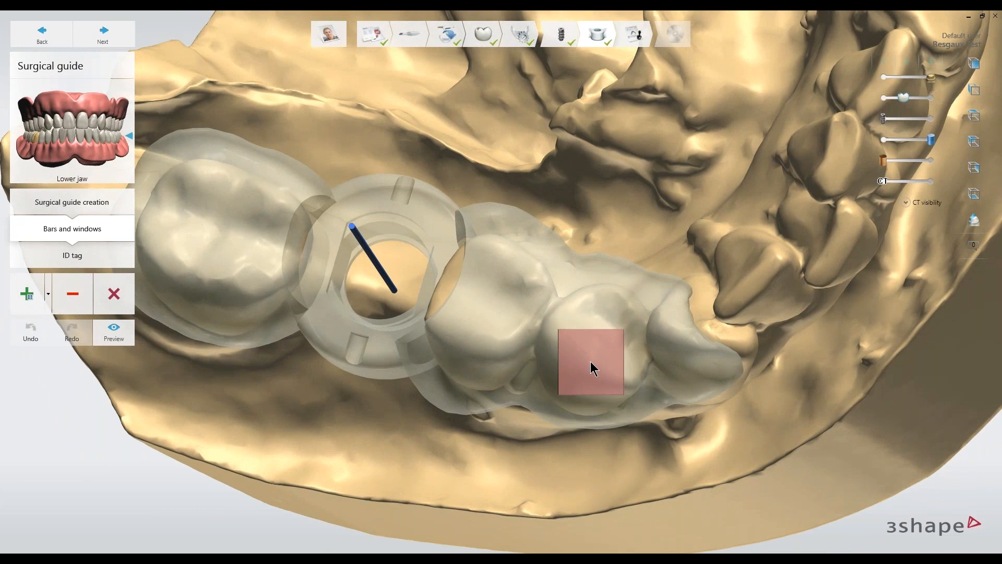
click(591, 362)
drag(673, 364, 658, 407)
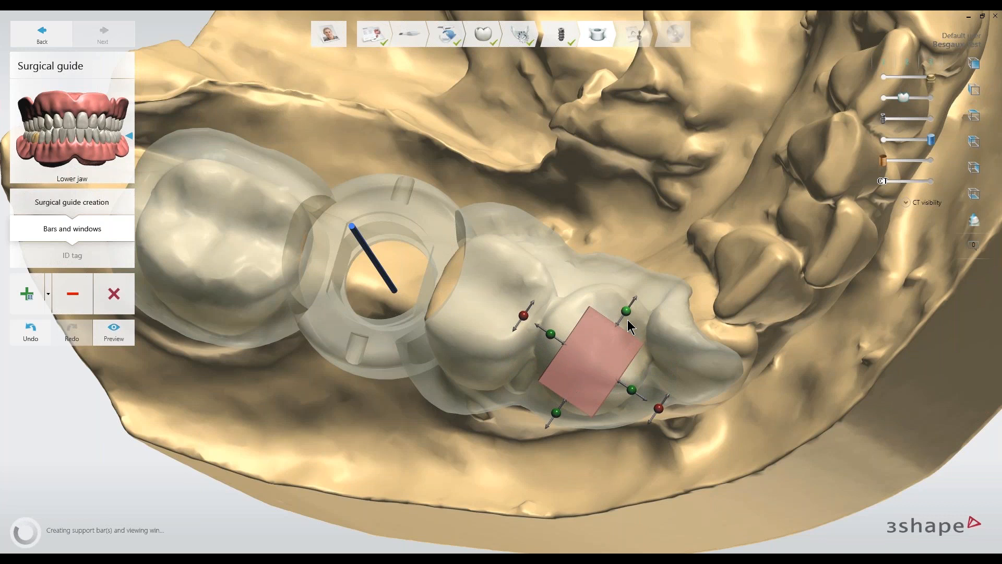
drag(637, 392, 622, 391)
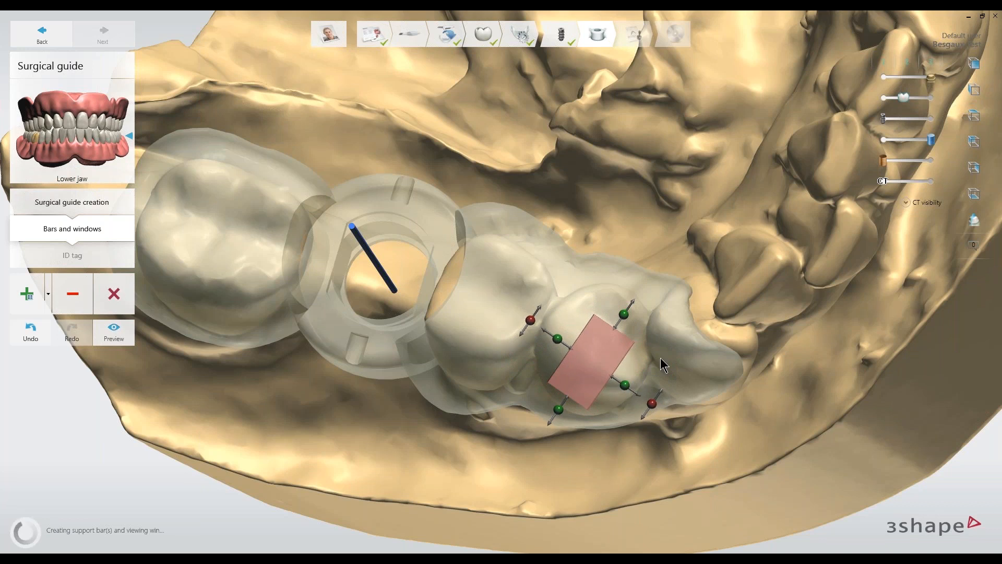
right_drag(659, 358, 684, 308)
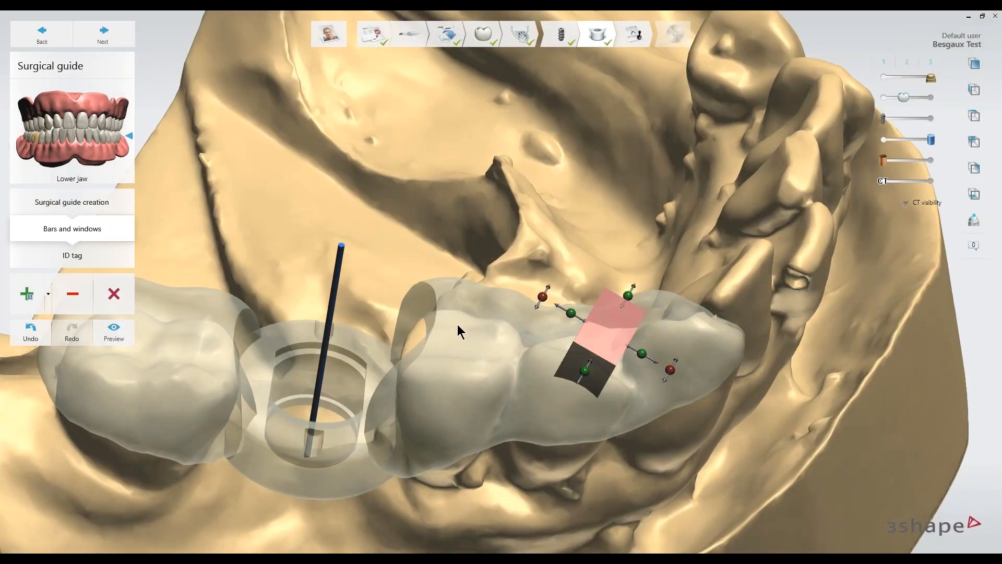
Step: Place a second viewing window over the molar behind the sleeve, lengthen it across the crown and narrow it
middle_drag(457, 324, 746, 261)
right_drag(746, 261, 721, 318)
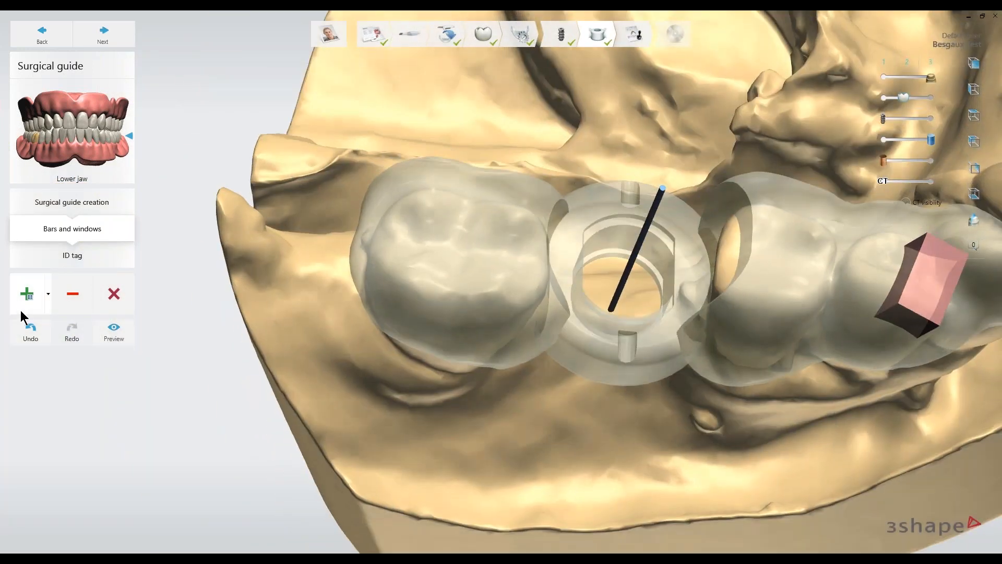
click(21, 298)
click(55, 366)
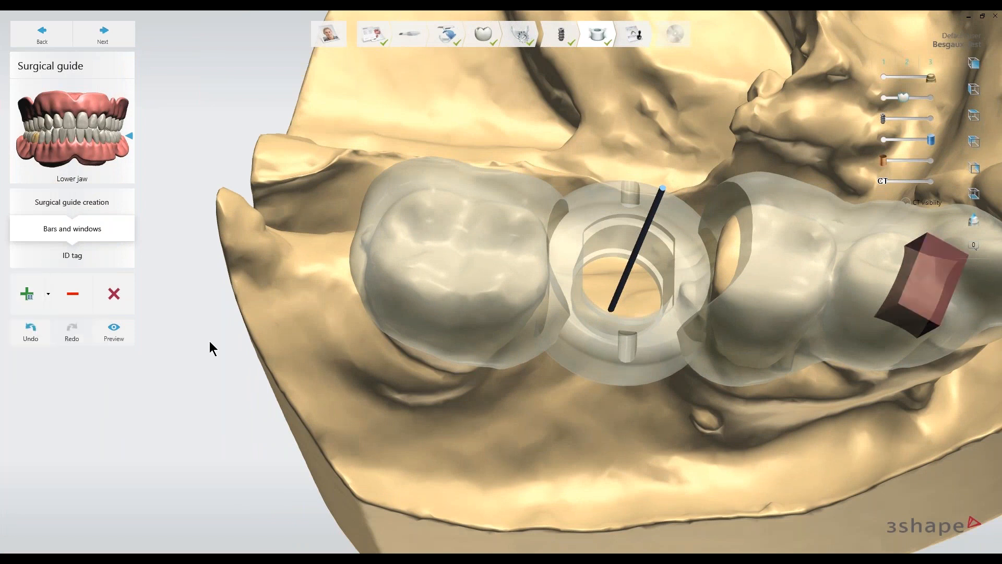
right_drag(429, 270, 421, 309)
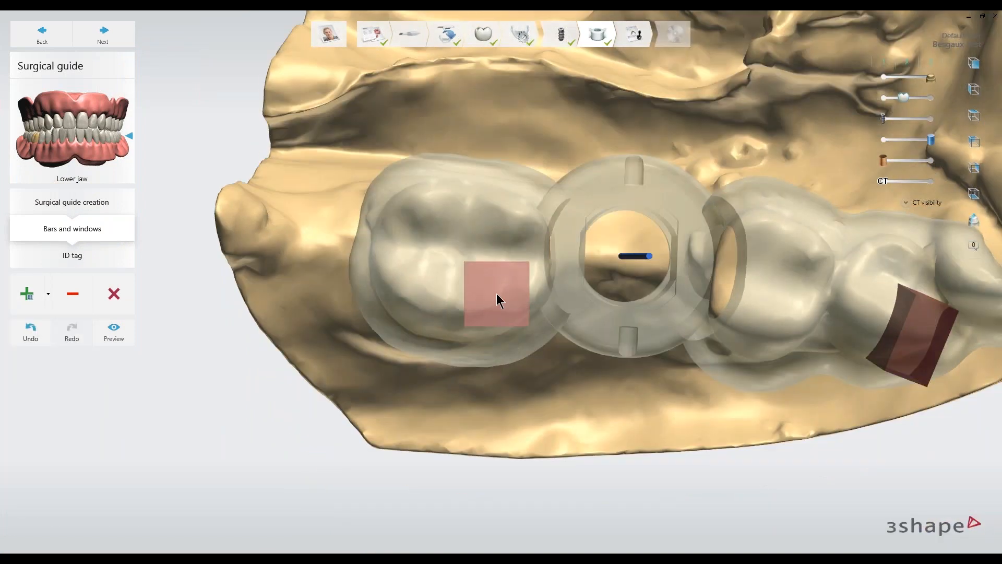
click(497, 293)
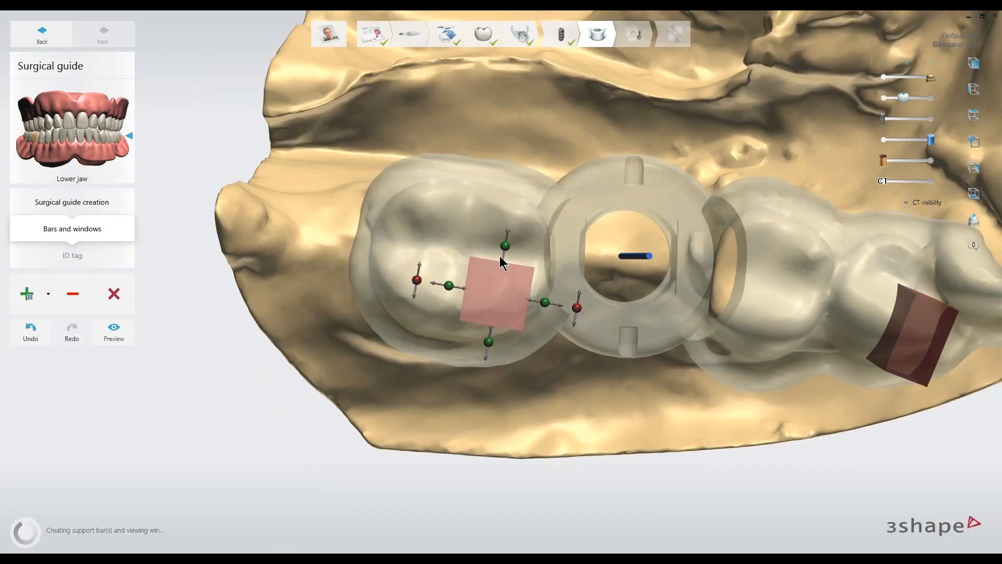
drag(506, 249, 510, 219)
drag(496, 289, 503, 256)
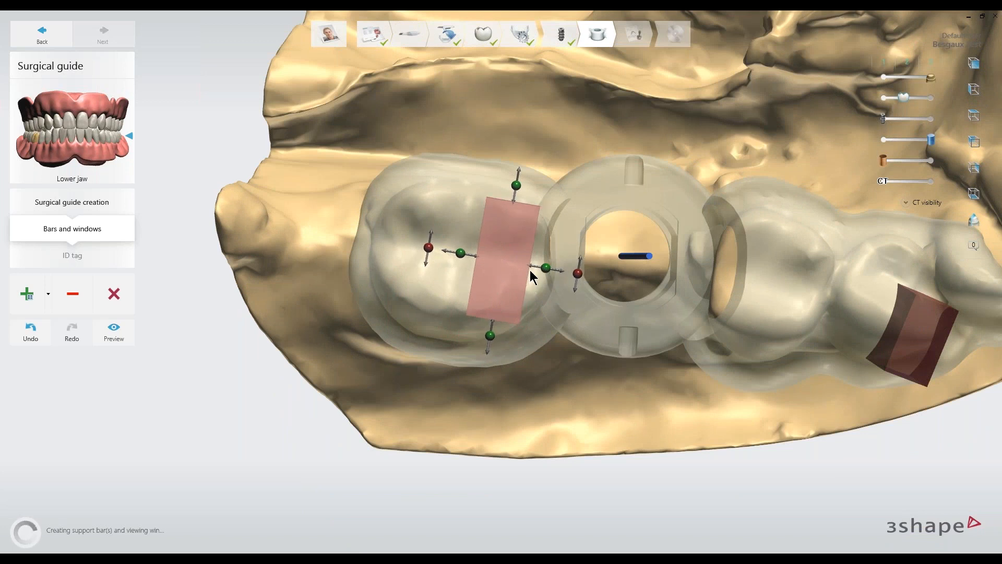
right_drag(530, 270, 525, 177)
drag(519, 171, 525, 173)
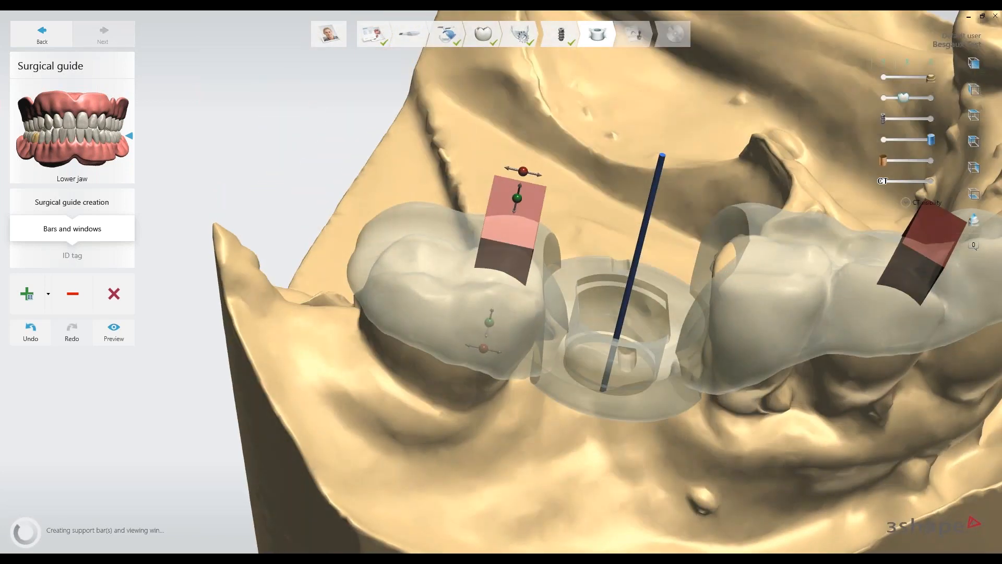
Step: Shorten the molar's viewing window at its tongue-side end and view the guide from the cheek side
drag(520, 214, 523, 226)
right_drag(543, 268, 537, 318)
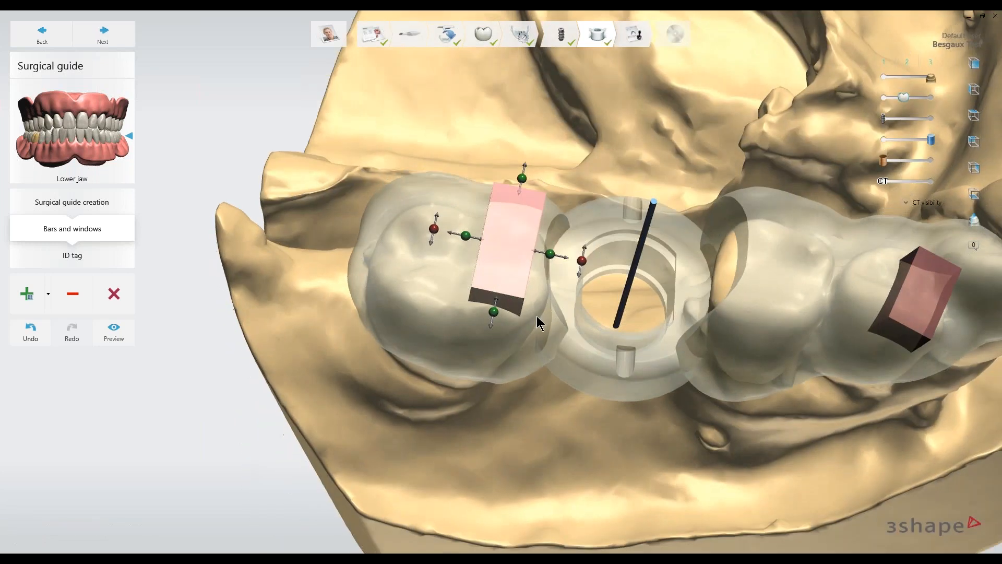
right_drag(667, 327, 568, 259)
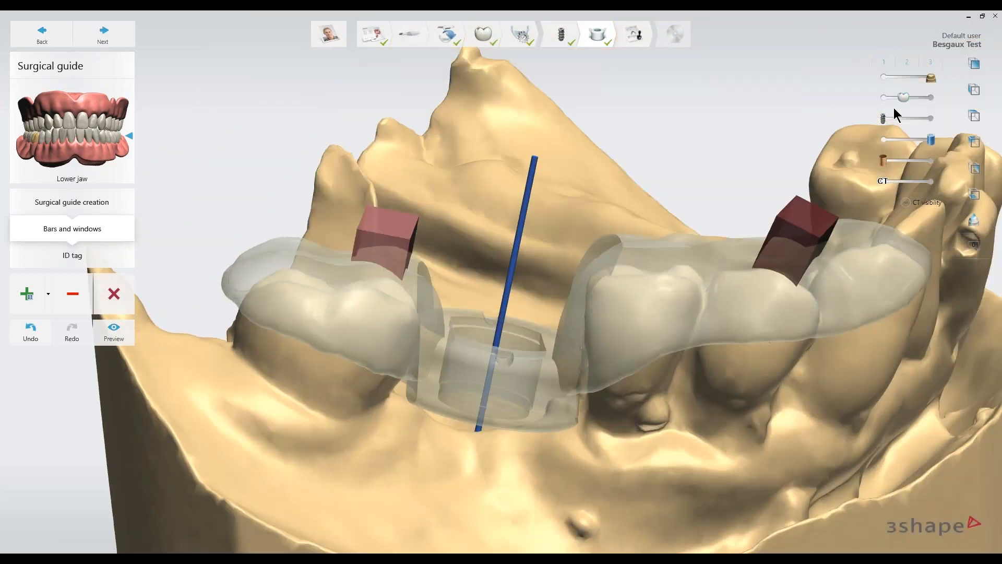
Step: Make the guide fully opaque and examine the joints between the sleeve ring and the tooth shells from several angles
drag(903, 98, 931, 97)
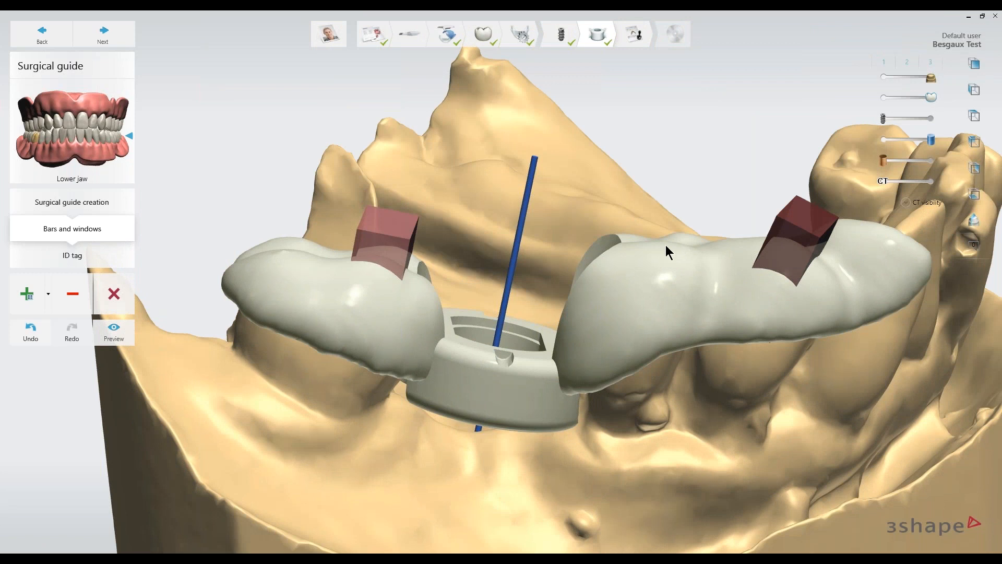
scroll(659, 247, down, 5)
right_drag(398, 288, 637, 322)
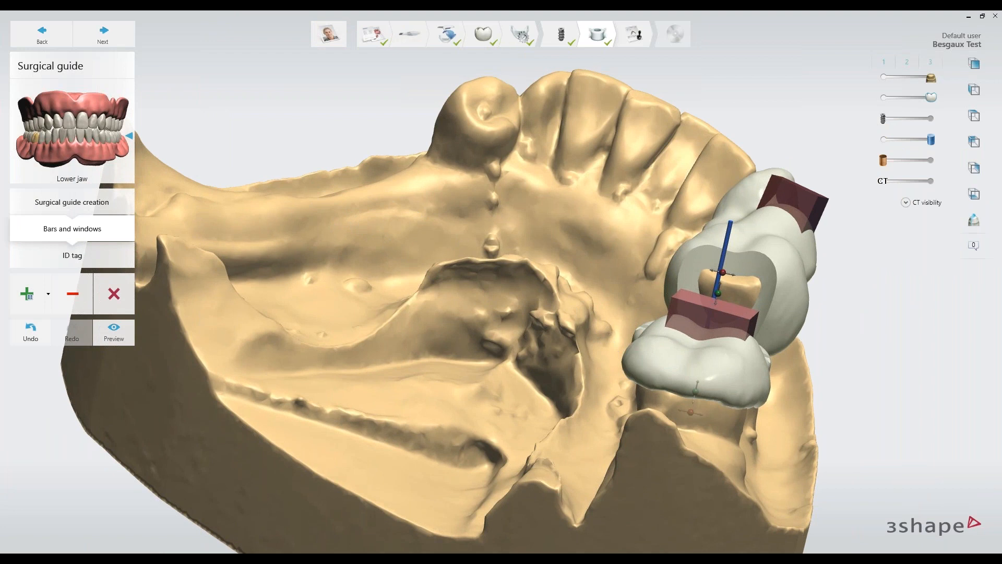
right_drag(672, 349, 586, 327)
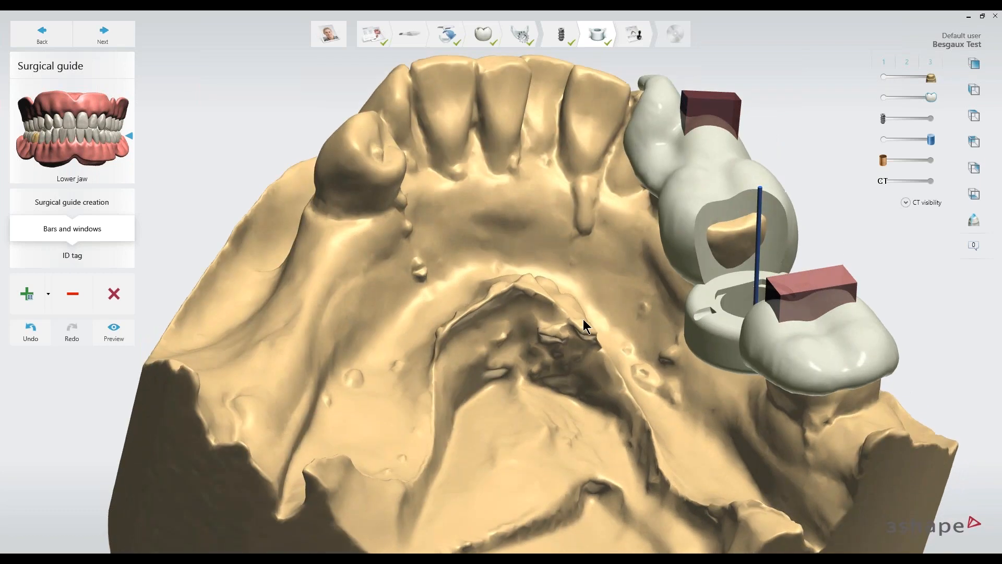
right_drag(632, 395, 733, 392)
middle_drag(761, 384, 700, 387)
scroll(700, 387, up, 3)
right_drag(676, 408, 696, 382)
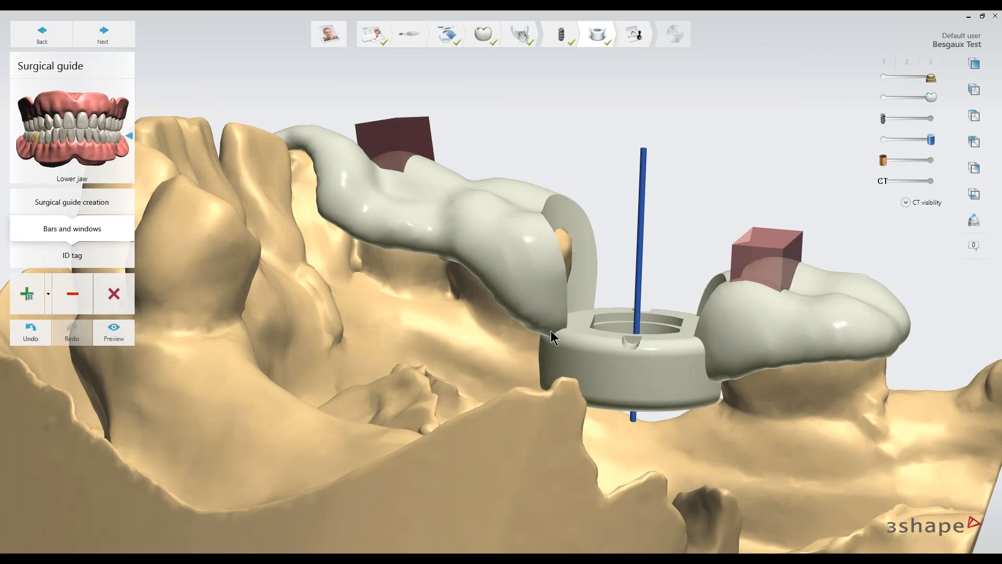
mouse_move(584, 321)
right_down()
mouse_move(559, 353)
mouse_move(568, 329)
right_up()
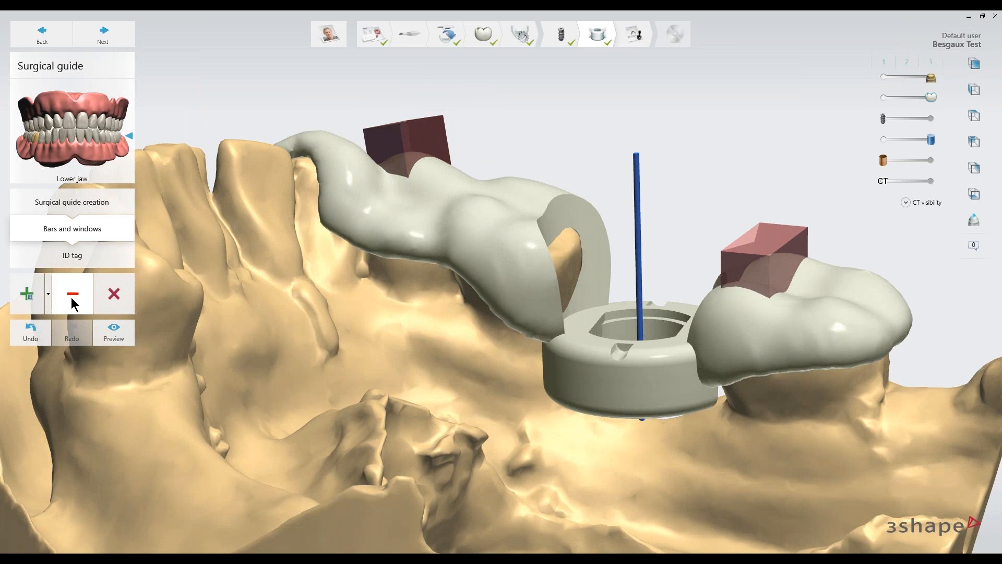
Step: Add a round support bar along the tongue side, running from the premolar shell past the sleeve to the molar shell
click(48, 294)
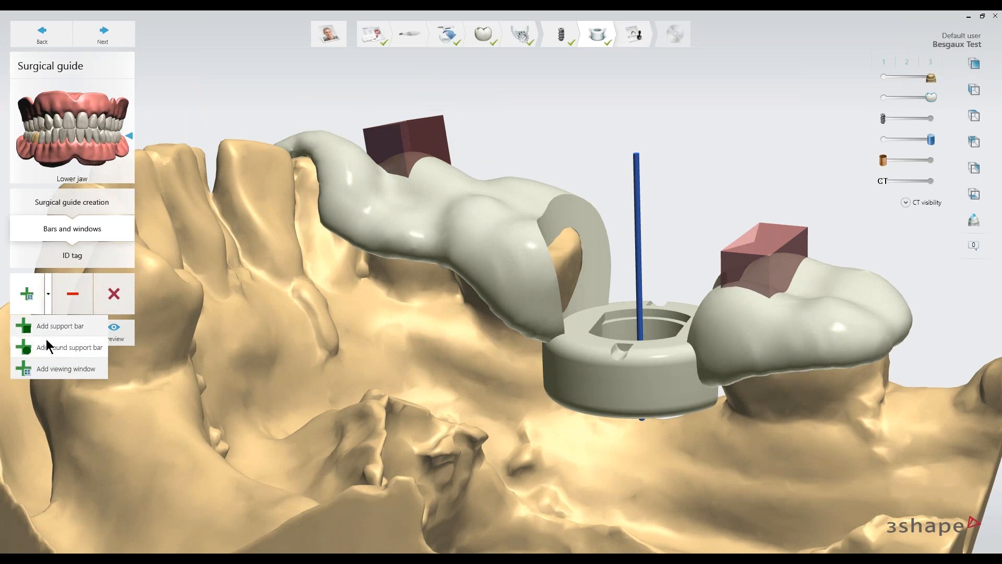
click(57, 348)
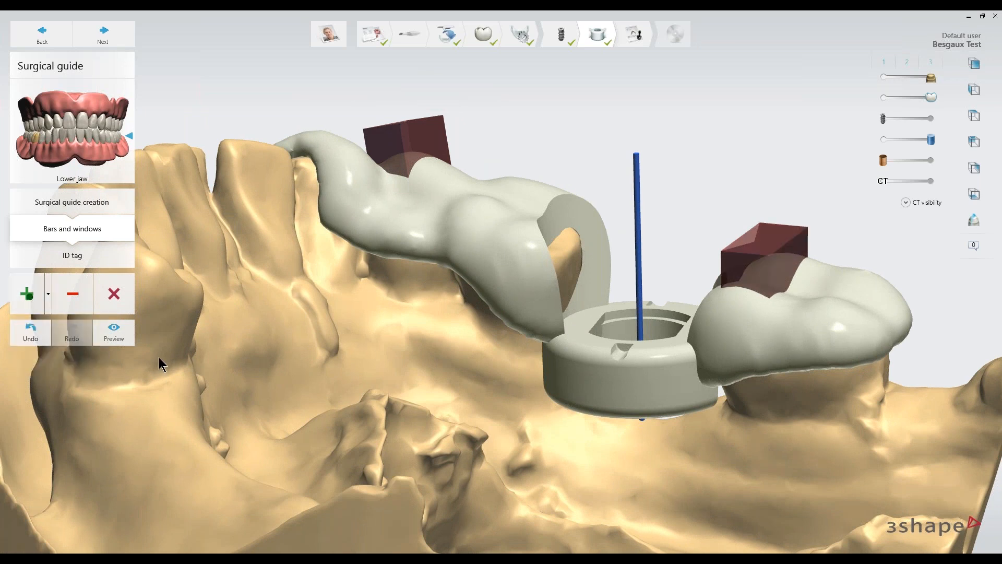
click(435, 239)
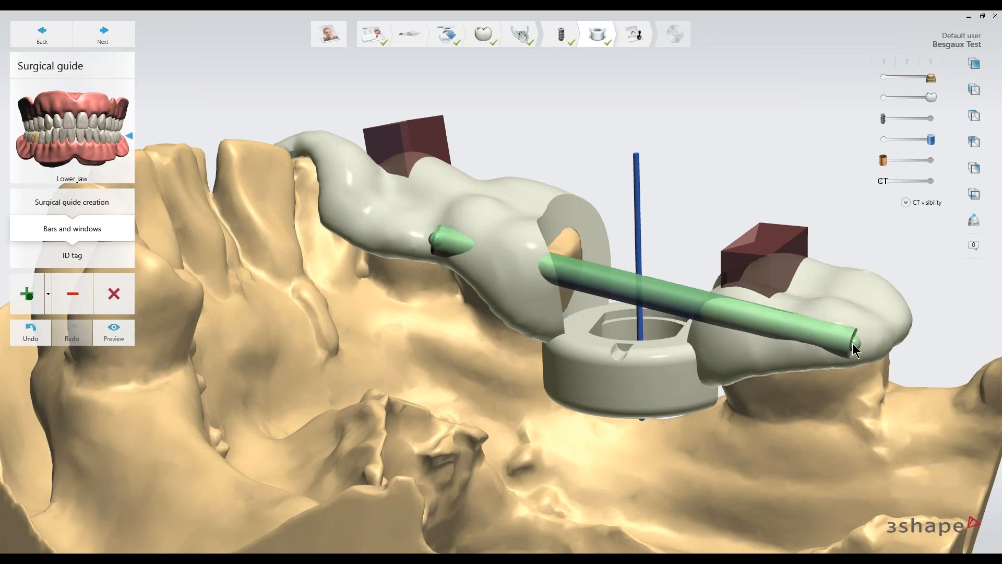
click(857, 343)
Step: Rotate the support bar's cross-section upright, extend it down to the sleeve's base and widen it toward the sleeve
right_drag(834, 404, 618, 342)
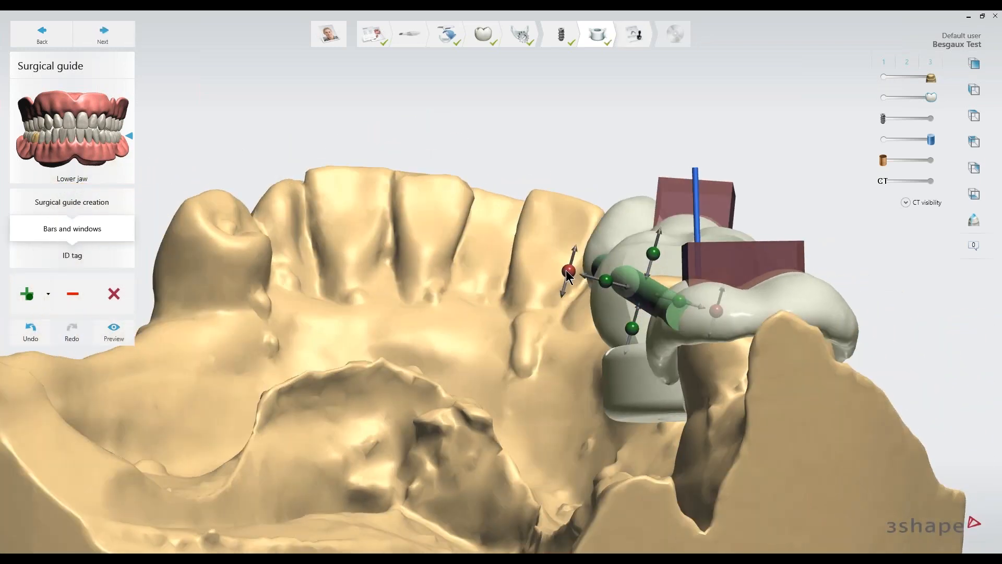
drag(568, 272, 645, 427)
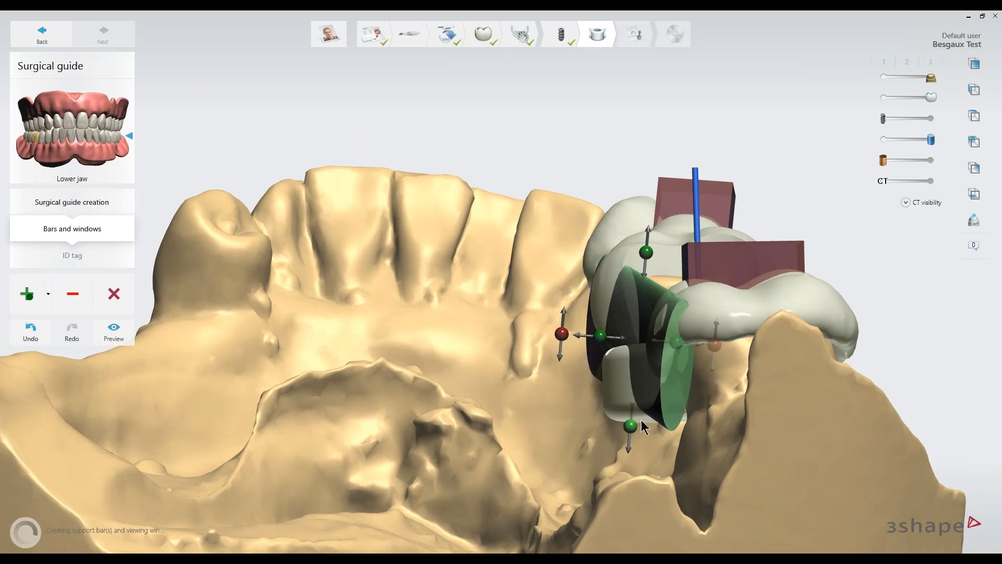
drag(678, 343, 732, 348)
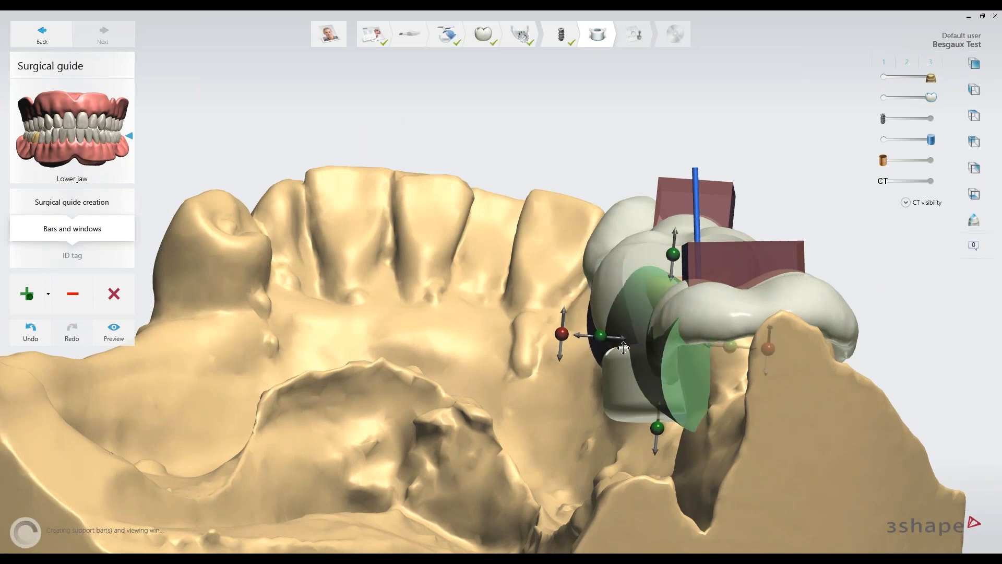
Step: Shorten the support bar at both ends to fit between the tooth shells and widen it slightly toward the tongue
right_drag(624, 364, 633, 487)
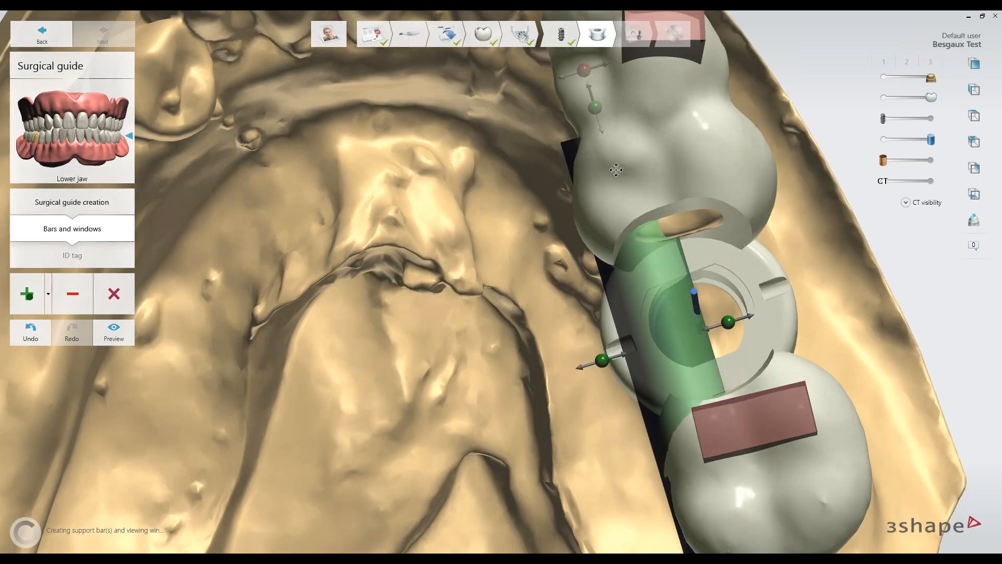
drag(597, 114, 615, 186)
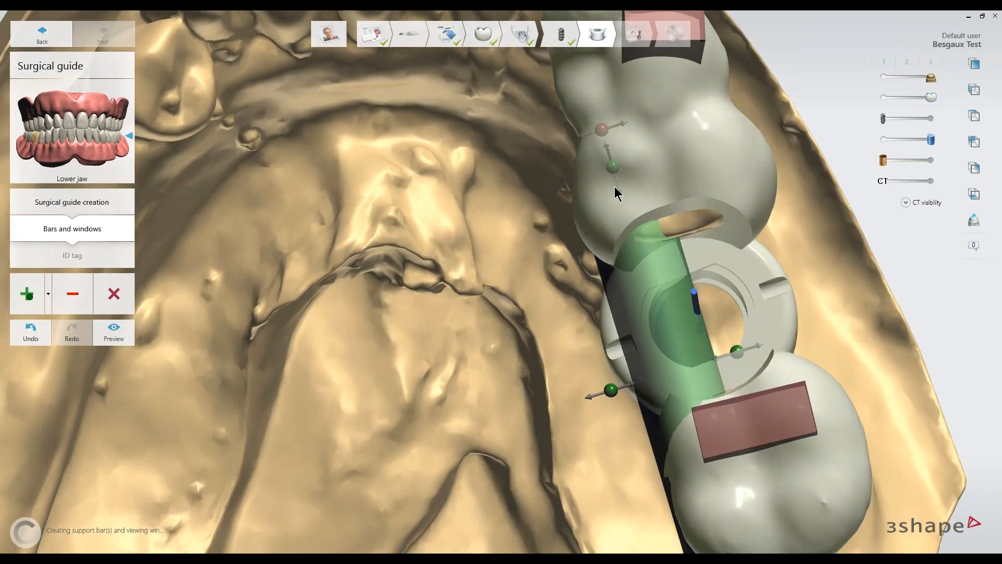
middle_drag(656, 304, 626, 167)
drag(699, 432, 686, 365)
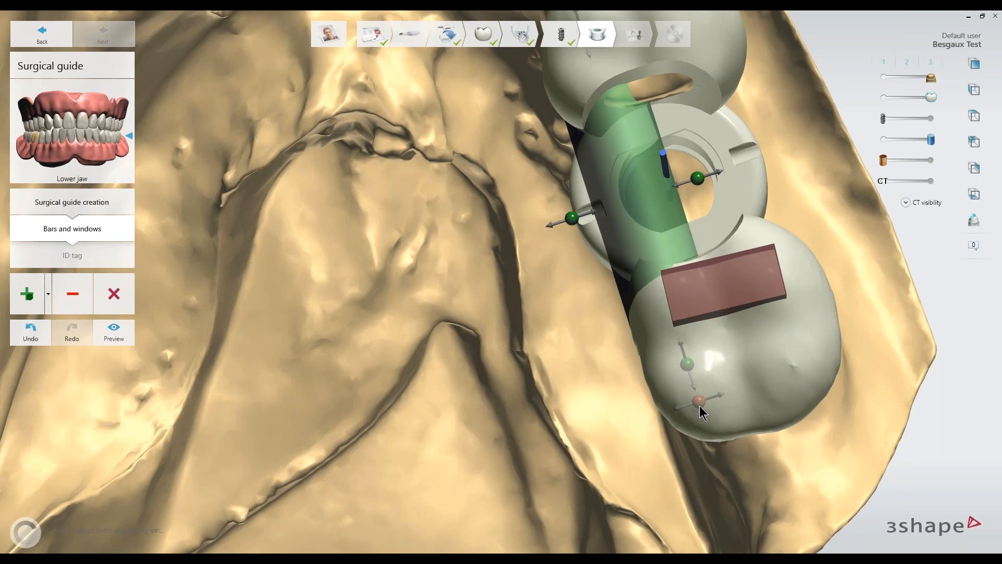
drag(572, 219, 565, 220)
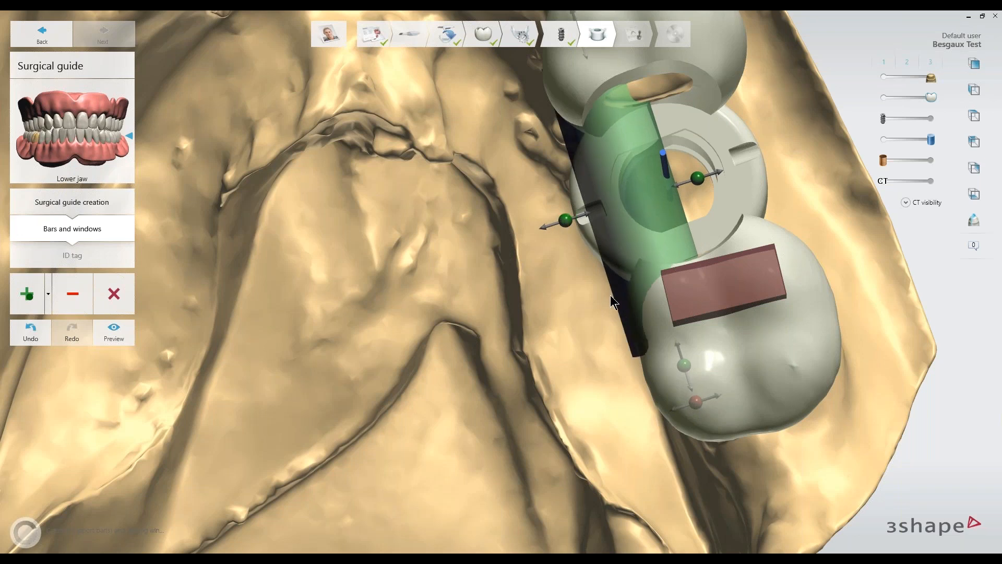
Step: Generate a preview of the guide with the support bar and viewing windows and examine it from several angles
right_drag(611, 301, 578, 274)
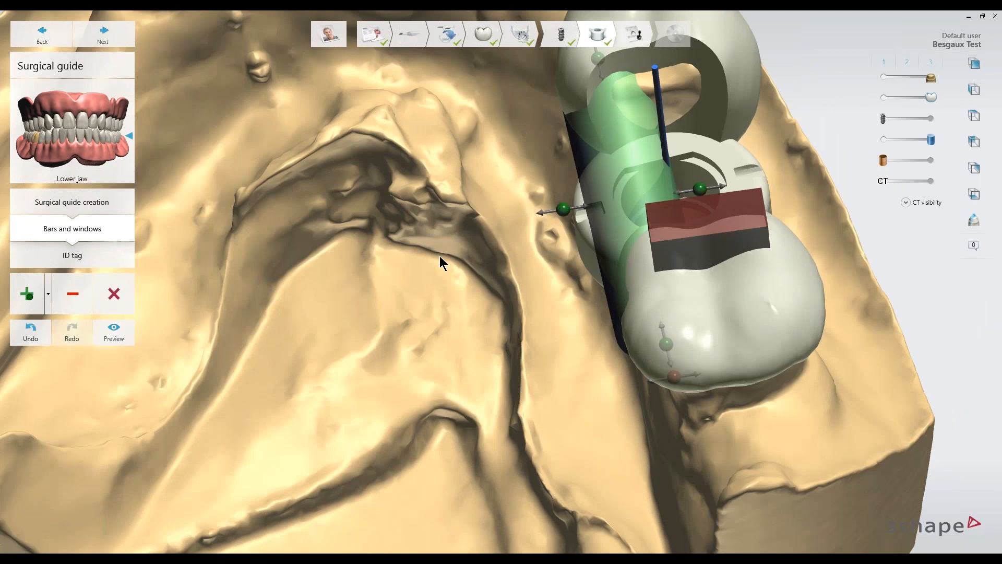
right_drag(440, 255, 444, 298)
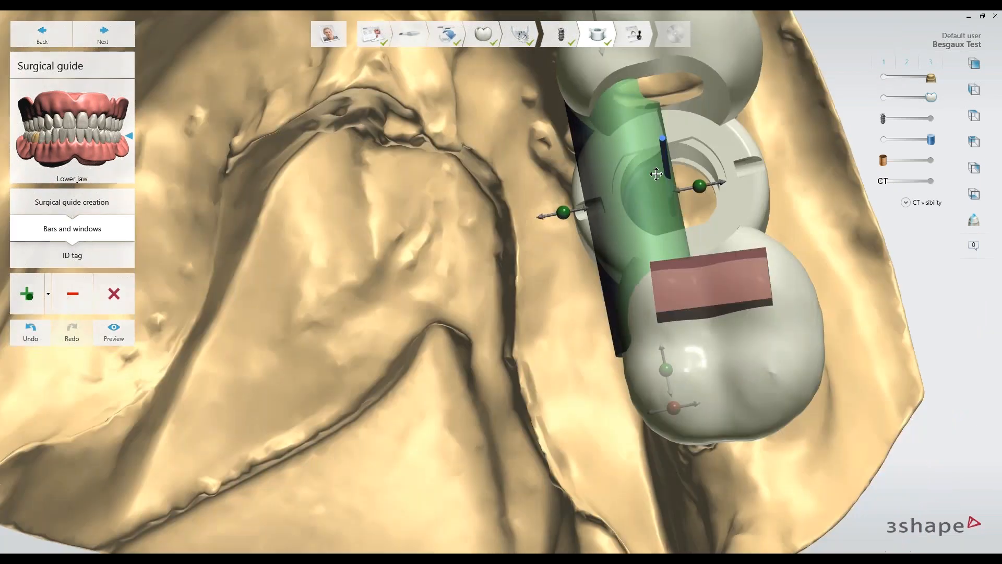
click(120, 338)
right_drag(637, 211, 574, 187)
right_drag(641, 249, 368, 370)
right_drag(681, 365, 487, 290)
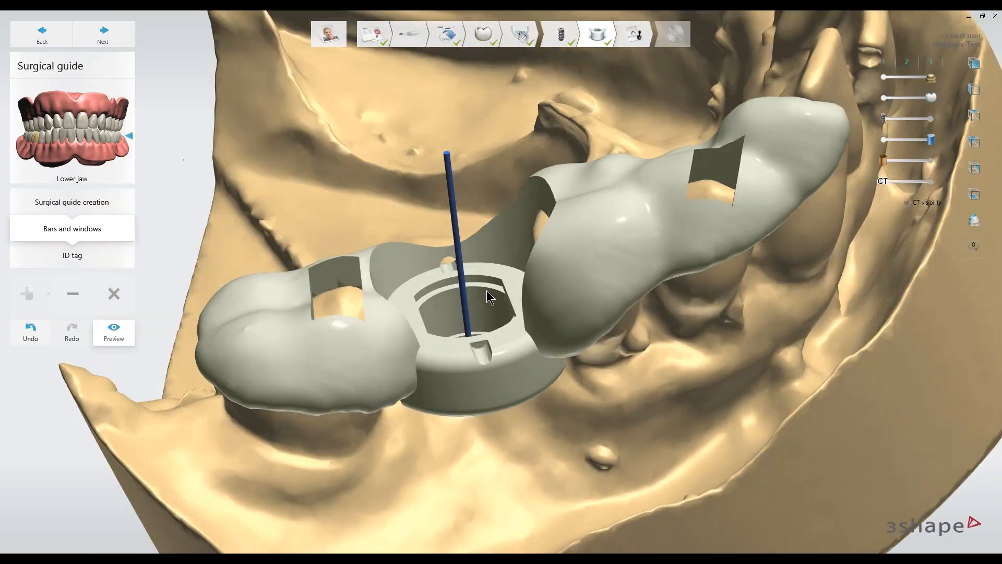
Step: Advance to the ID tag stage and add a medium-size tag reading "test" on the cheek side of the premolar shell
click(116, 39)
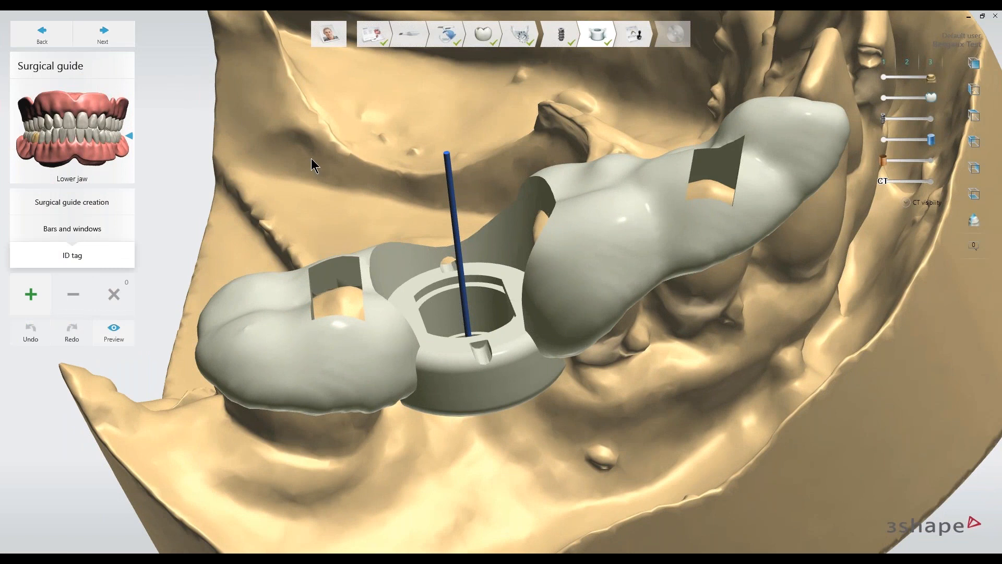
right_drag(559, 286, 556, 250)
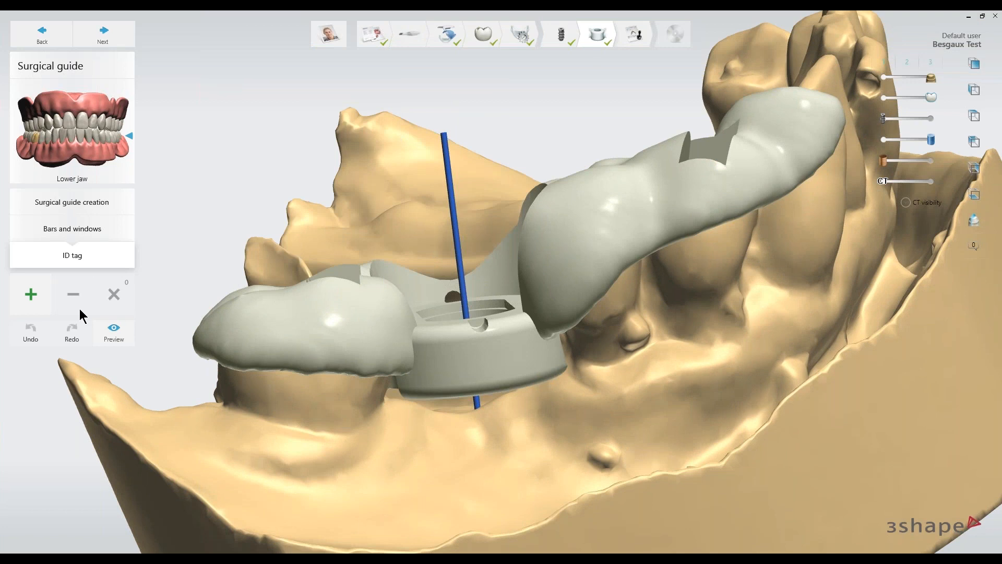
click(37, 293)
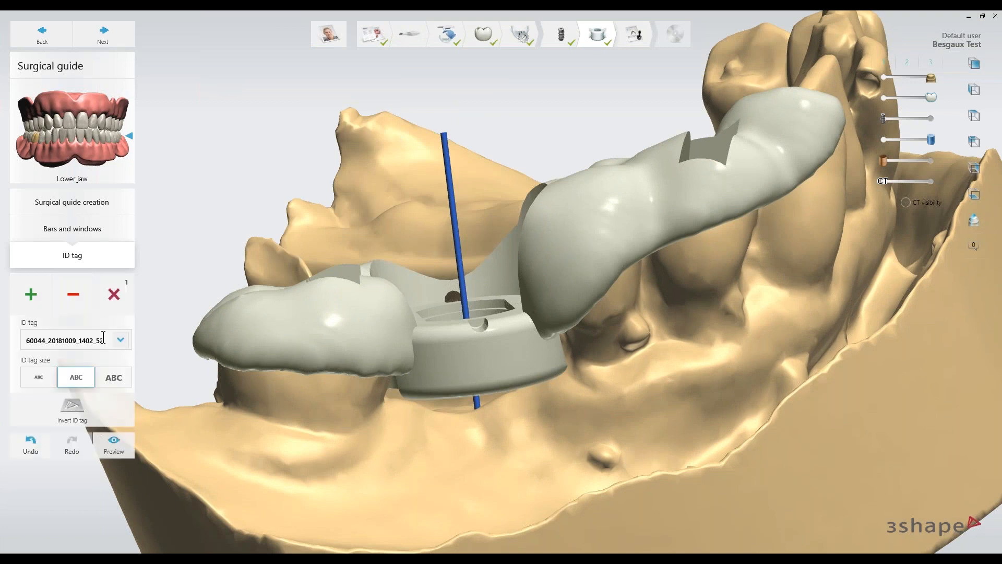
click(105, 340)
key(BackSpace)
text(test)
click(41, 377)
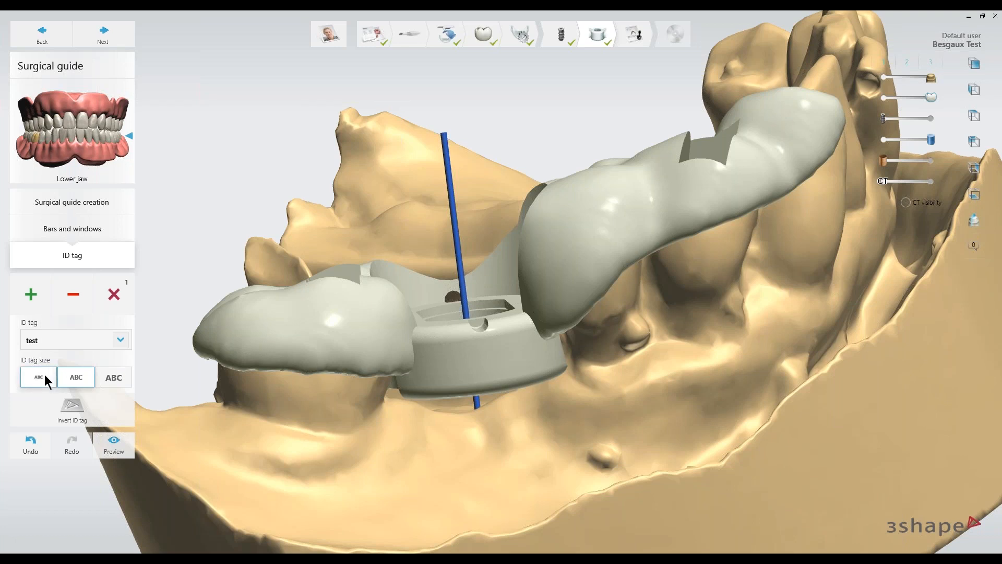
click(76, 384)
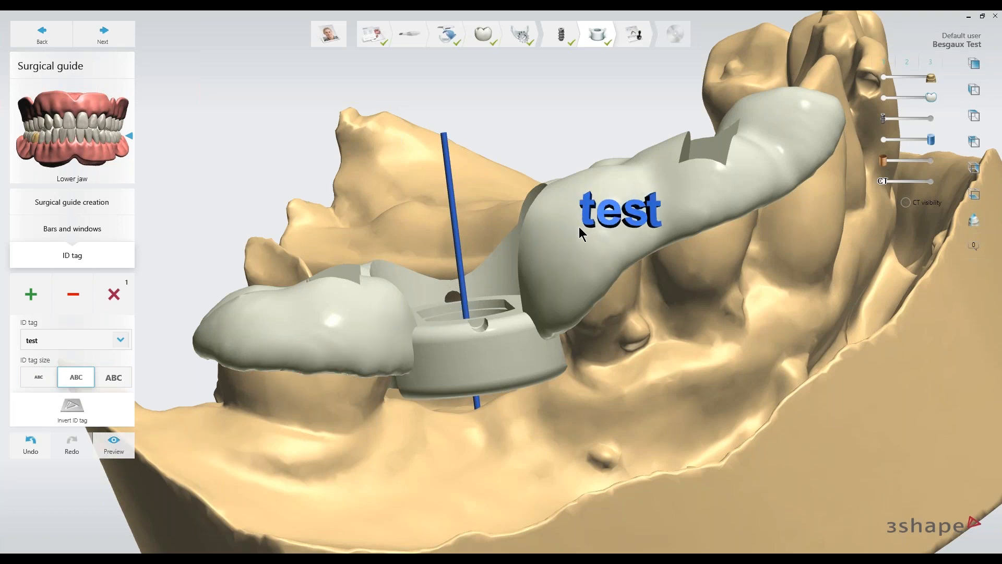
click(578, 227)
right_drag(695, 424, 729, 434)
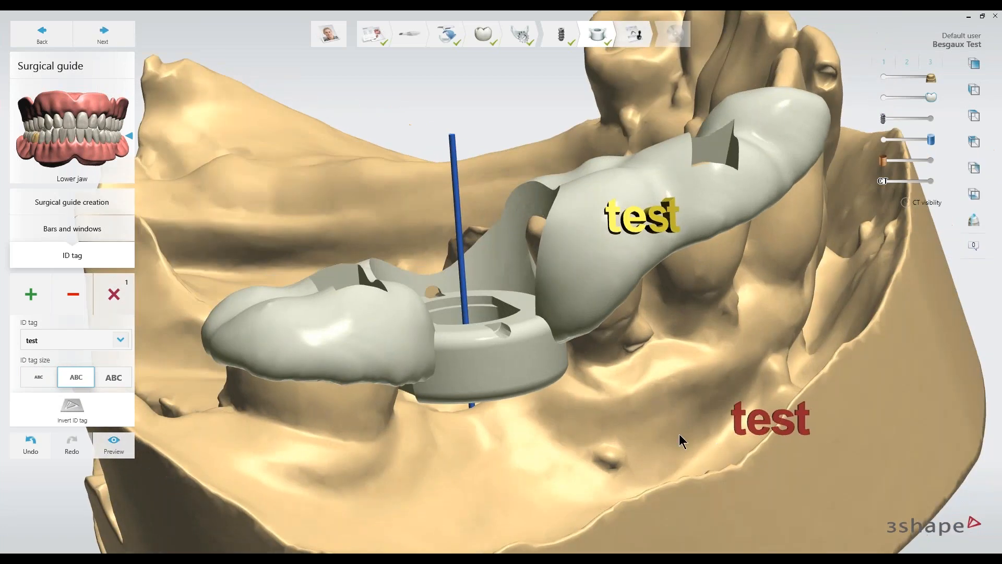
Step: Preview the guide with the engraved ID tag and advance to the approval stage
click(120, 452)
right_drag(616, 306, 592, 313)
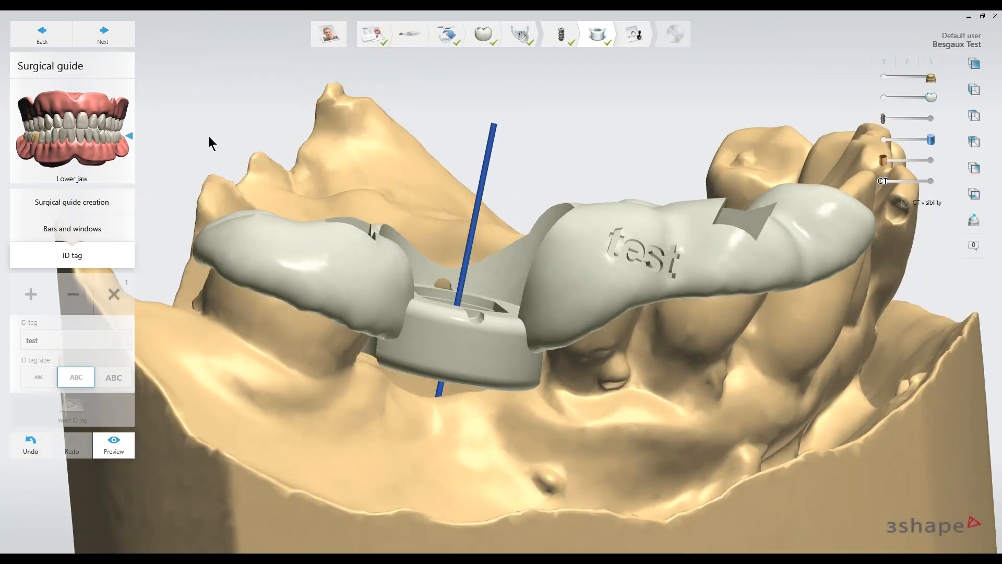
click(109, 40)
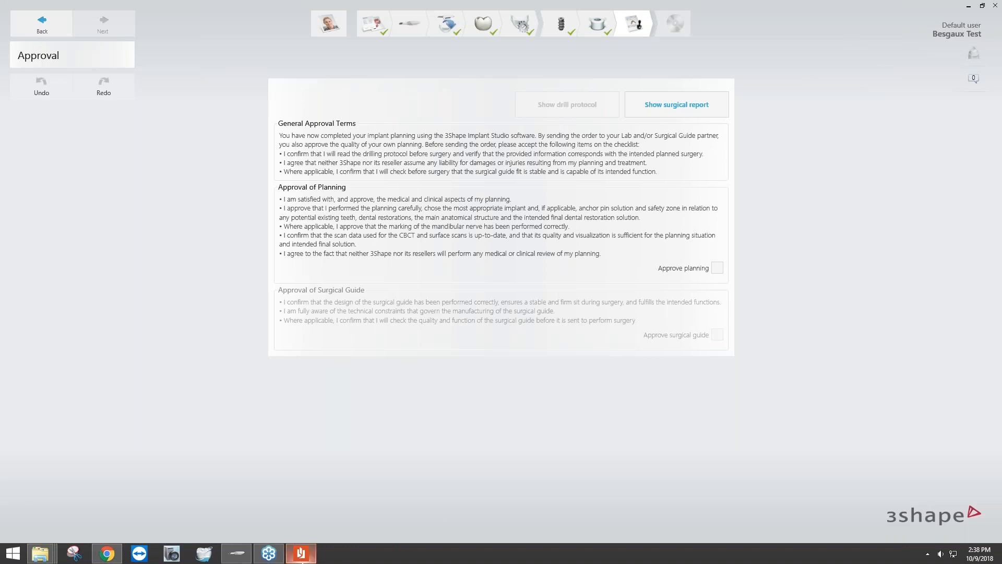
Step: Open the surgical report, review the implant information, scan views and bone density charts, and return to the approval page
click(300, 553)
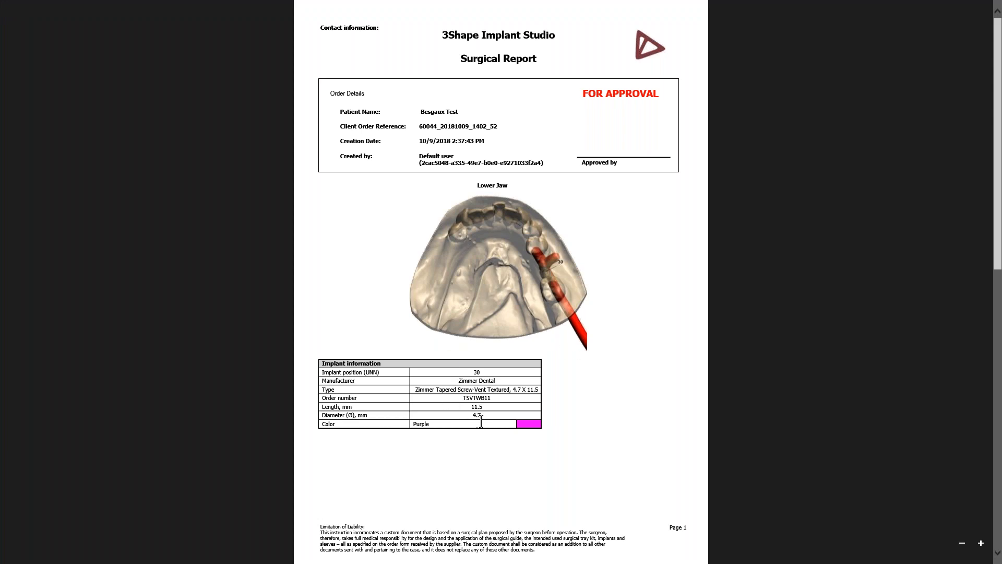
scroll(557, 410, down, 5)
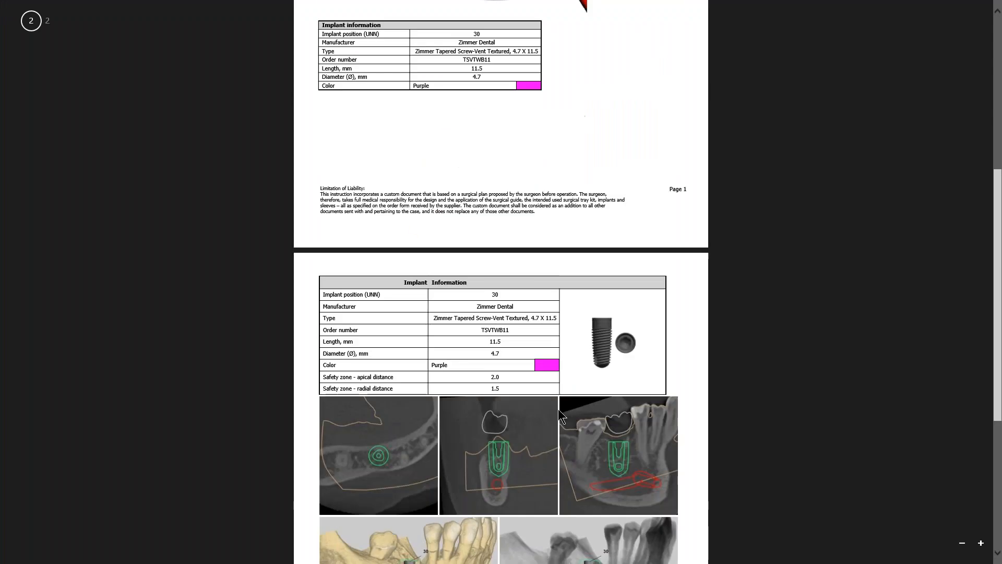
scroll(659, 367, down, 5)
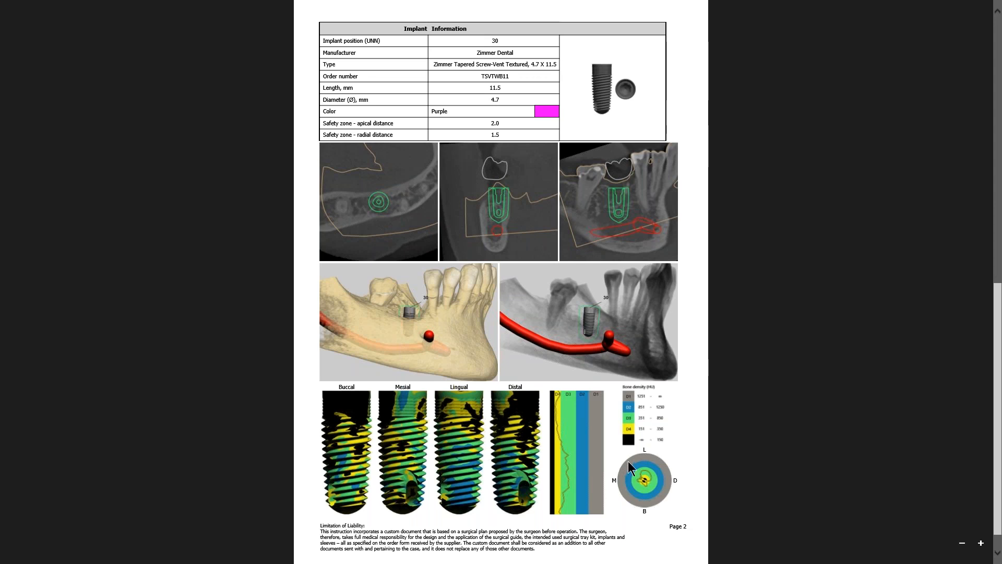
scroll(621, 467, down, 1)
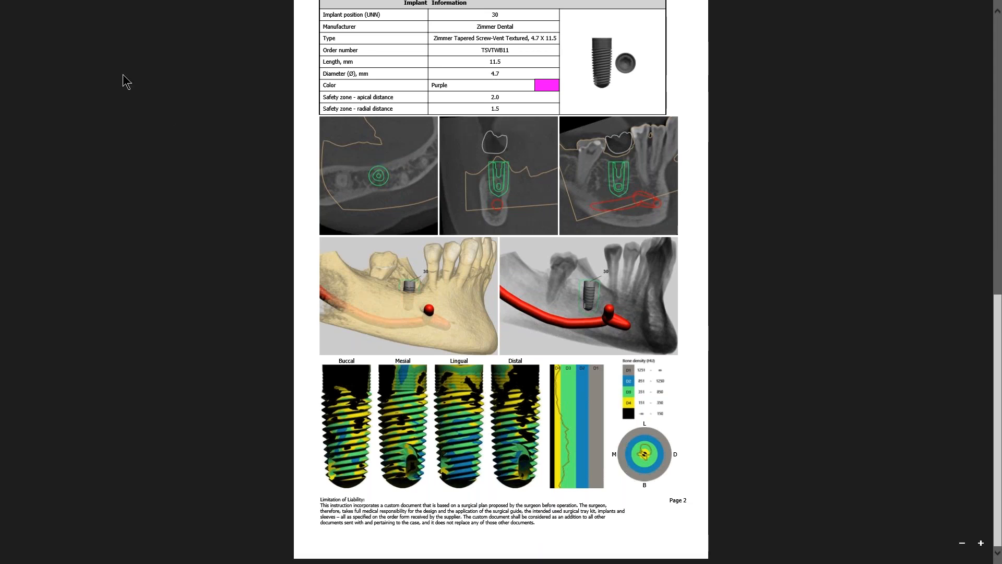
click(4, 6)
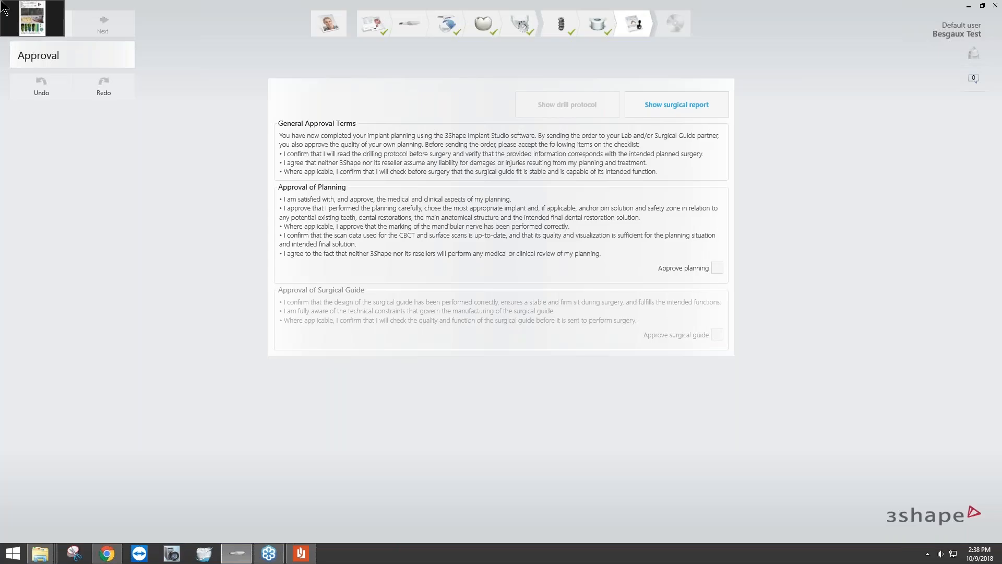
Step: Approve the implant planning on the approval checklist
click(717, 269)
click(574, 288)
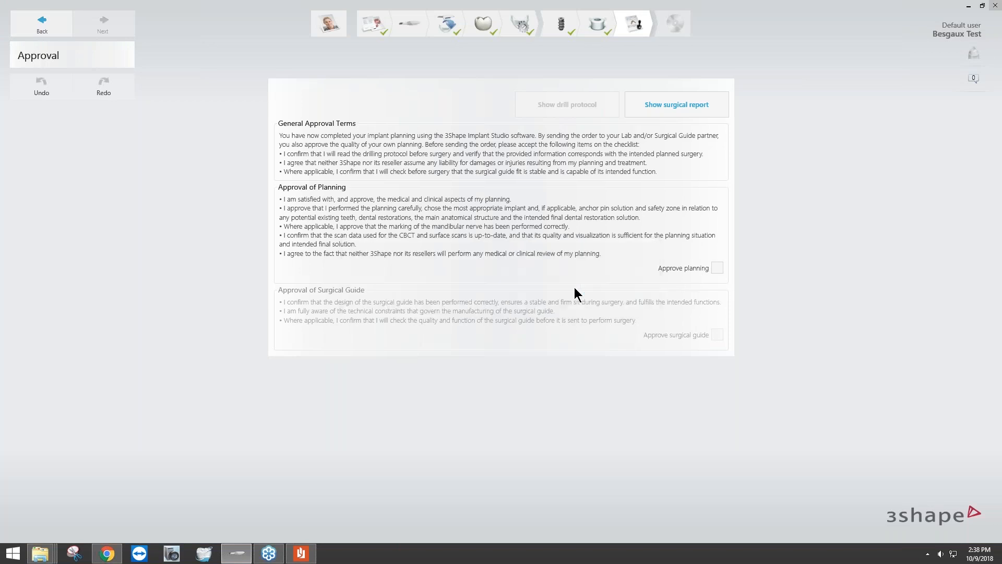
click(706, 269)
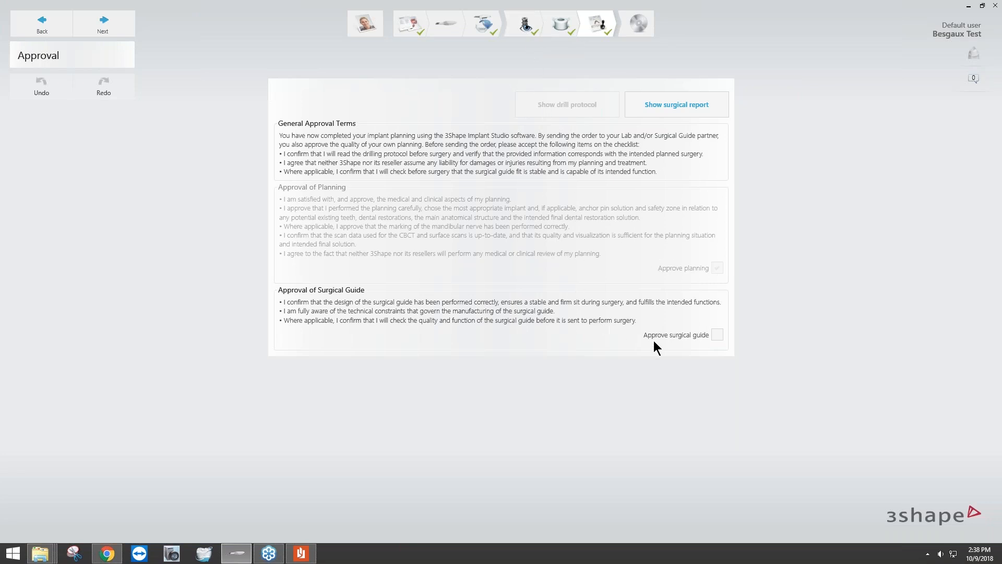
Step: Approve the surgical guide on the approval checklist and confirm to complete and save the design
click(716, 335)
click(569, 290)
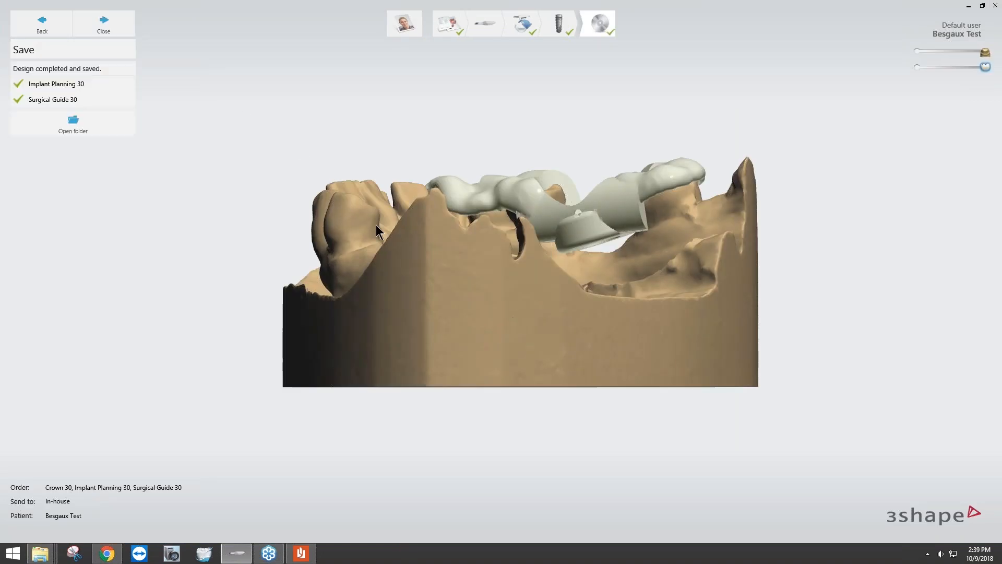
Step: Open the case output folder and look over the surgical report, LowerJawScanWithImplantInfo and SurgicalGuideUNN-30 files
click(76, 127)
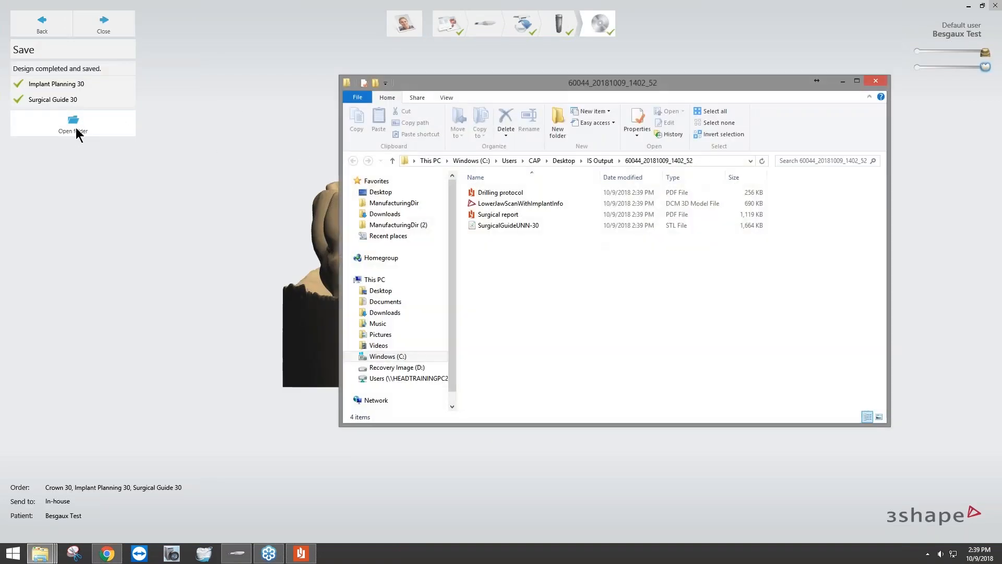
click(529, 216)
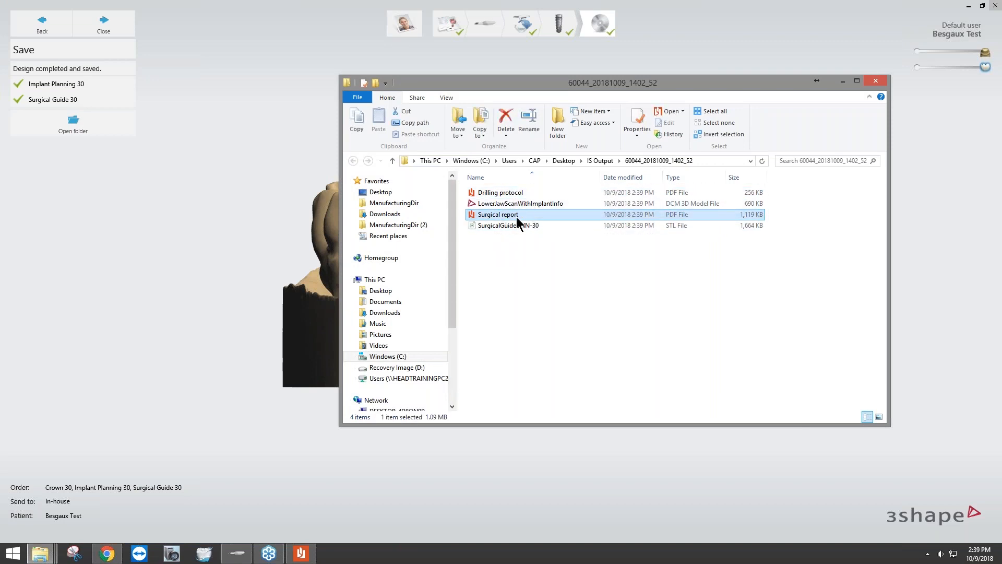
click(546, 205)
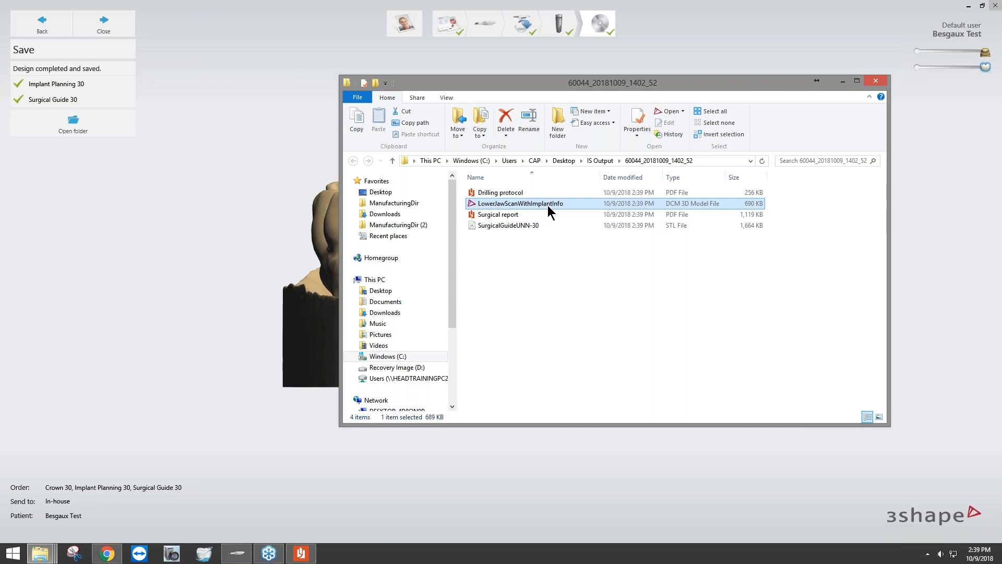
ctrl+click(549, 226)
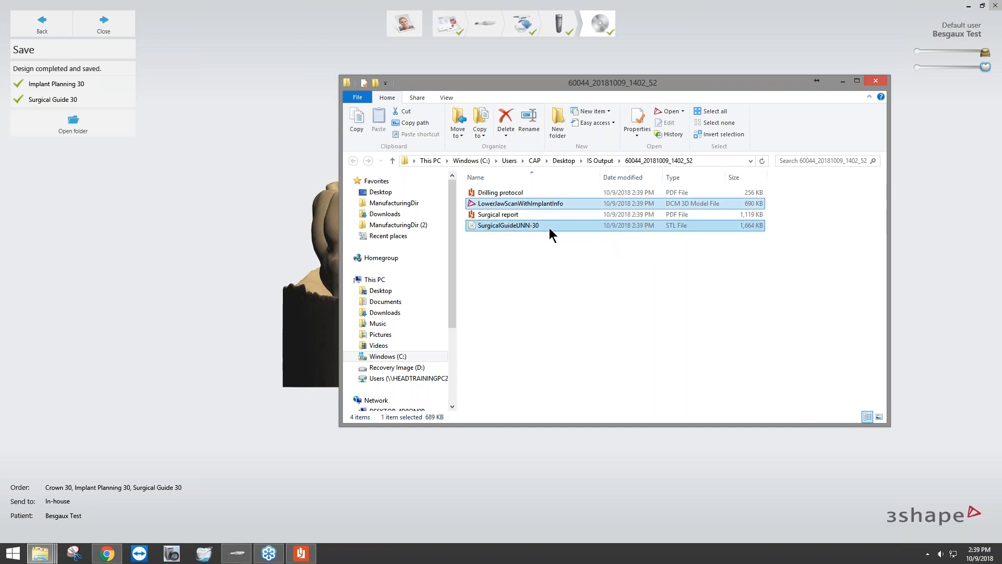
click(549, 226)
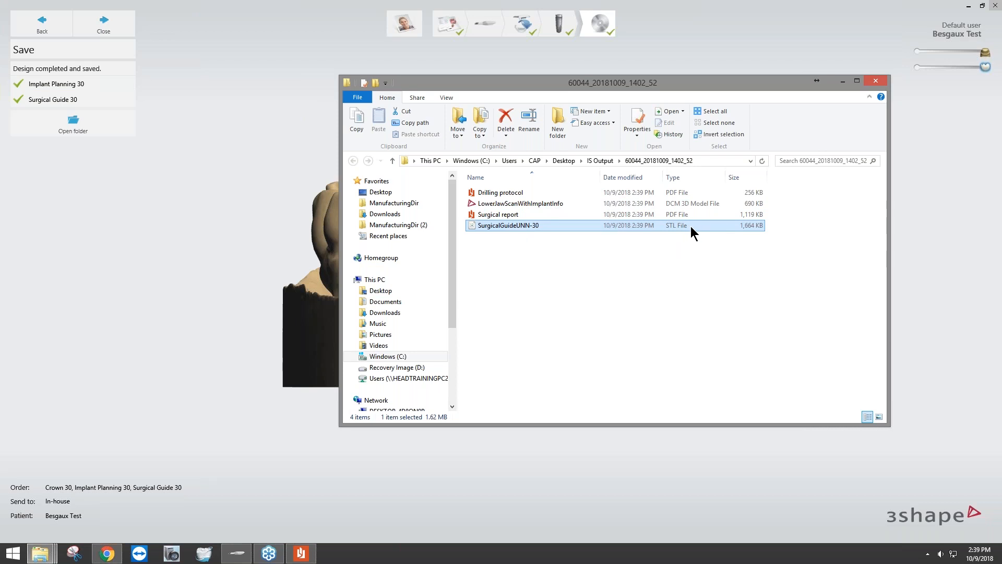
ctrl+click(537, 205)
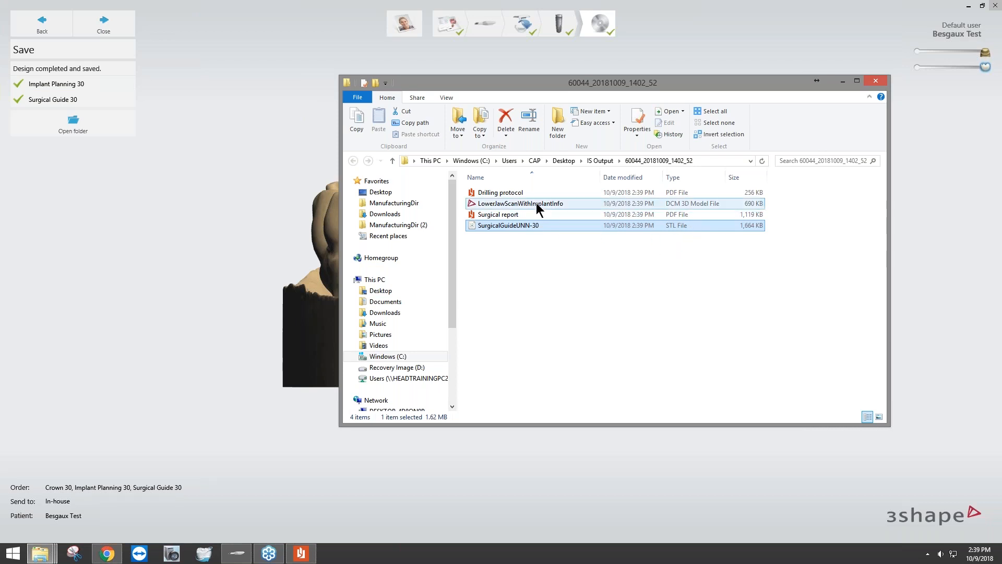
Step: Open the Drilling protocol PDF, examine the sleeve offset and implant length, and return to the output folder
click(504, 195)
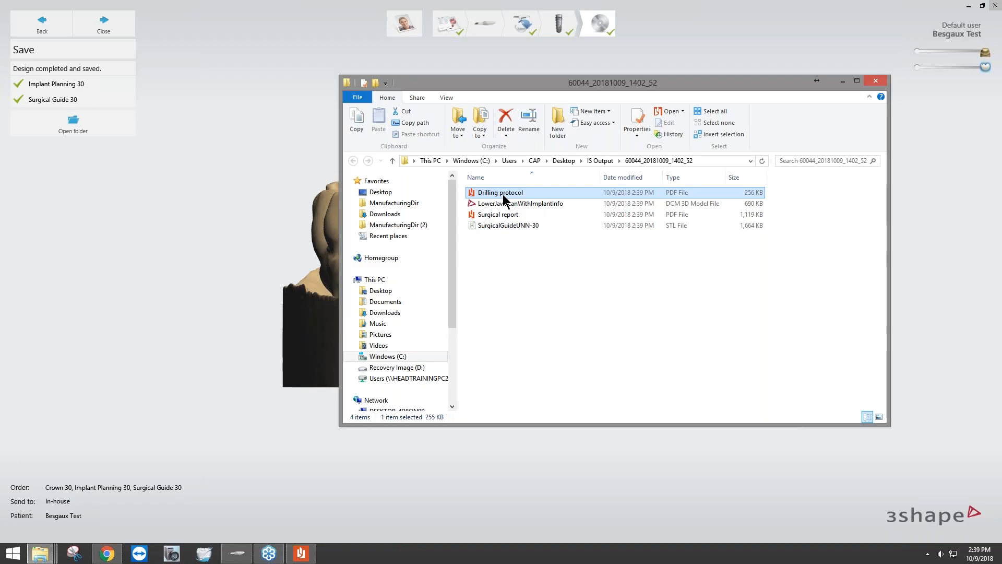
double_click(502, 193)
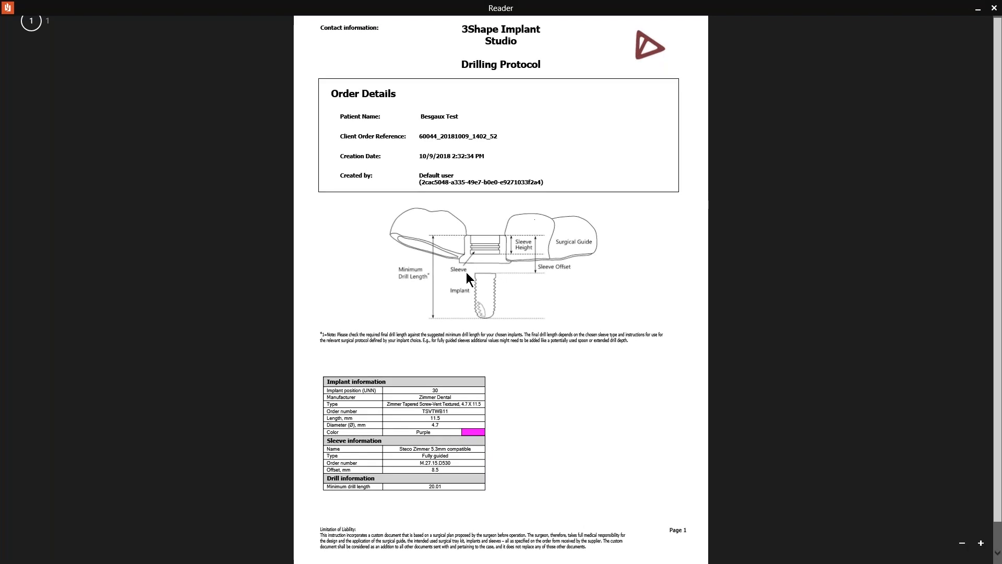
scroll(467, 273, down, 1)
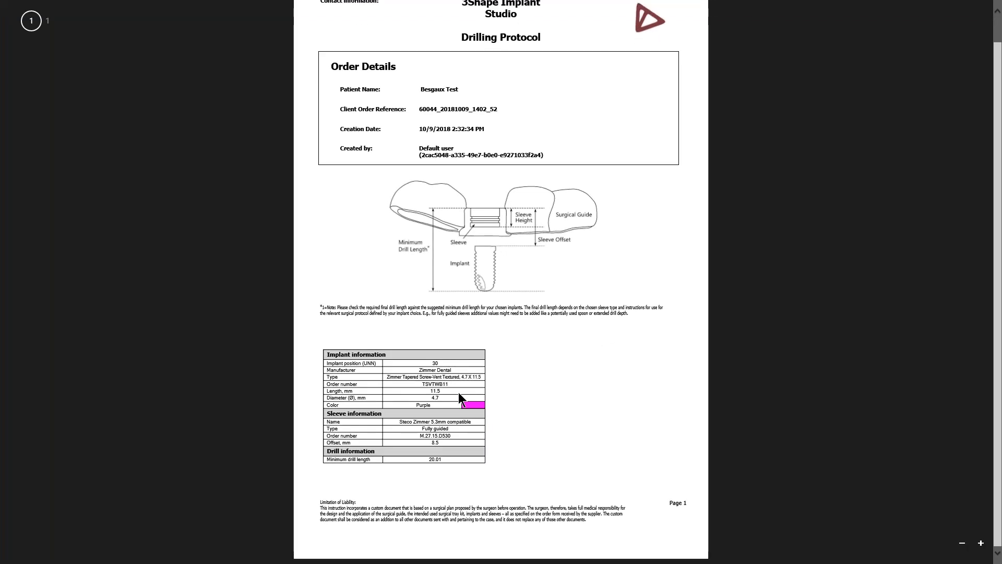
drag(430, 442, 440, 443)
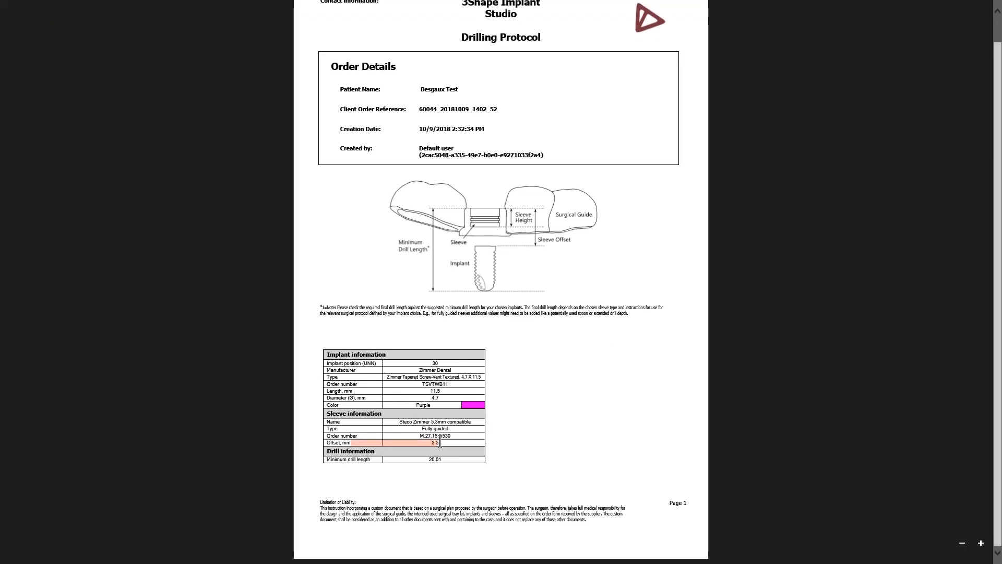
drag(430, 390, 444, 395)
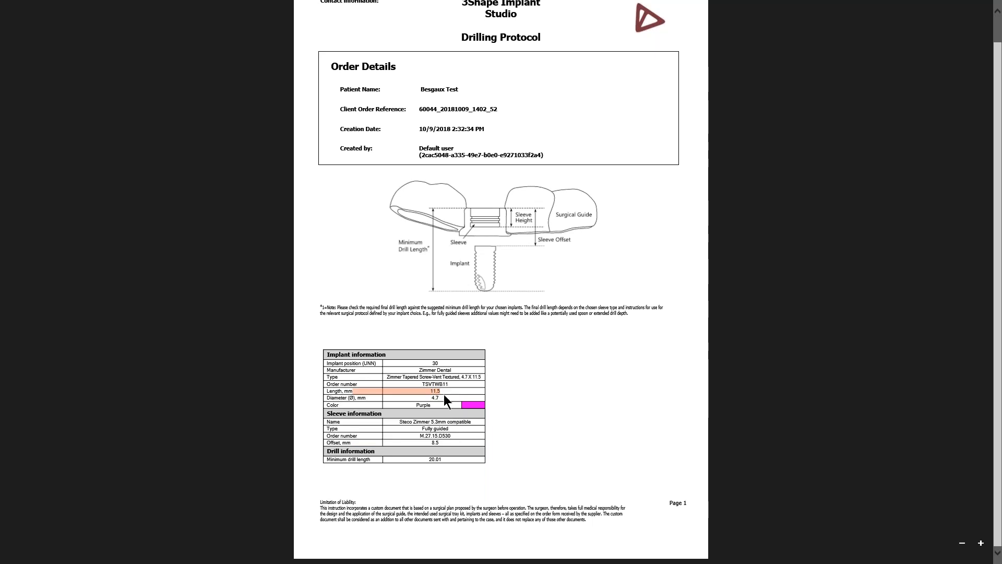
click(524, 394)
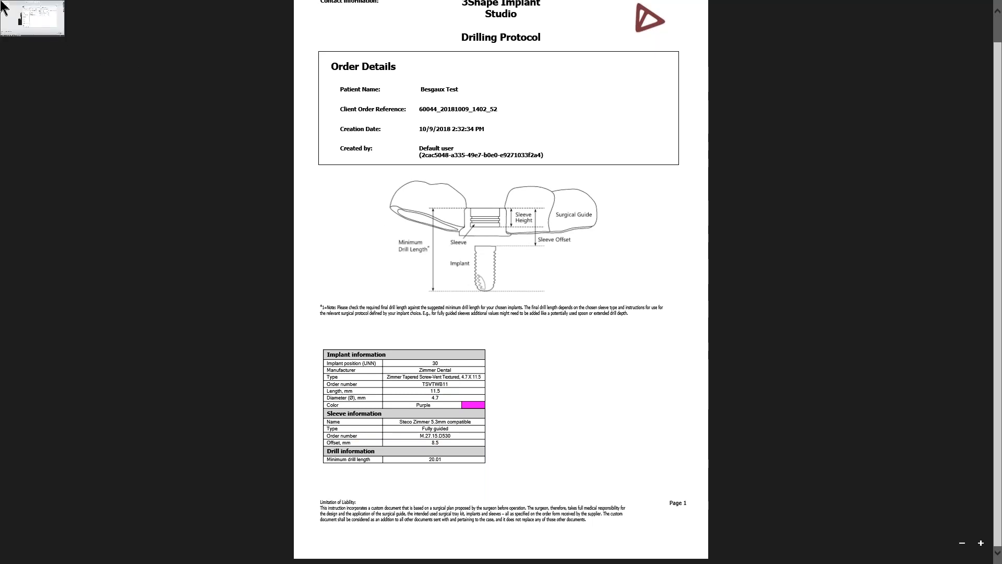
click(3, 6)
mouse_move(4, 7)
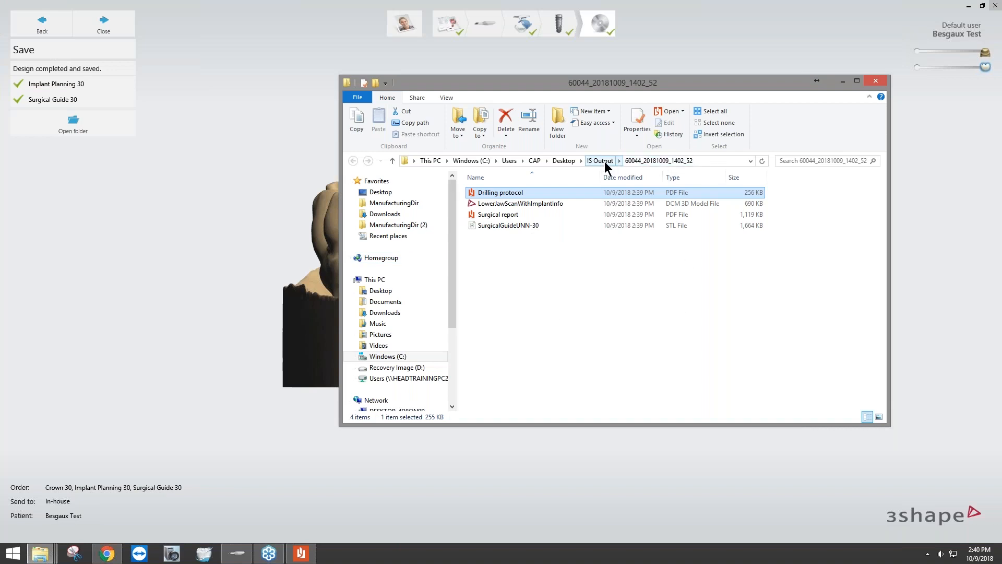
Step: Minimize the output folder and examine the saved guide on the jaw model from the cheek side
click(837, 84)
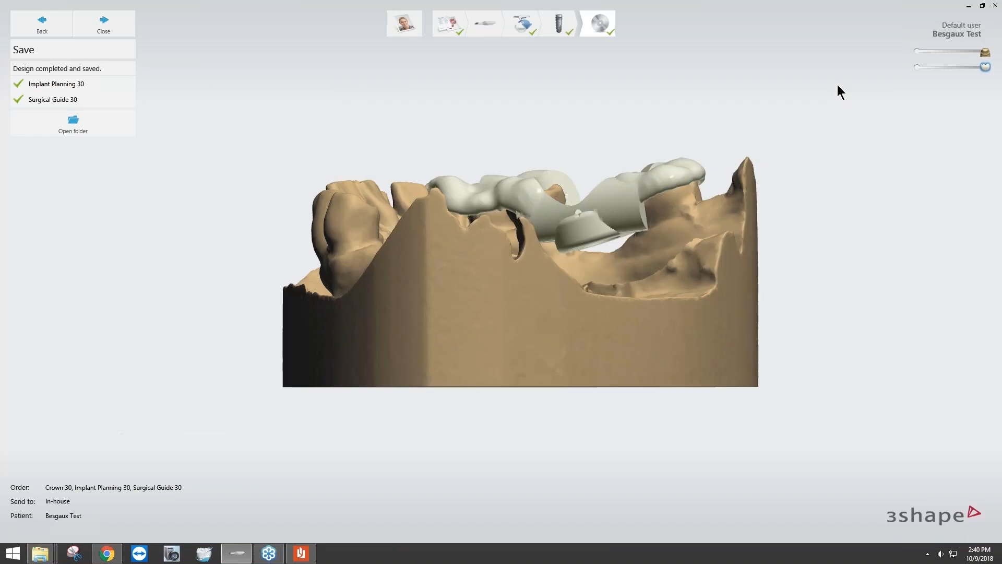
right_drag(633, 203, 438, 269)
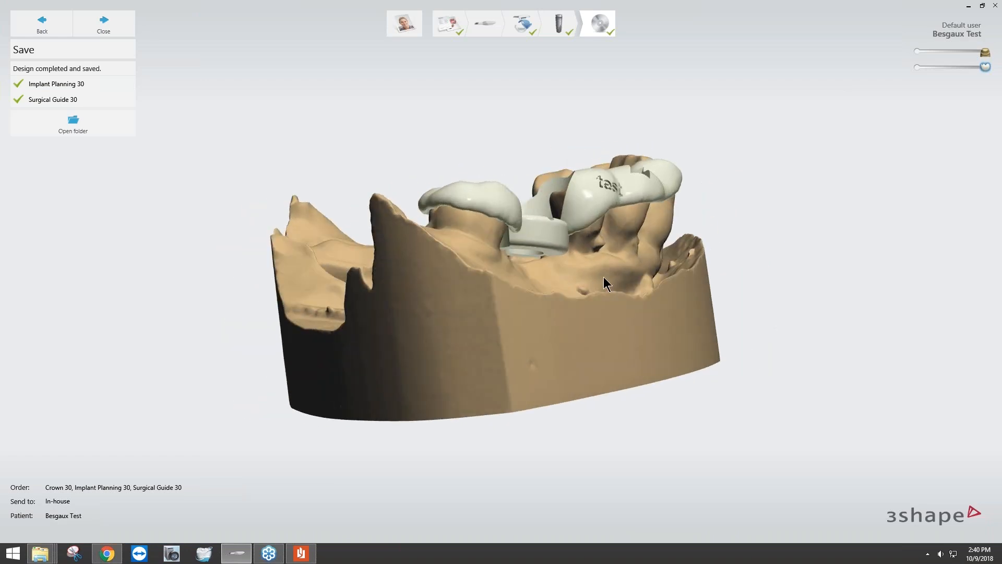
right_drag(604, 276, 556, 239)
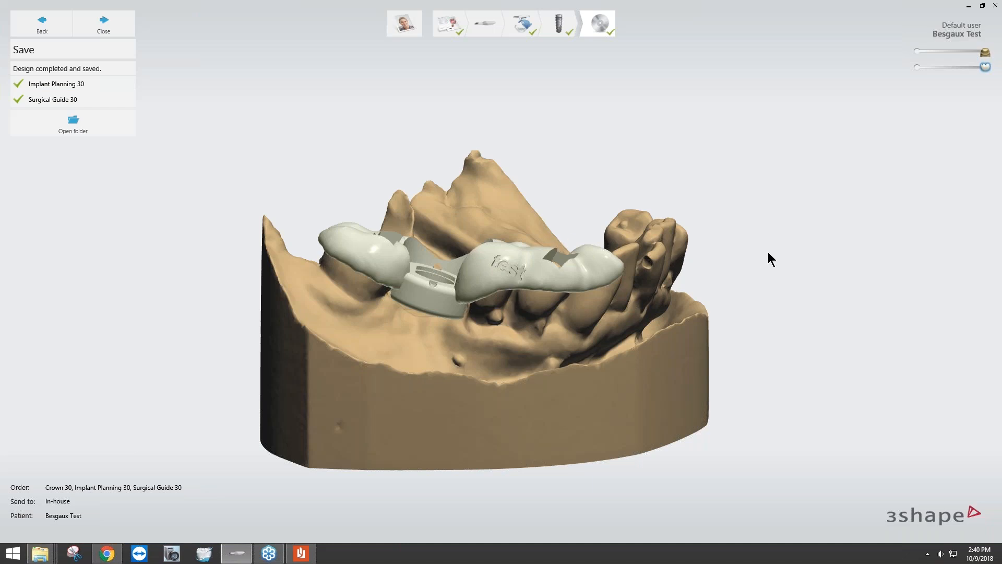
right_drag(537, 287, 684, 261)
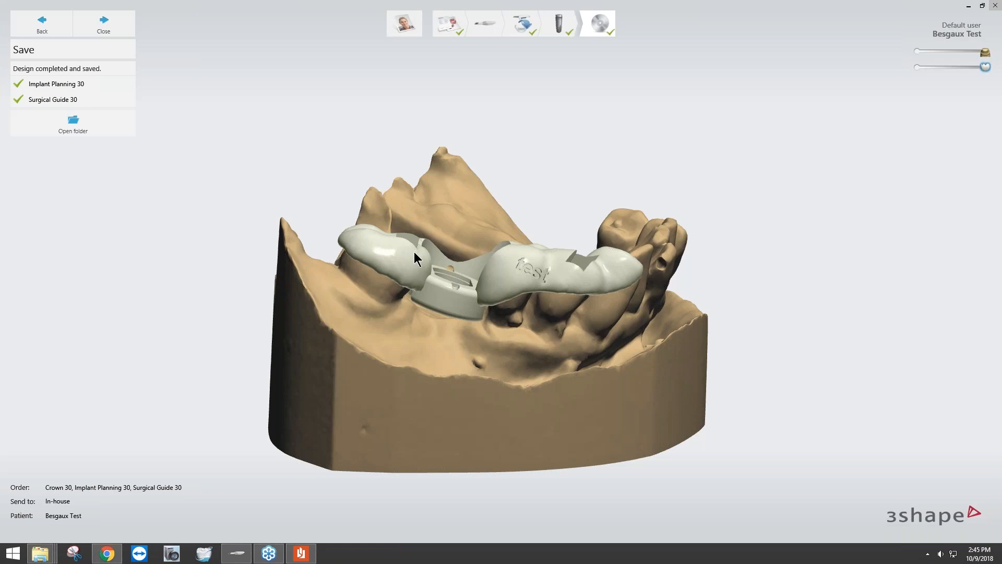
Step: Reopen the output folder, look at the opening options for LowerJawScanWithImplantInfo, and minimize the folder
click(109, 129)
click(336, 188)
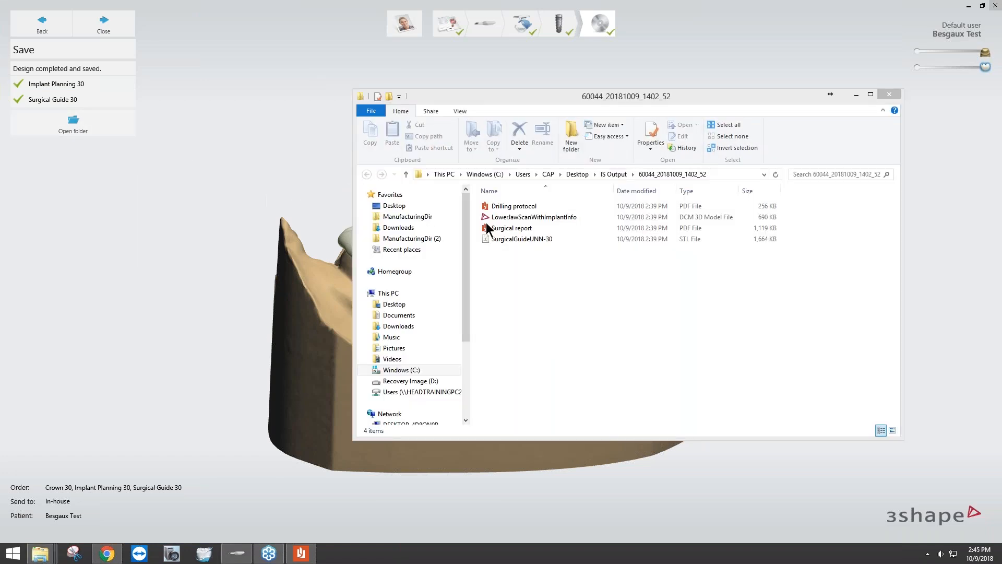
click(554, 217)
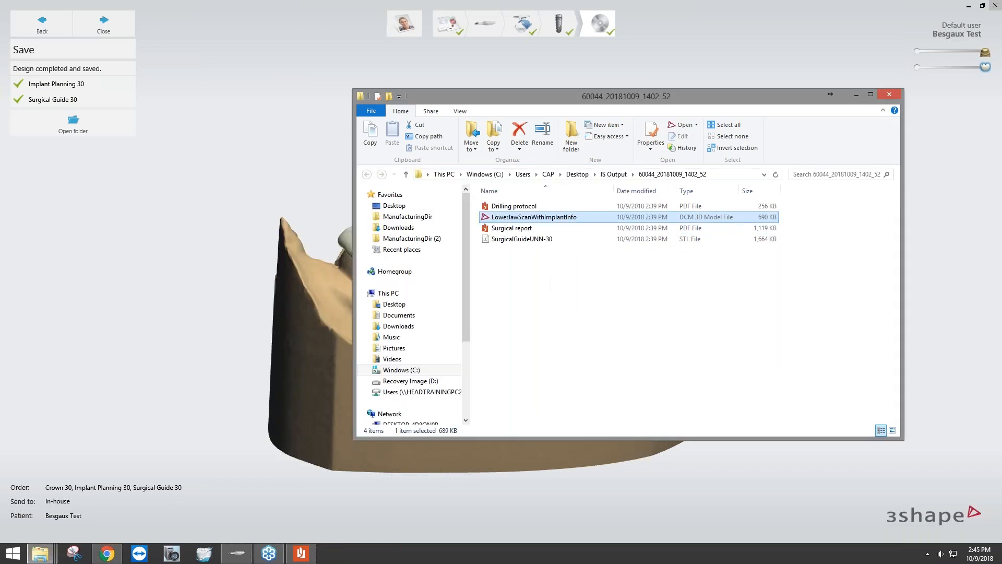
right_click(574, 217)
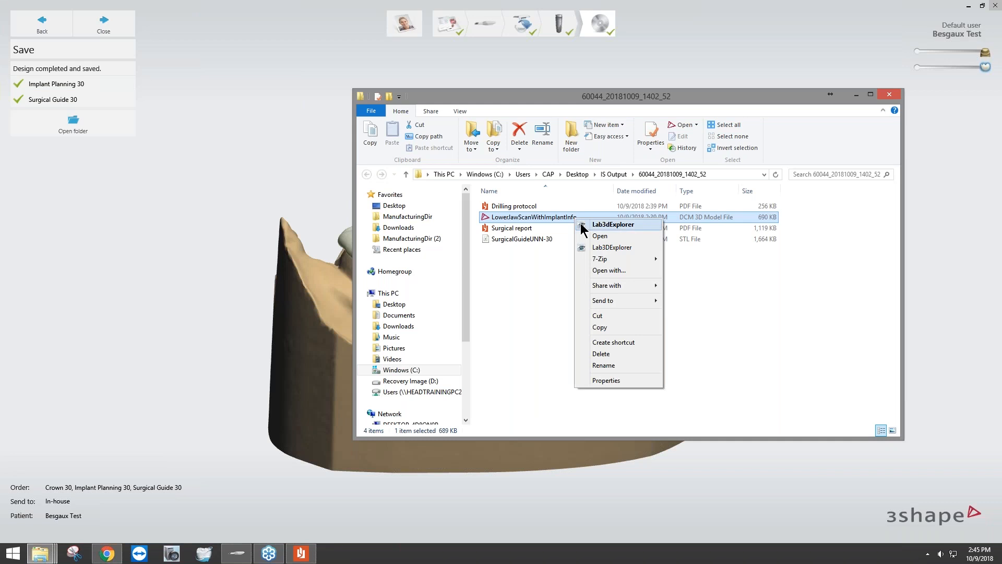
click(628, 267)
click(524, 220)
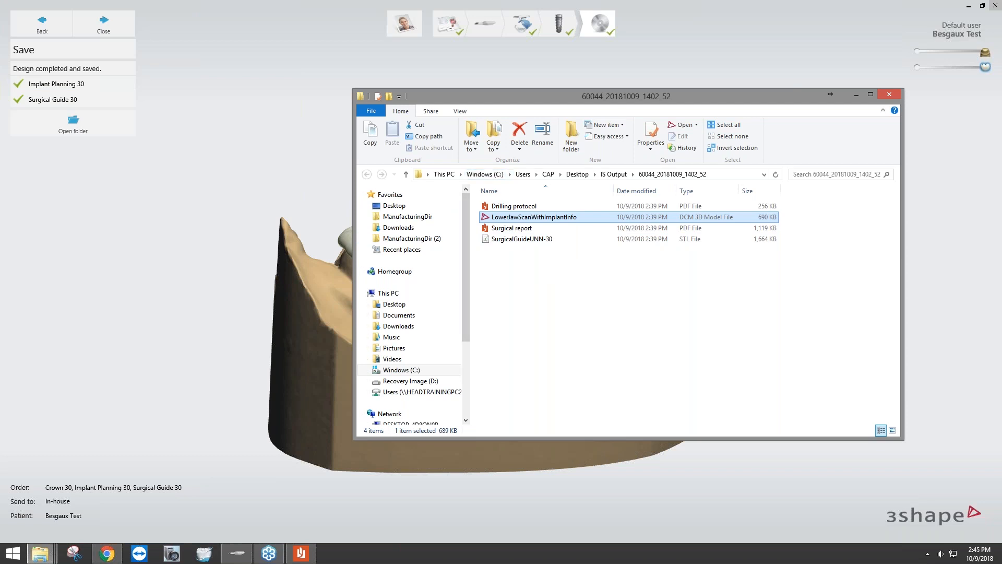
drag(747, 102, 677, 106)
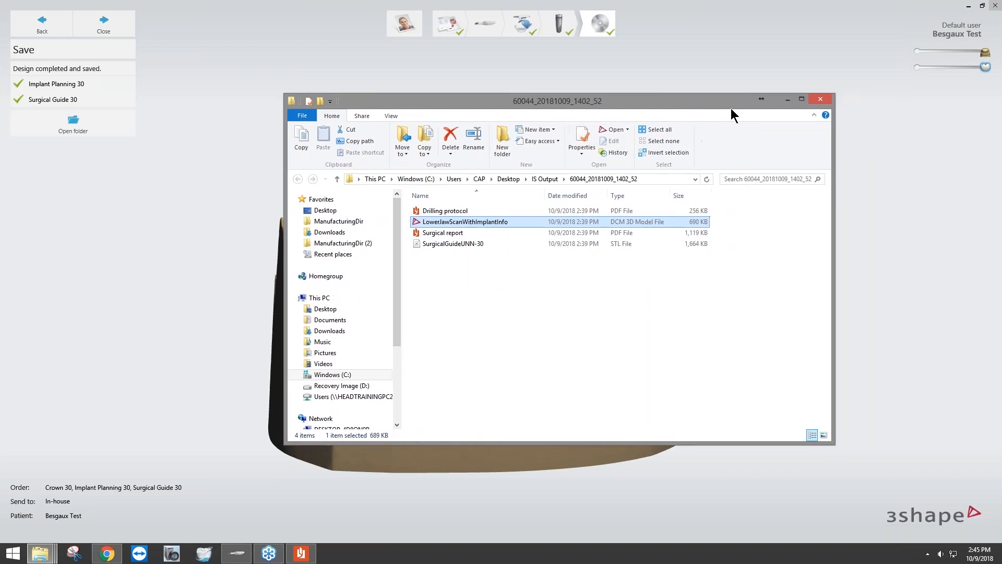
click(787, 99)
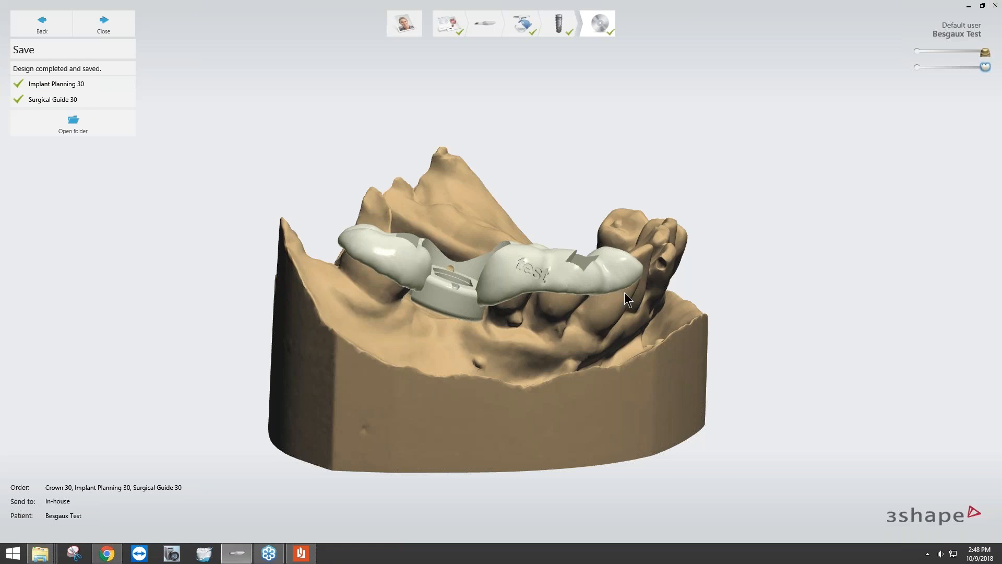
Step: Examine the finished guide's sleeve opening and inspection windows up close from above
right_drag(624, 292, 640, 365)
middle_drag(639, 364, 717, 338)
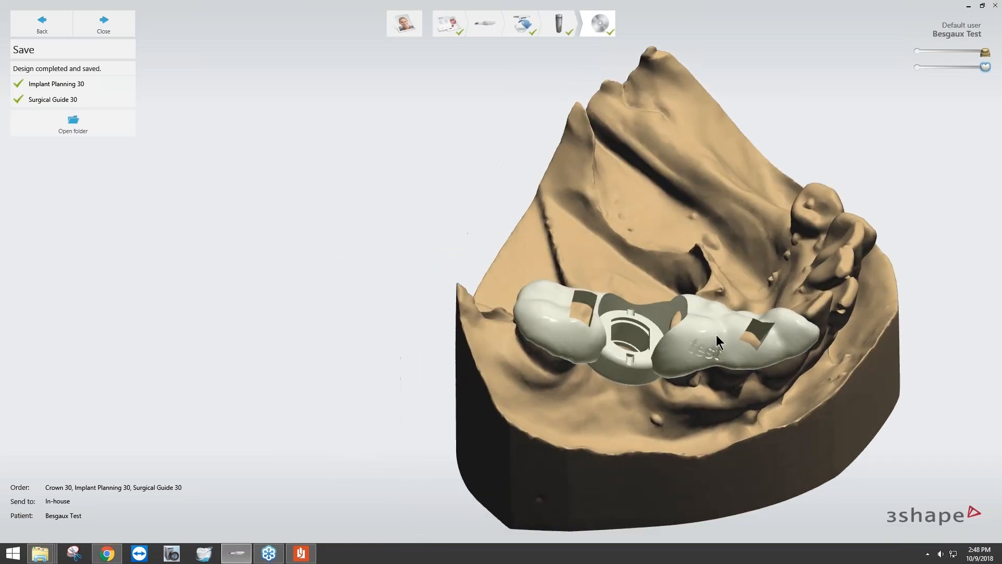
scroll(641, 342, up, 6)
right_drag(638, 342, 629, 427)
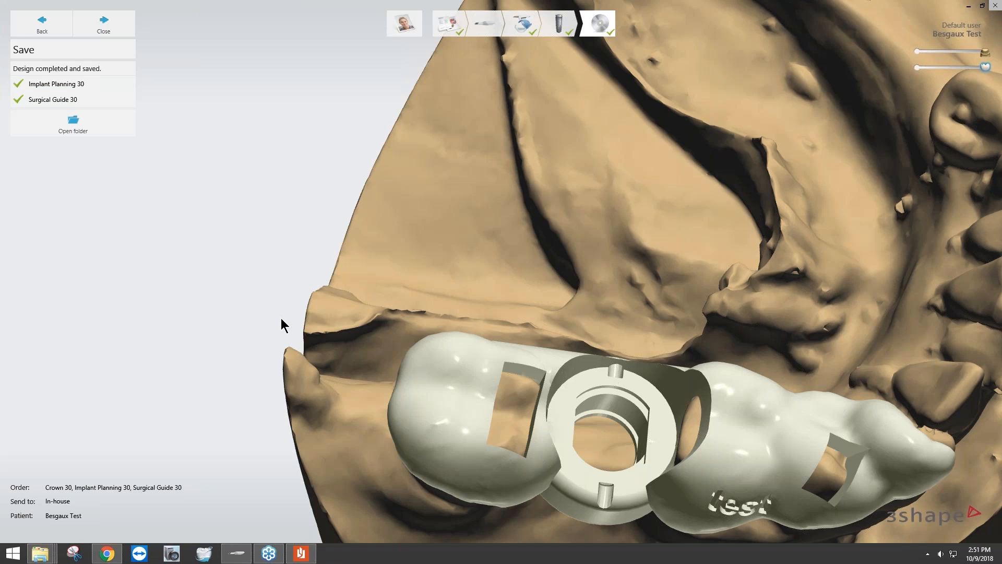
Step: Reopen the implant planning for tooth 30, view the jaw from the side, and return to the patient overview
click(559, 25)
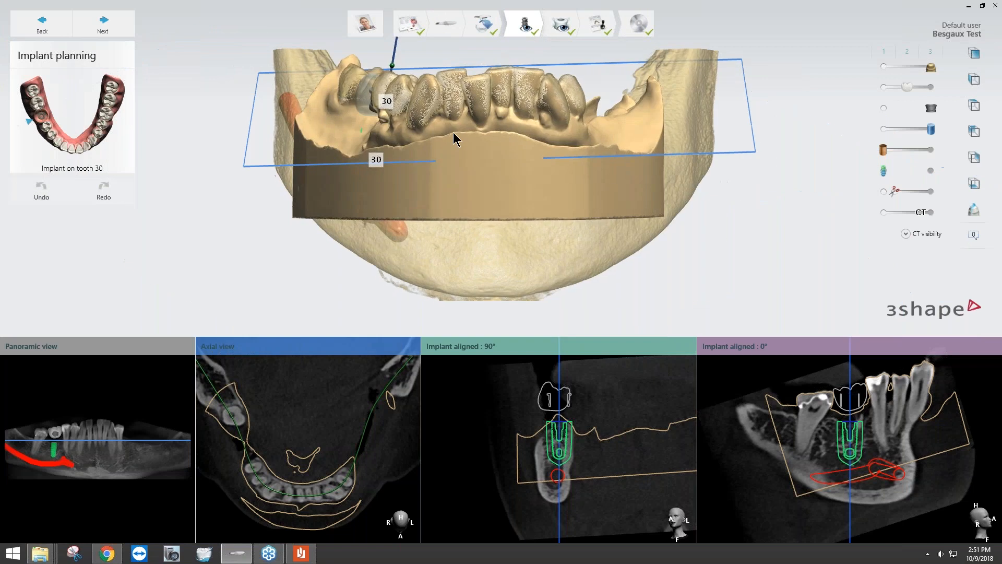
right_drag(459, 133, 614, 152)
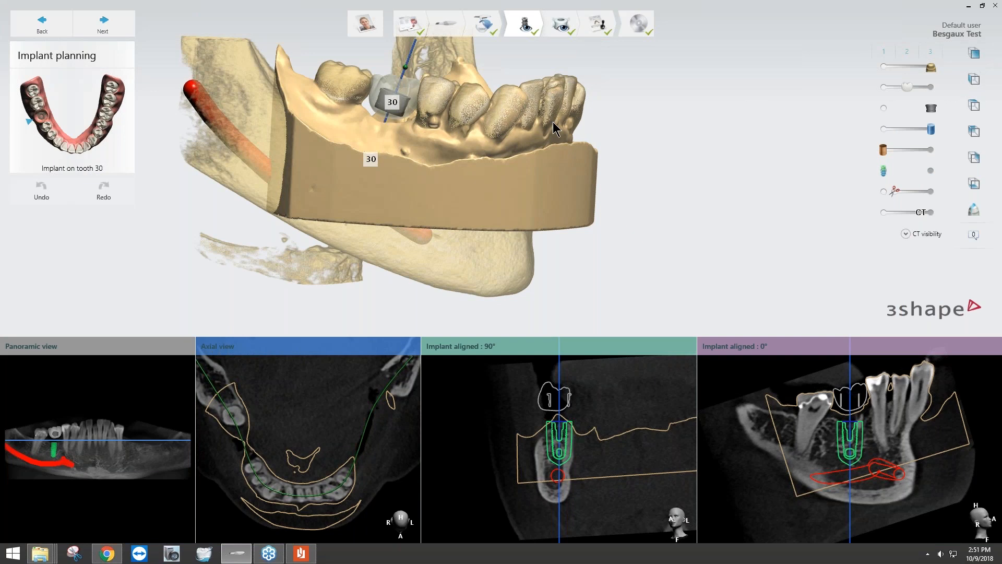
click(372, 33)
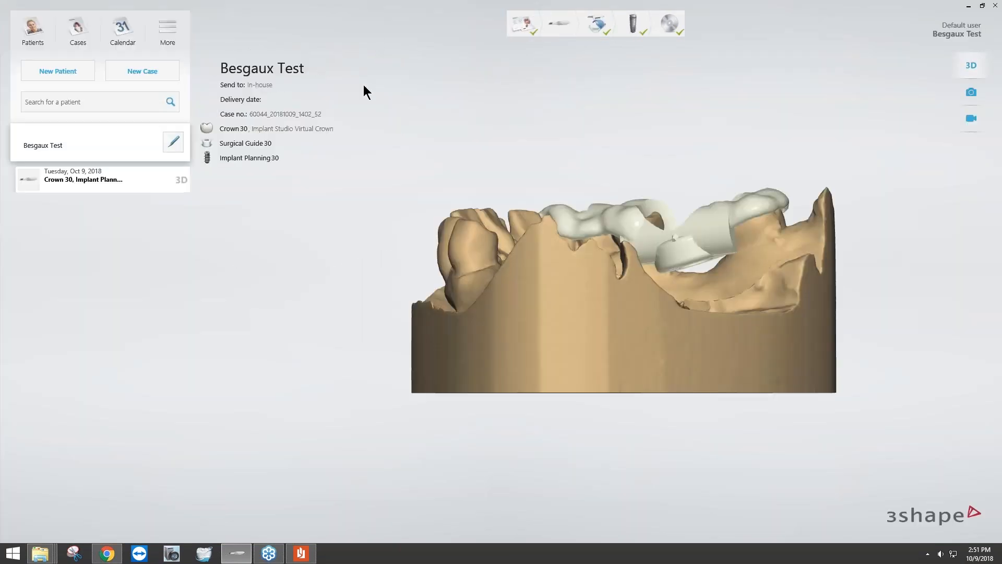
Step: Make a copy of the patient's Crown 30 and Implant Planning case, and reselect the original case
right_click(98, 182)
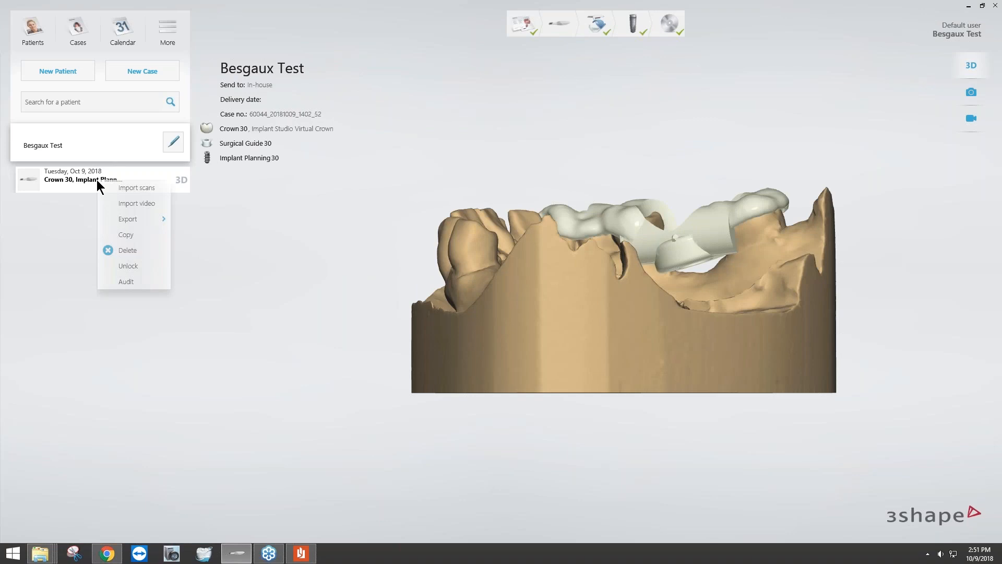
click(126, 236)
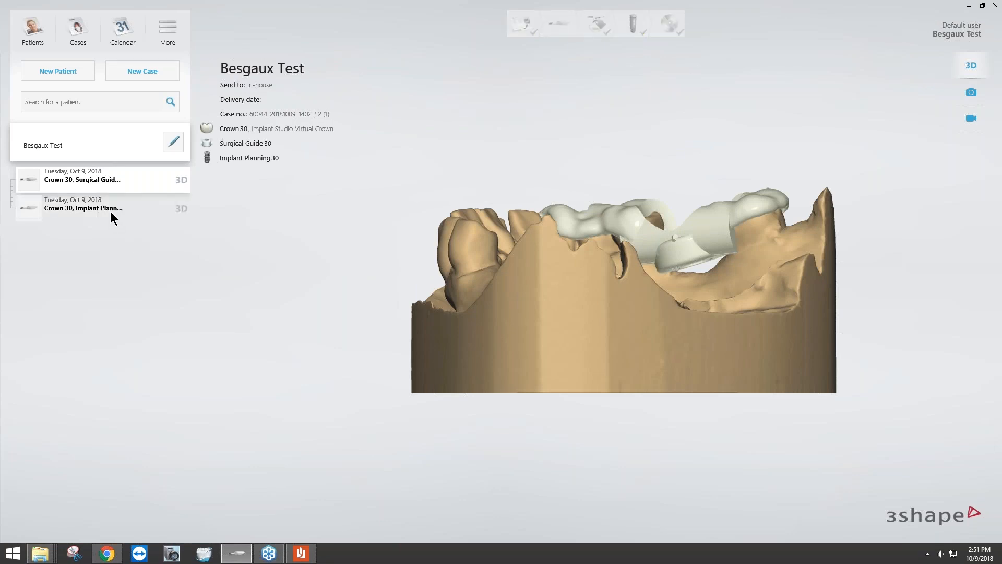
click(111, 210)
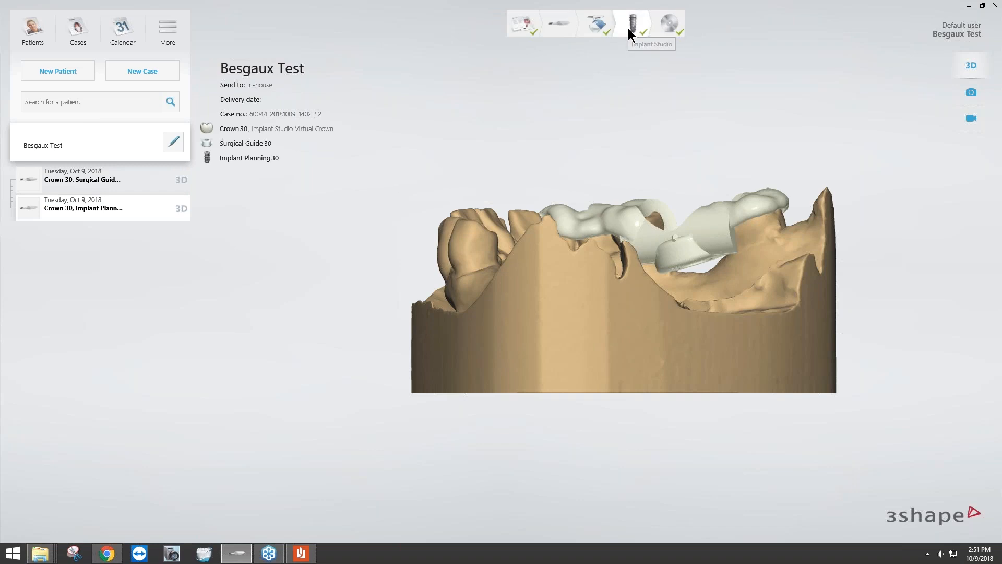
Step: Open the original case's implant planning, go back to the scan import stage, and return to the patient overview
click(629, 30)
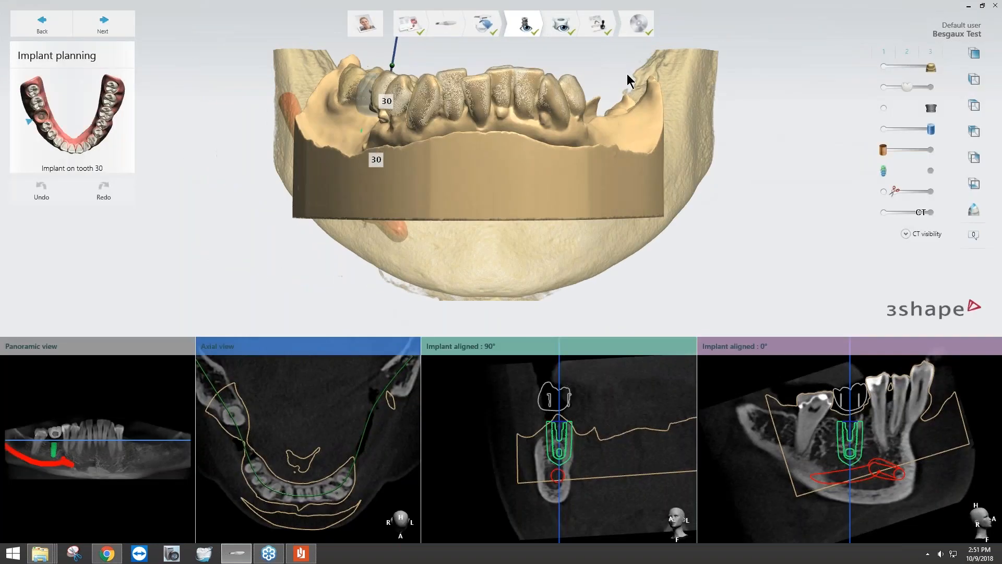
click(59, 33)
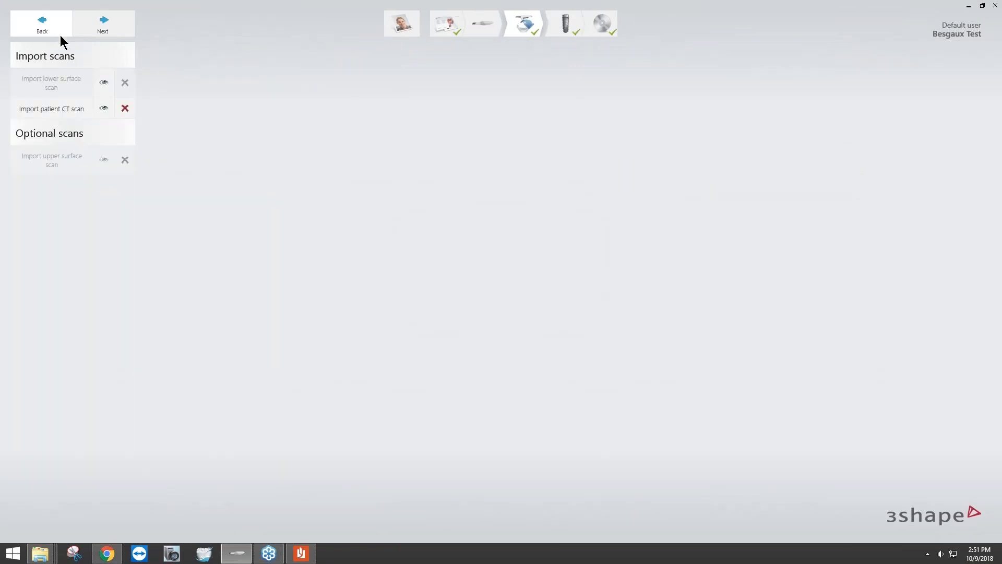
click(403, 26)
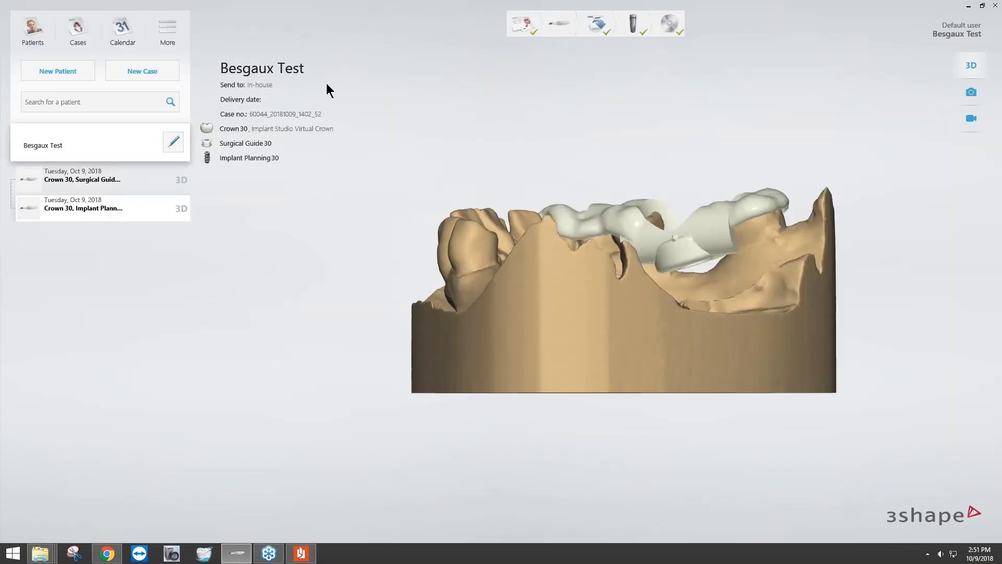
Step: Select the copied Crown 30 and Surgical Guide case, open its tooth 30 implant planning, and view the implant site from the side
click(118, 180)
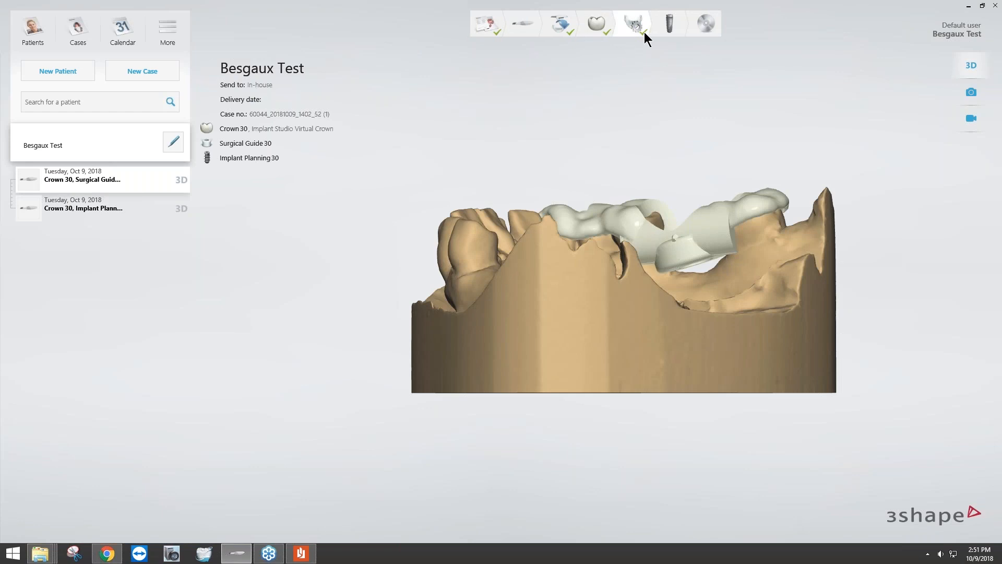
click(660, 30)
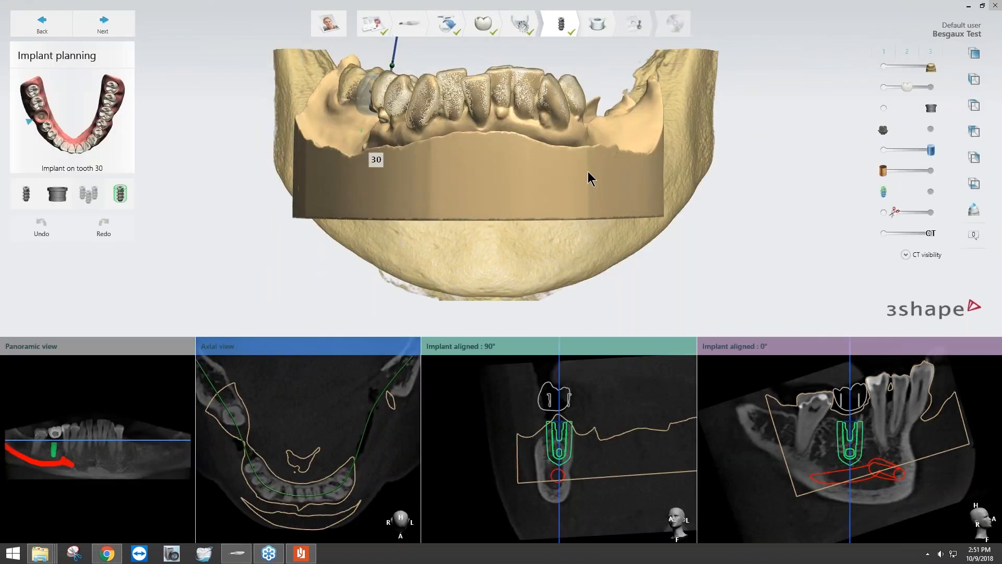
right_drag(463, 152, 557, 163)
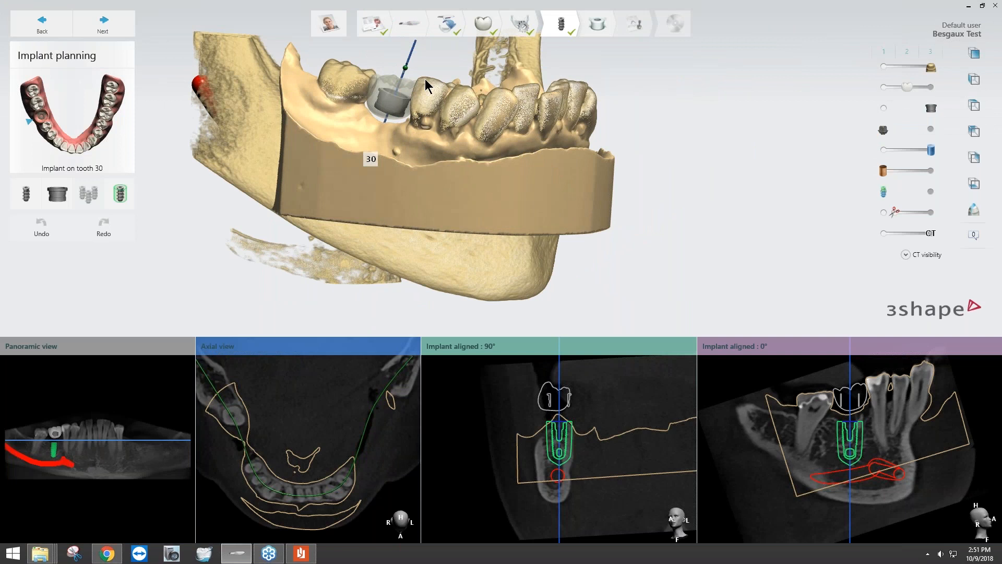
Step: Try to adjust the tooth 30 implant's length along its axis, and turn the jaw to an angled front view
mouse_move(408, 62)
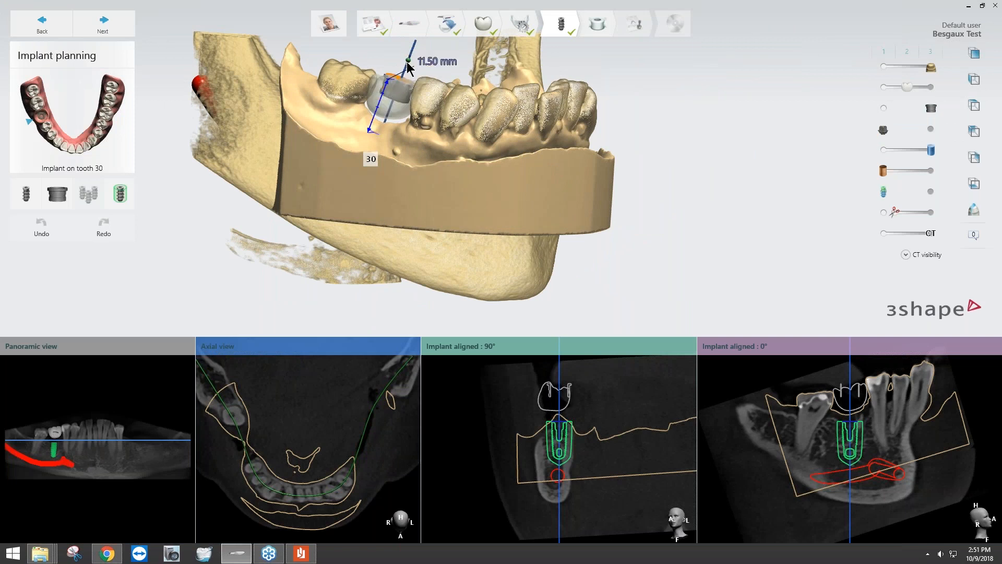
drag(408, 61, 406, 69)
middle_drag(498, 146, 562, 196)
right_drag(562, 197, 502, 199)
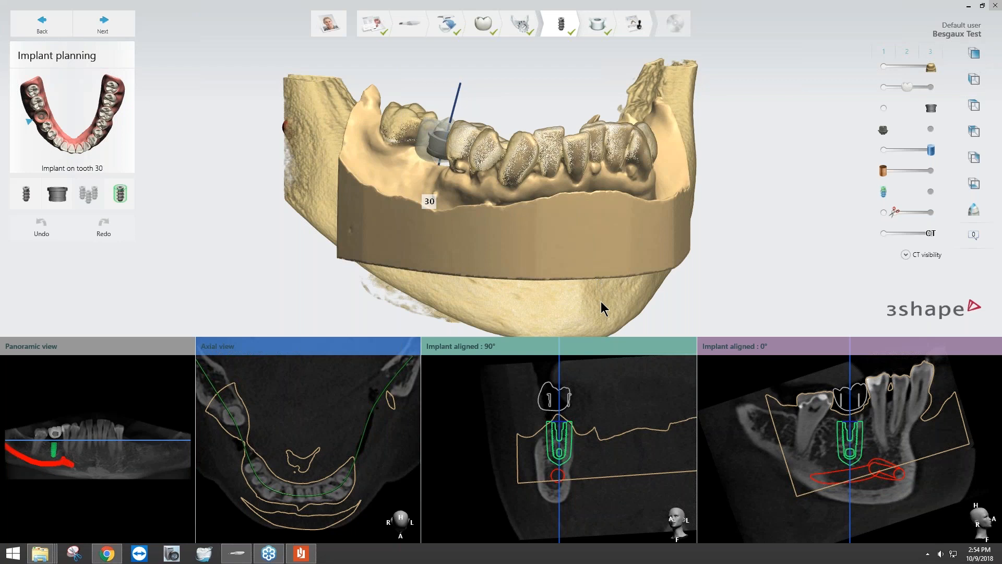
mouse_move(606, 347)
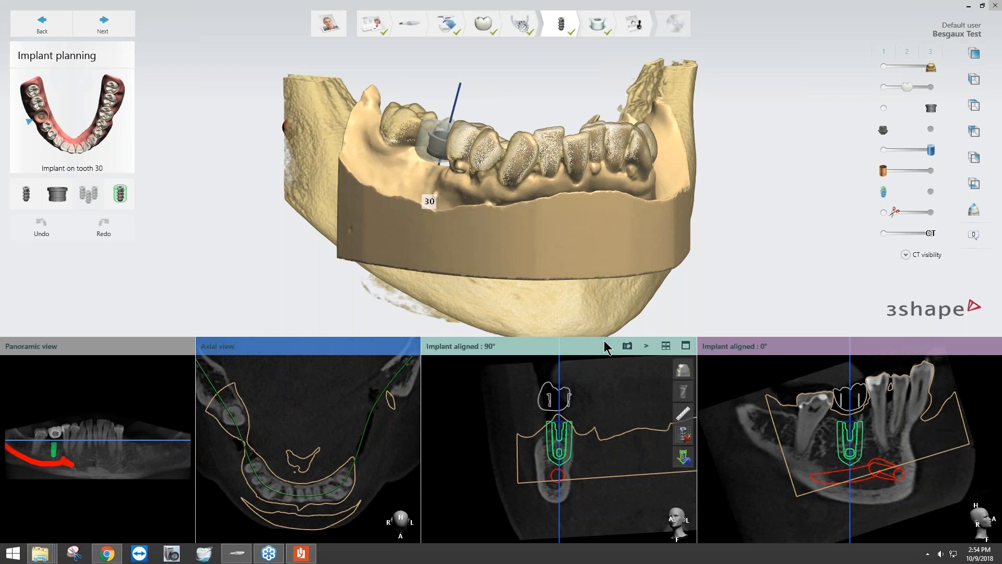